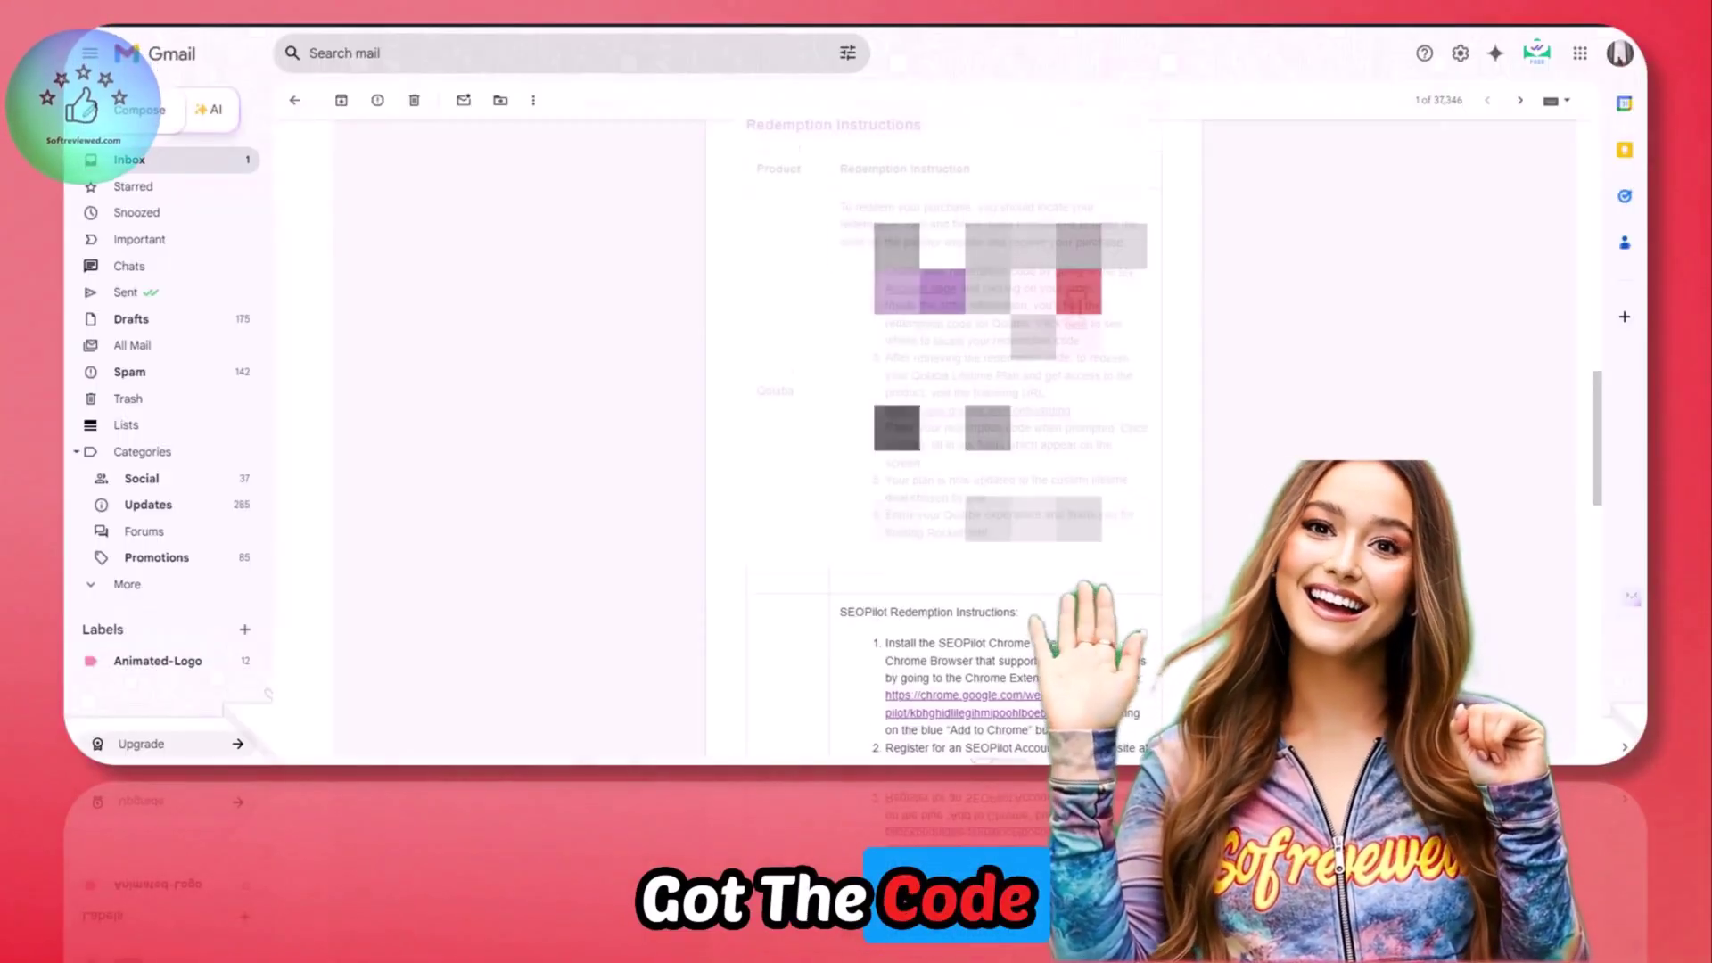
Step: Copy the coupon code from the email, paste it into Qolaba's coupon field and apply it
{"action": "scroll", "coordinate": [932, 446], "scroll_direction": "down", "scroll_amount": 3}
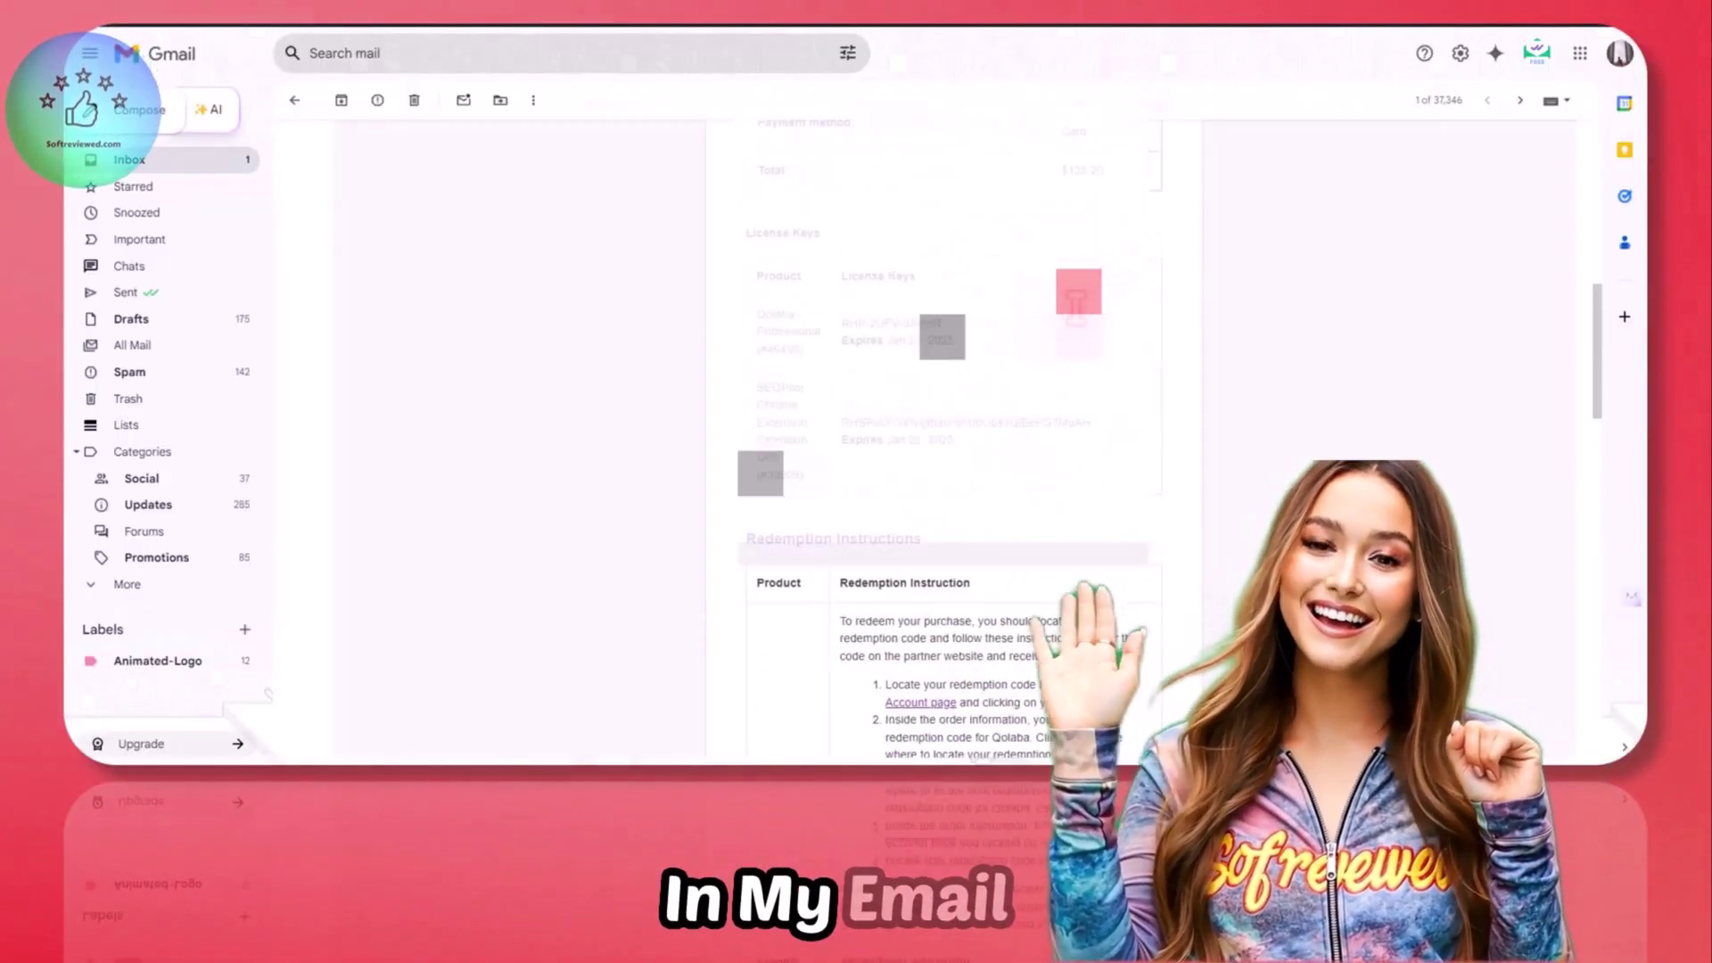
{"action": "scroll", "coordinate": [933, 446], "scroll_direction": "up", "scroll_amount": 2}
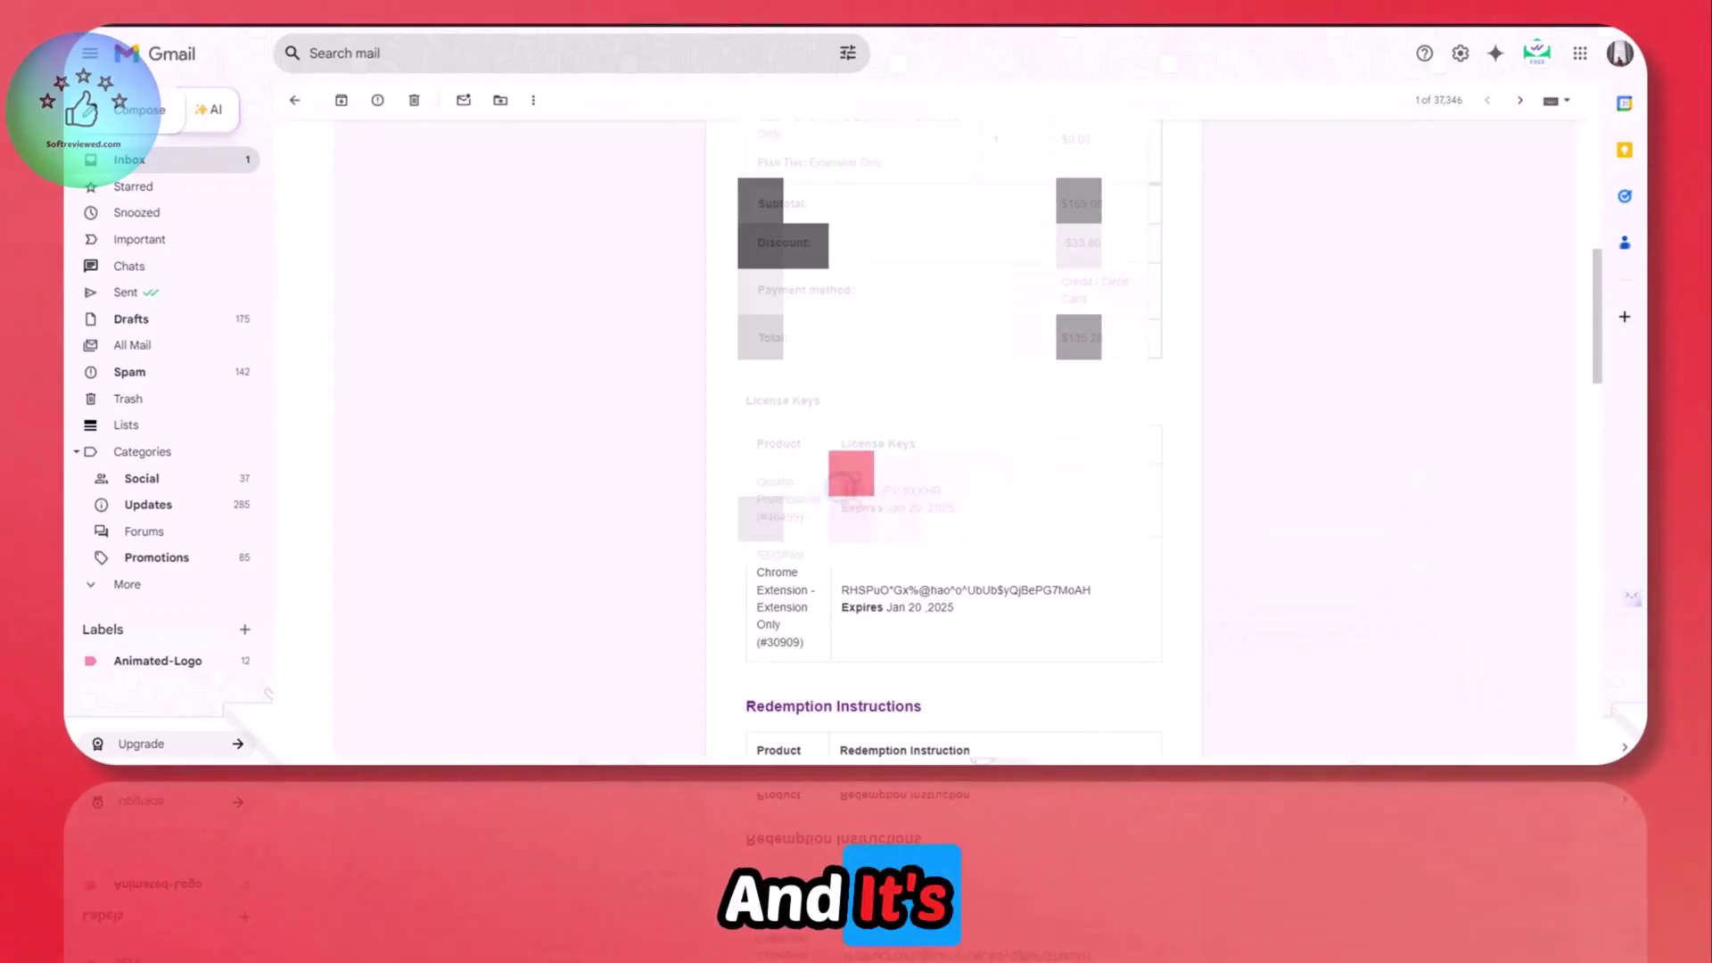
{"action": "double_click", "coordinate": [852, 489]}
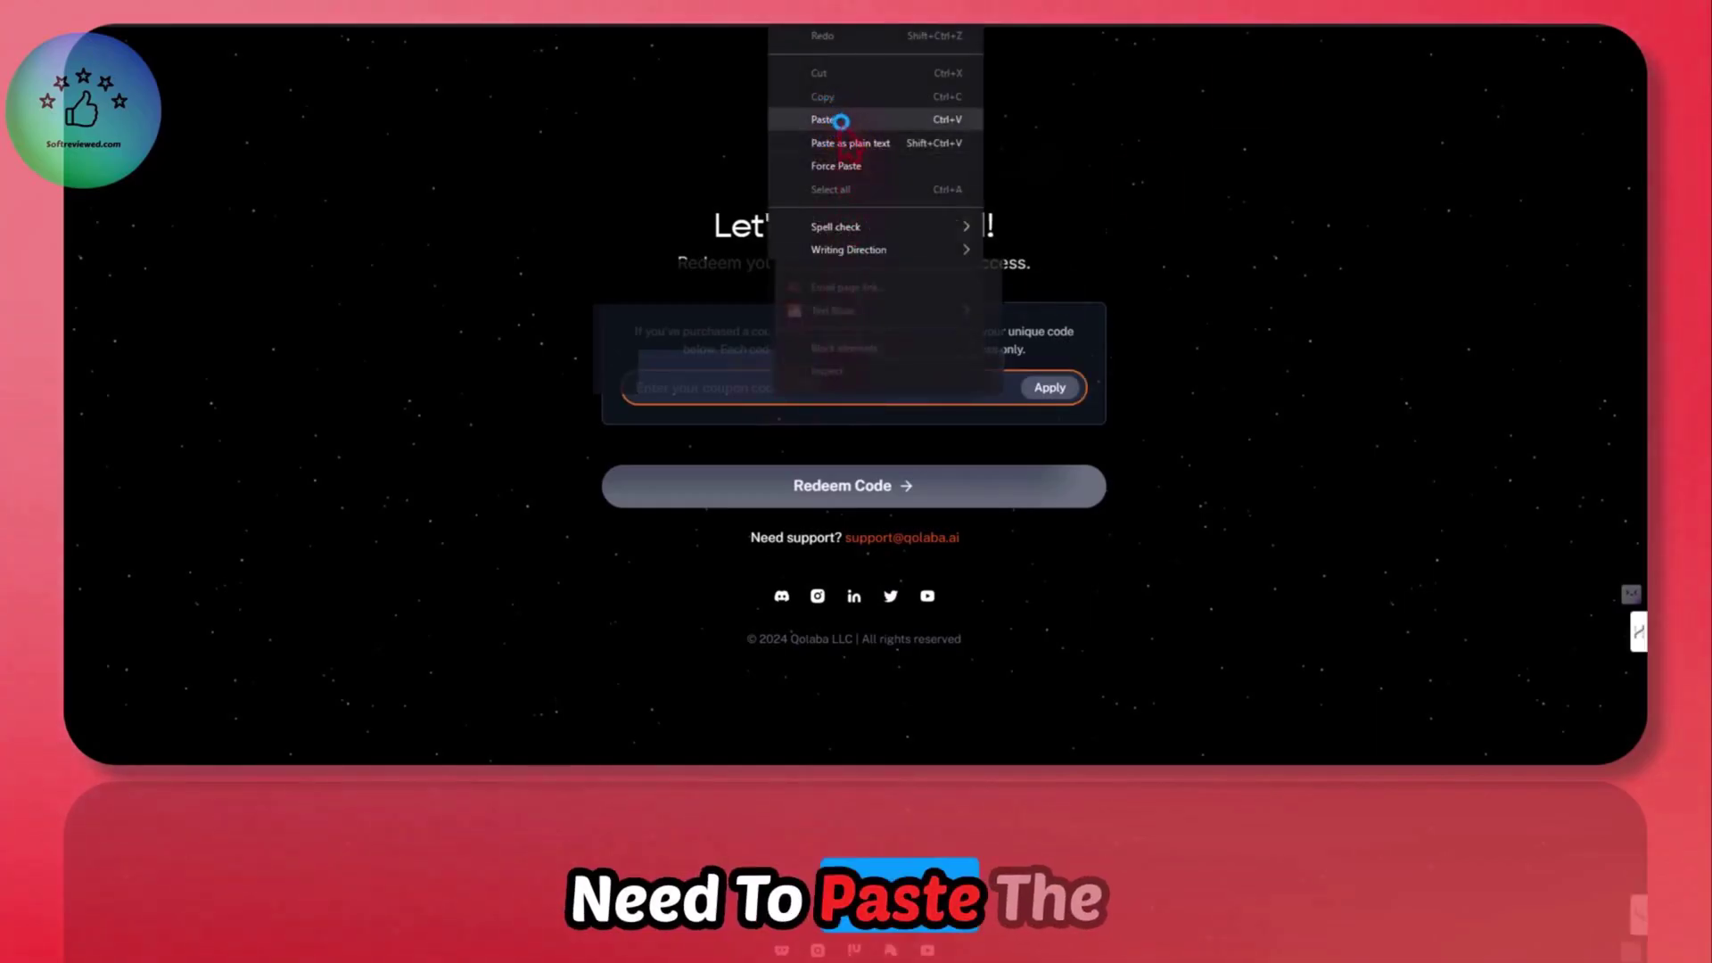
{"action": "left_click", "coordinate": [841, 121]}
{"action": "left_click", "coordinate": [1050, 387]}
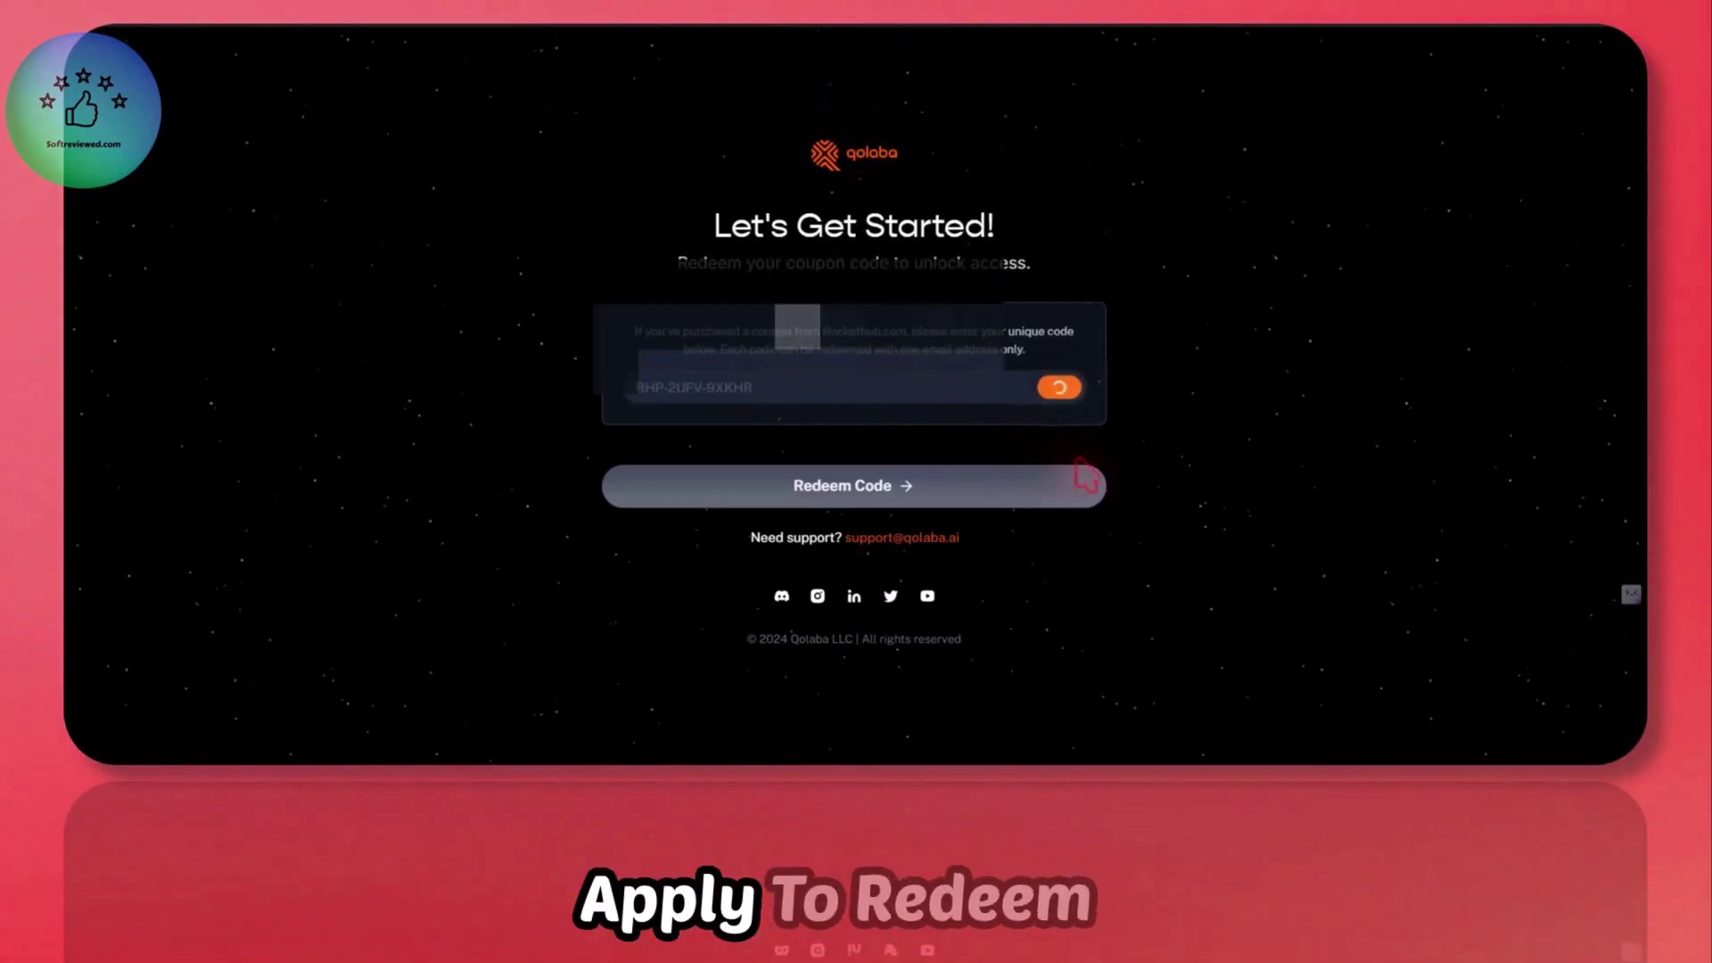
Step: Submit the onboarding form with organization 'softreviewed', 1-10 employees and the Founder role
{"action": "left_click", "coordinate": [749, 366]}
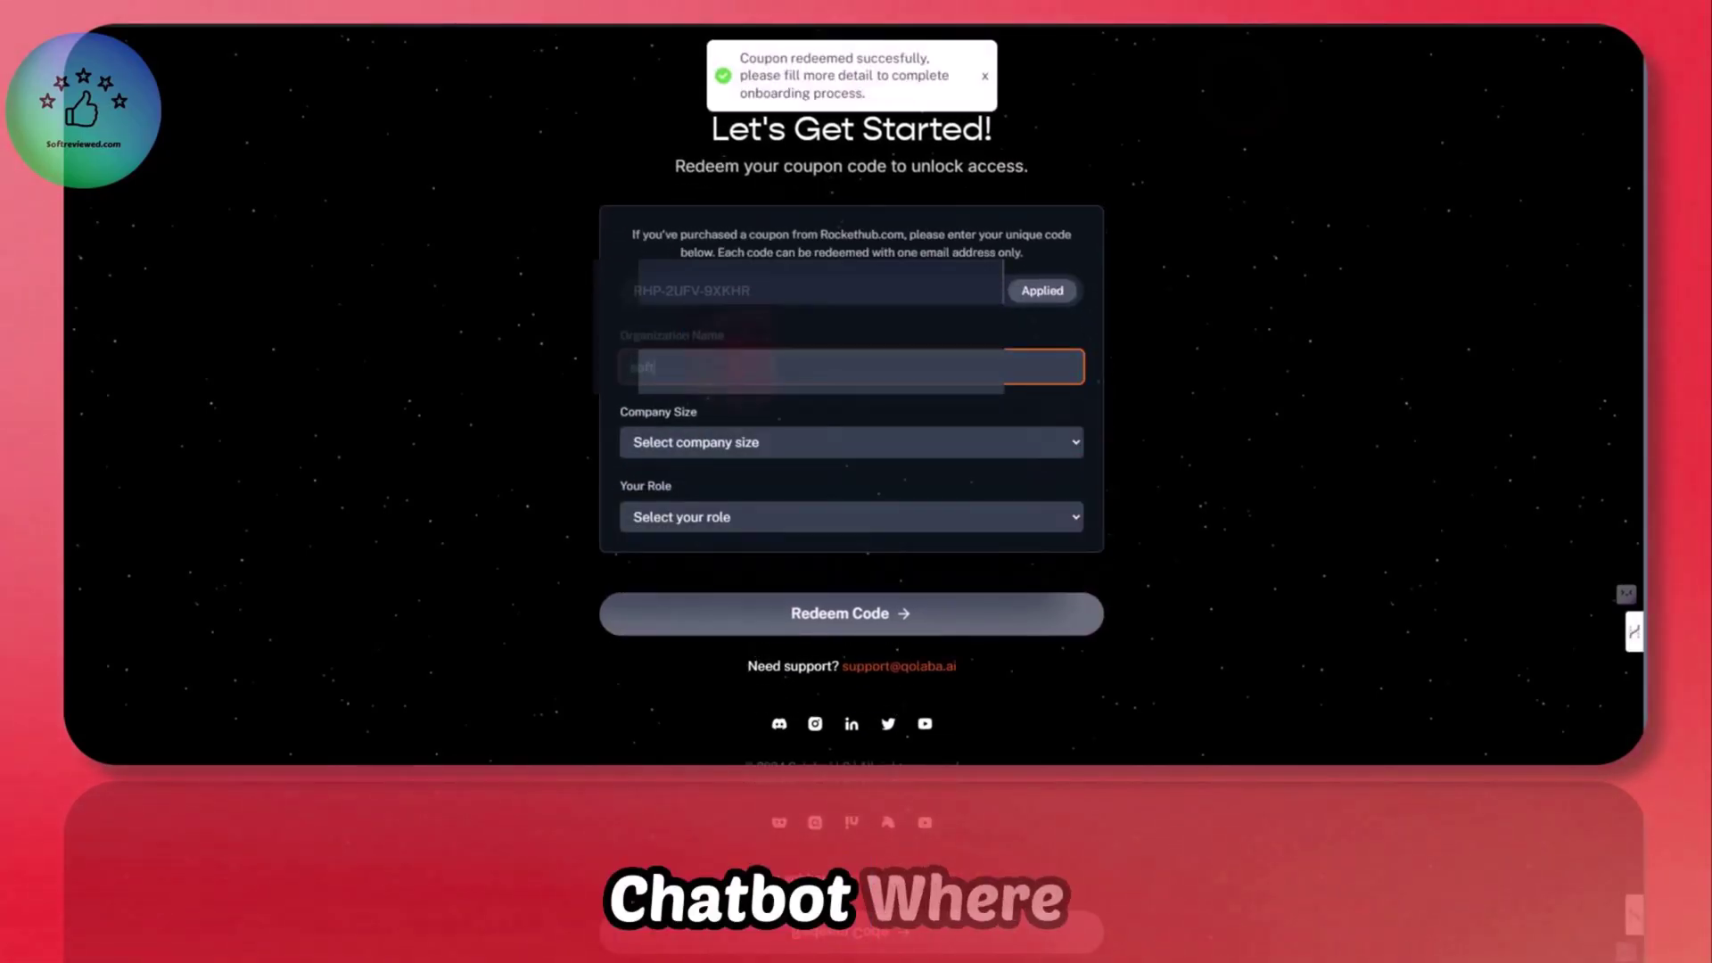
{"action": "type", "text": "softreviewe"}
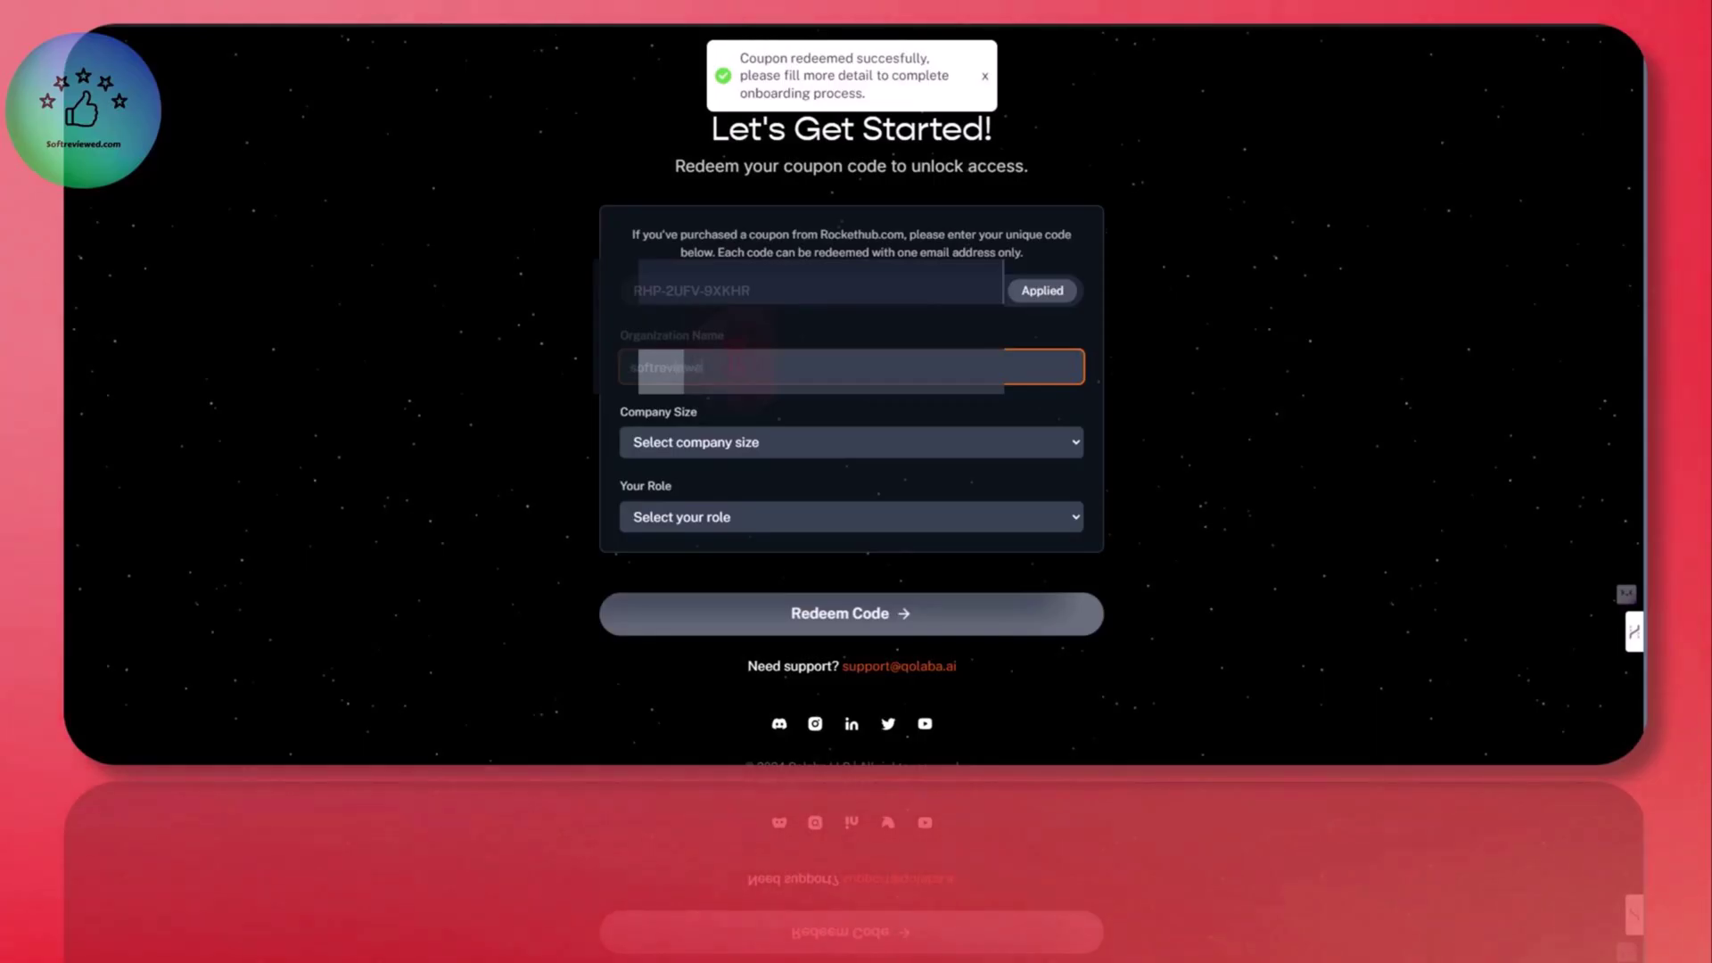
{"action": "type", "text": "d"}
{"action": "left_click", "coordinate": [709, 444]}
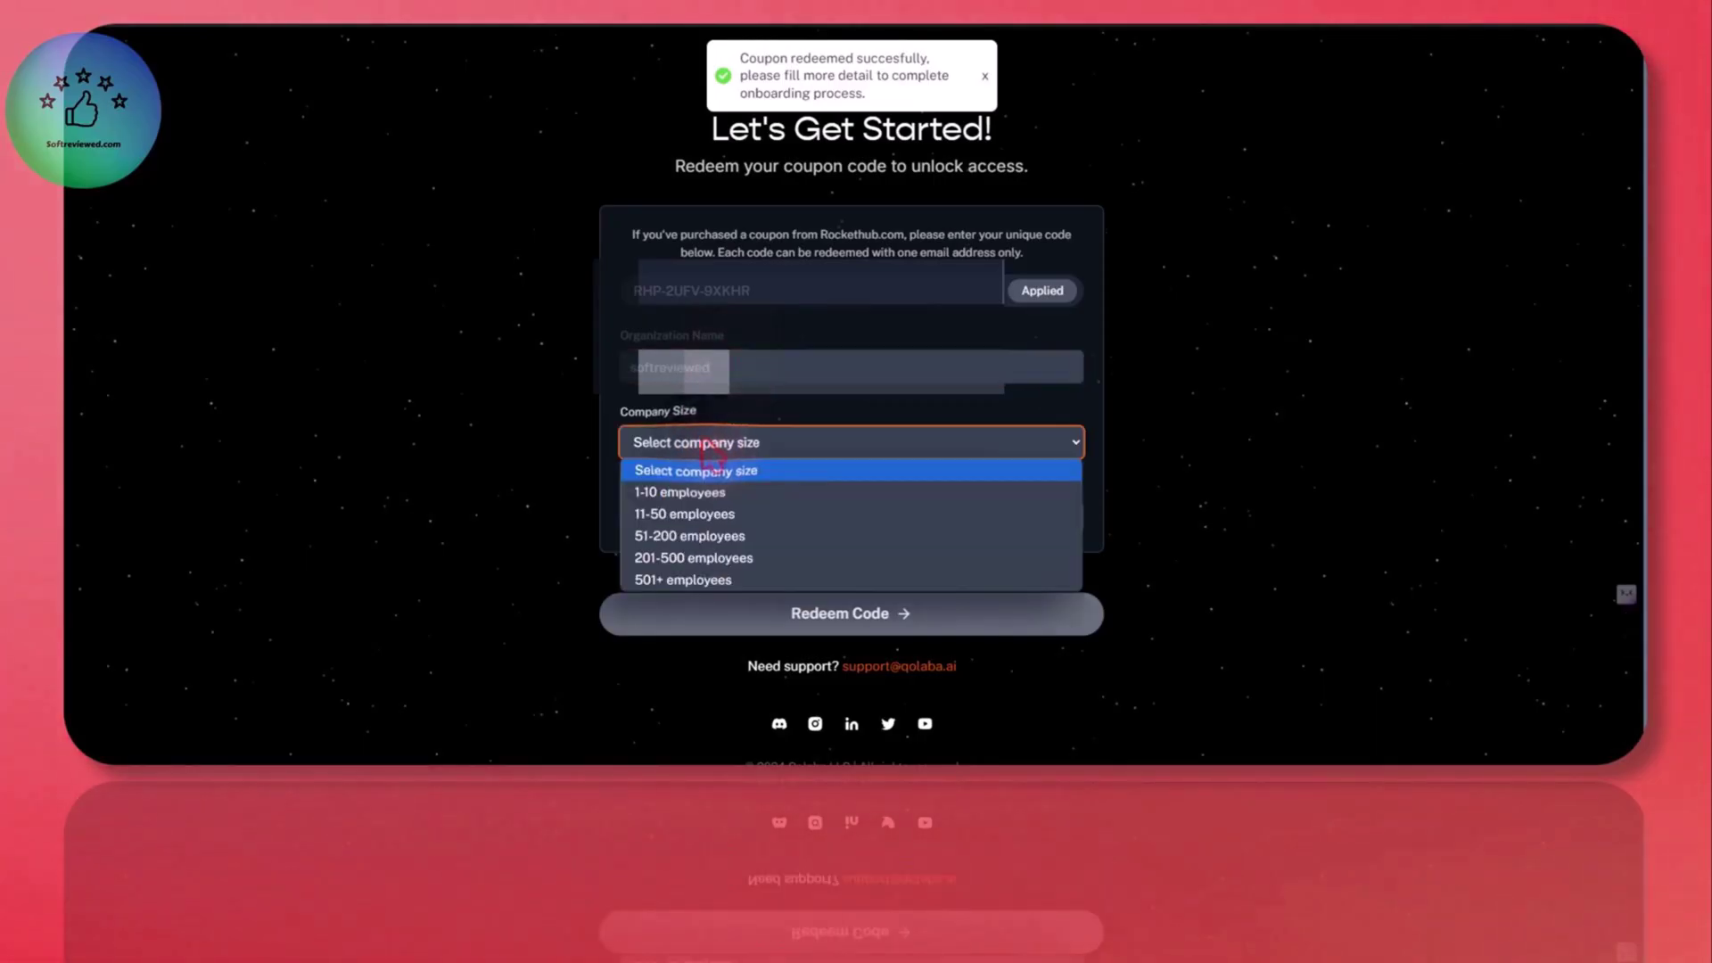
{"action": "left_click", "coordinate": [707, 494]}
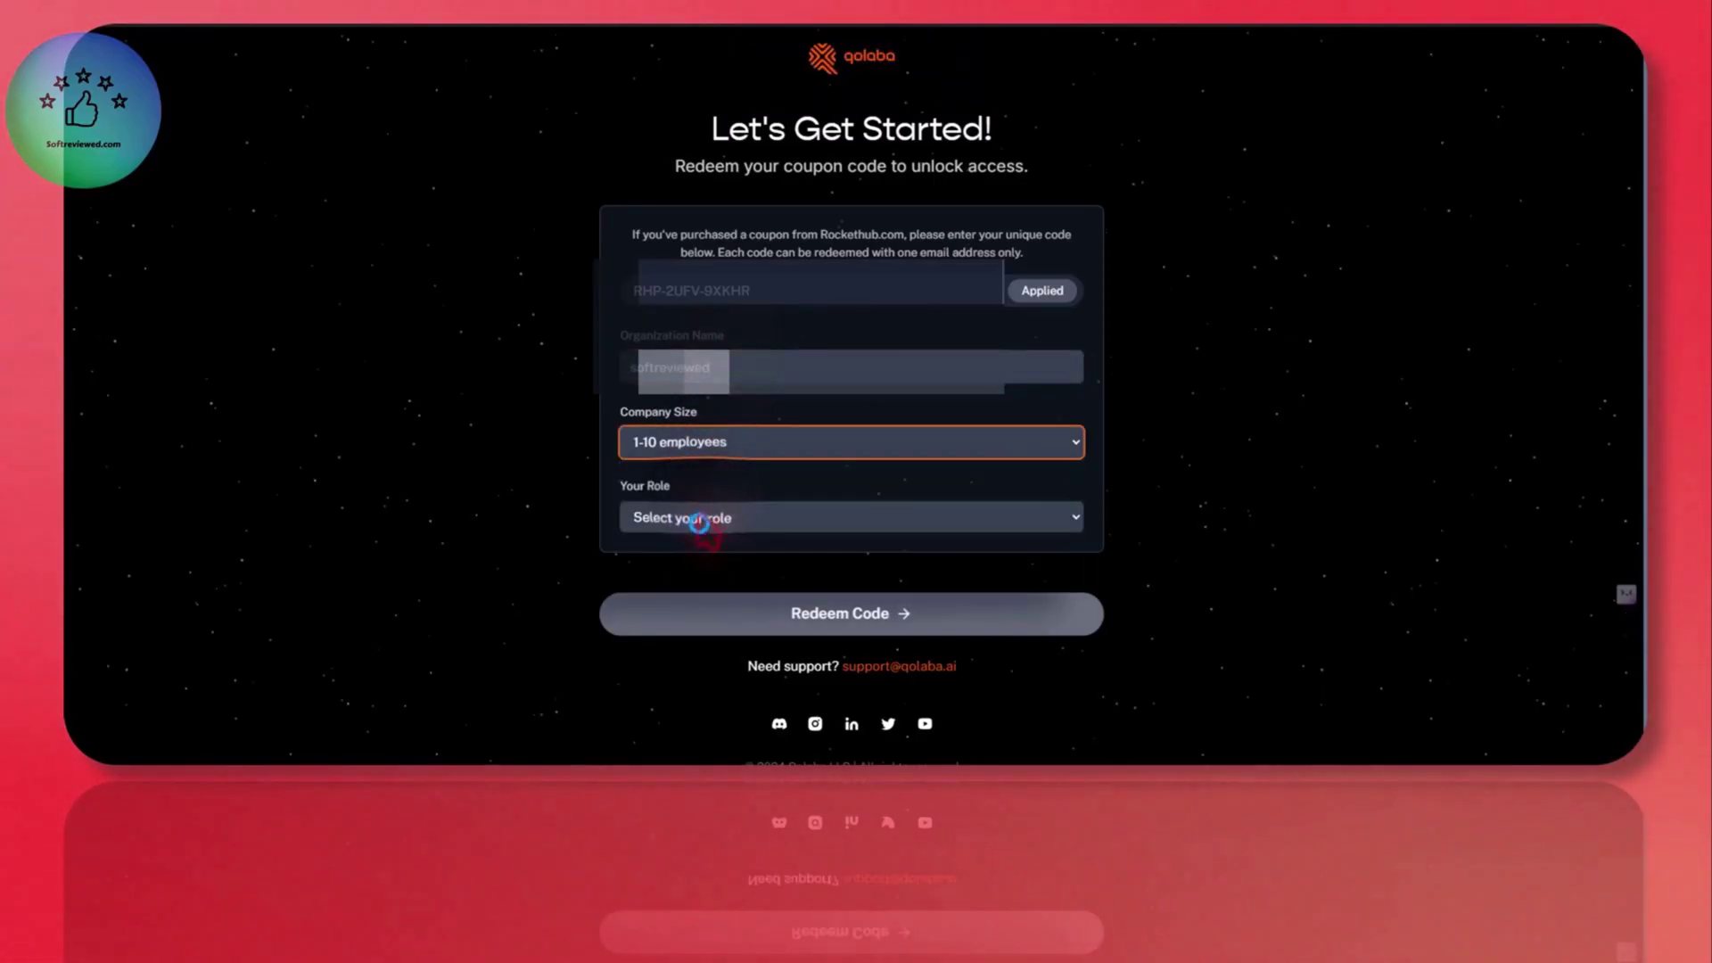
{"action": "left_click", "coordinate": [701, 521]}
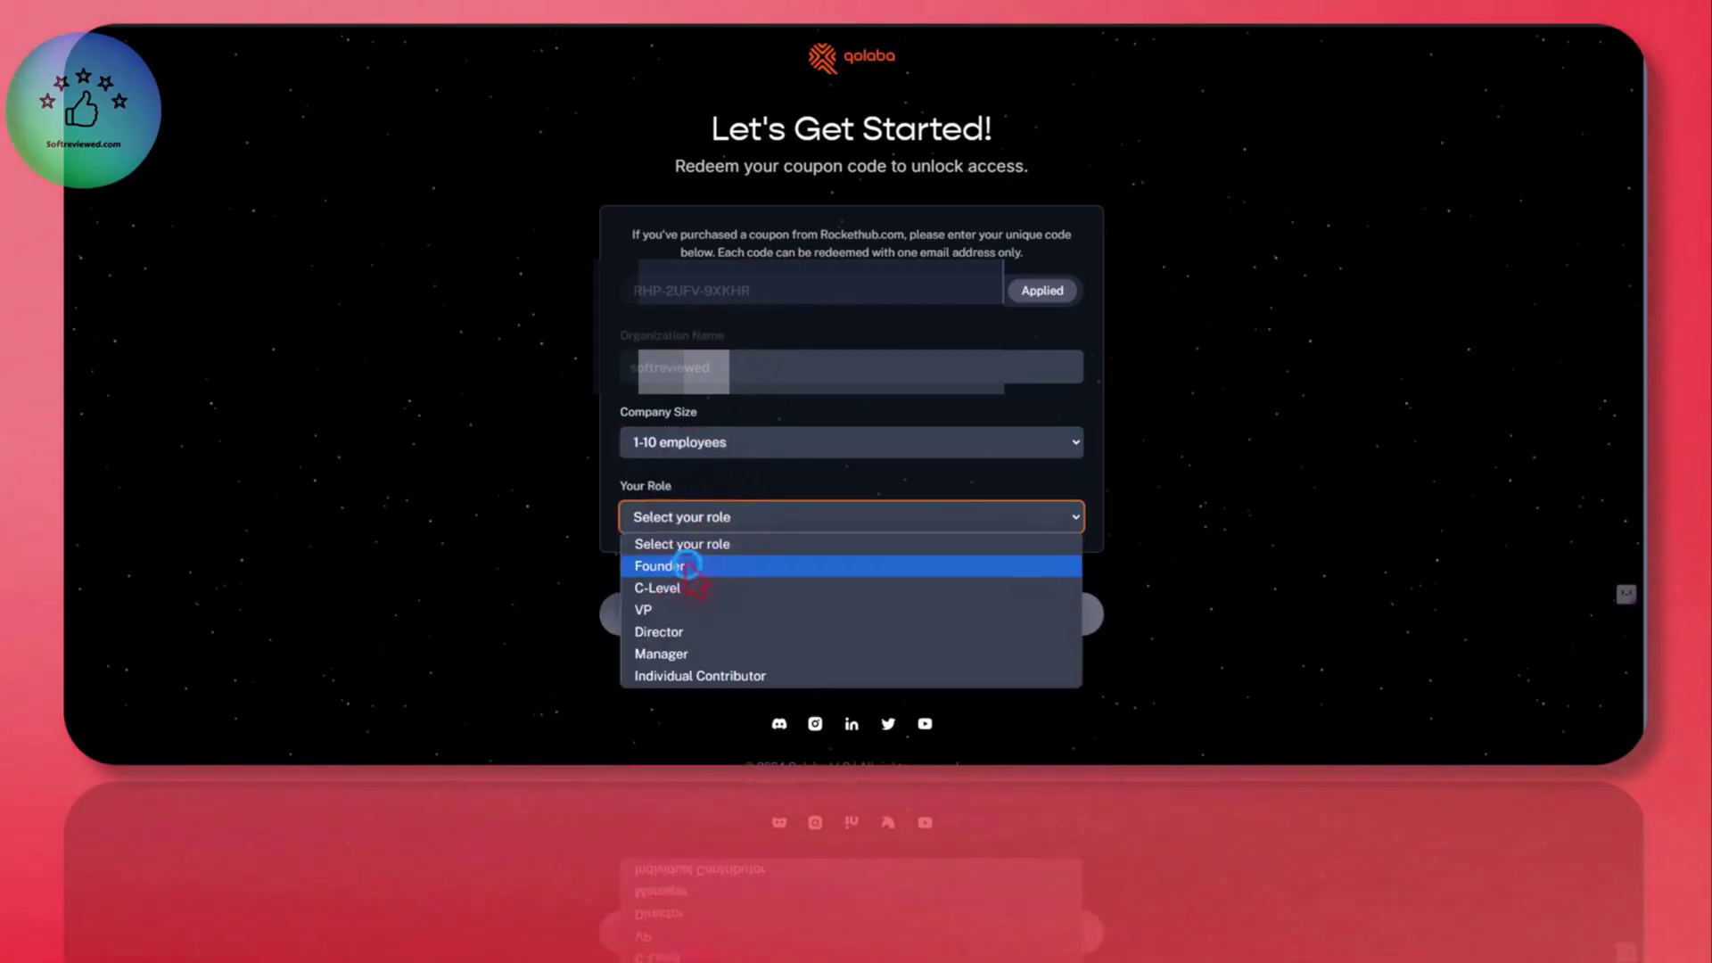
{"action": "left_click", "coordinate": [686, 565]}
{"action": "left_click", "coordinate": [740, 615]}
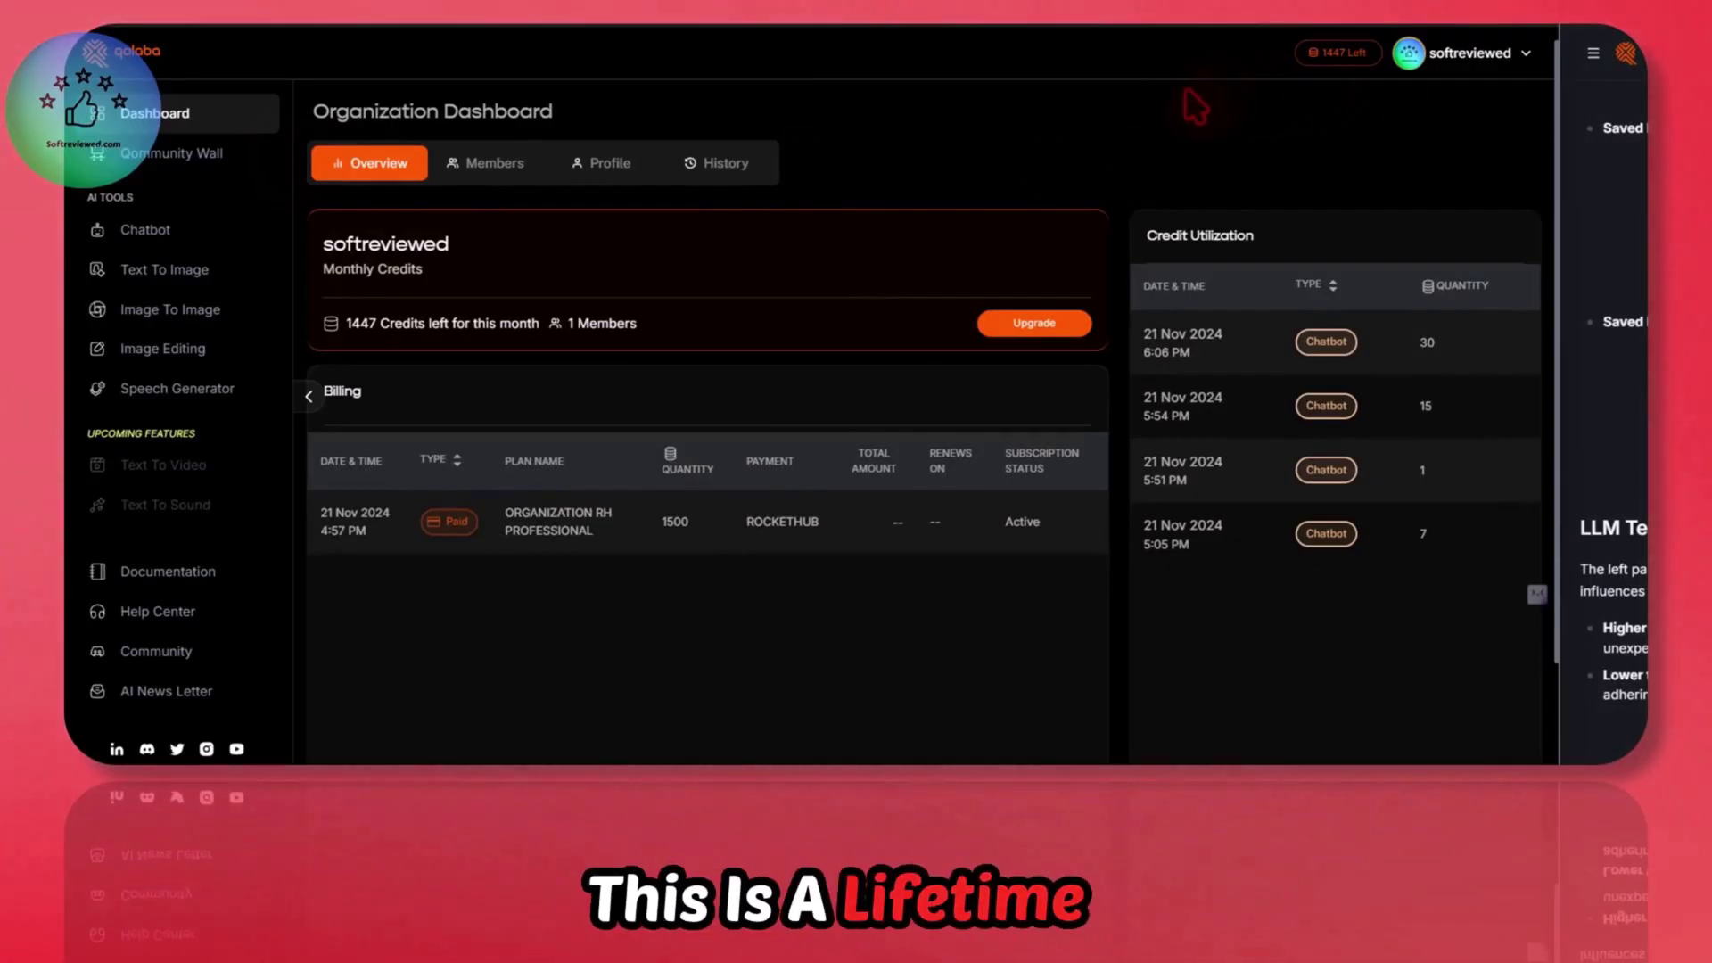
Step: Open the Chatbot page, view the add-context options, close the side panel and show the AI models
{"action": "left_click", "coordinate": [160, 234]}
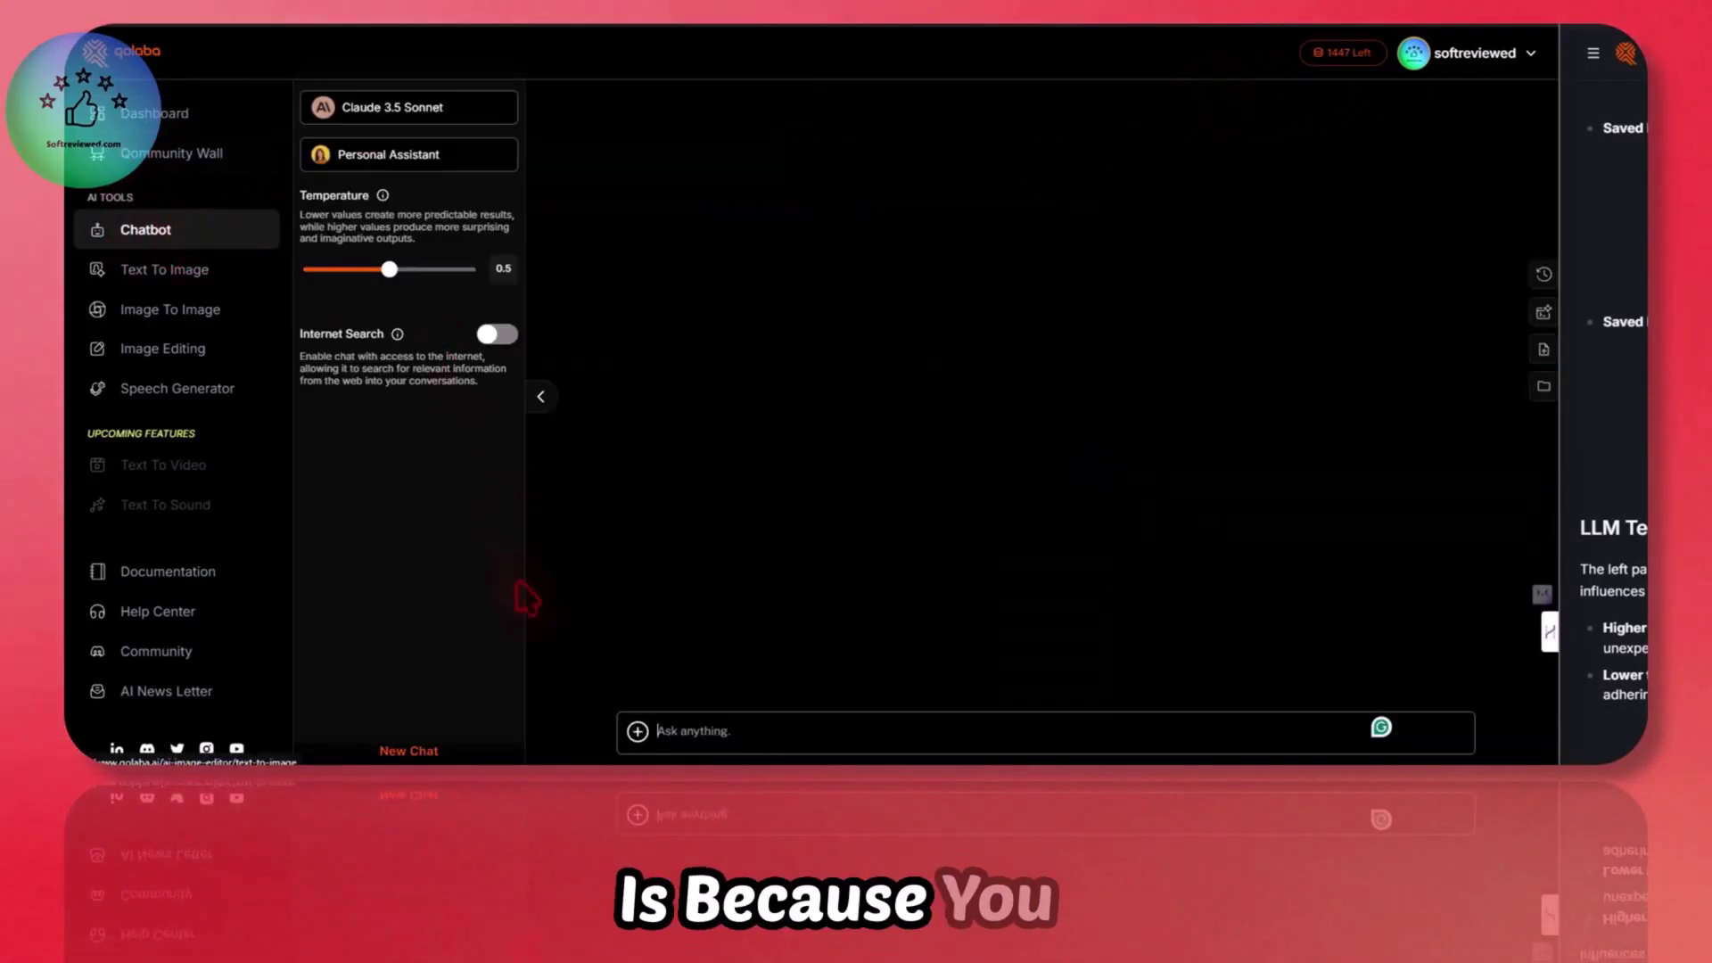
{"action": "left_click", "coordinate": [637, 731]}
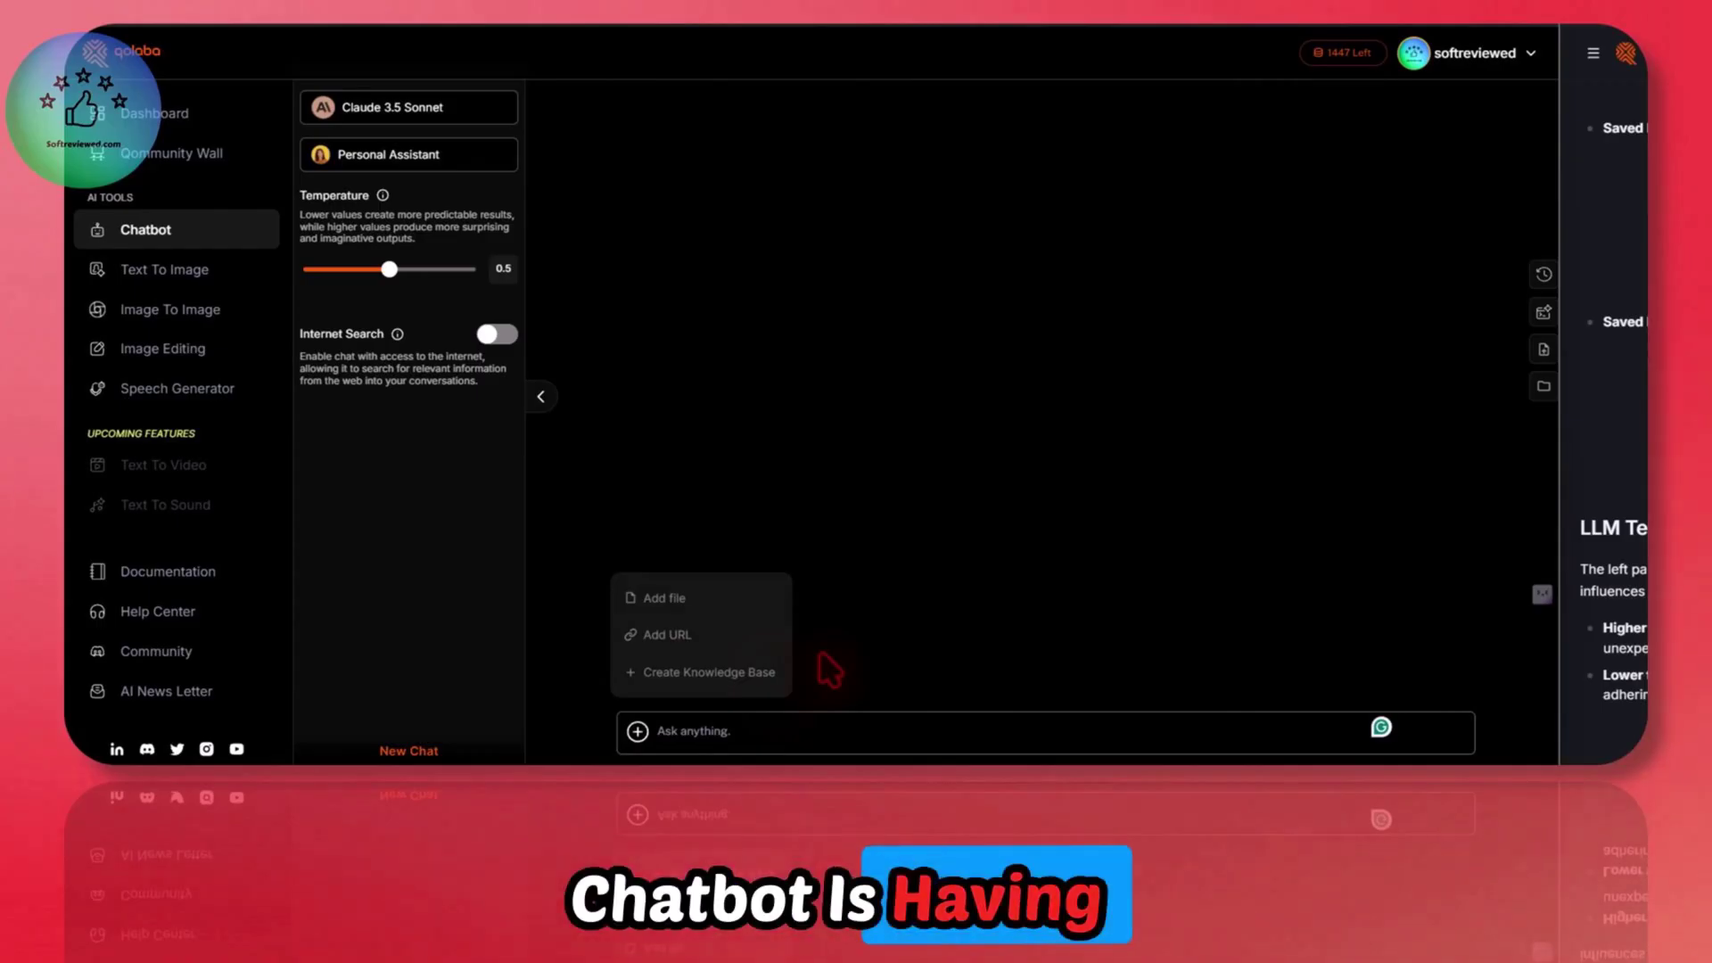
{"action": "left_click", "coordinate": [1556, 273]}
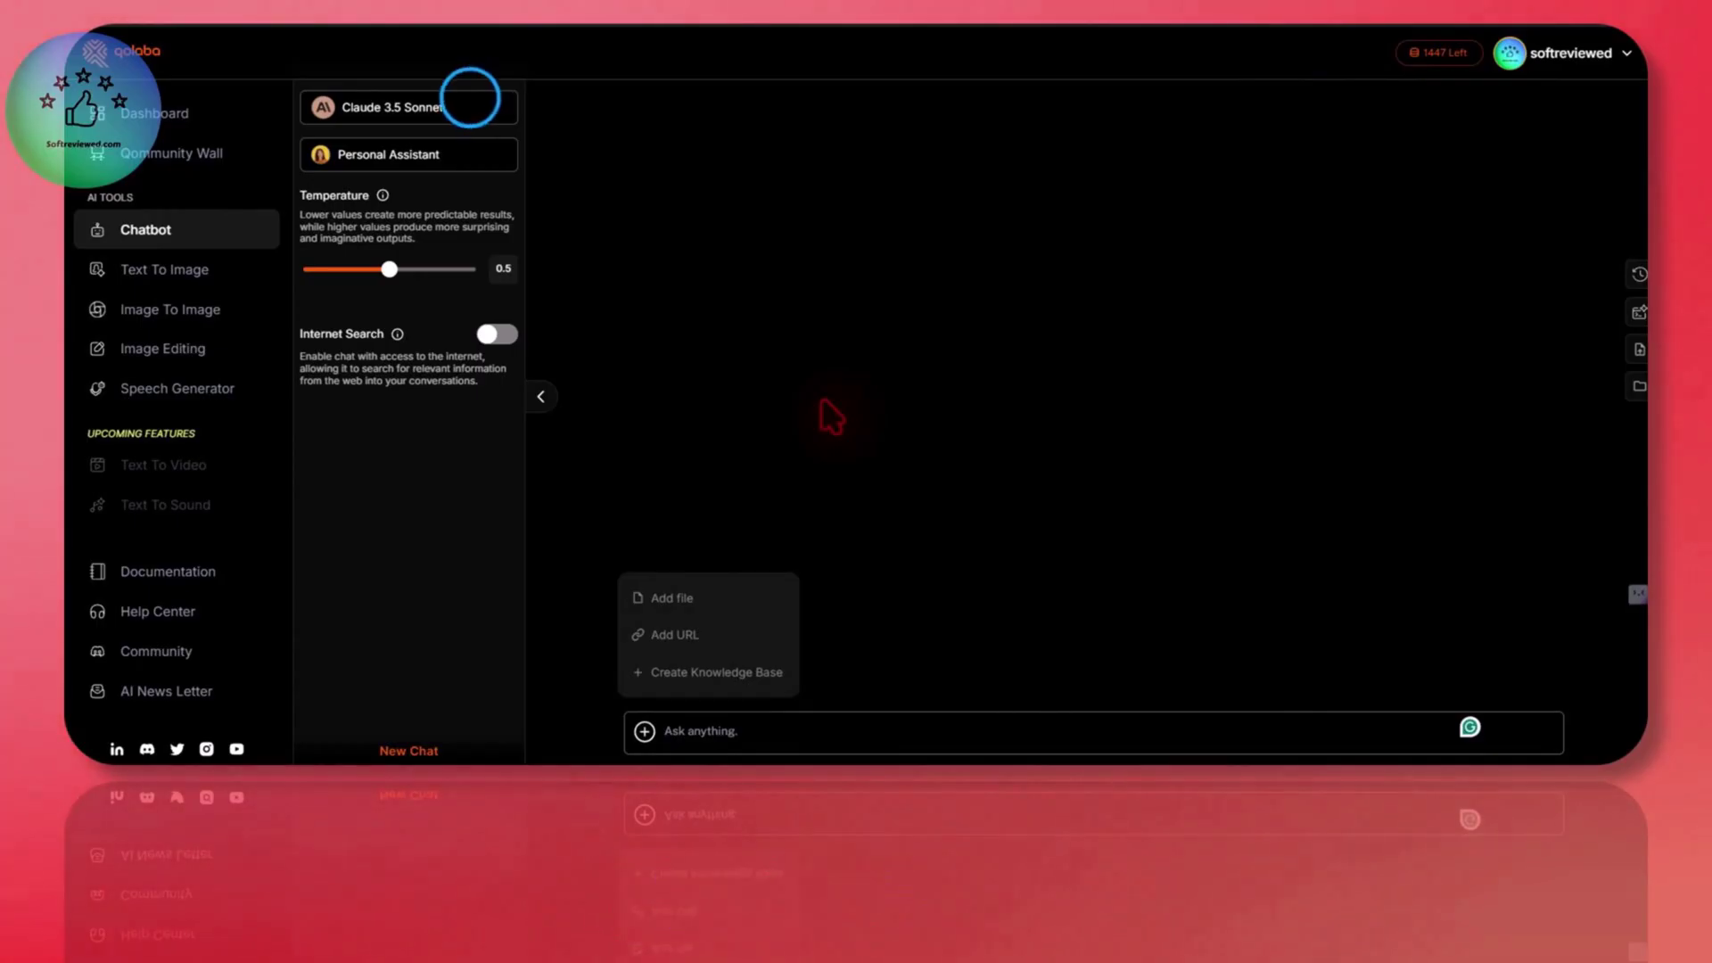
{"action": "left_click", "coordinate": [410, 107]}
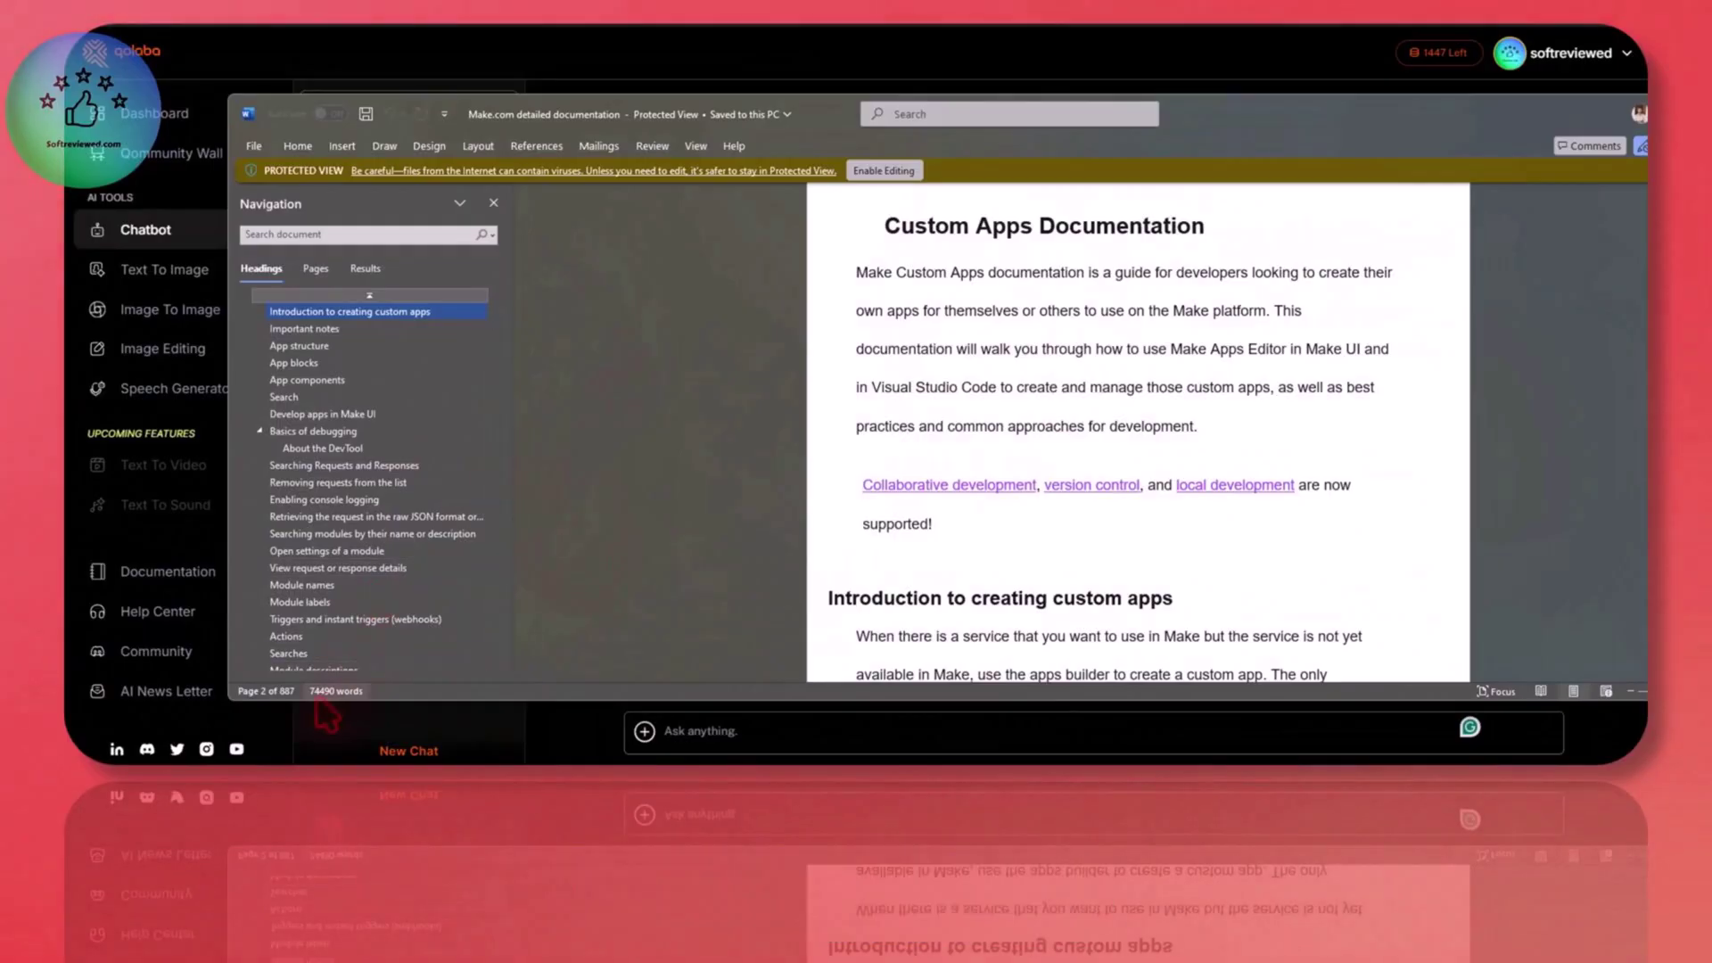
{"action": "left_click", "coordinate": [319, 697]}
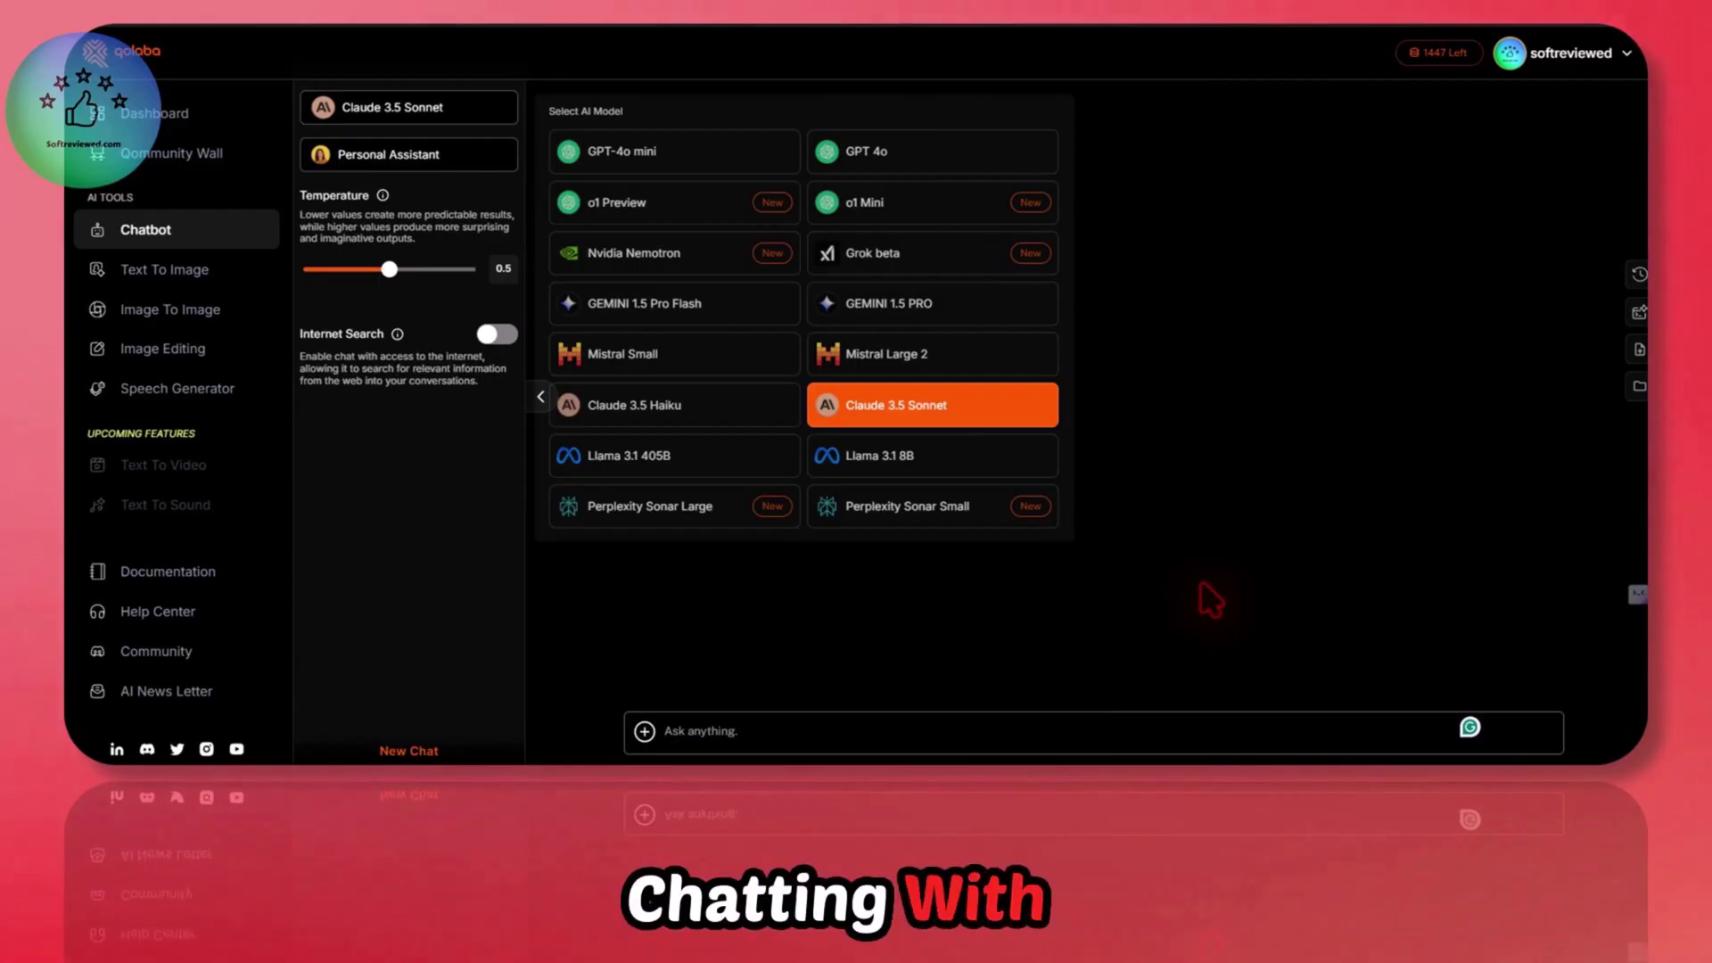
Step: Dismiss the model list and show the Add file, Add URL and Create Knowledge Base options
{"action": "left_click", "coordinate": [1204, 587]}
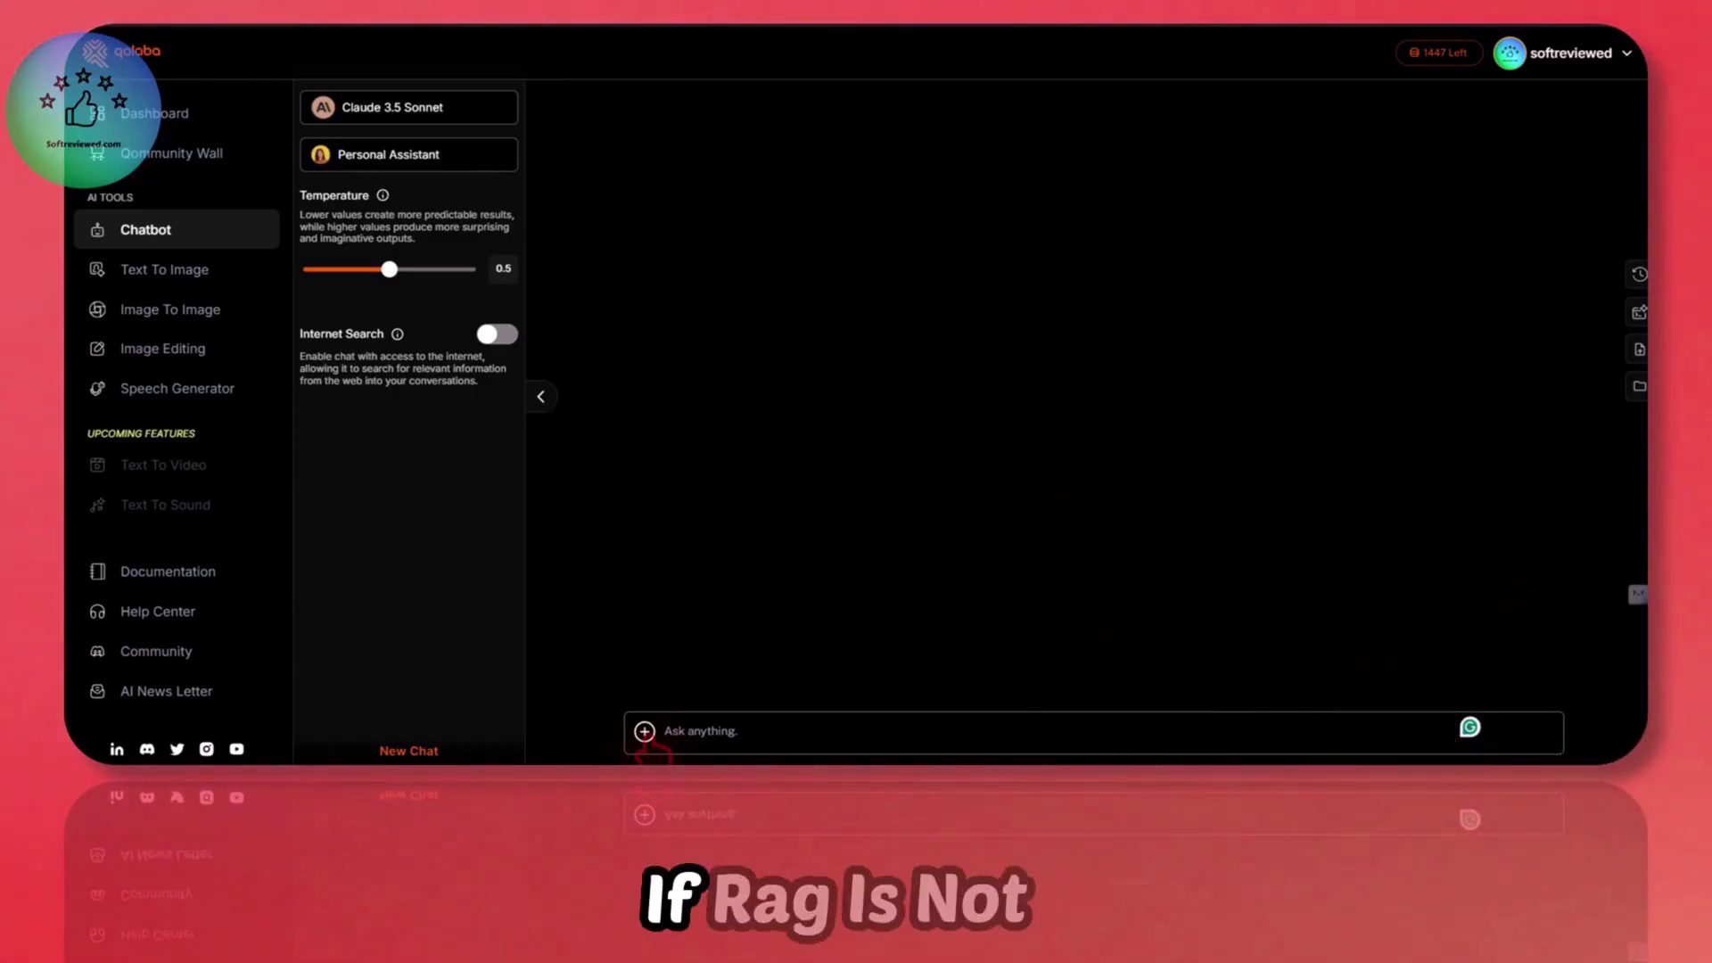
{"action": "left_click", "coordinate": [644, 731]}
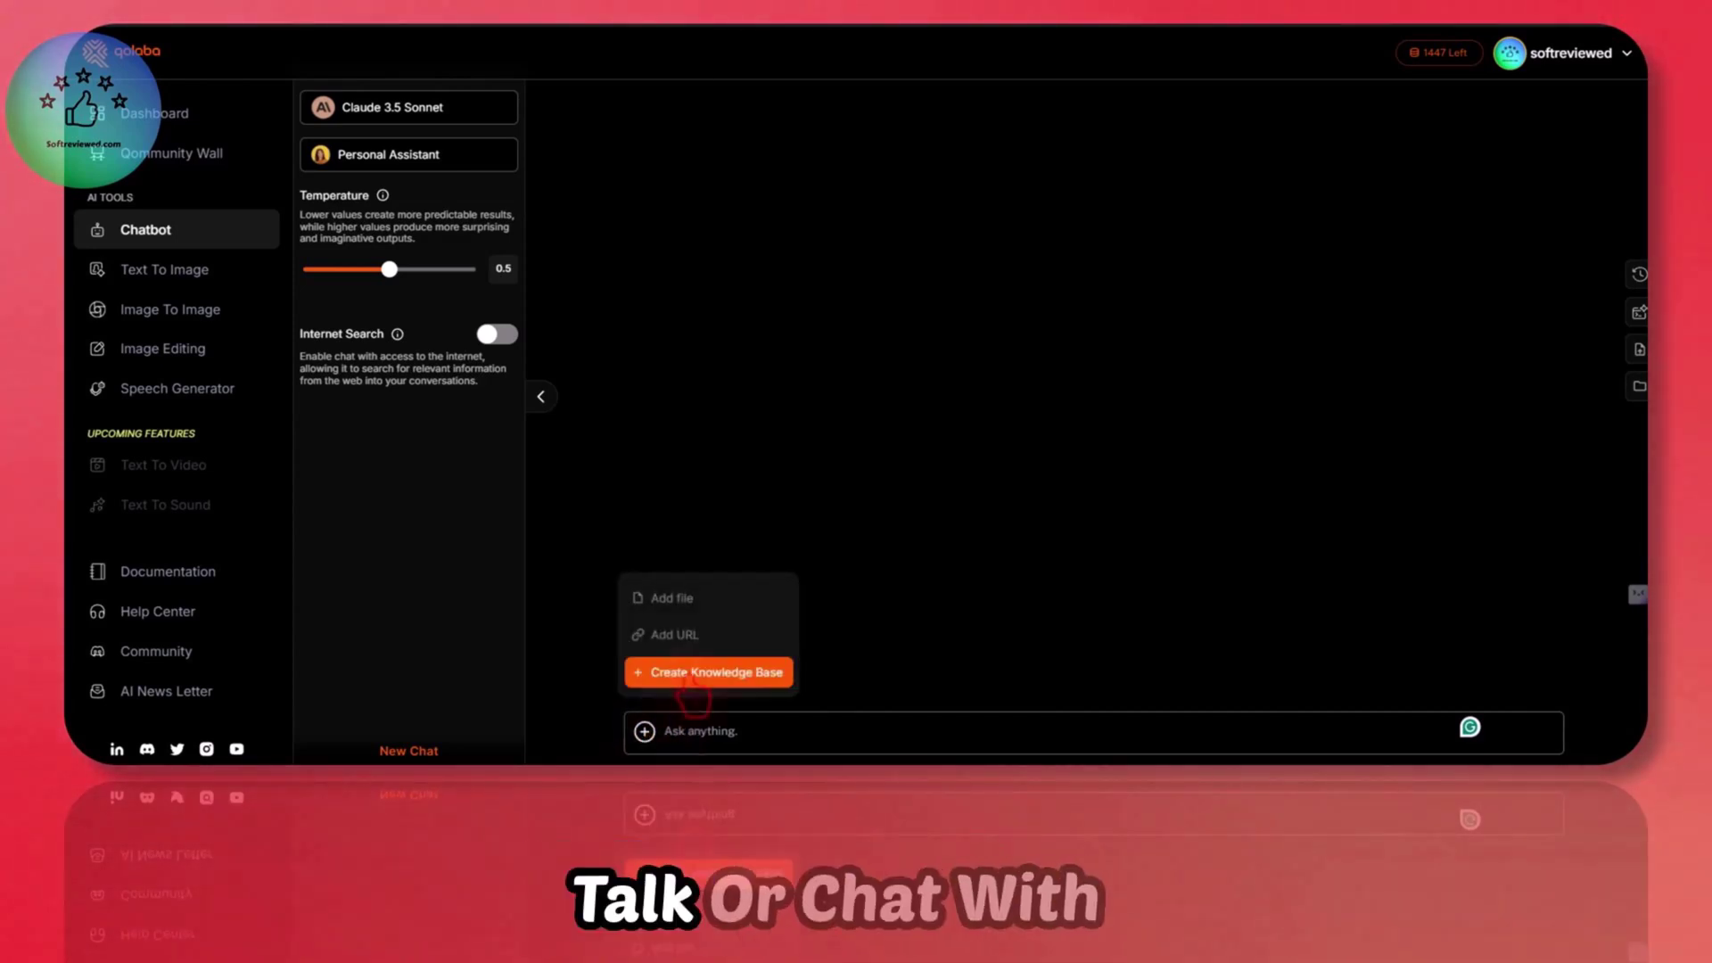
Step: Create a knowledge base named 'make', skip the upload step, and attach it to the chat
{"action": "left_click", "coordinate": [690, 676]}
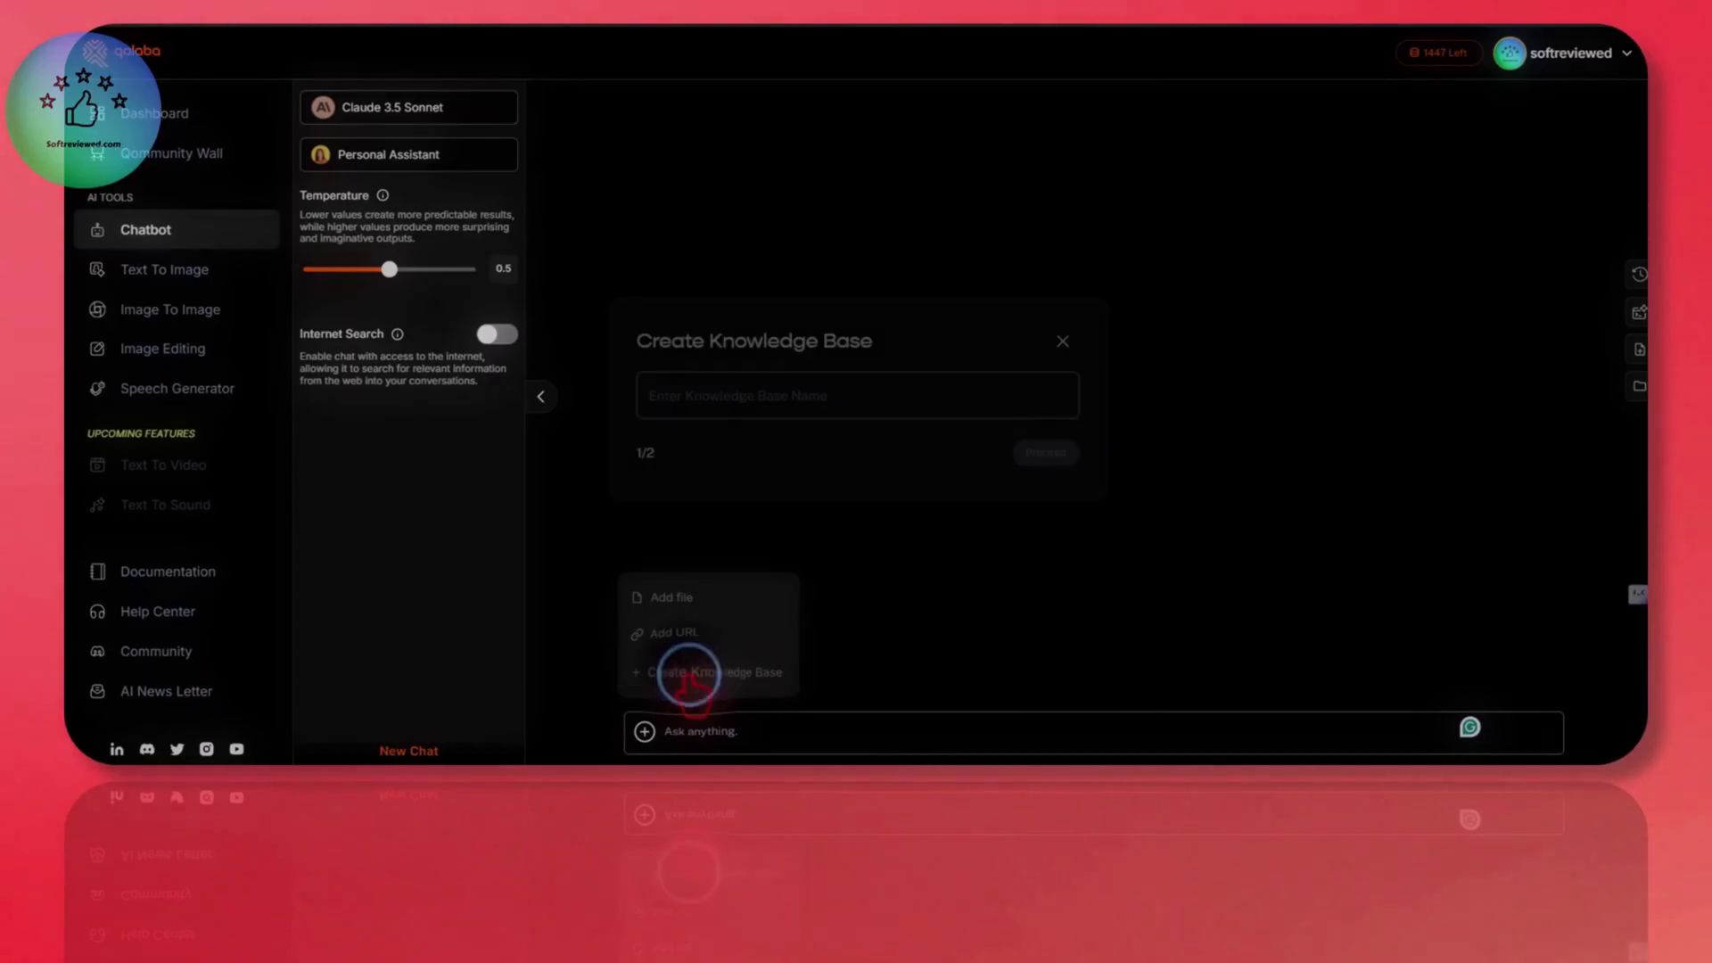
{"action": "left_click", "coordinate": [892, 403]}
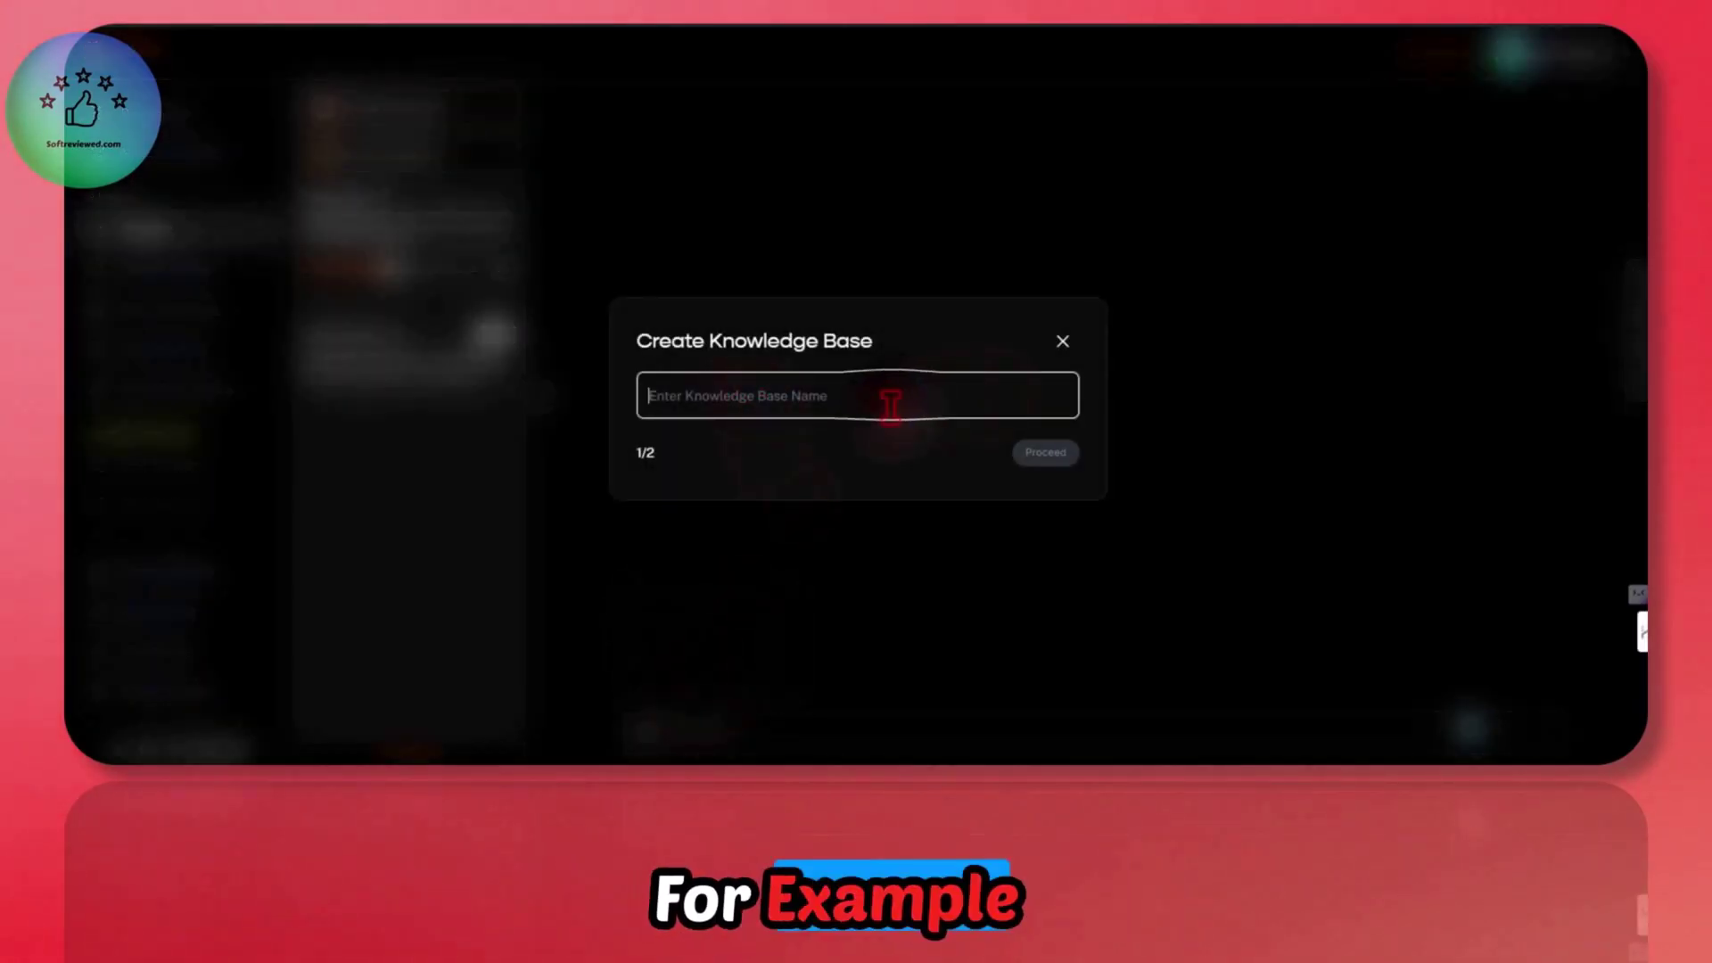
{"action": "type", "text": "test"}
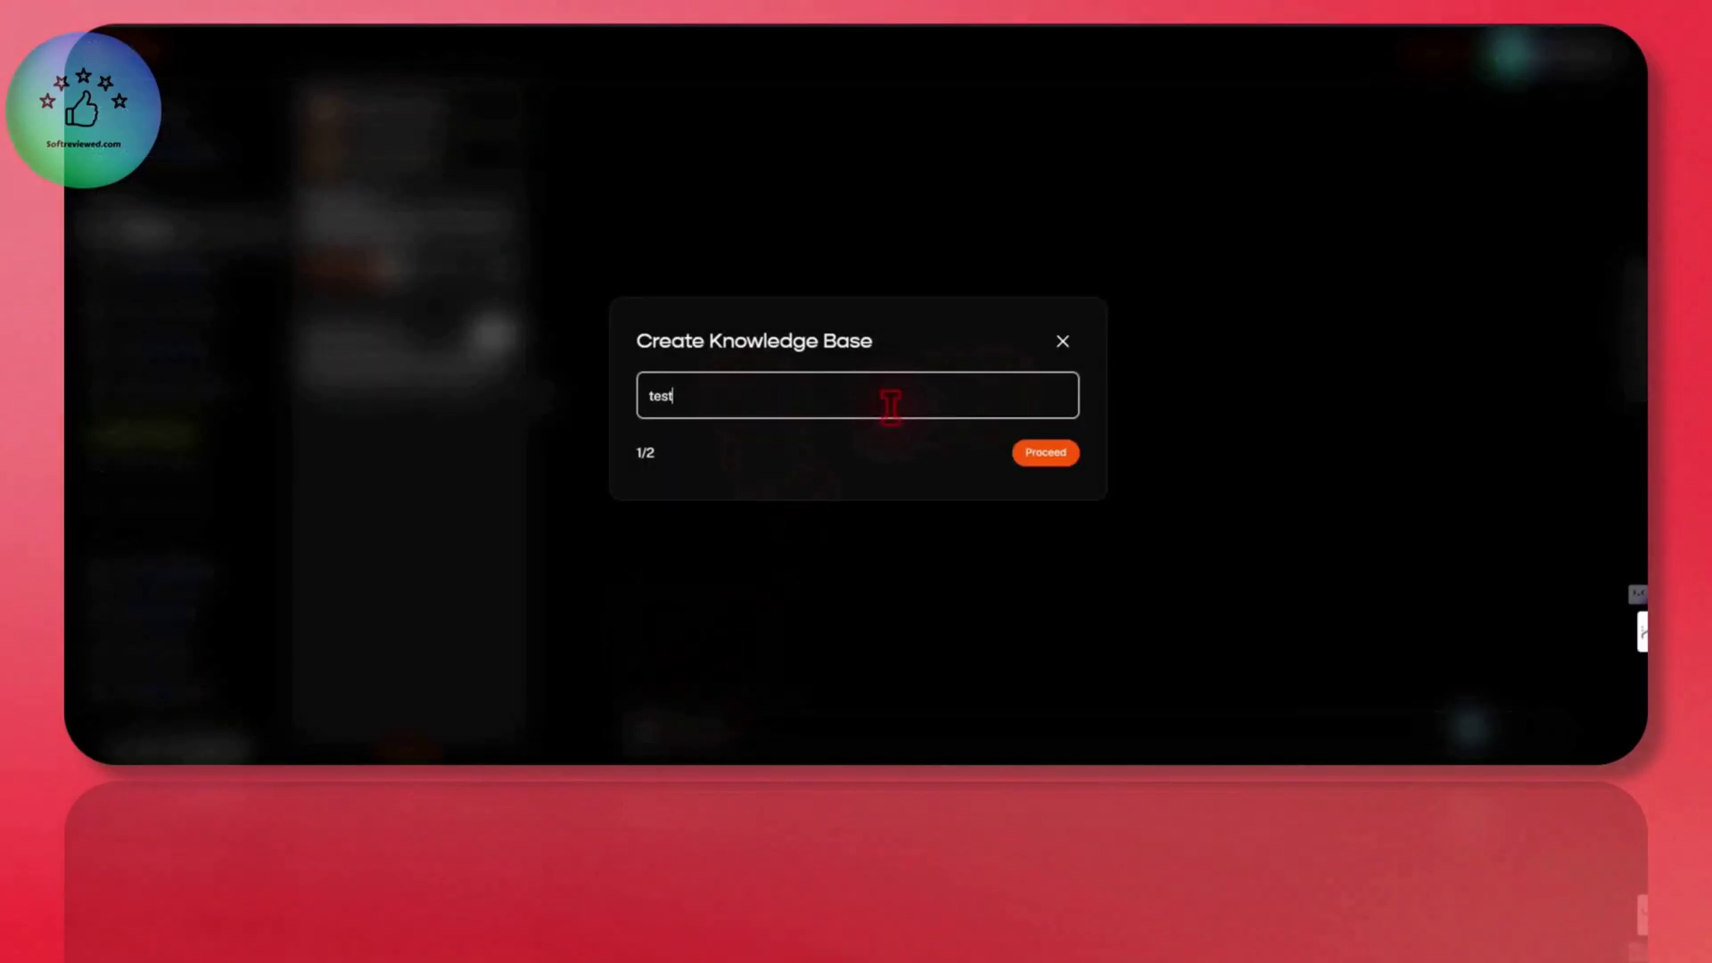
{"action": "left_click", "coordinate": [1045, 452]}
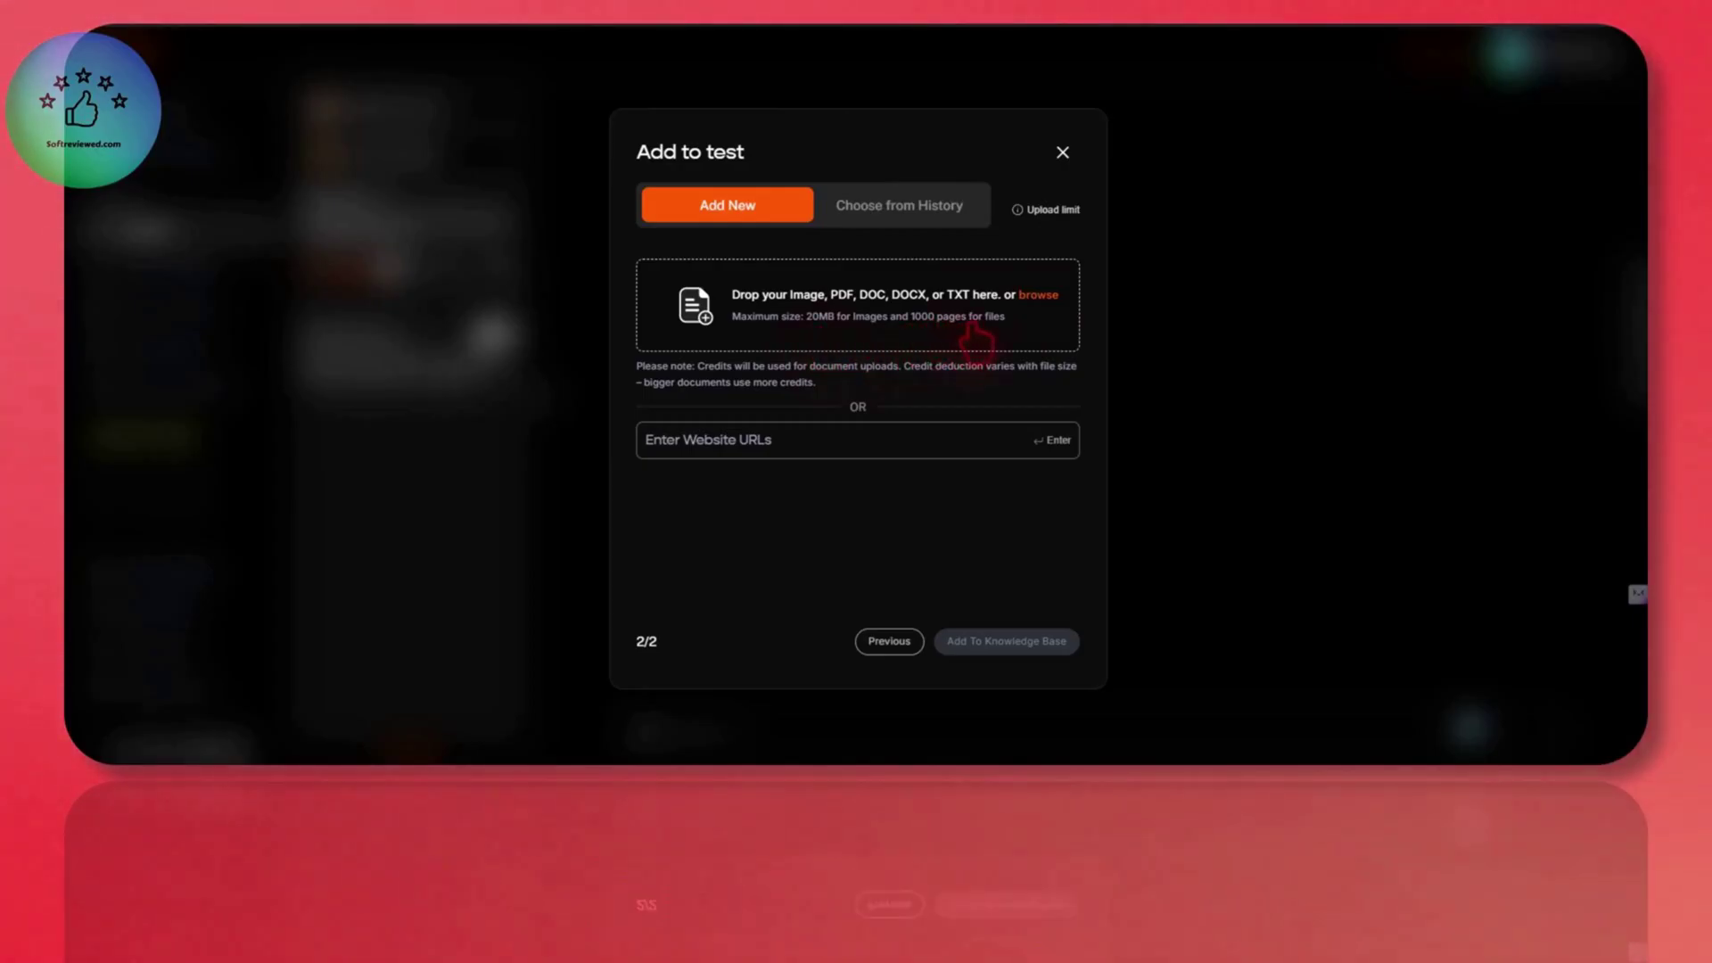
{"action": "left_click", "coordinate": [776, 442]}
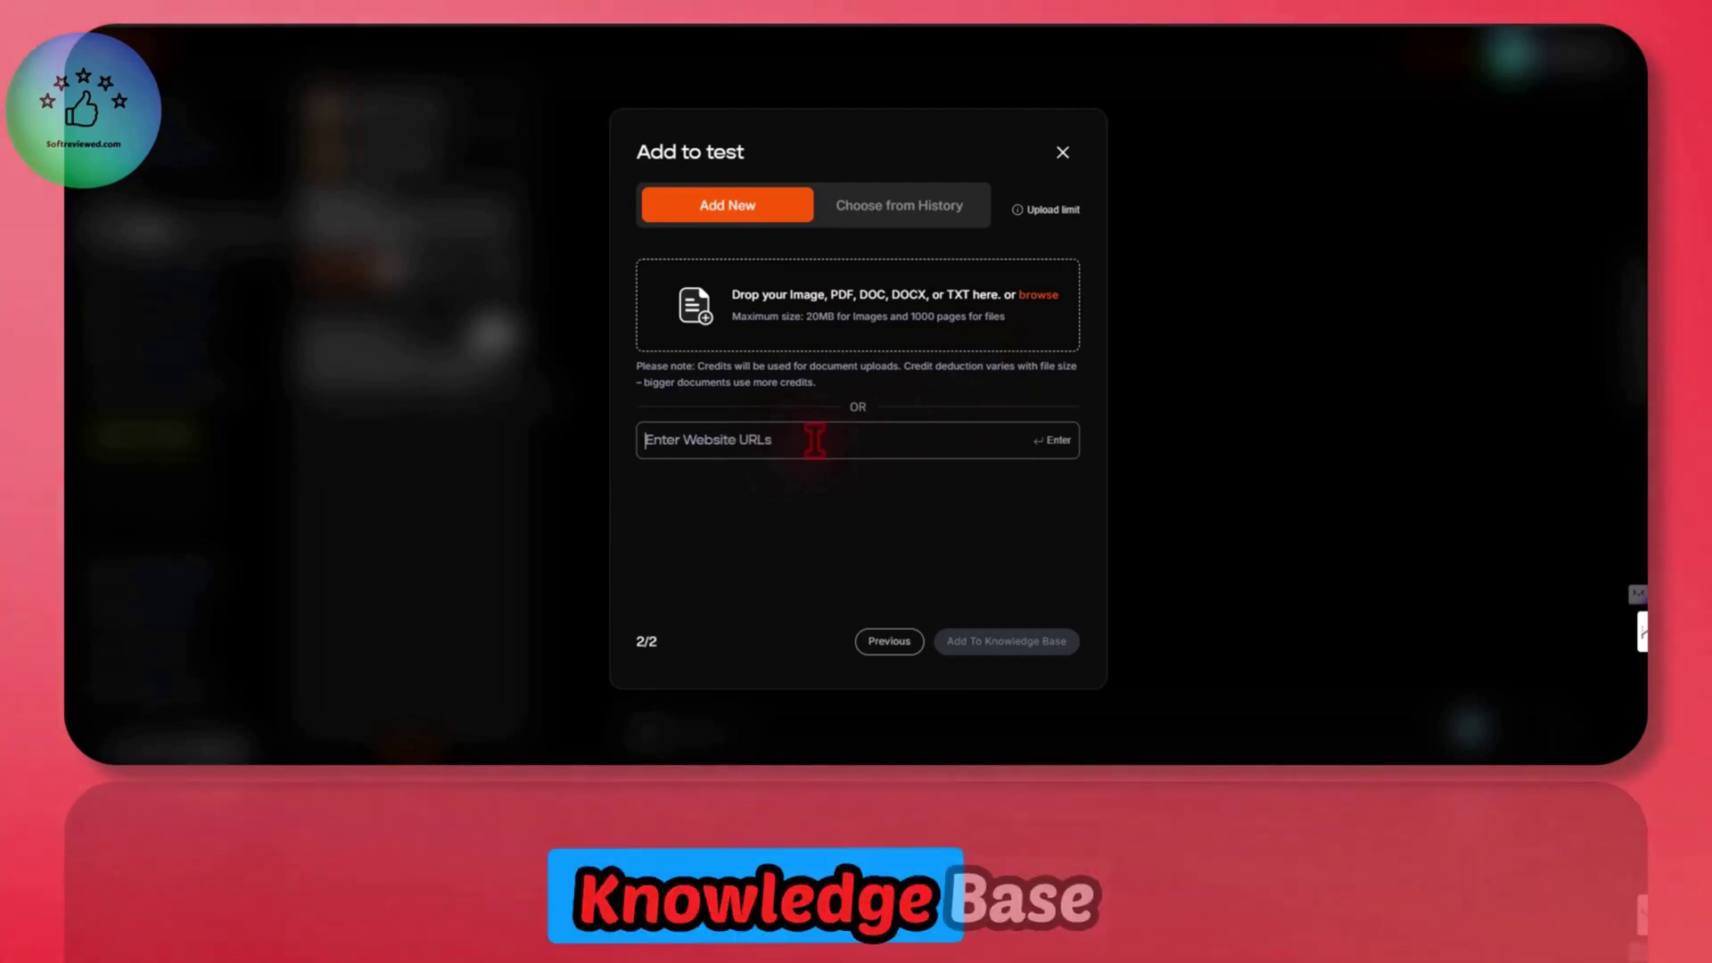
{"action": "left_click", "coordinate": [1063, 152]}
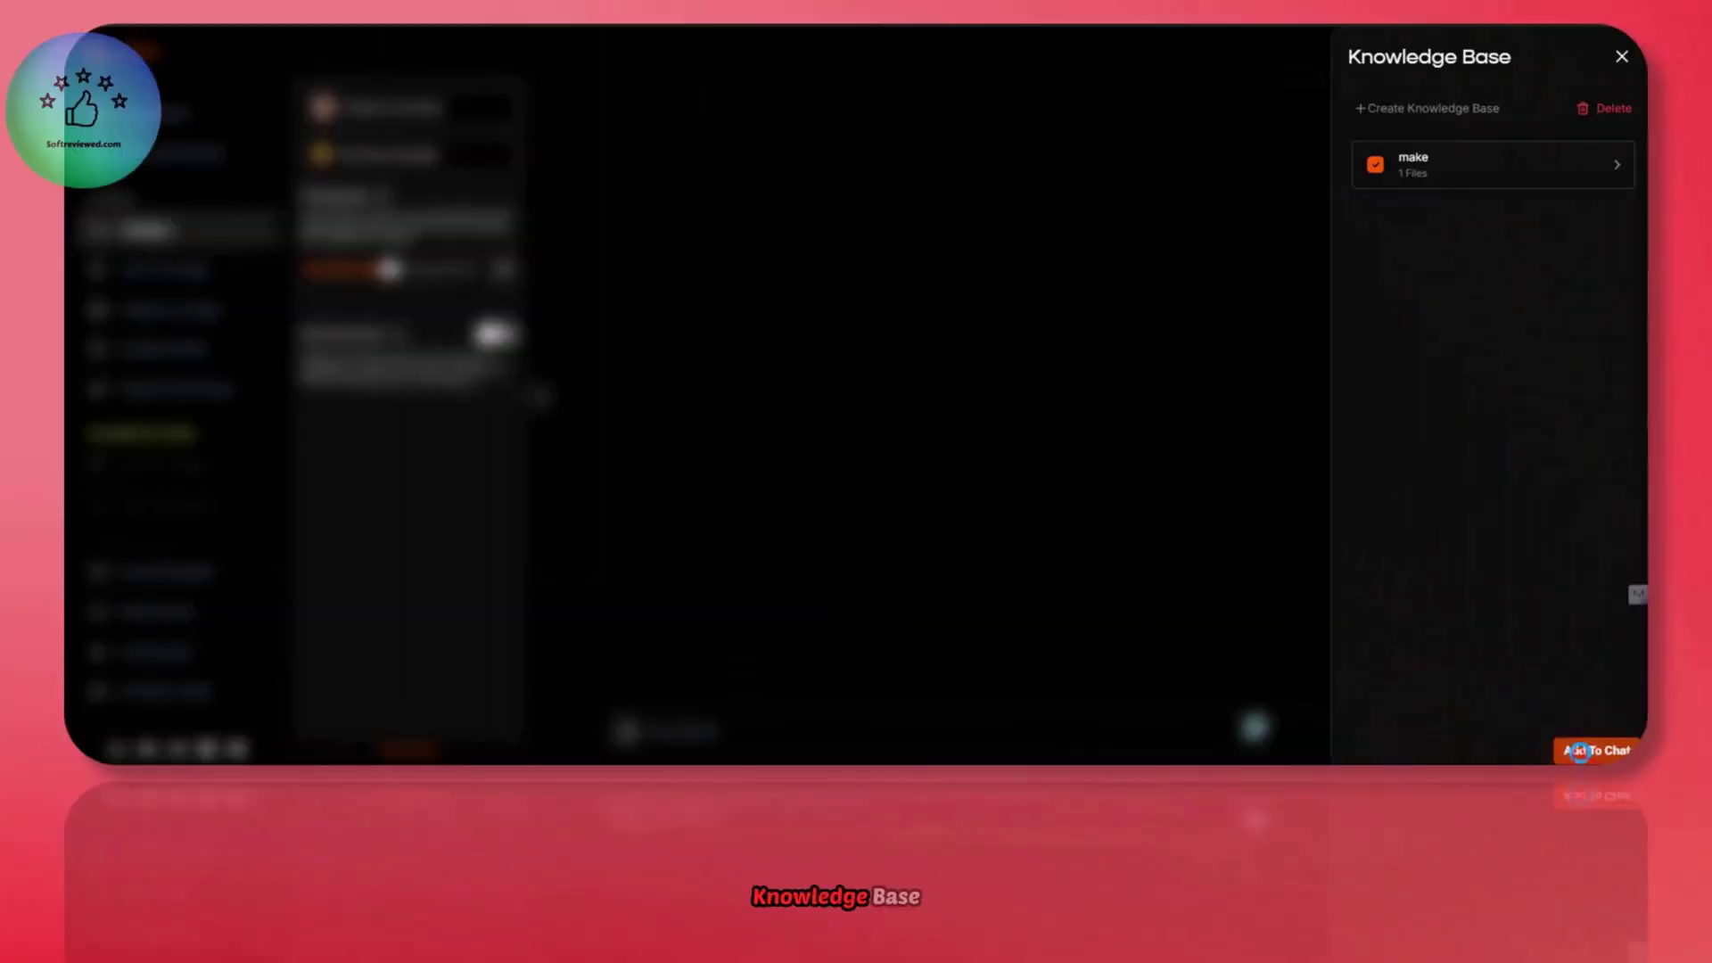
{"action": "left_click", "coordinate": [1128, 680]}
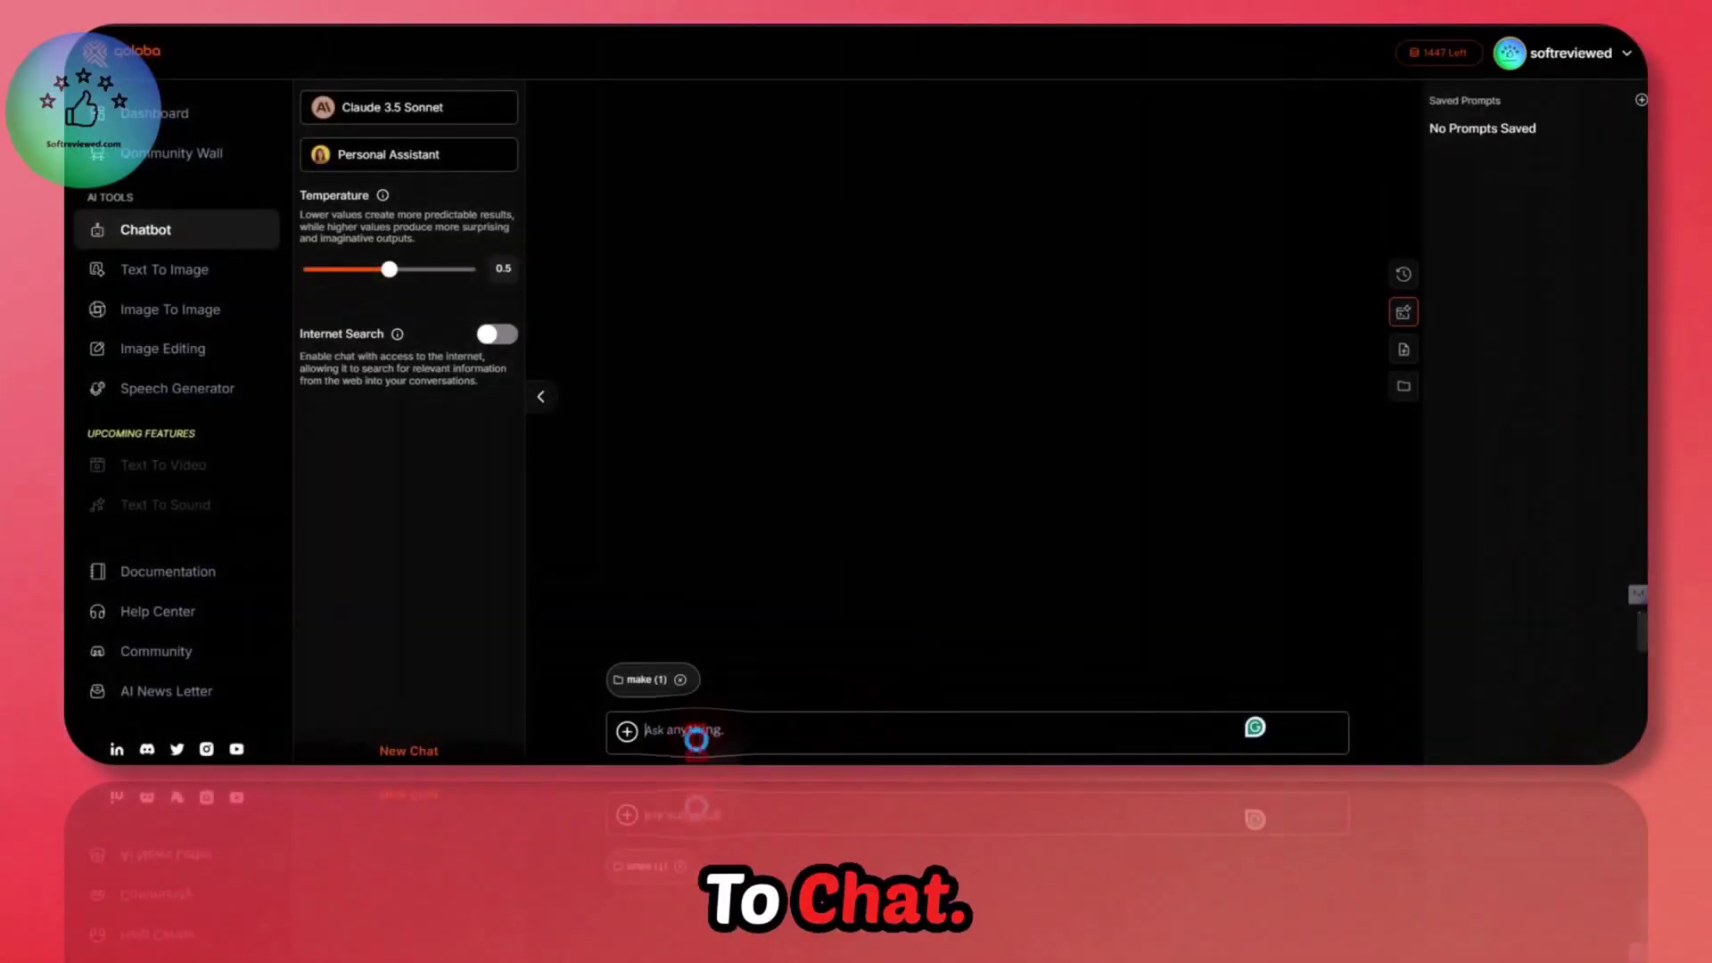
Step: Keep Claude 3.5 Sonnet as the chat model and dismiss the new knowledge base dialog
{"action": "left_click", "coordinate": [410, 107]}
{"action": "left_click", "coordinate": [925, 406]}
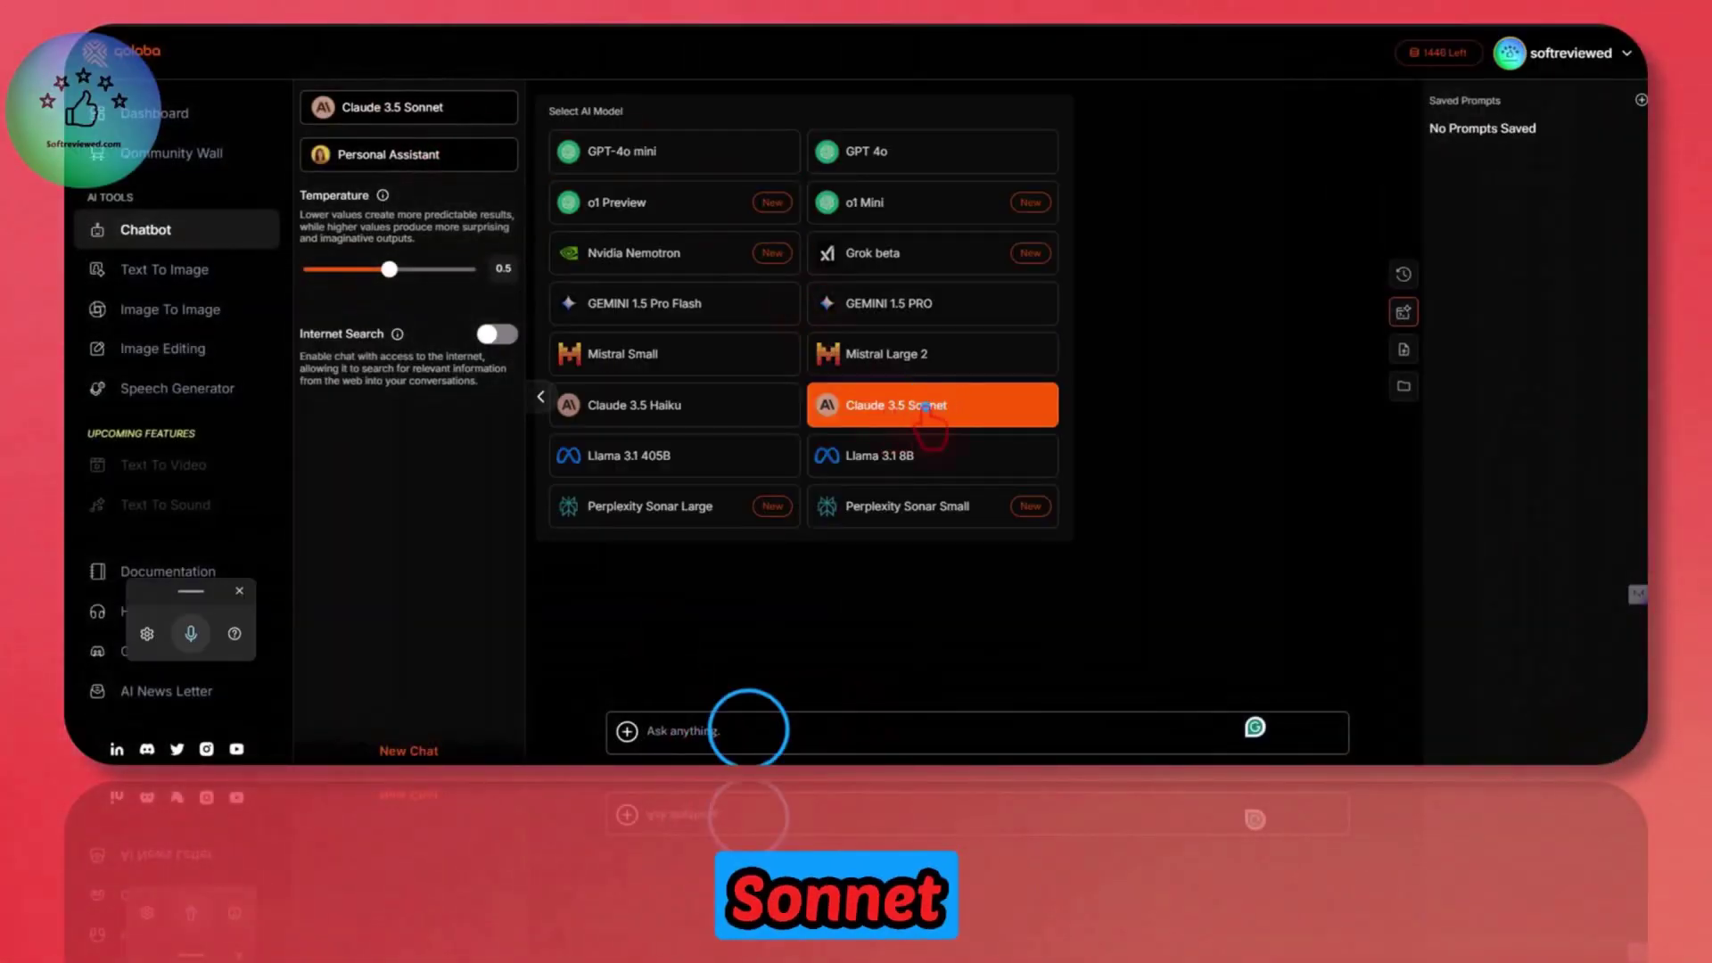
{"action": "left_click", "coordinate": [626, 731]}
{"action": "left_click", "coordinate": [660, 673]}
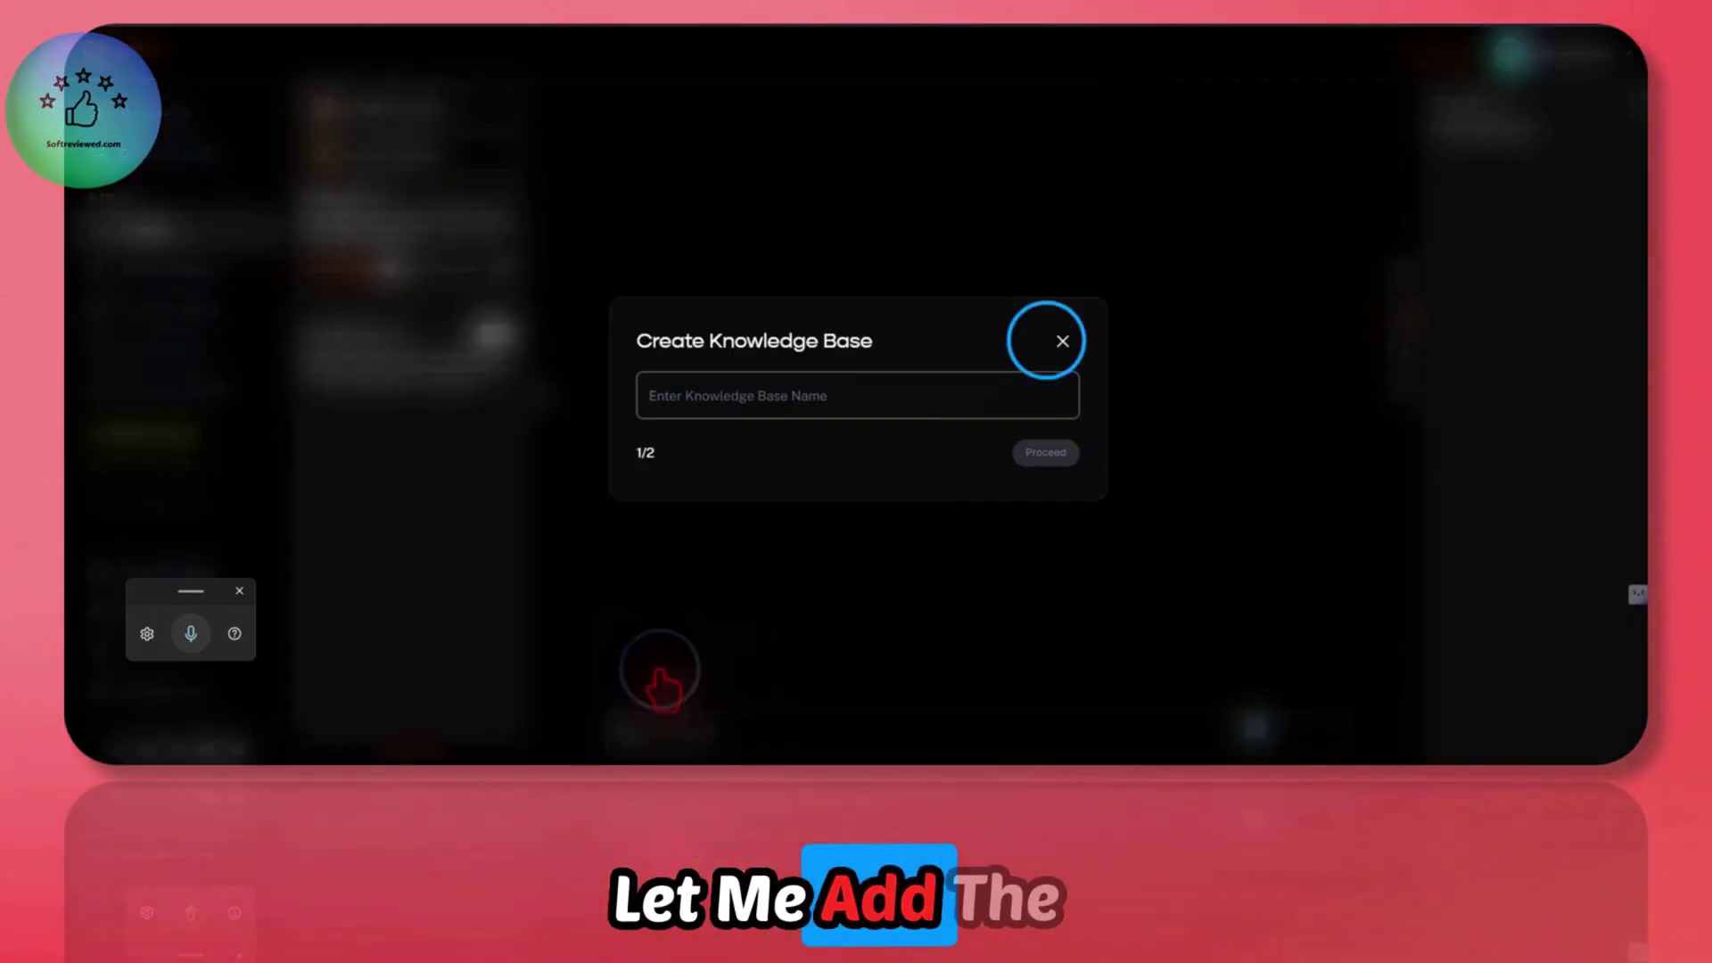
{"action": "left_click", "coordinate": [1058, 336]}
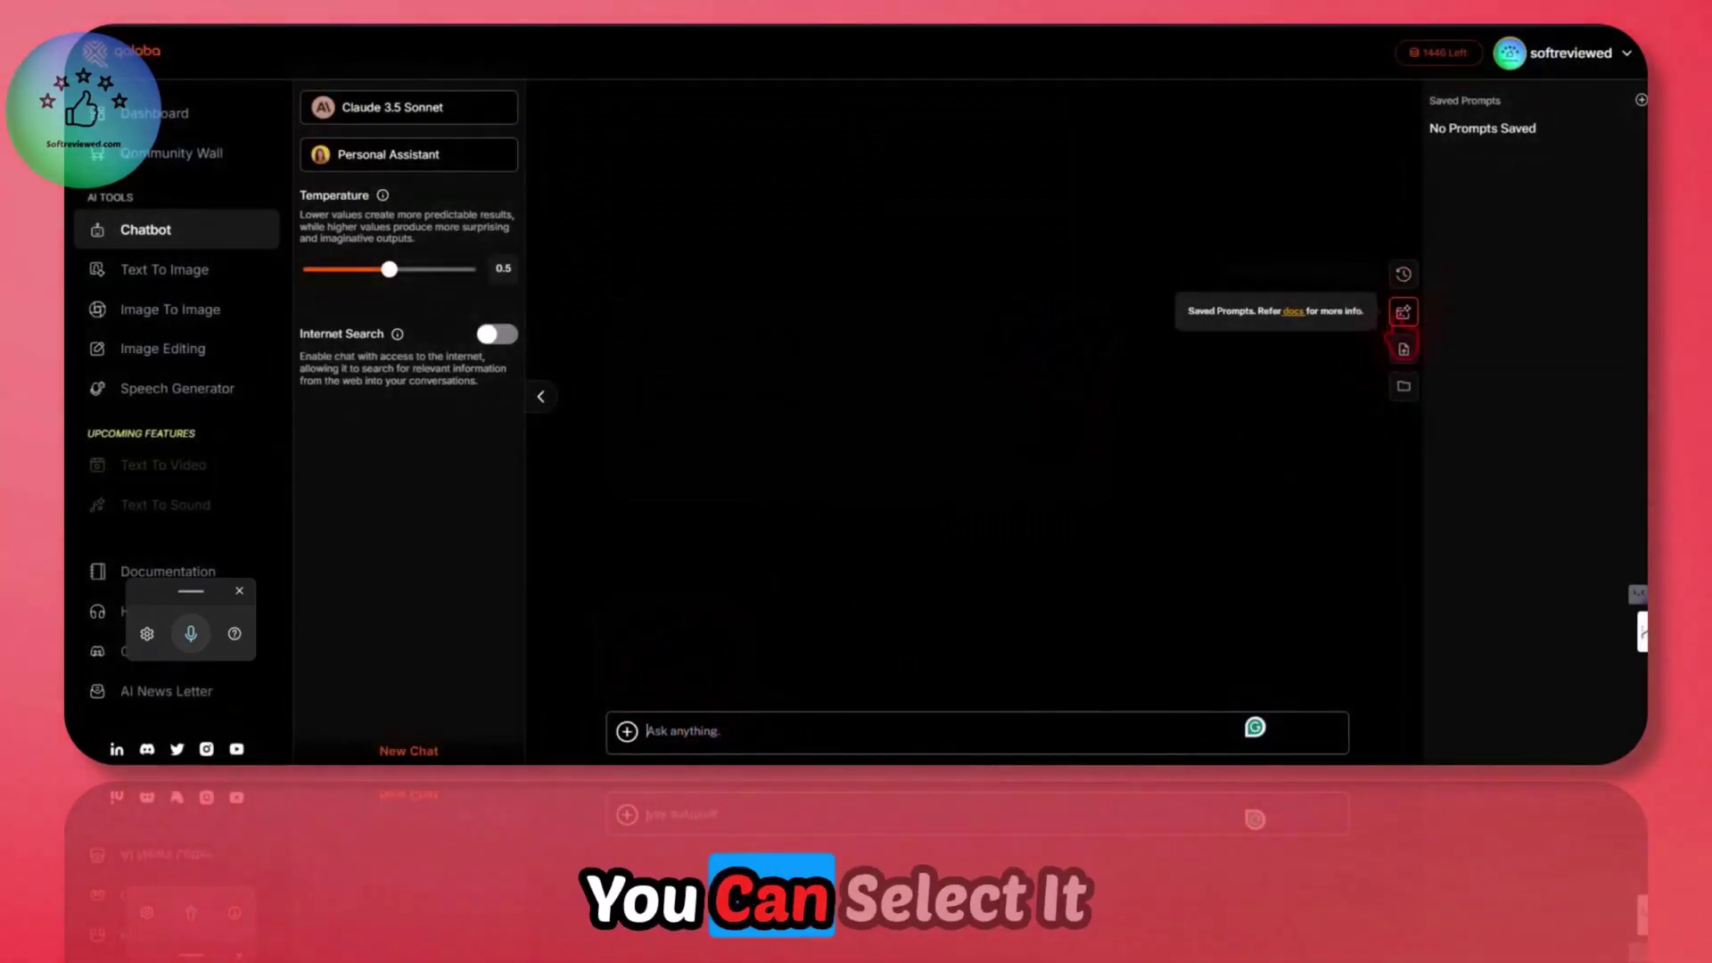
Step: Tick the saved 'make' knowledge base in the folder list and add it to the chat
{"action": "left_click", "coordinate": [1404, 386]}
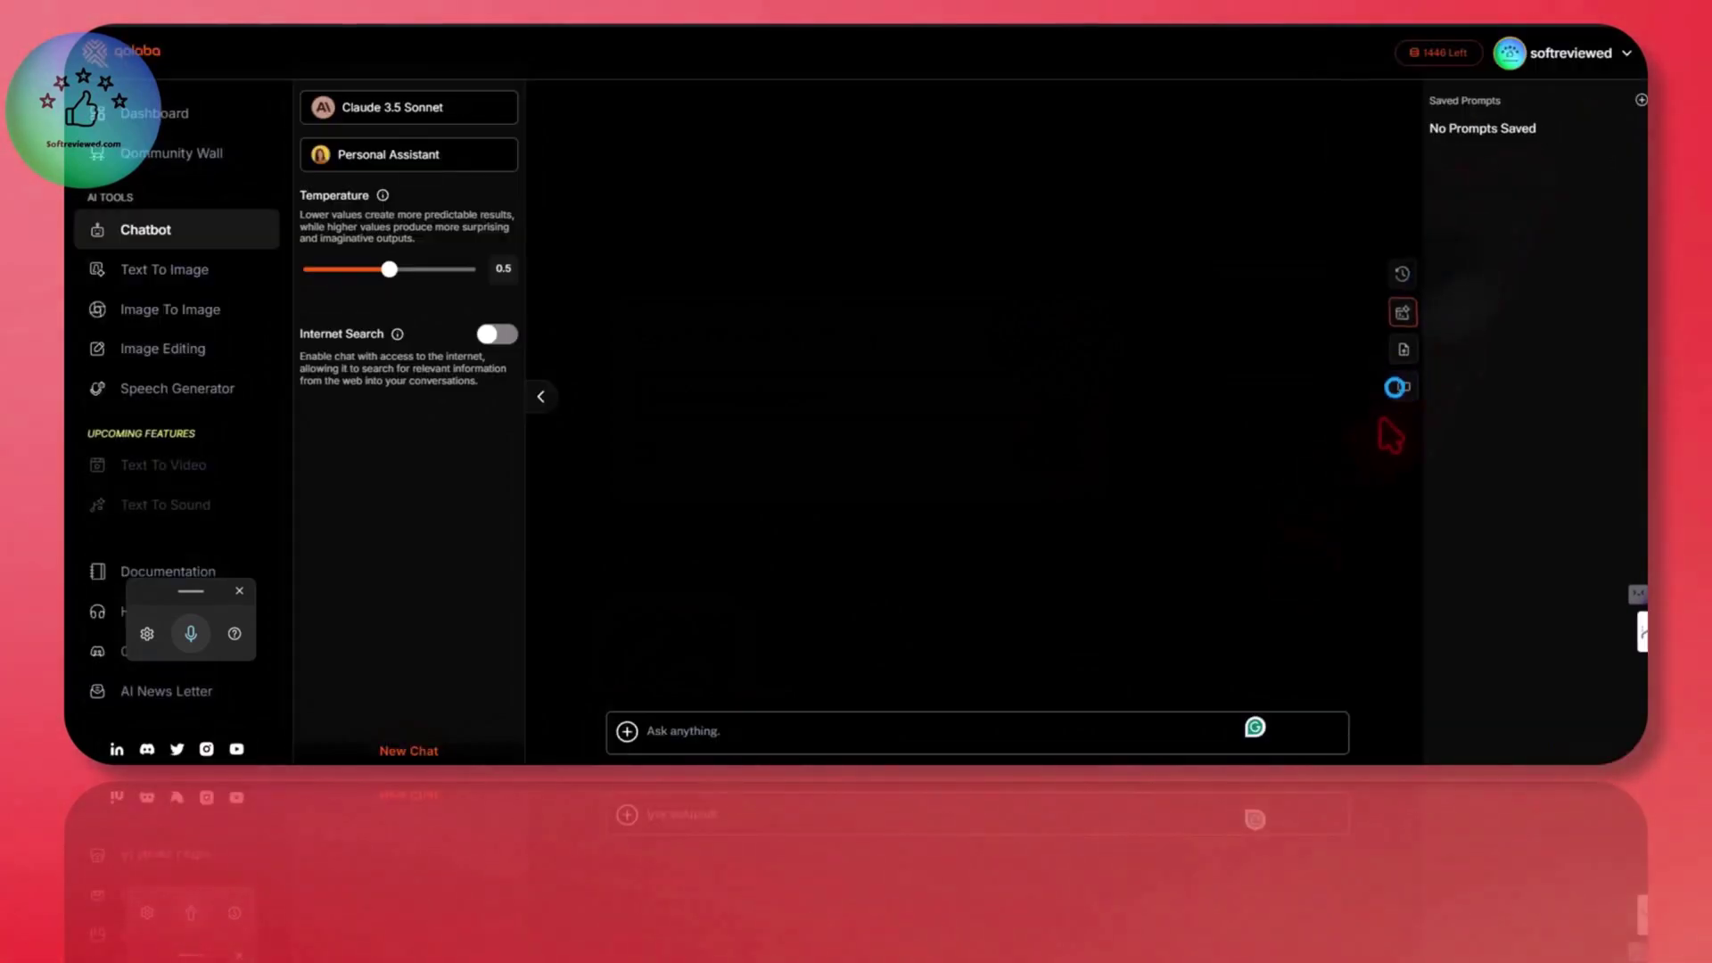
{"action": "left_click", "coordinate": [1403, 389]}
{"action": "left_click", "coordinate": [1391, 165]}
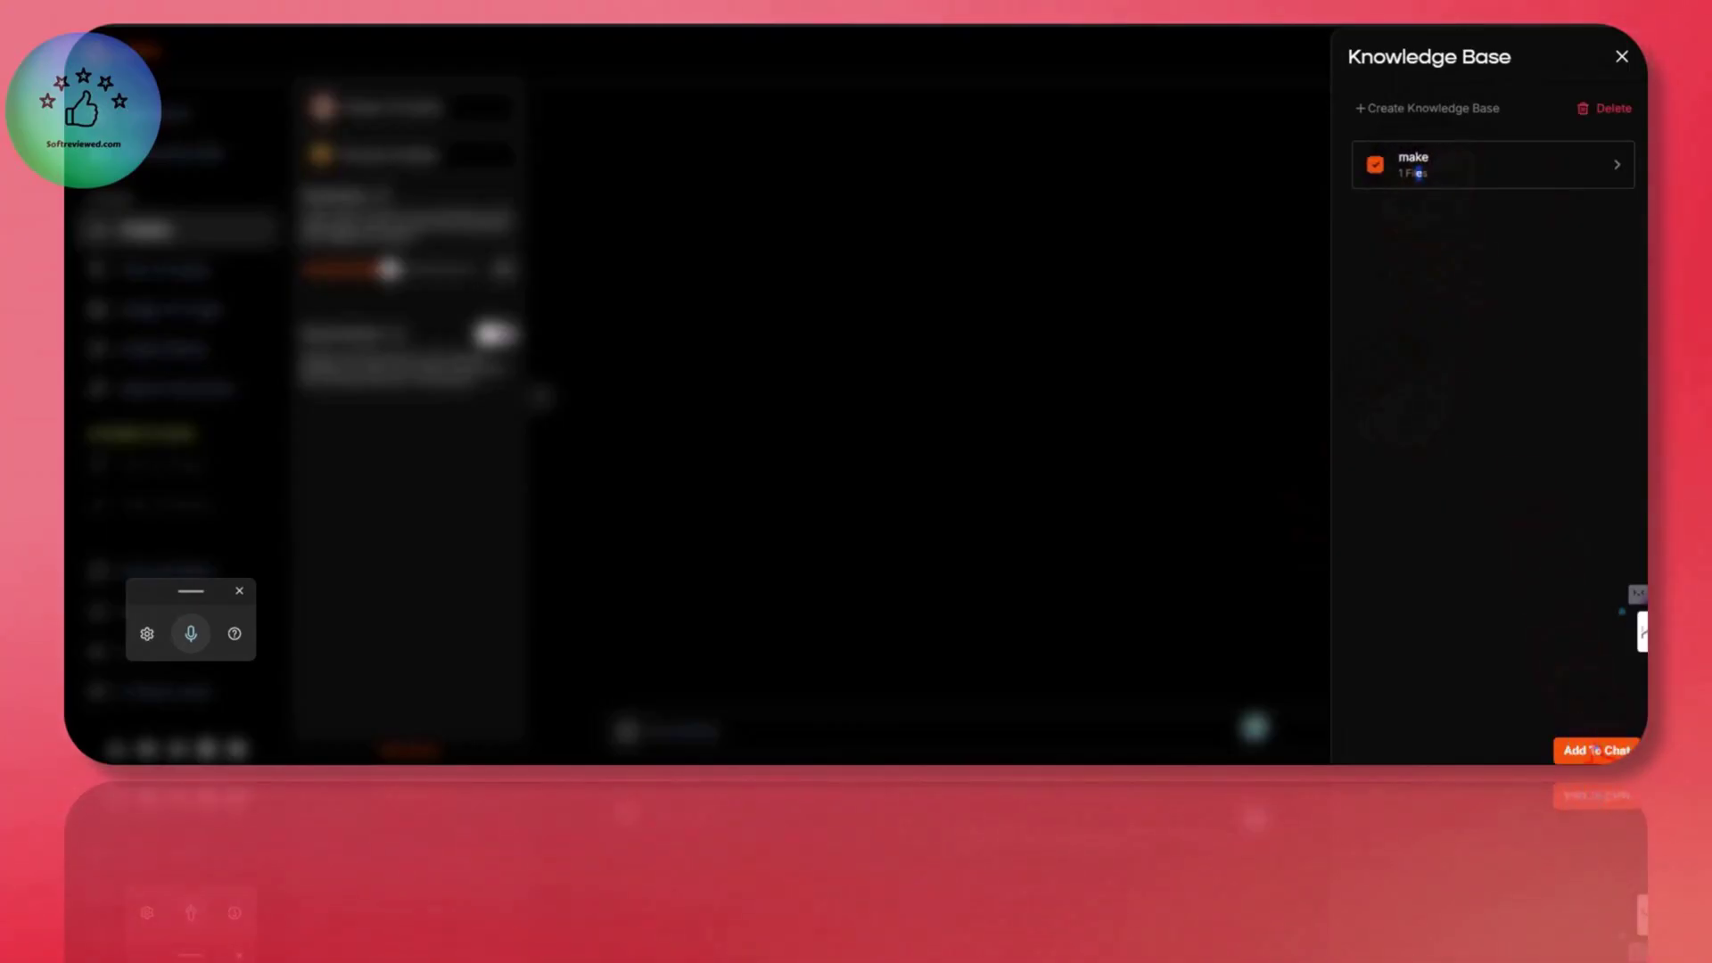
{"action": "left_click", "coordinate": [1594, 751]}
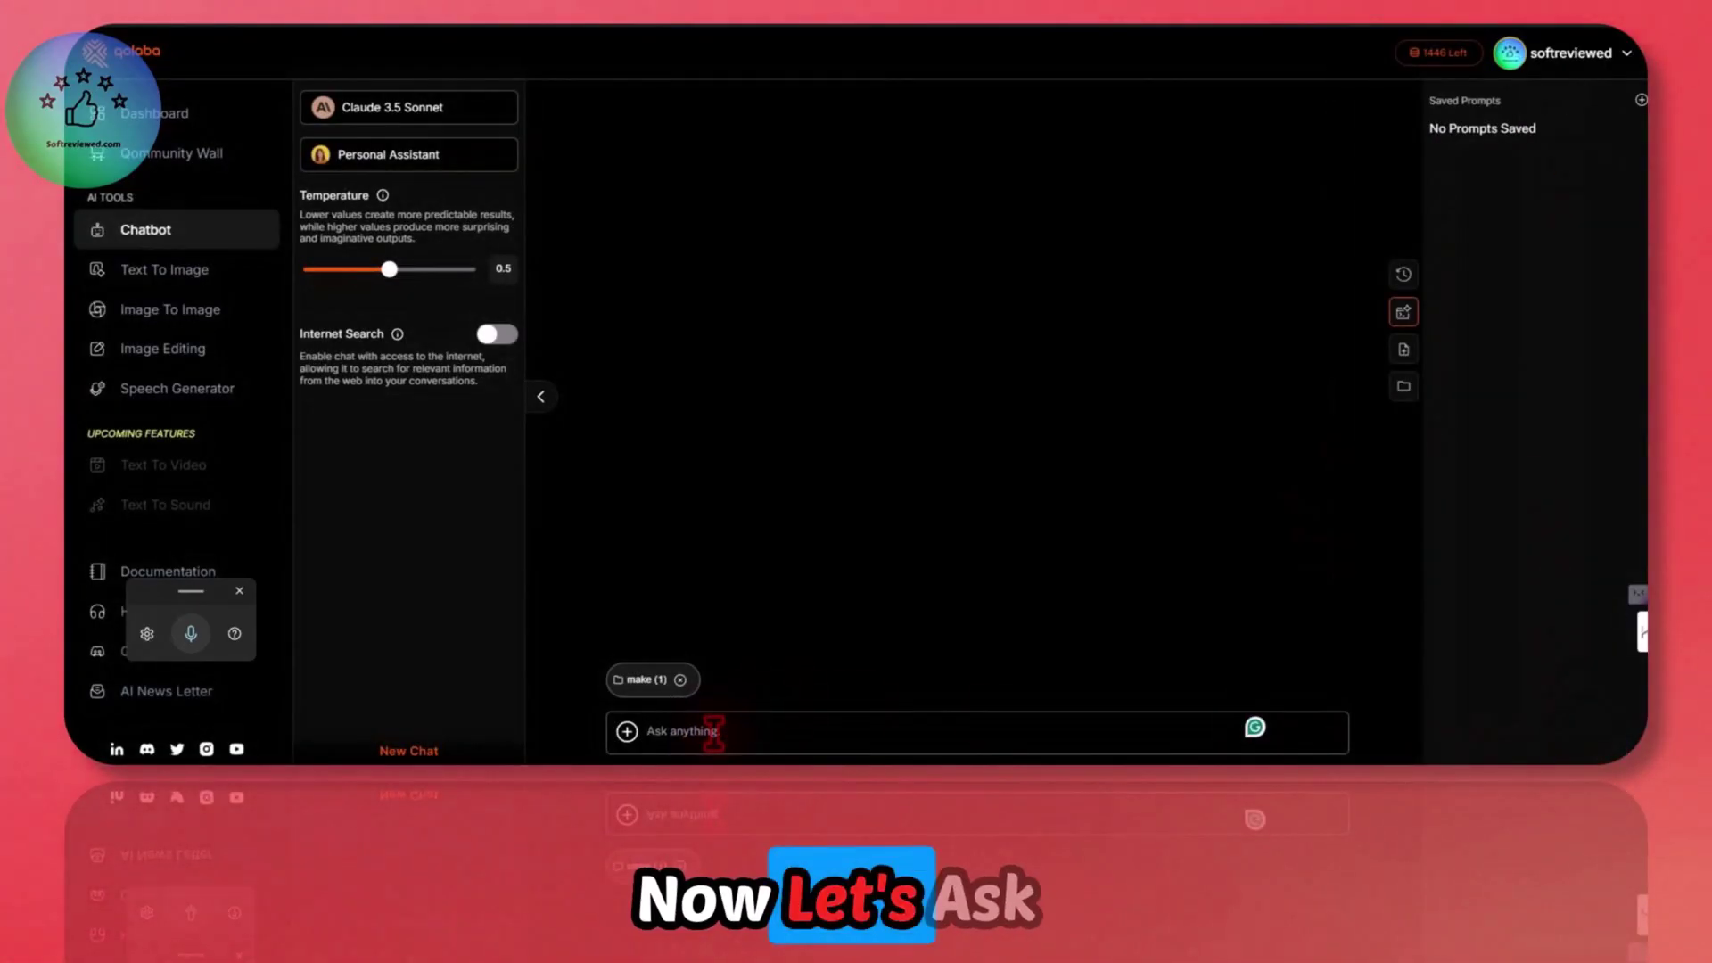
Step: Dictate and send a question asking whether the chatbot can access the shared document
{"action": "key", "text": "super+h"}
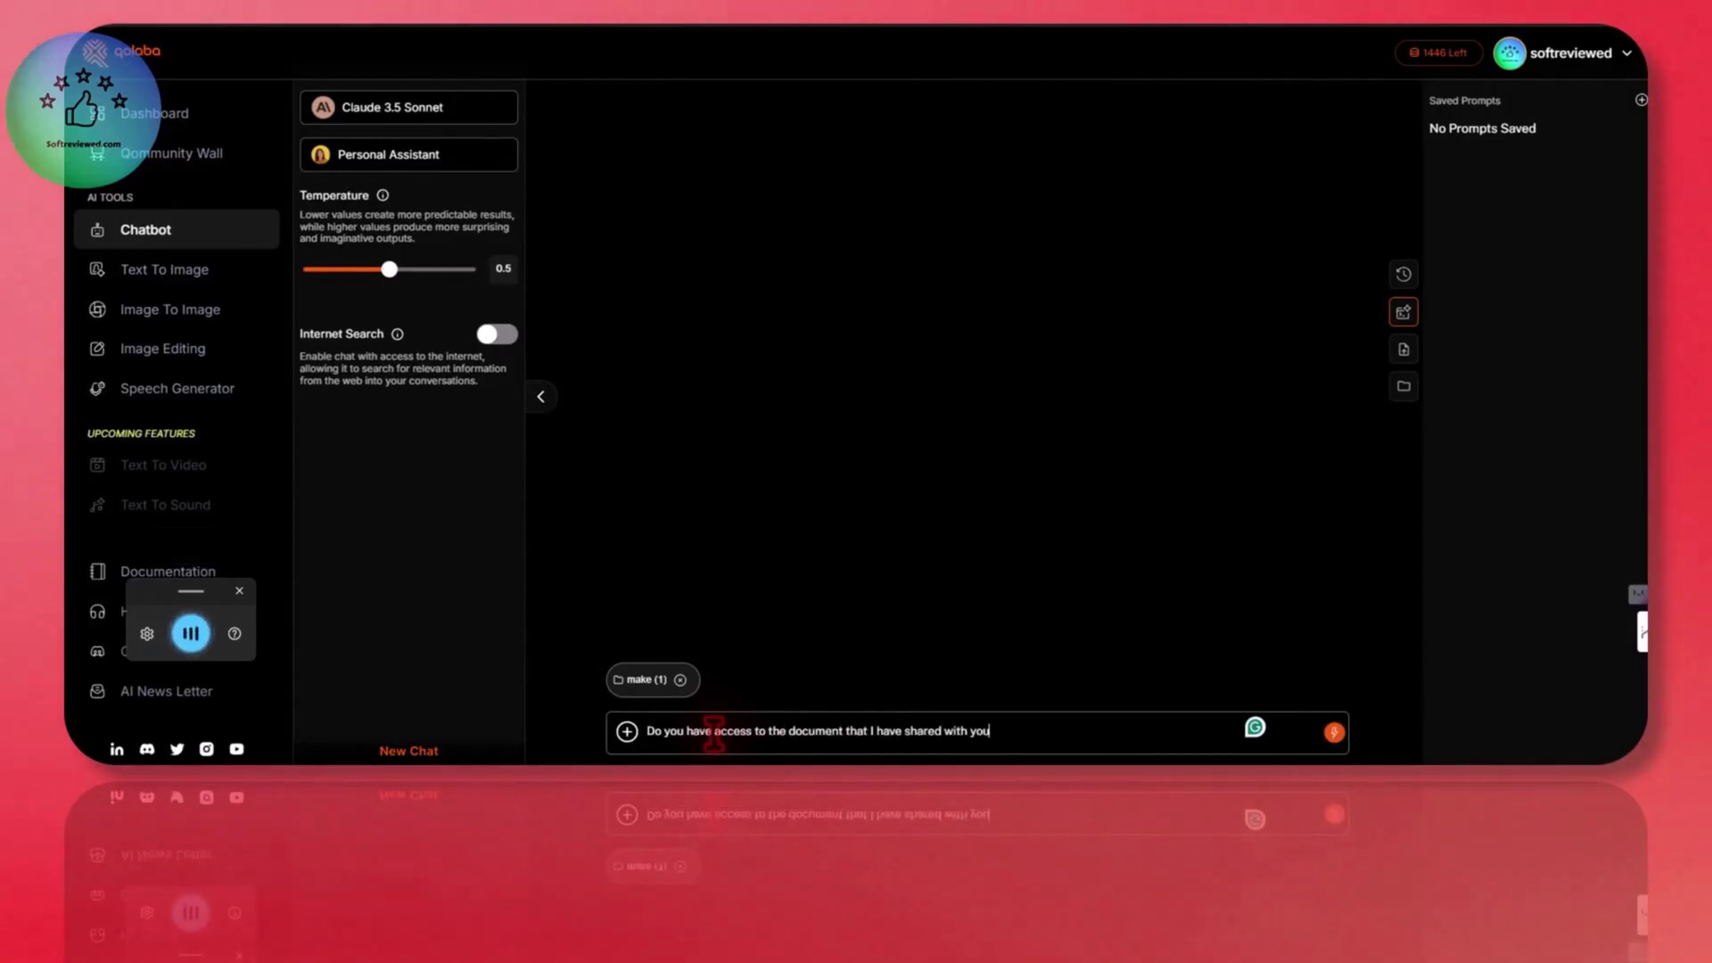
{"action": "key", "text": "Return"}
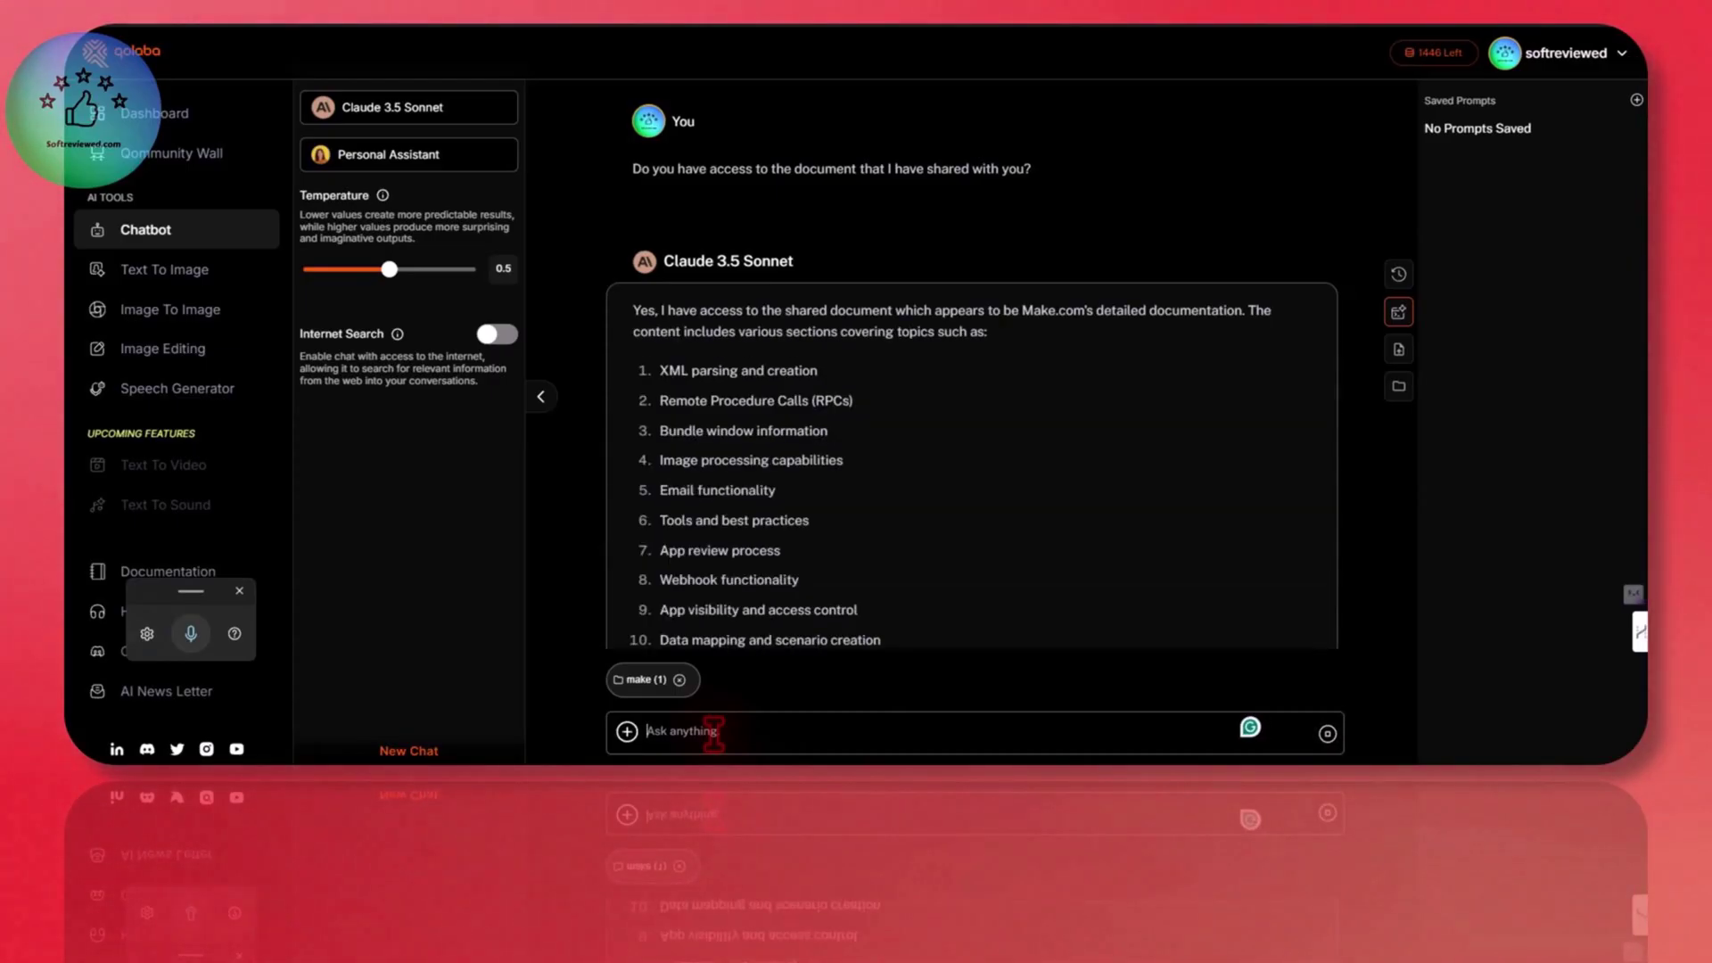
{"action": "scroll", "coordinate": [865, 486], "scroll_direction": "down", "scroll_amount": 3}
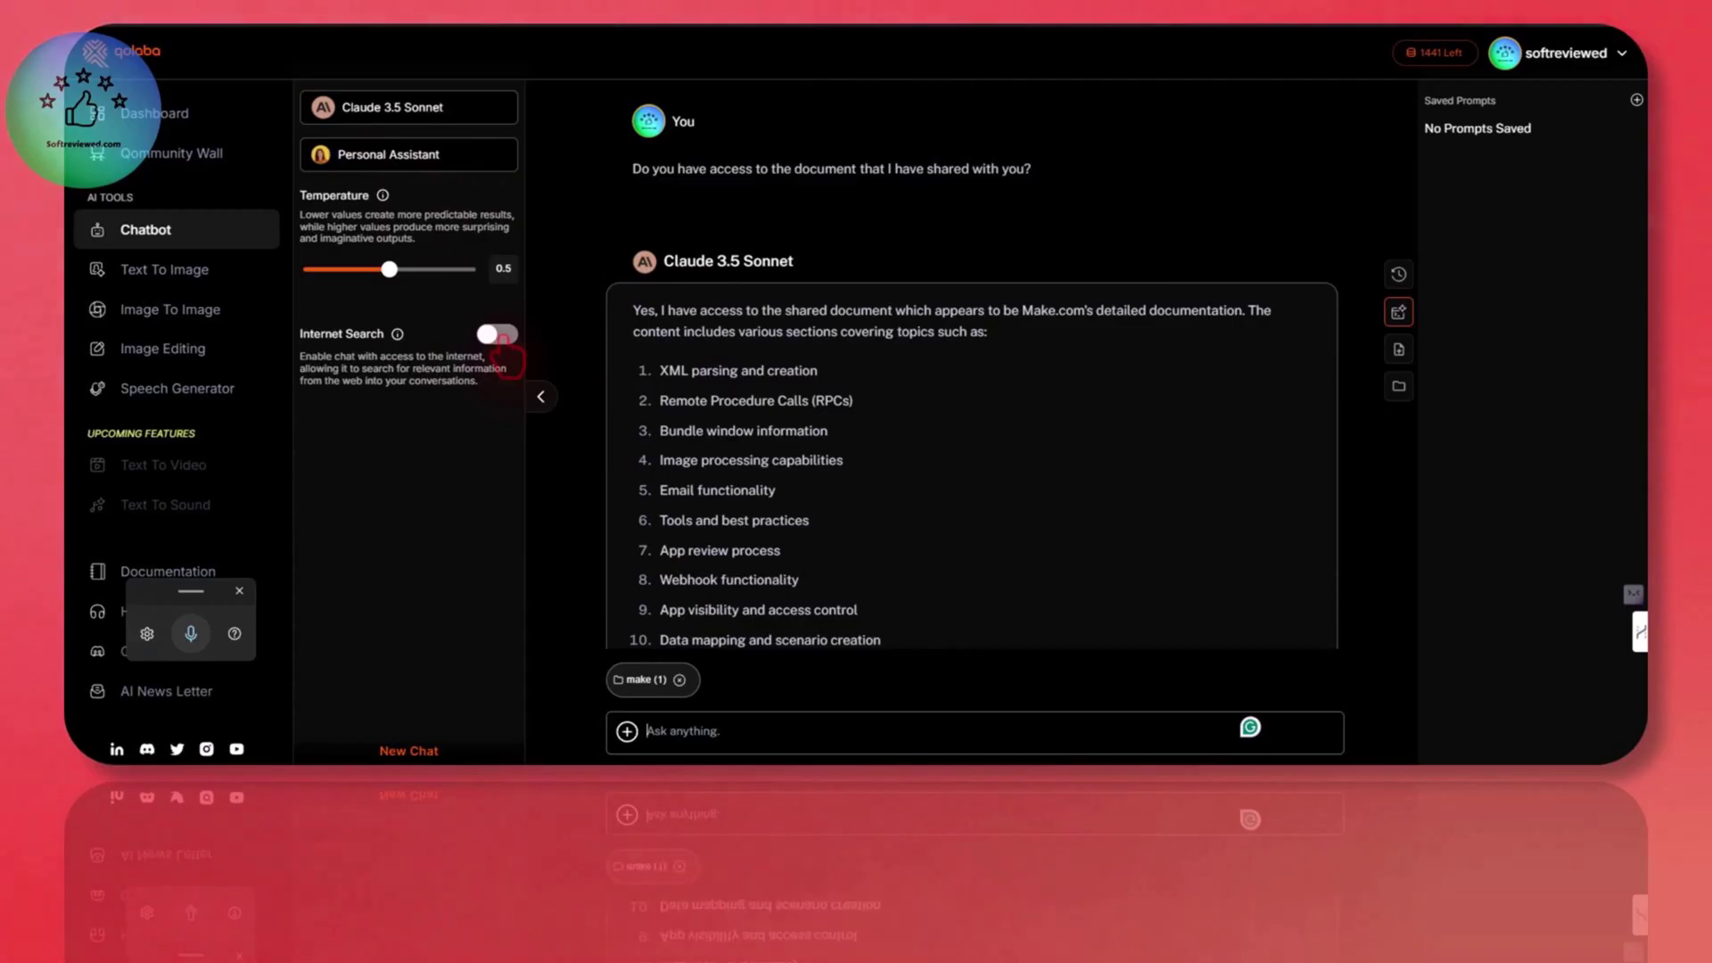
Step: Turn on Internet Search after dismissing the conflicting-tools error
{"action": "left_click", "coordinate": [496, 334]}
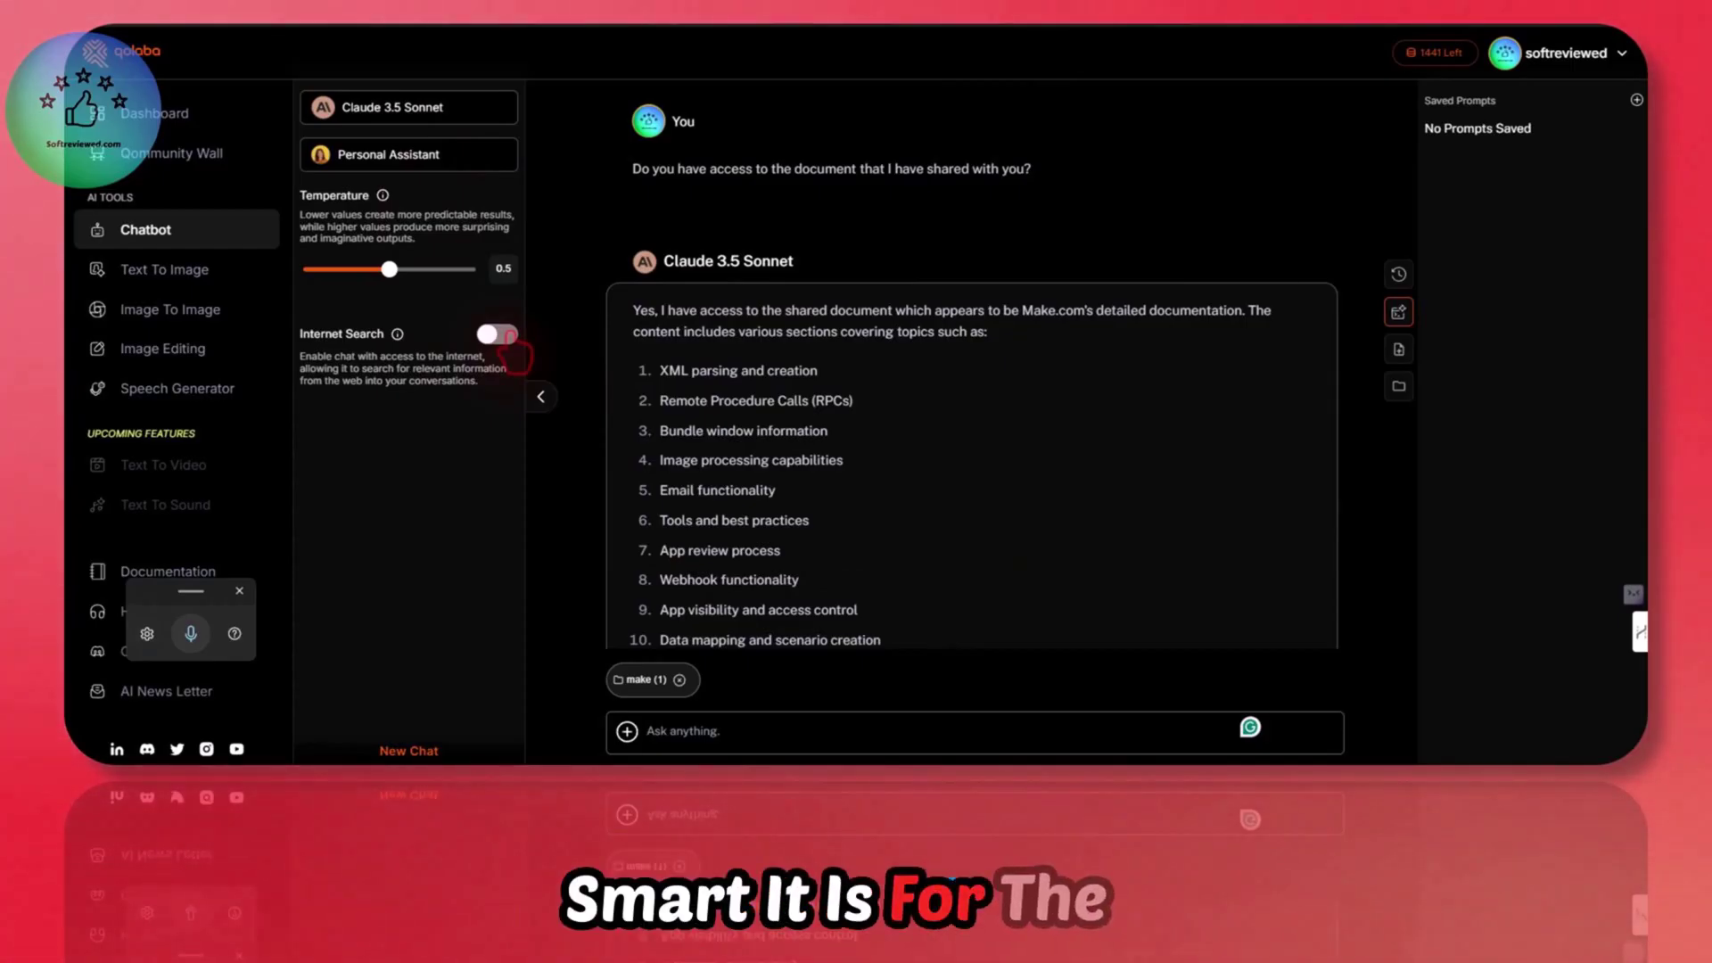
{"action": "left_click", "coordinate": [507, 343]}
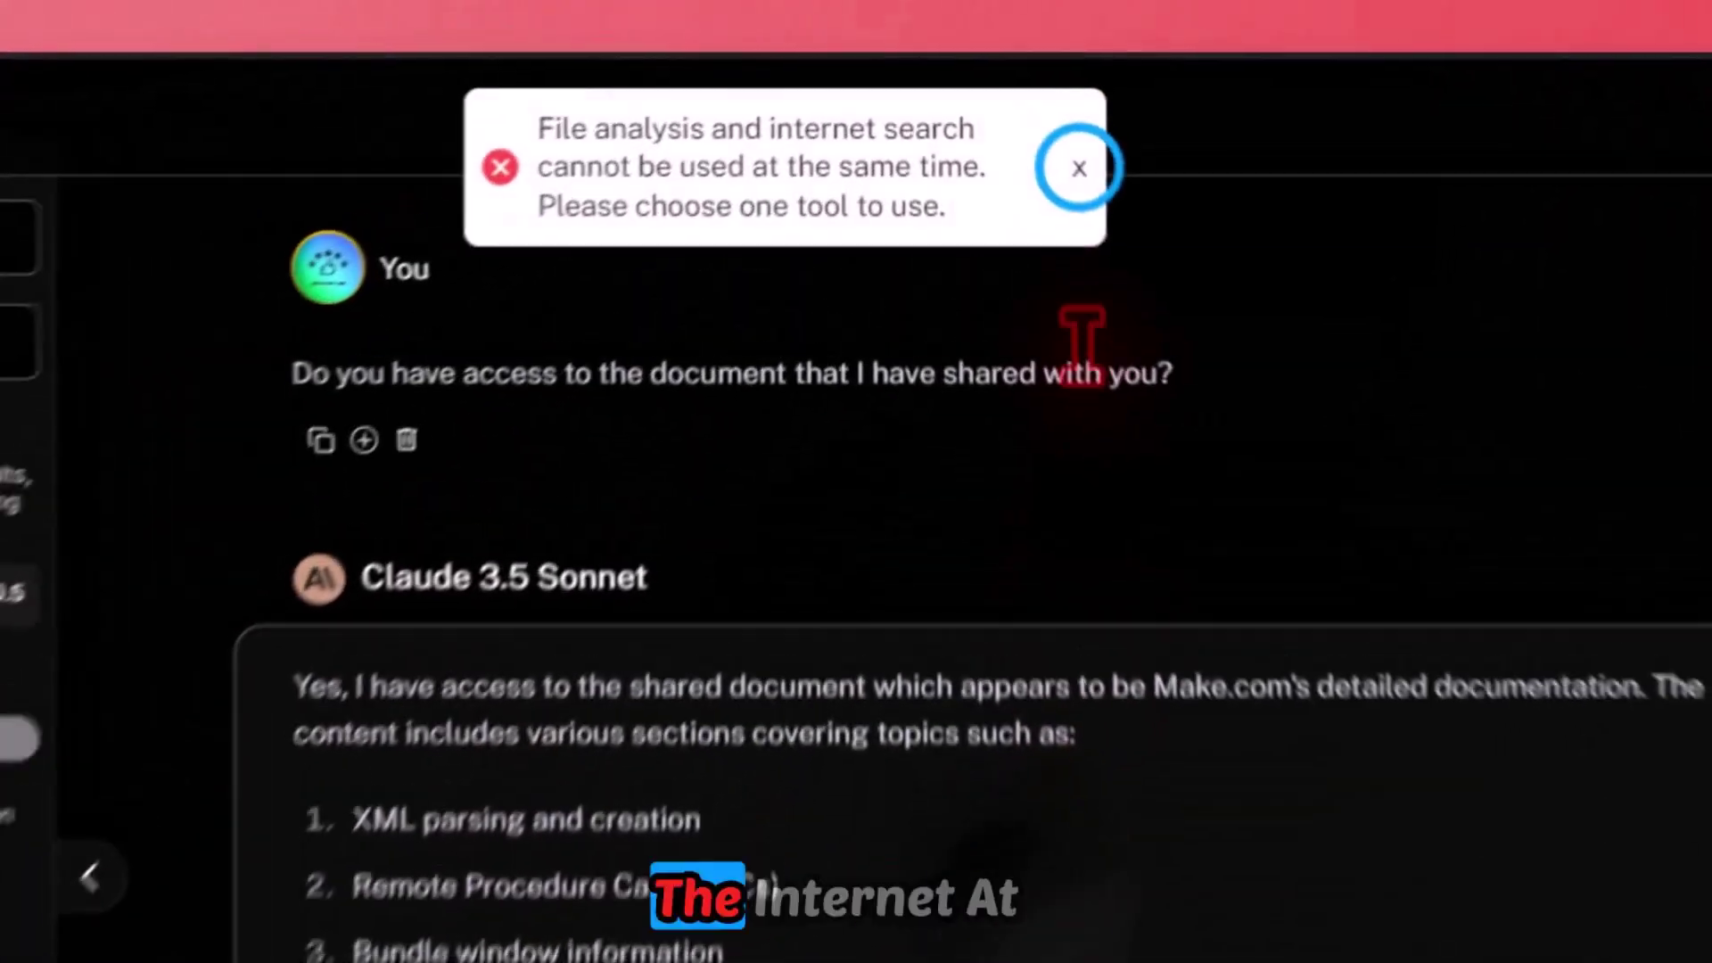
{"action": "left_click", "coordinate": [1078, 169]}
{"action": "scroll", "coordinate": [1019, 660], "scroll_direction": "down", "scroll_amount": 5}
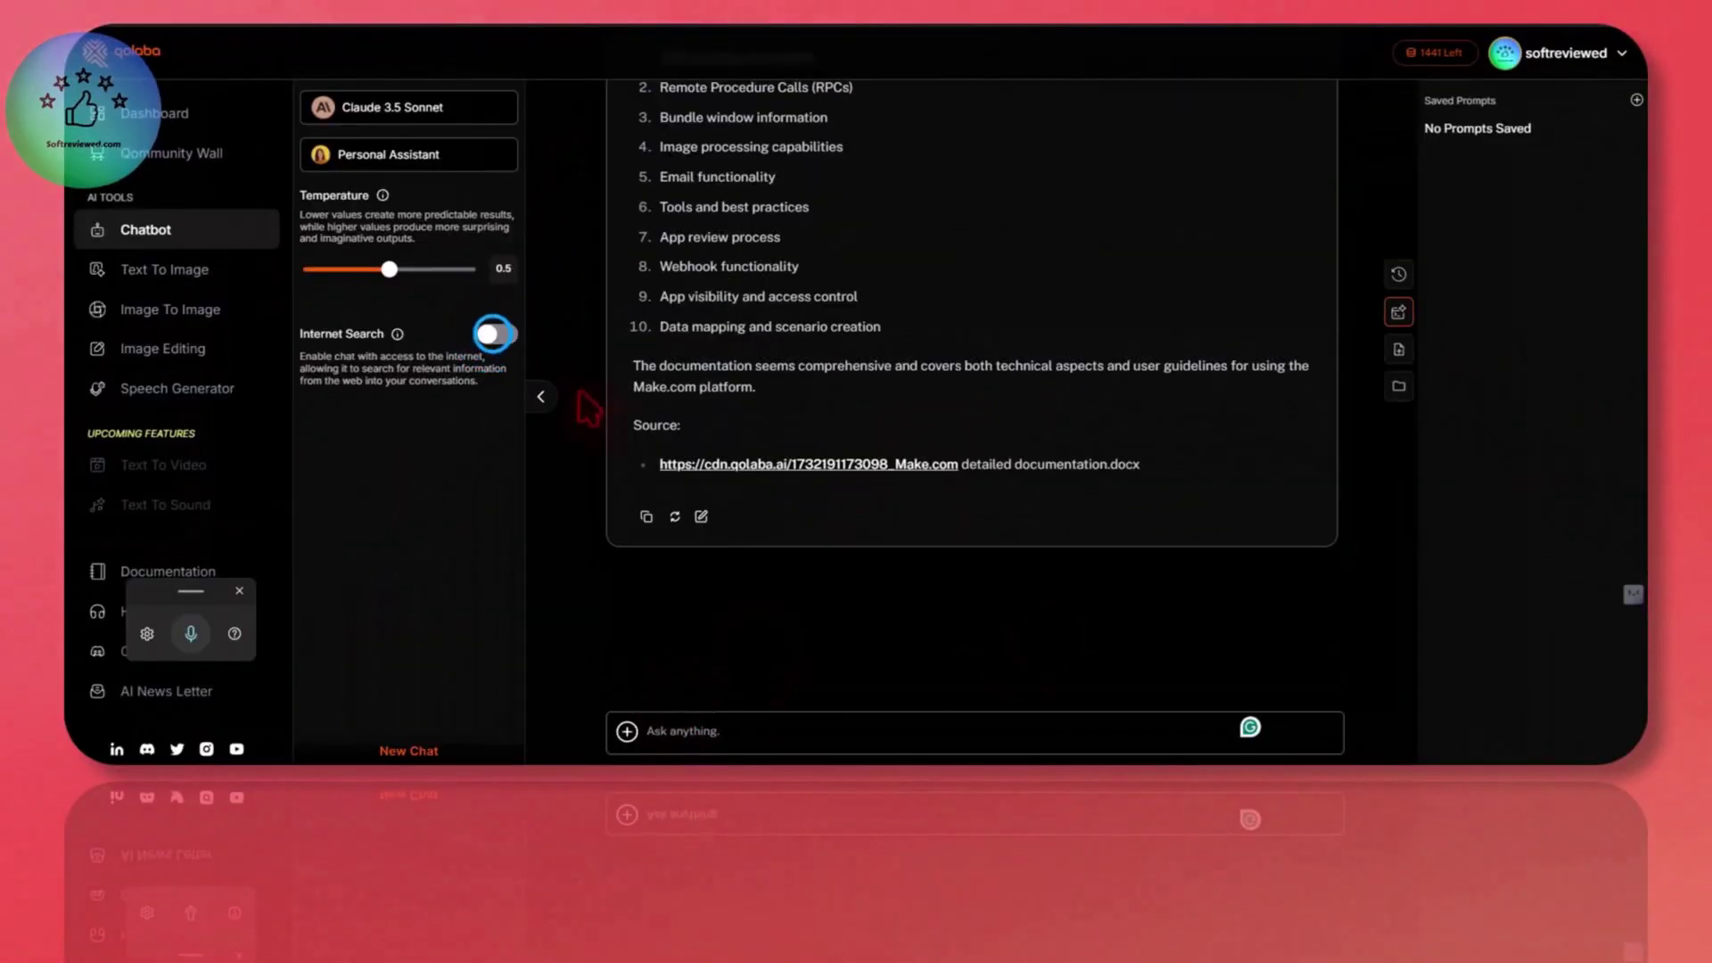
{"action": "left_click", "coordinate": [491, 334]}
{"action": "scroll", "coordinate": [660, 428], "scroll_direction": "up", "scroll_amount": 3}
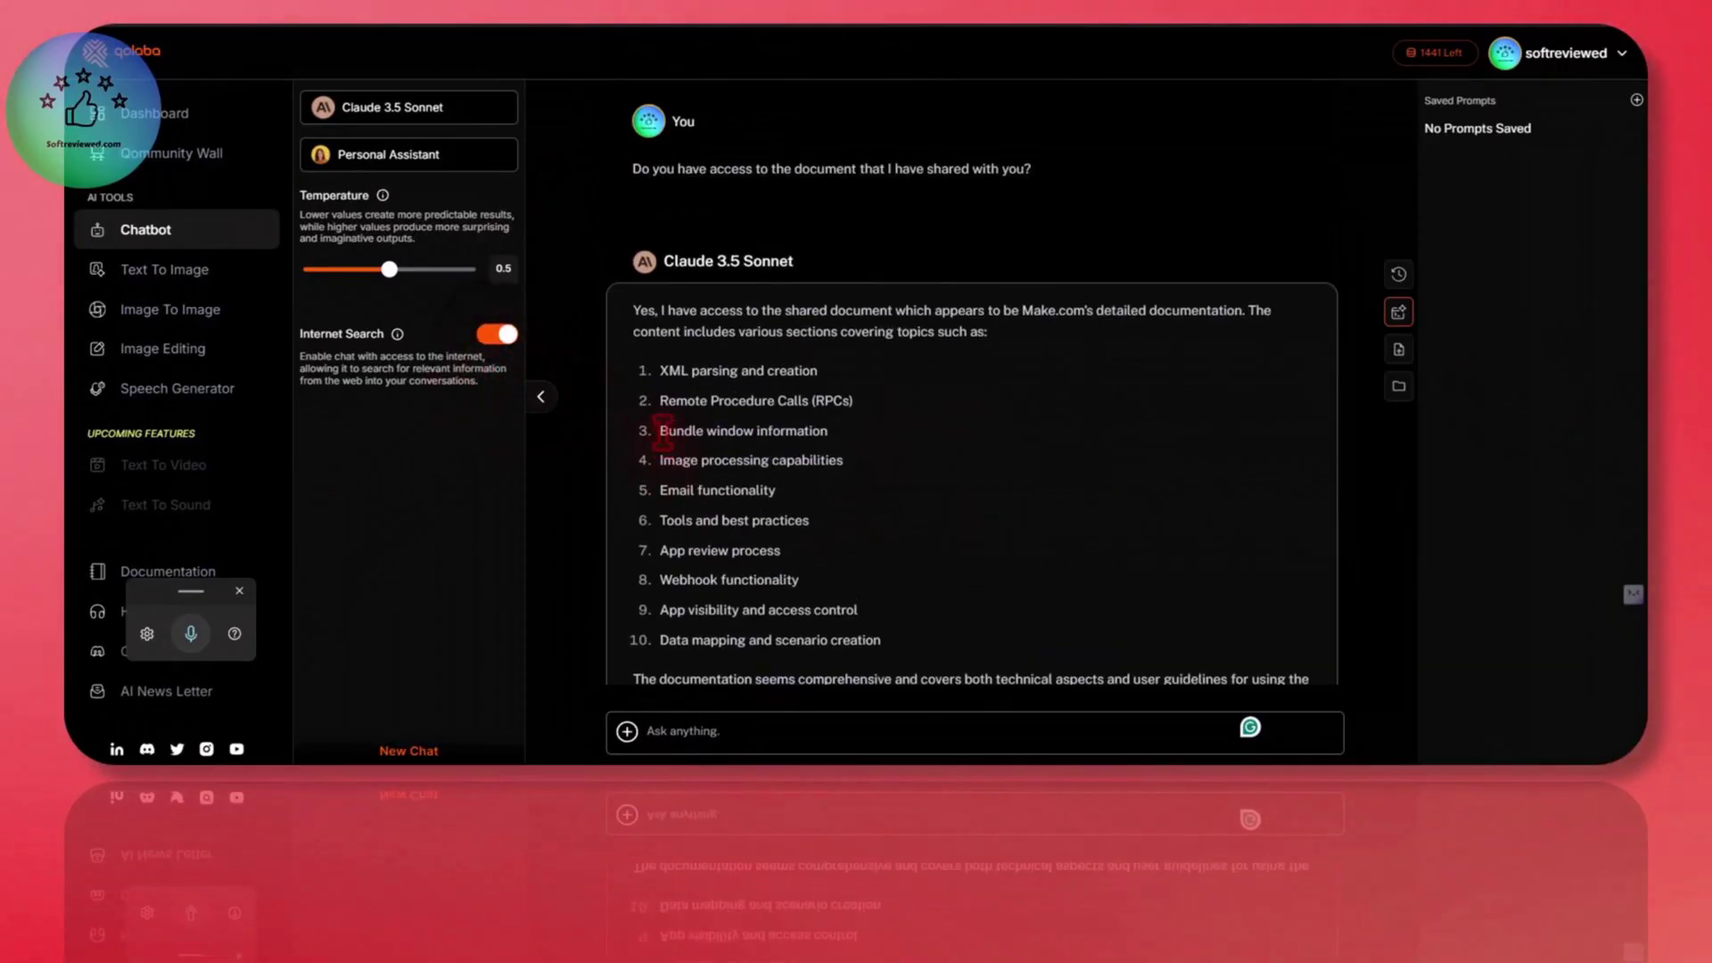
{"action": "scroll", "coordinate": [696, 464], "scroll_direction": "down", "scroll_amount": 3}
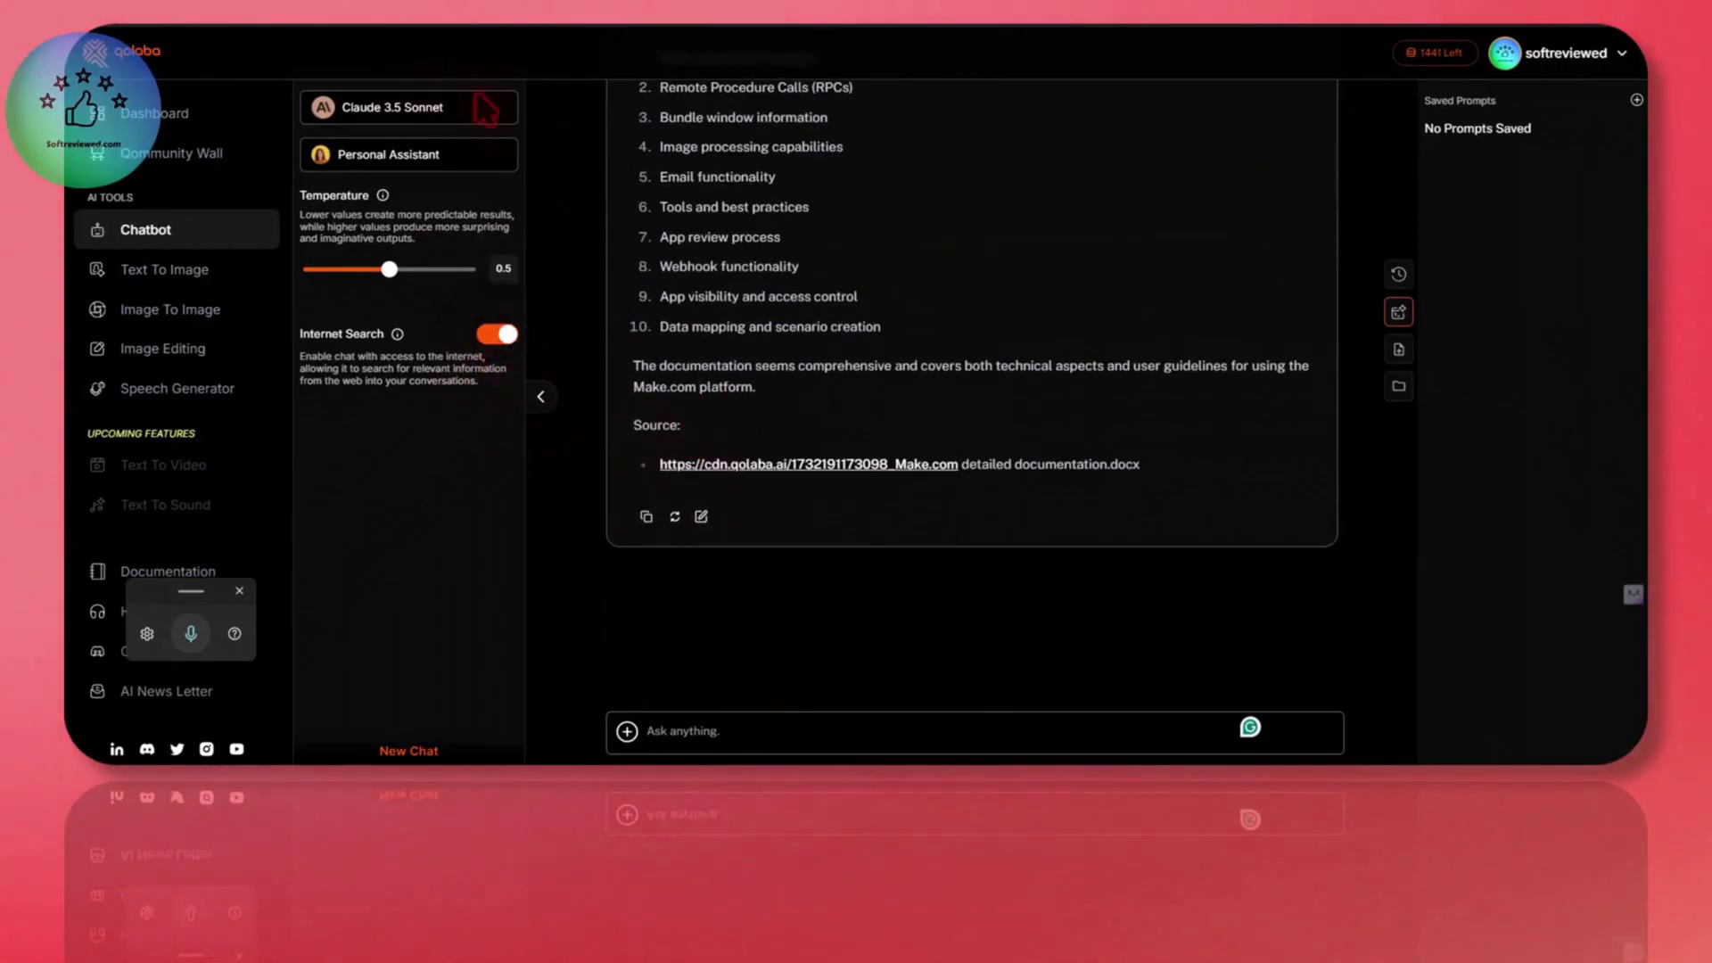
Step: Ask the current Bitcoin price ($97,000) and cross-check it with a web search in Brave
{"action": "left_click", "coordinate": [687, 732]}
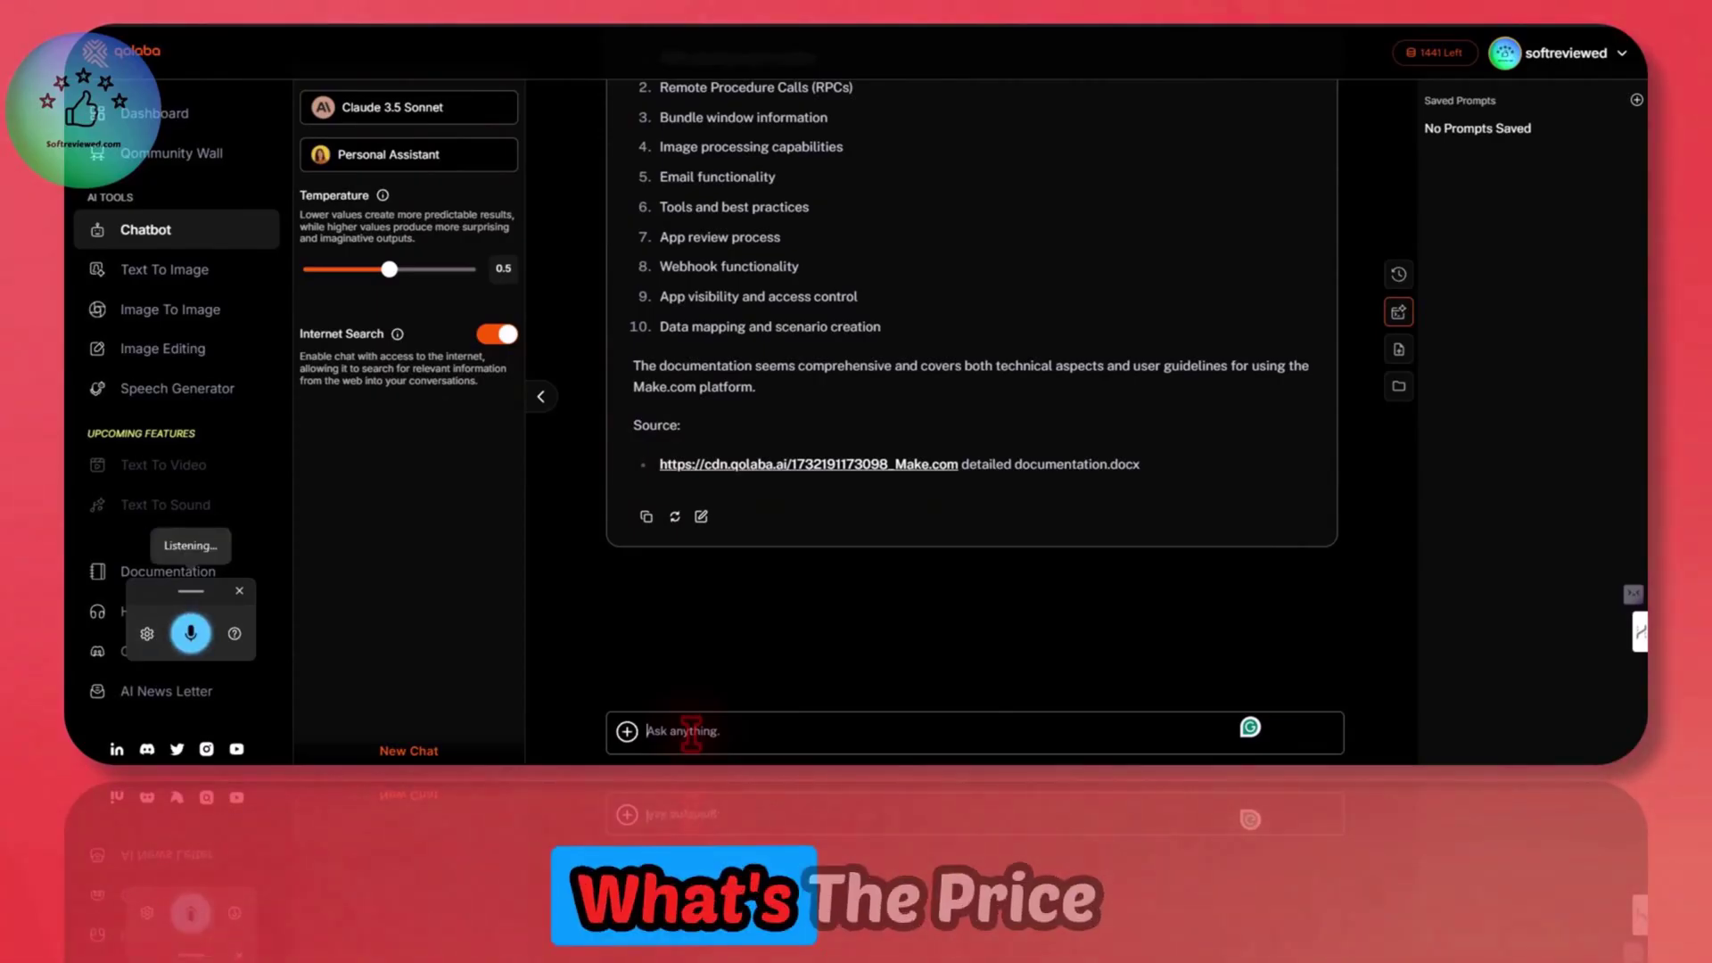
{"action": "key", "text": "Return"}
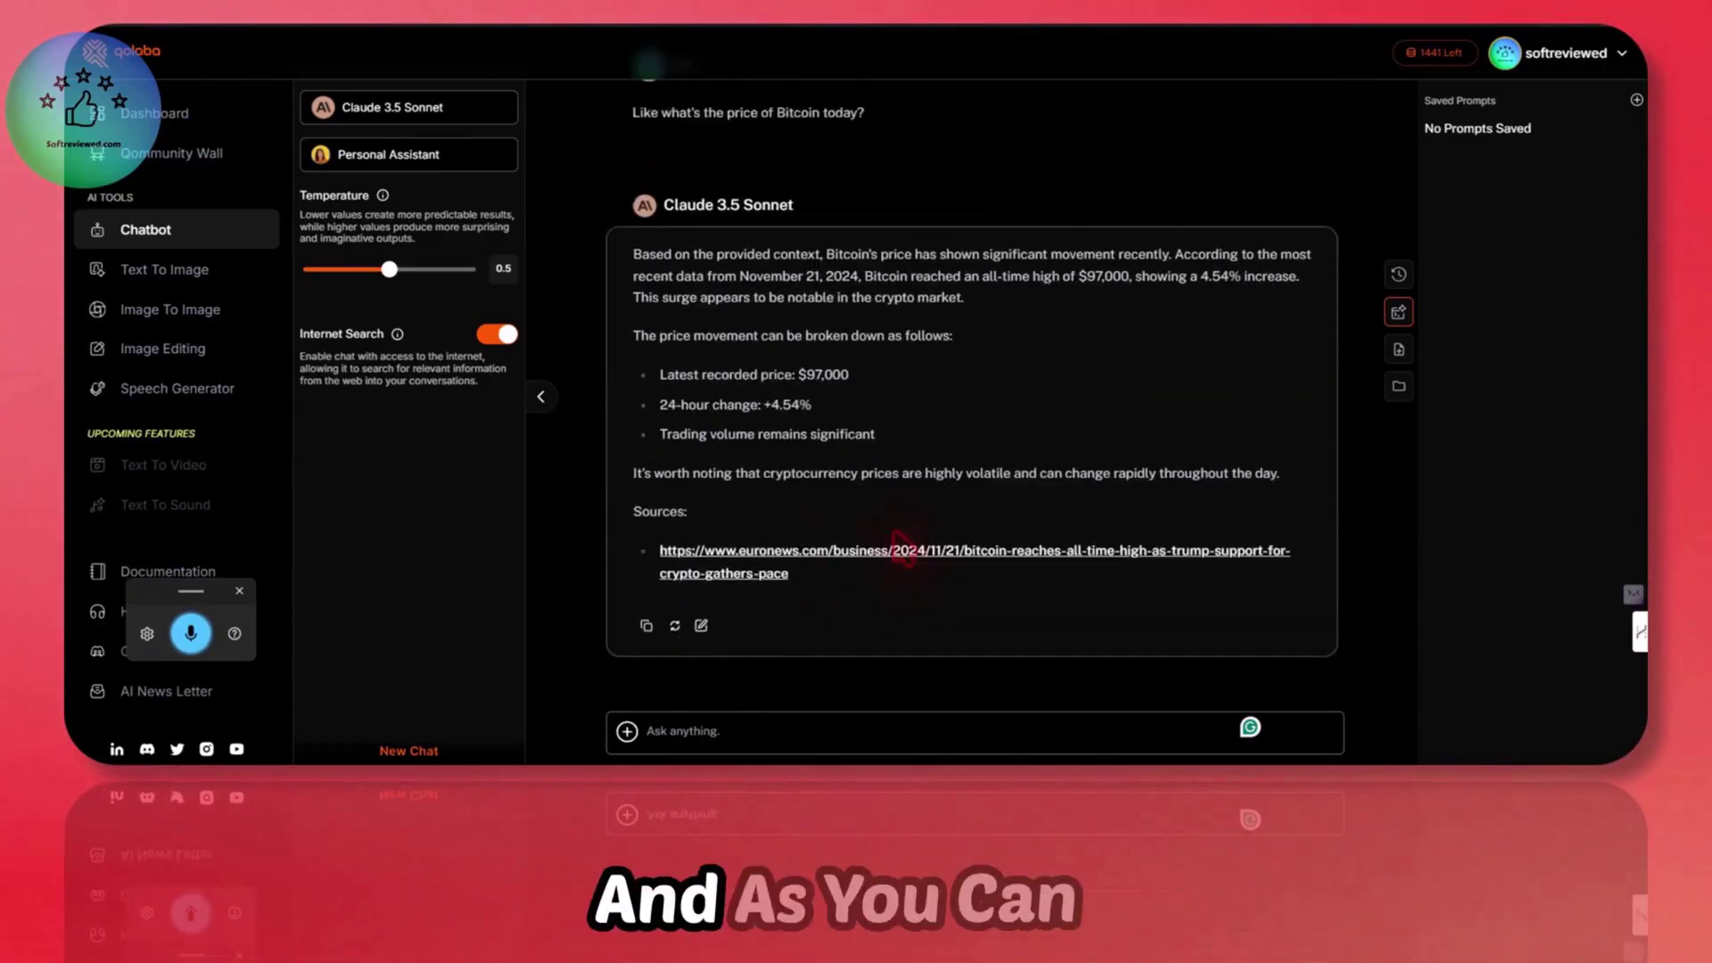
{"action": "scroll", "coordinate": [820, 383], "scroll_direction": "up", "scroll_amount": 1}
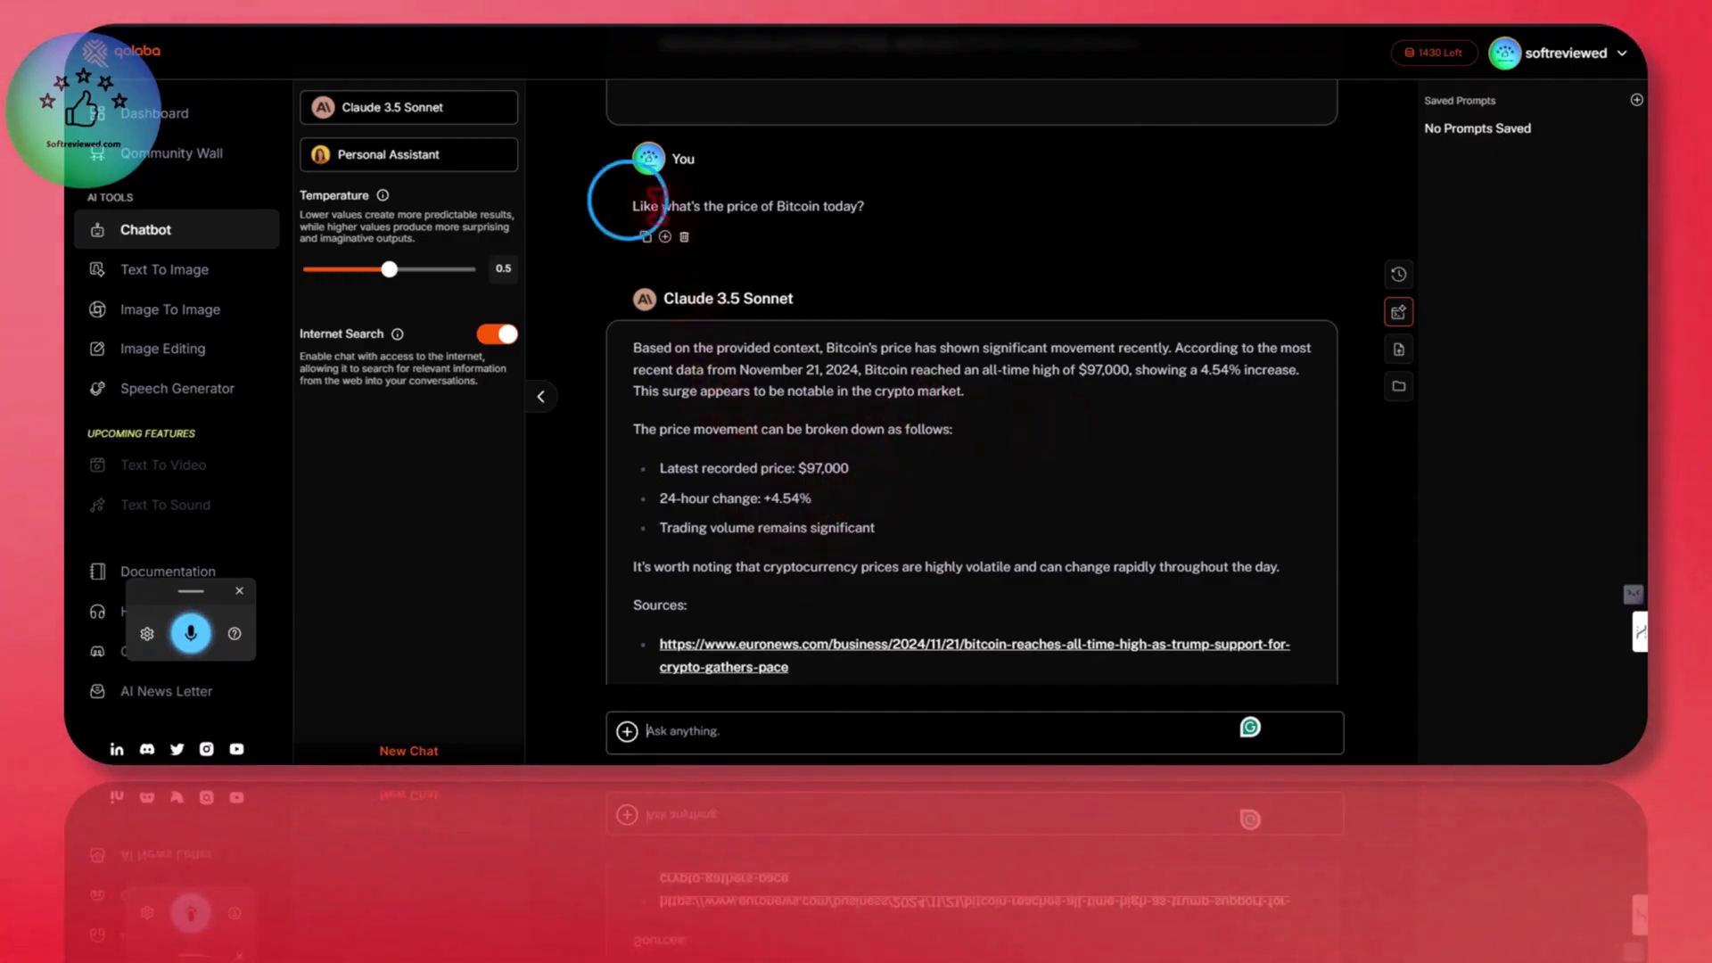
{"action": "left_click", "coordinate": [646, 238]}
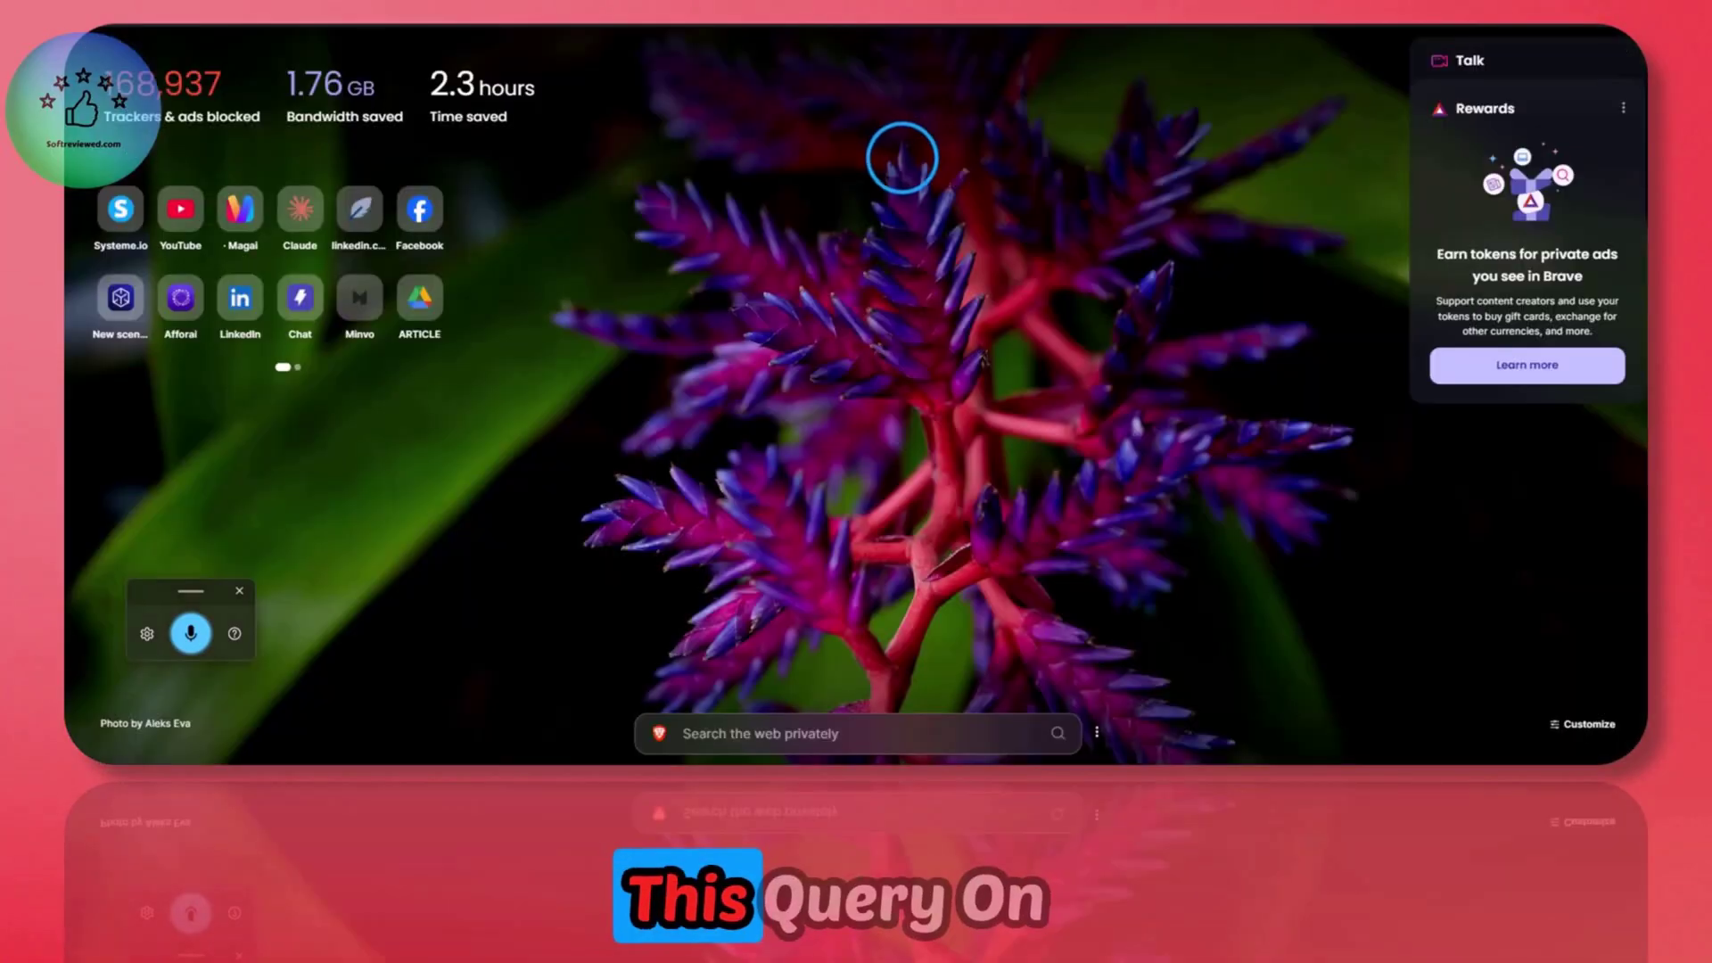
{"action": "right_click", "coordinate": [902, 153]}
{"action": "left_click", "coordinate": [901, 153]}
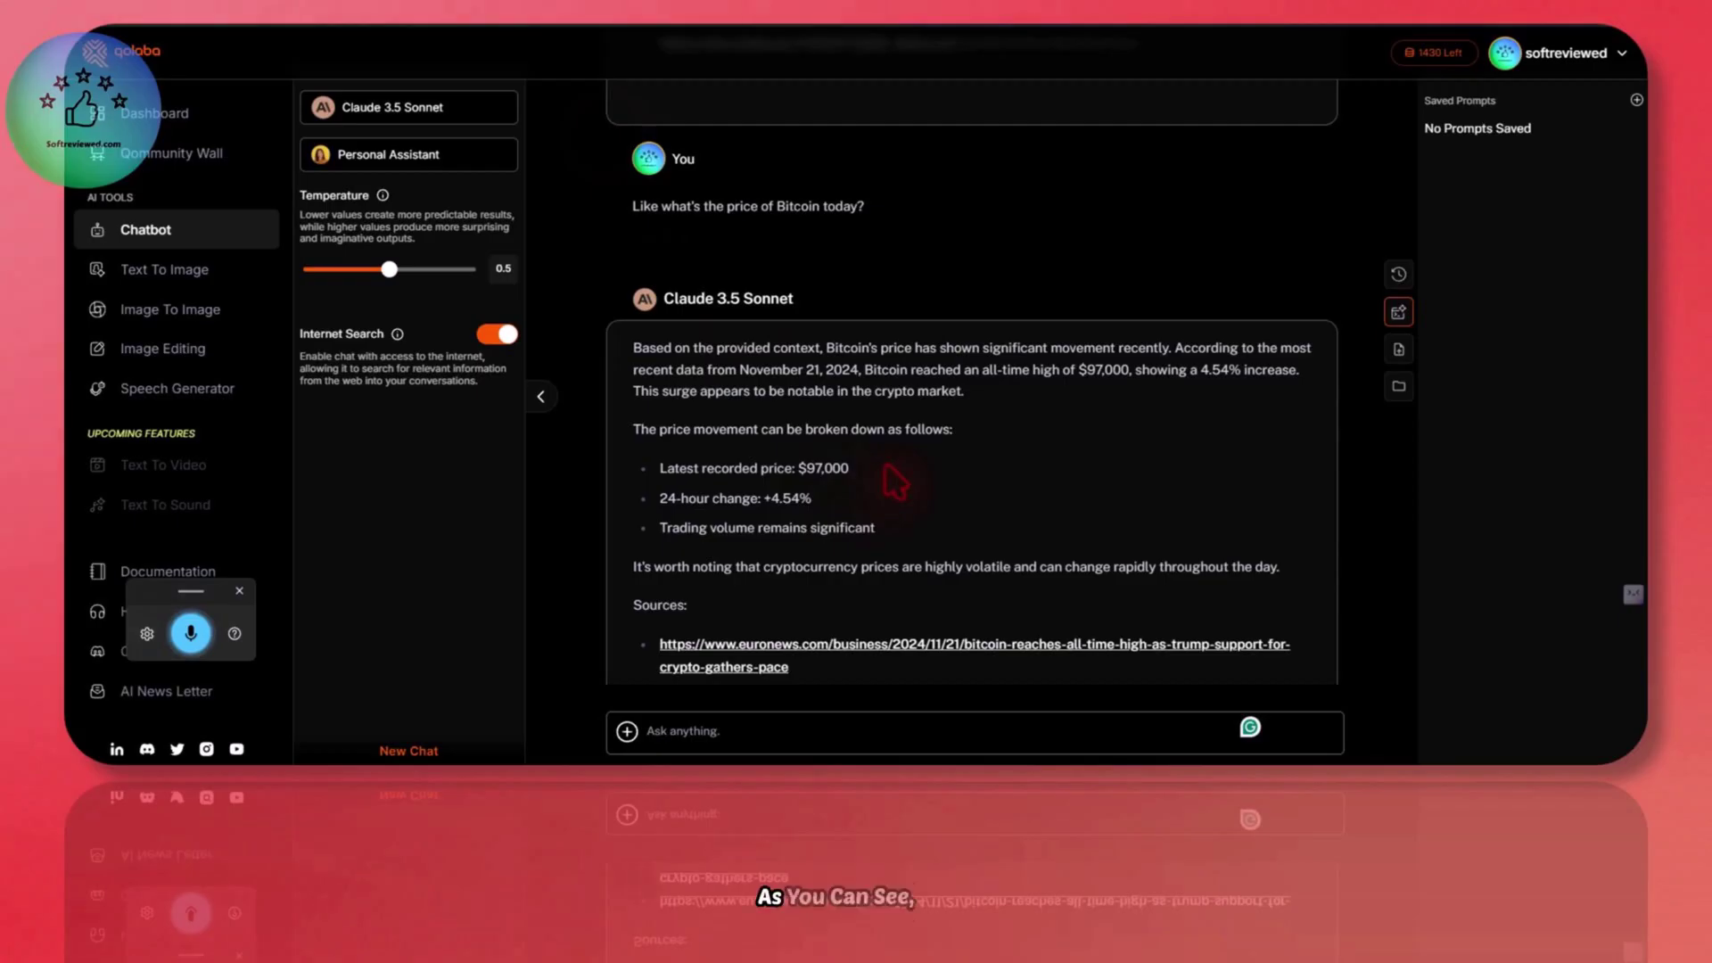
{"action": "scroll", "coordinate": [782, 392], "scroll_direction": "down", "scroll_amount": 2}
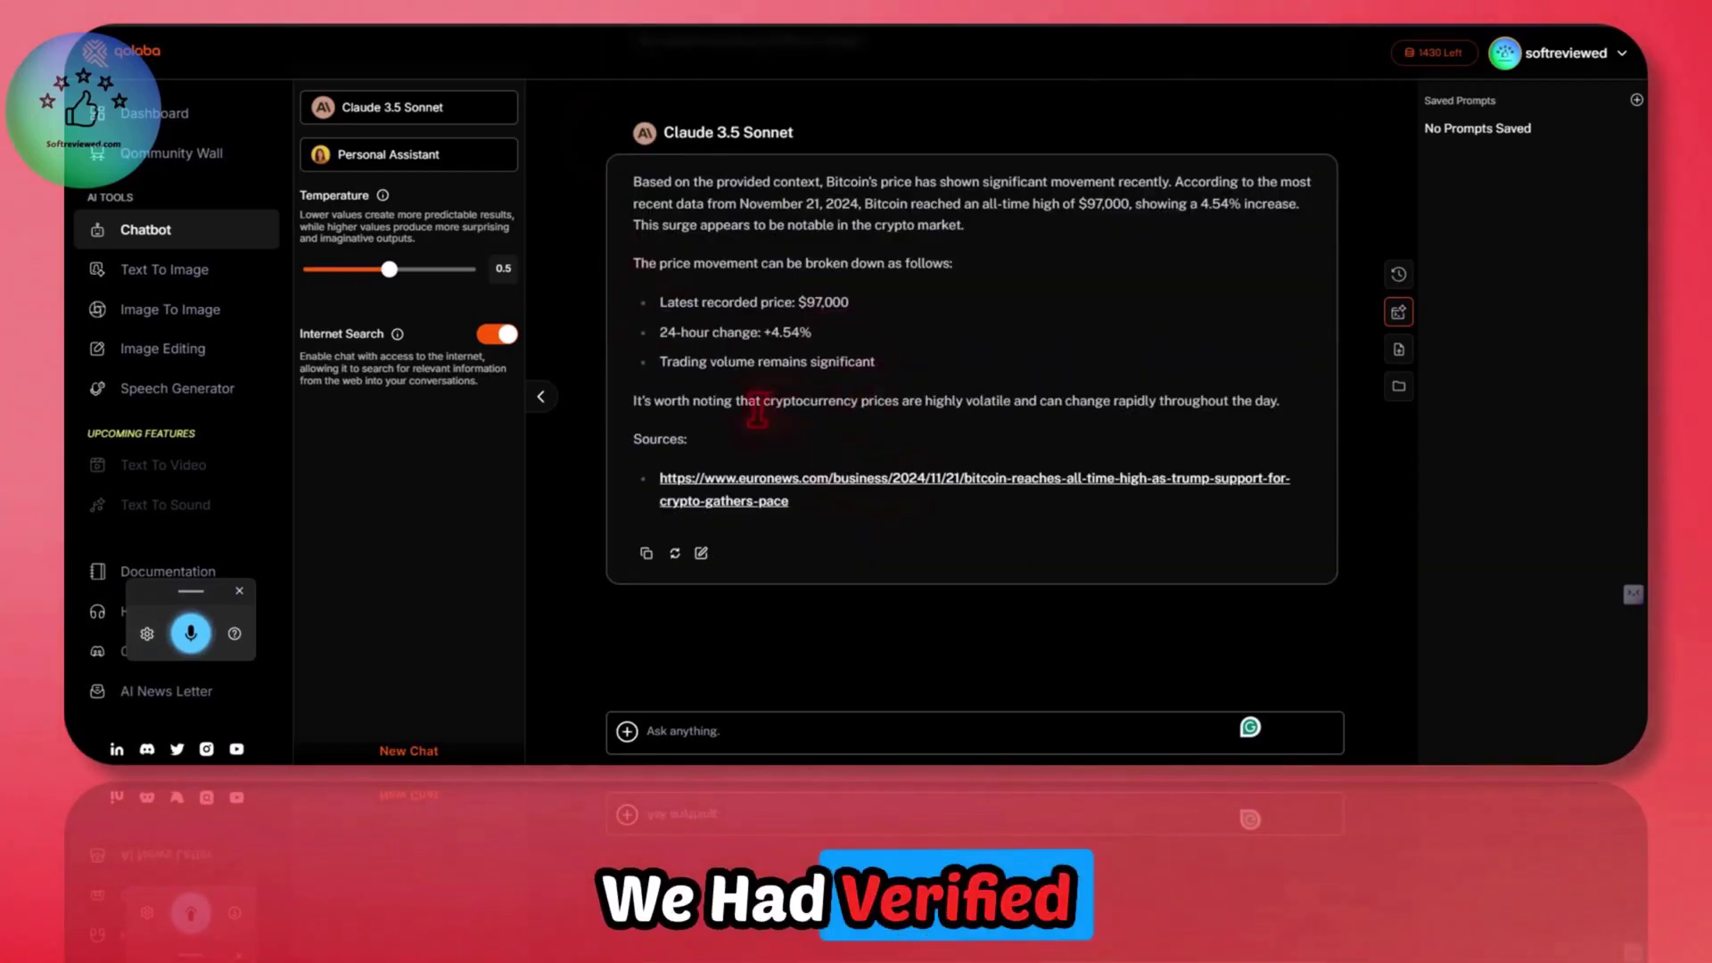
{"action": "scroll", "coordinate": [782, 392], "scroll_direction": "up", "scroll_amount": 1}
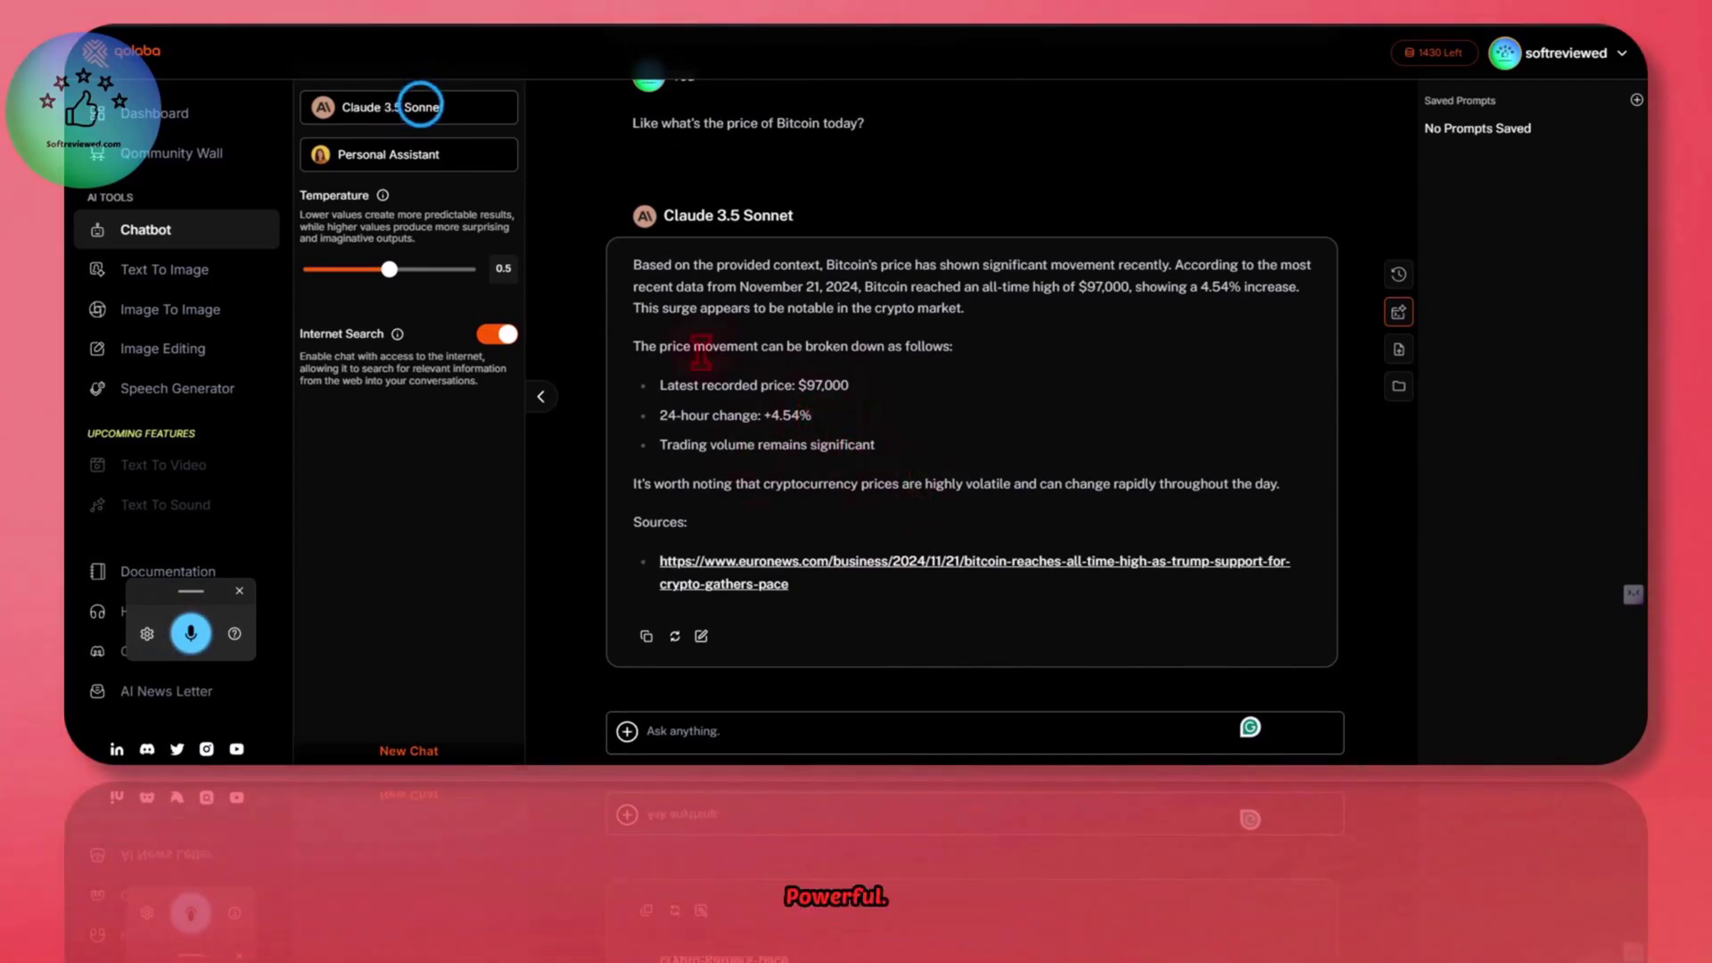
{"action": "left_click", "coordinate": [412, 106]}
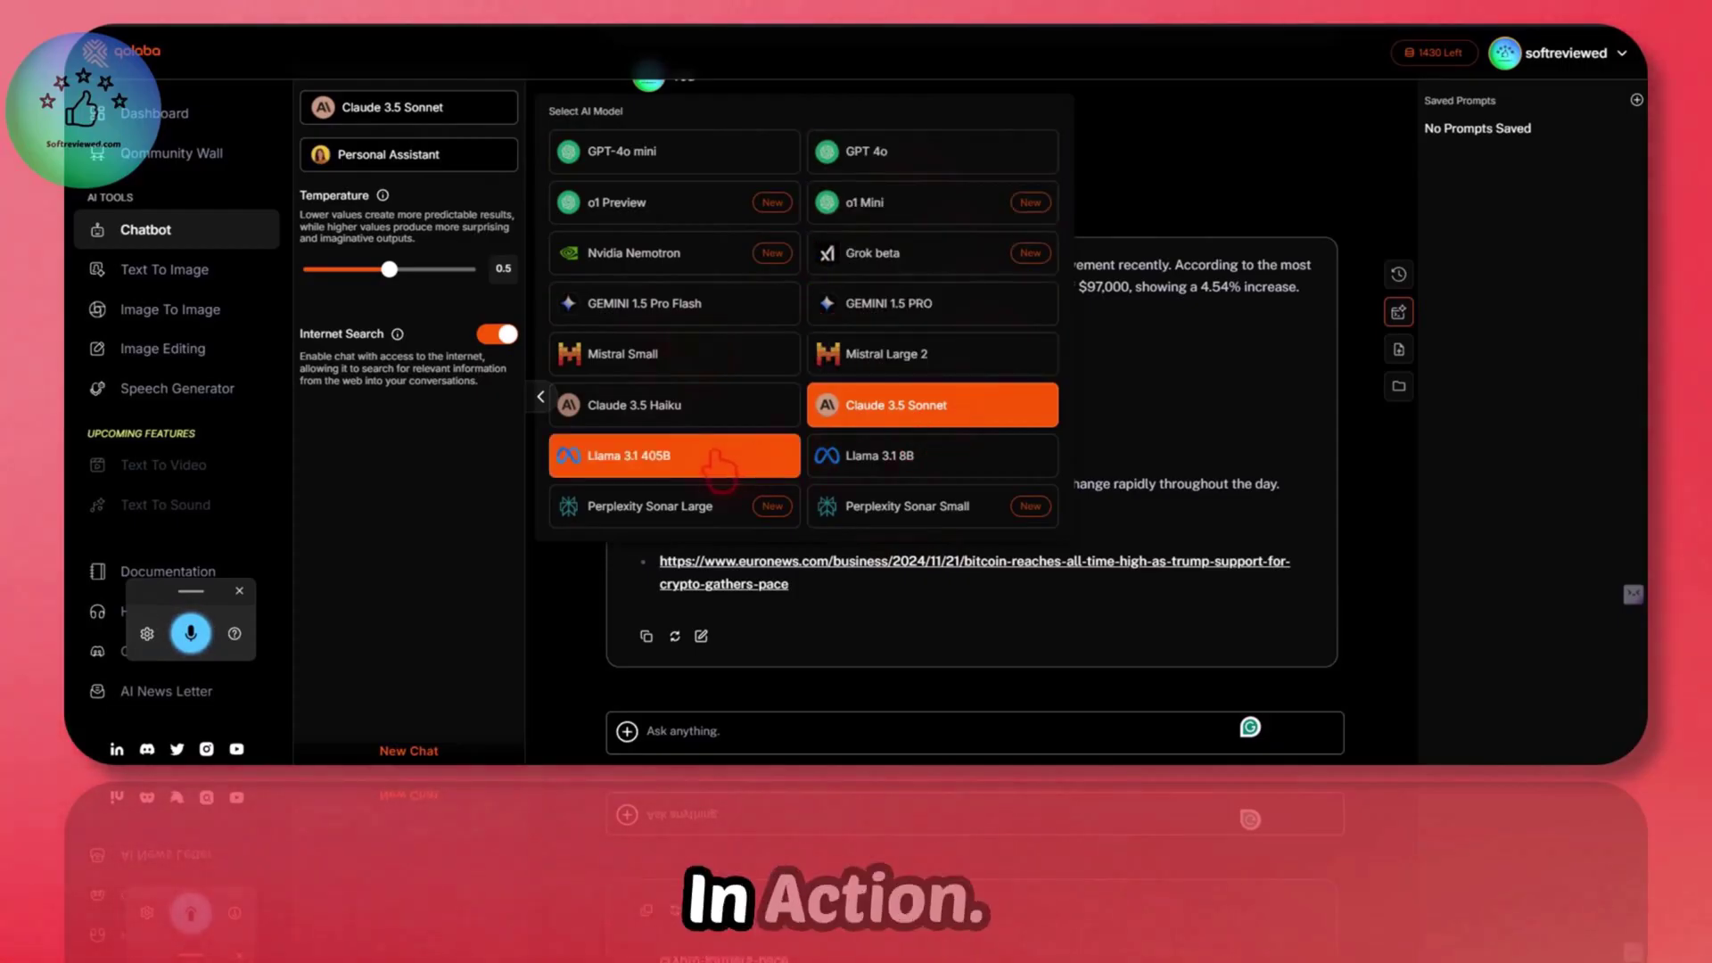
Step: Switch the model to GPT 4o and ask what has been discussed so far
{"action": "left_click", "coordinate": [892, 153]}
{"action": "scroll", "coordinate": [764, 689], "scroll_direction": "down", "scroll_amount": 2}
{"action": "left_click", "coordinate": [682, 731]}
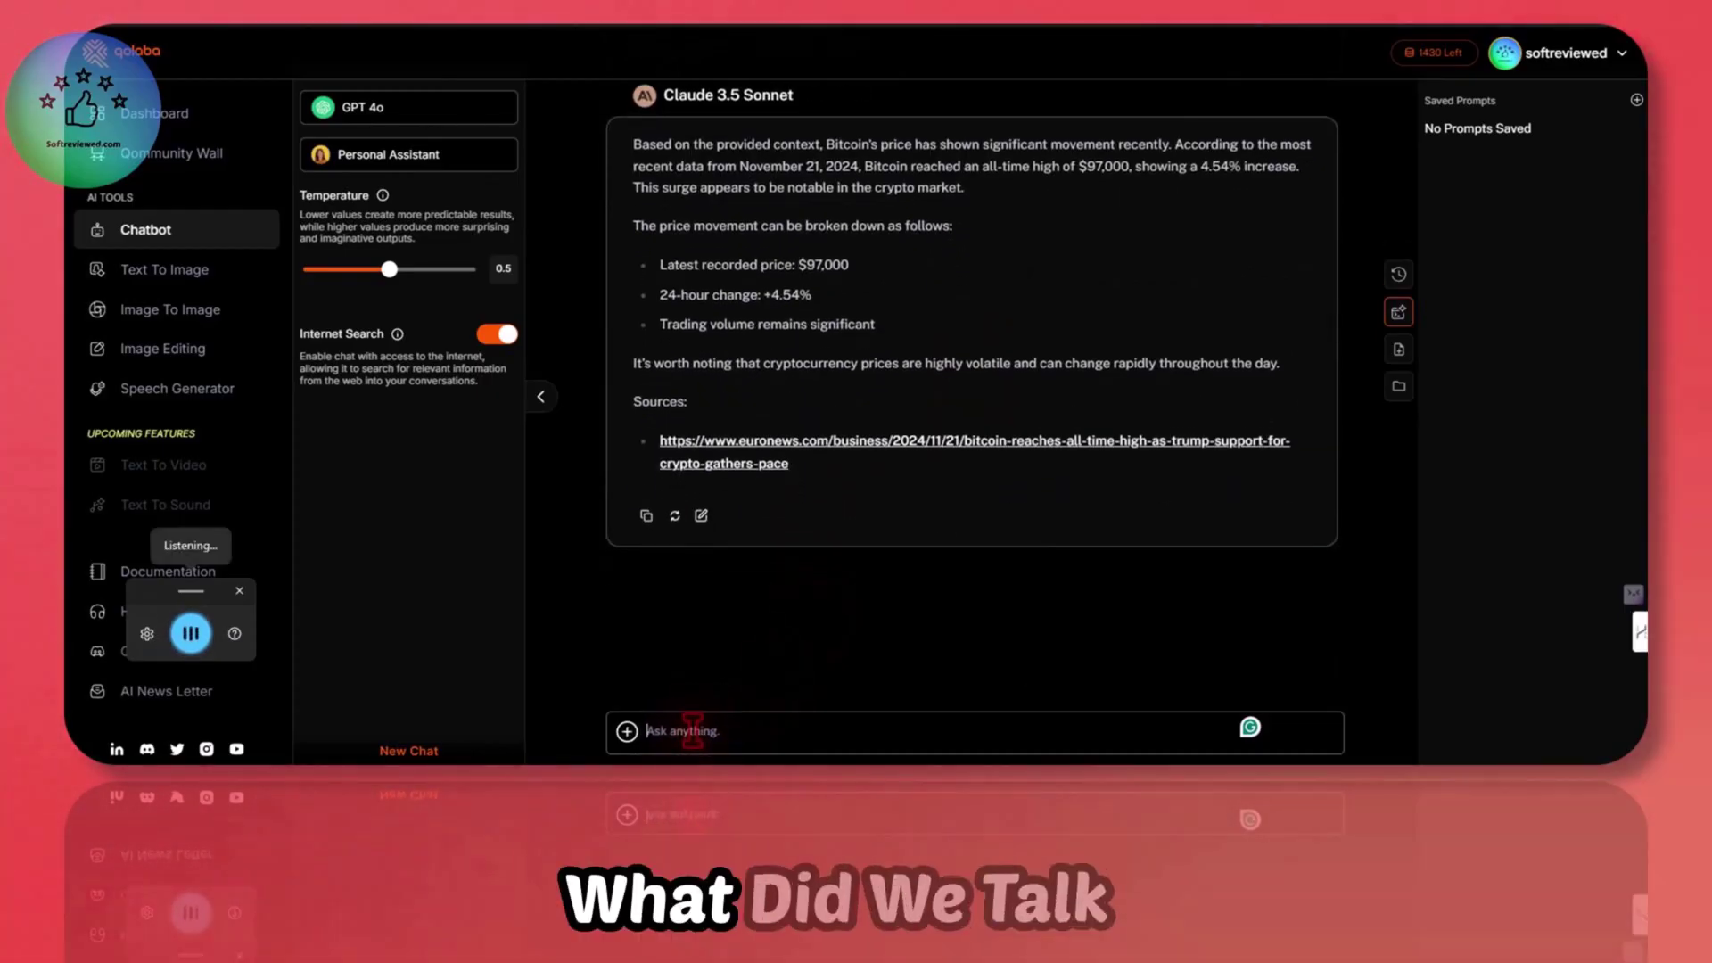
{"action": "type", "text": "talk before?"}
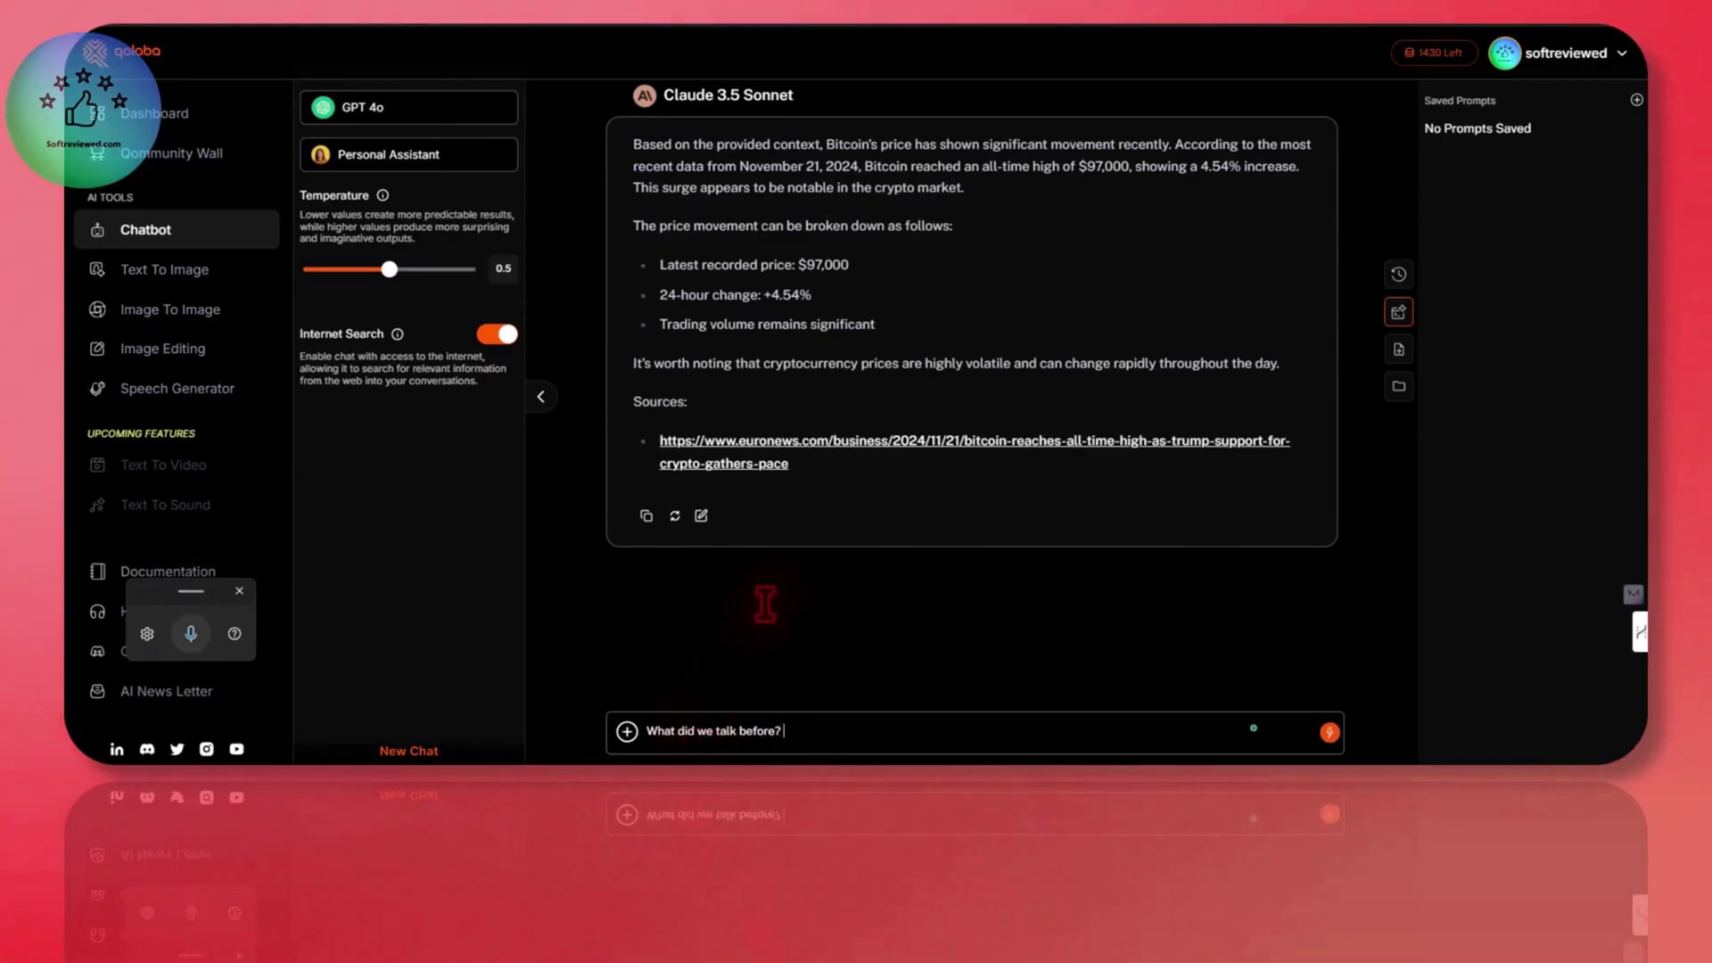
{"action": "key", "text": "Return"}
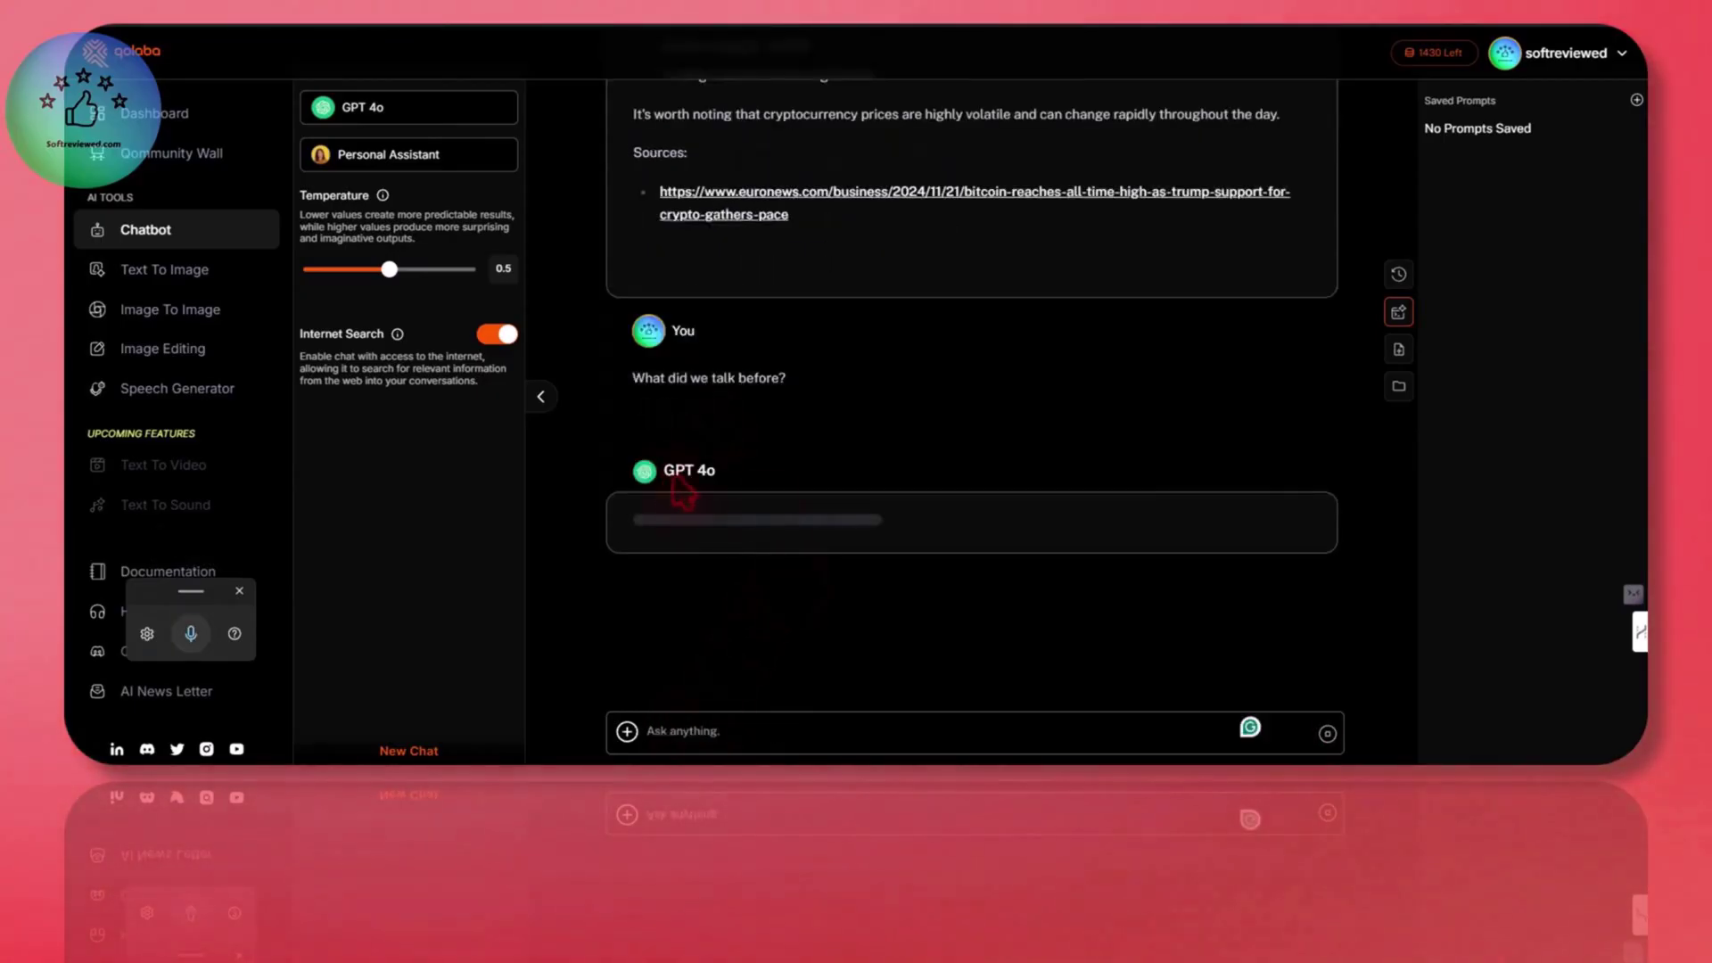
{"action": "left_click", "coordinate": [691, 731]}
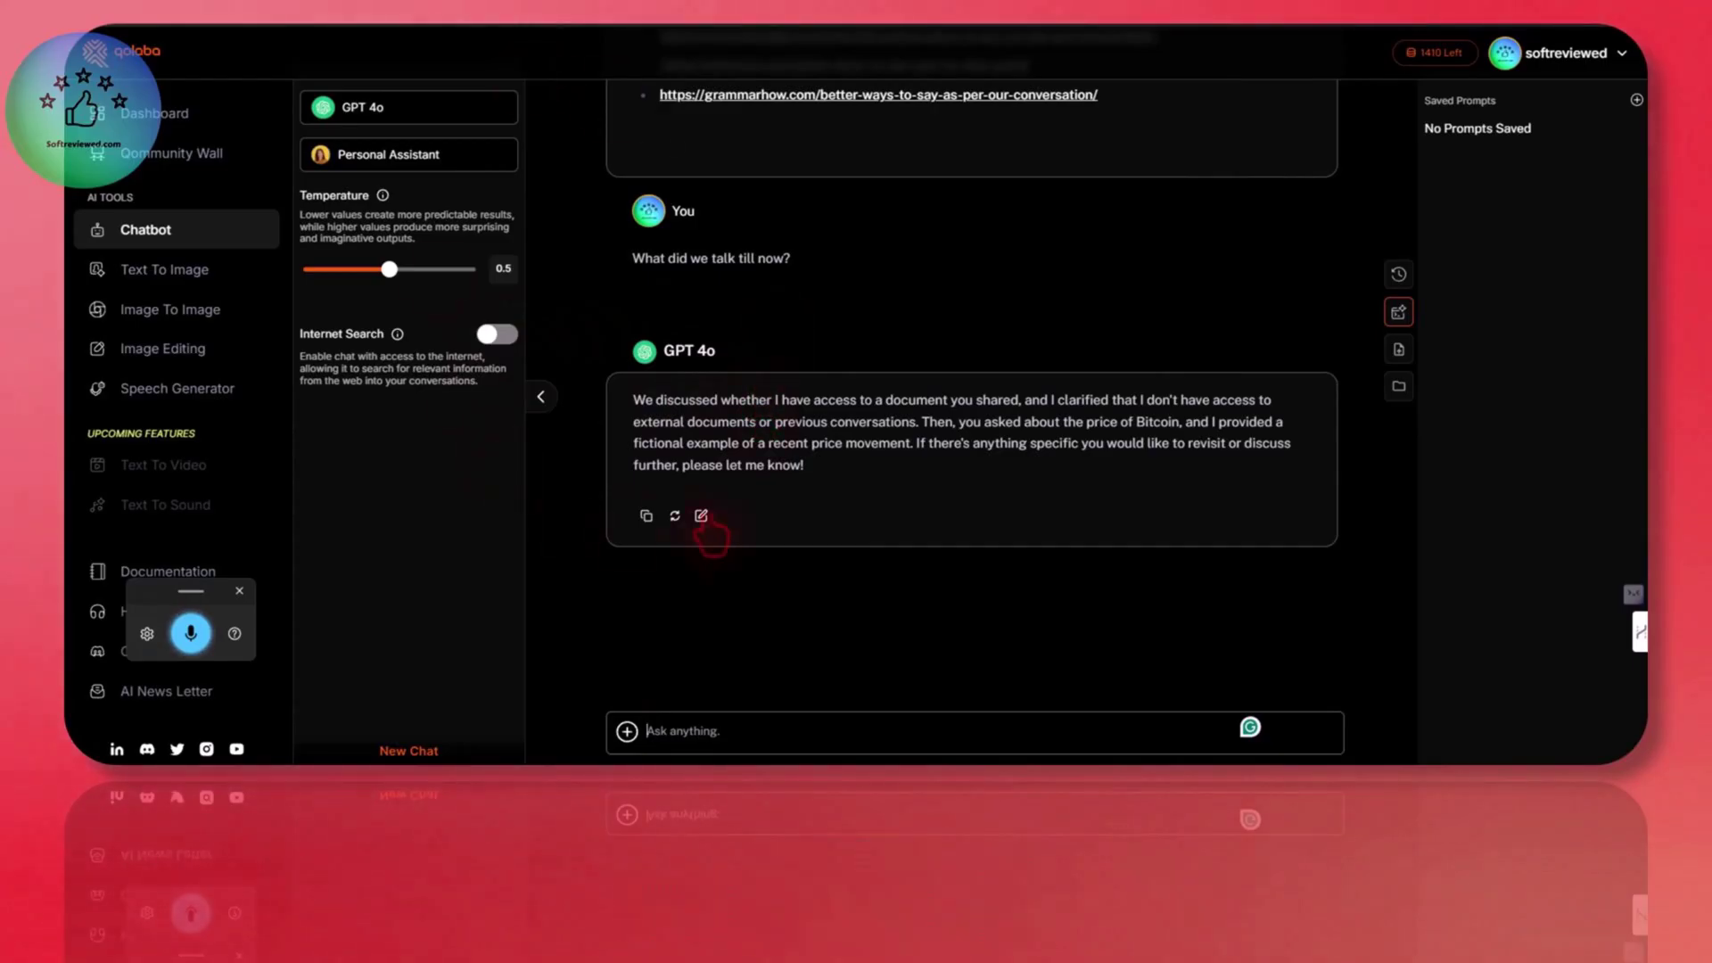
{"action": "scroll", "coordinate": [711, 535], "scroll_direction": "up", "scroll_amount": 1}
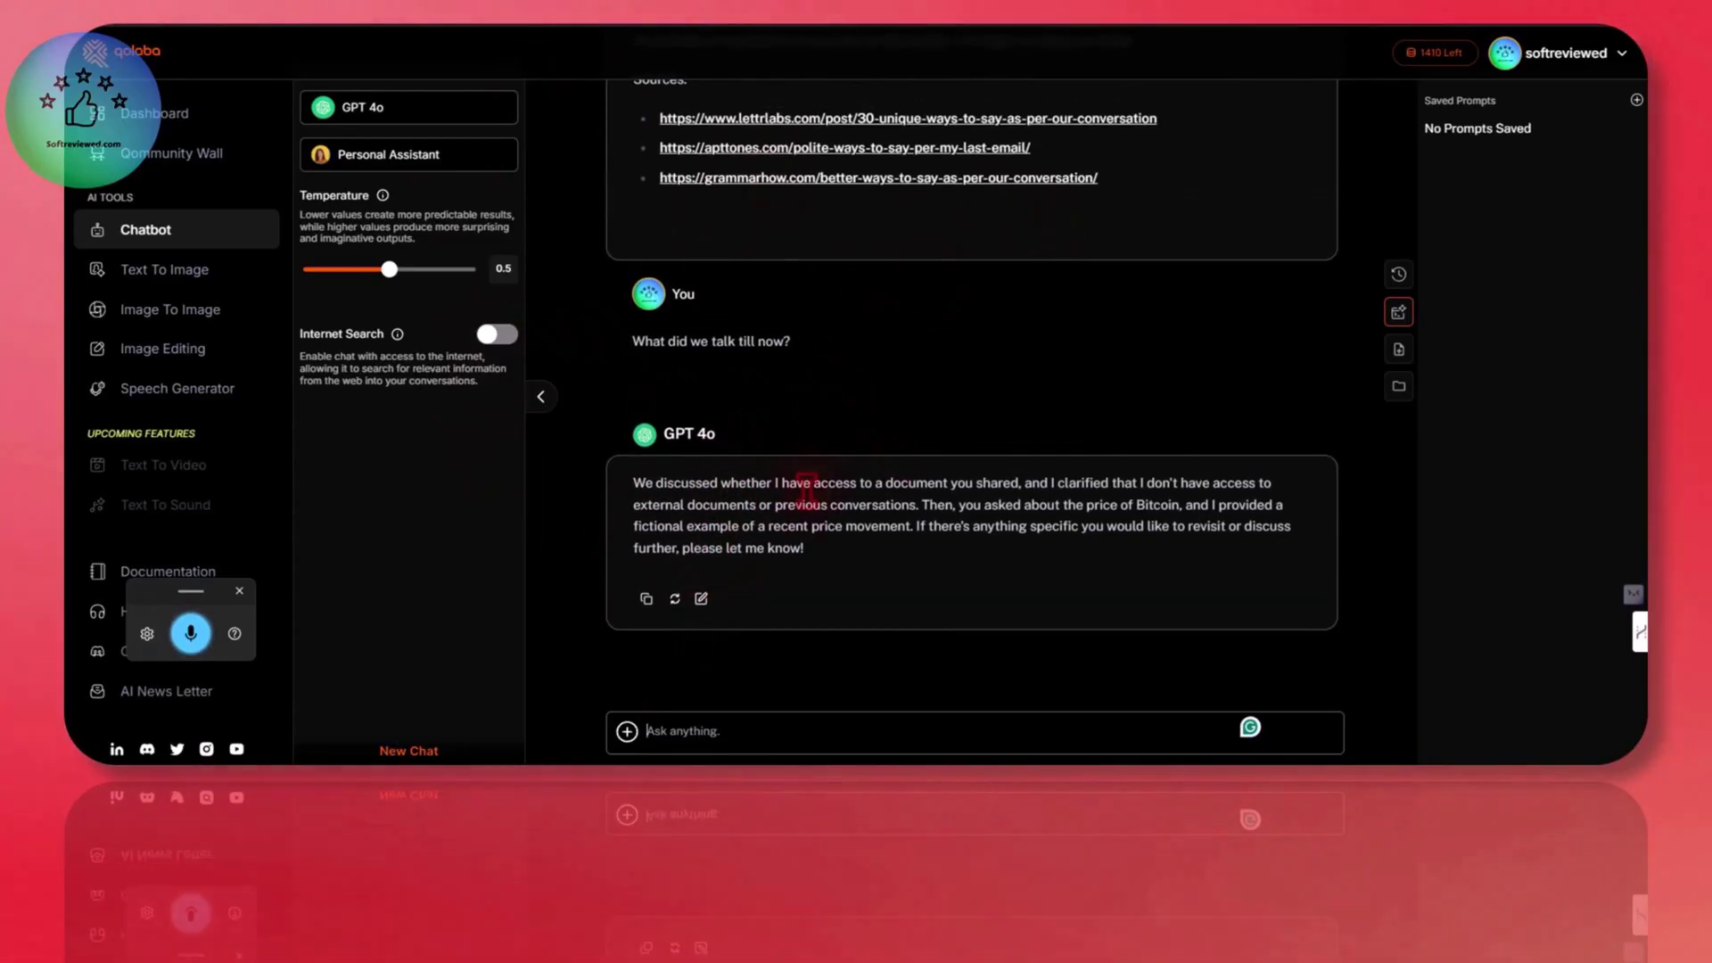
Step: Drag the chatbot Temperature slider through several values and settle it at 0.5
{"action": "left_click", "coordinate": [390, 271]}
{"action": "mouse_move", "coordinate": [392, 272]}
{"action": "left_mouse_down"}
{"action": "mouse_move", "coordinate": [371, 272]}
{"action": "mouse_move", "coordinate": [408, 272]}
{"action": "left_mouse_up"}
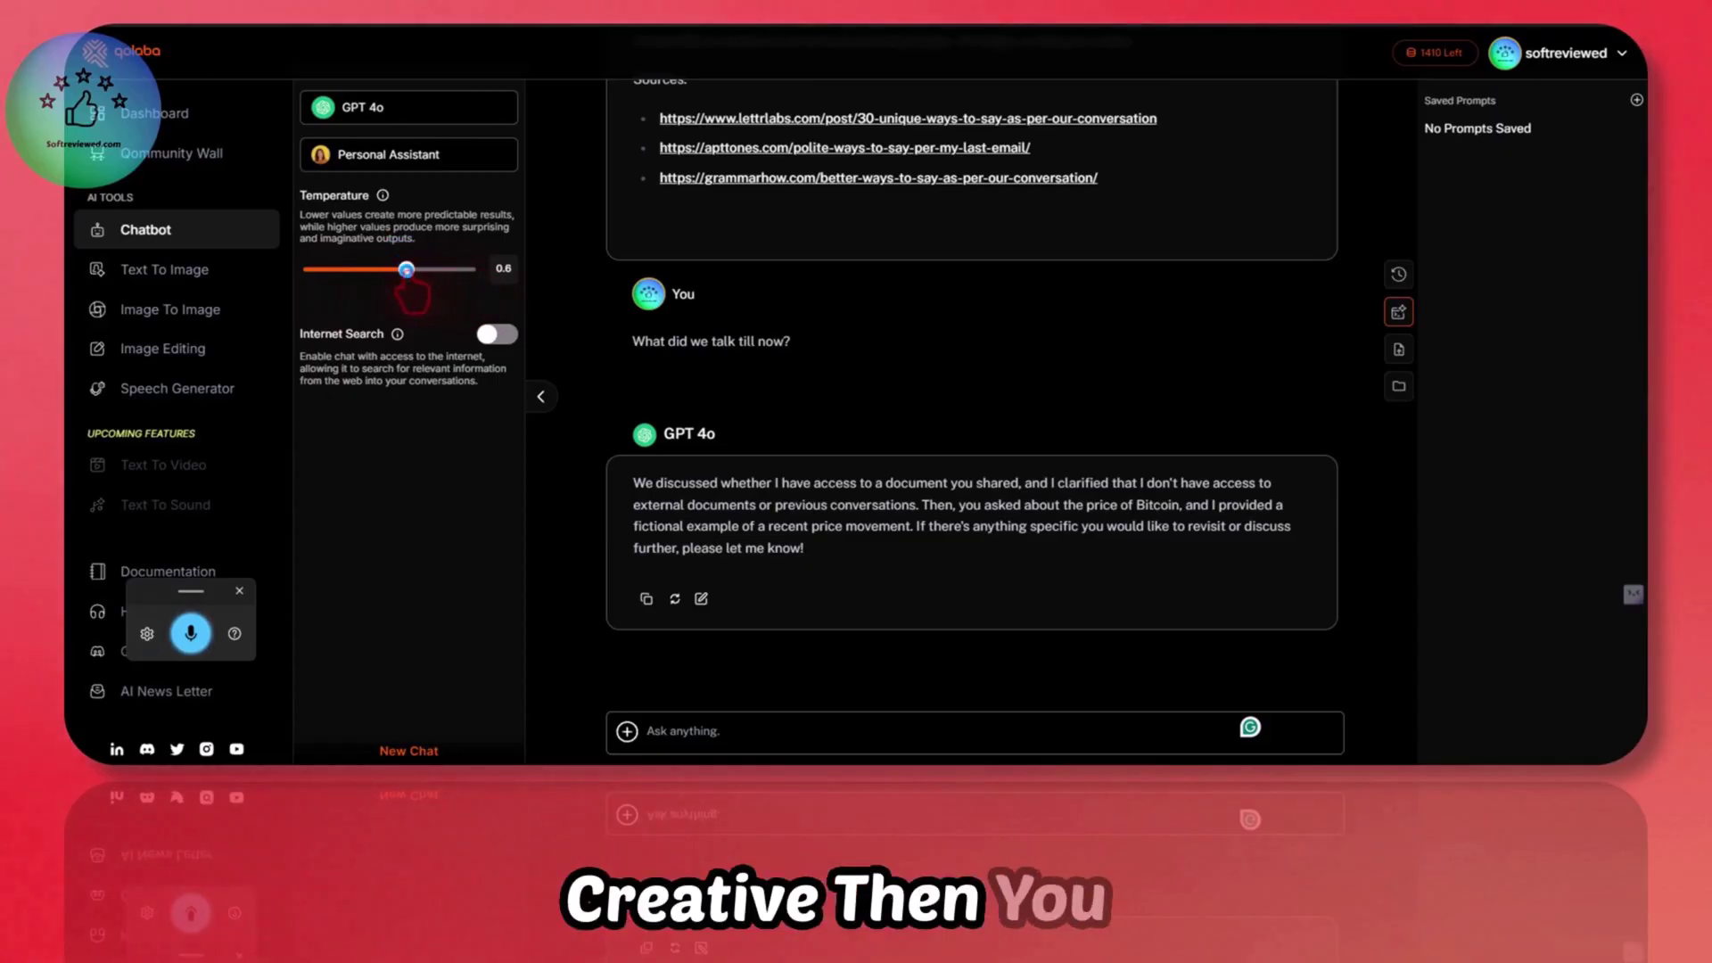
{"action": "left_click_drag", "start_coordinate": [407, 270], "coordinate": [337, 271]}
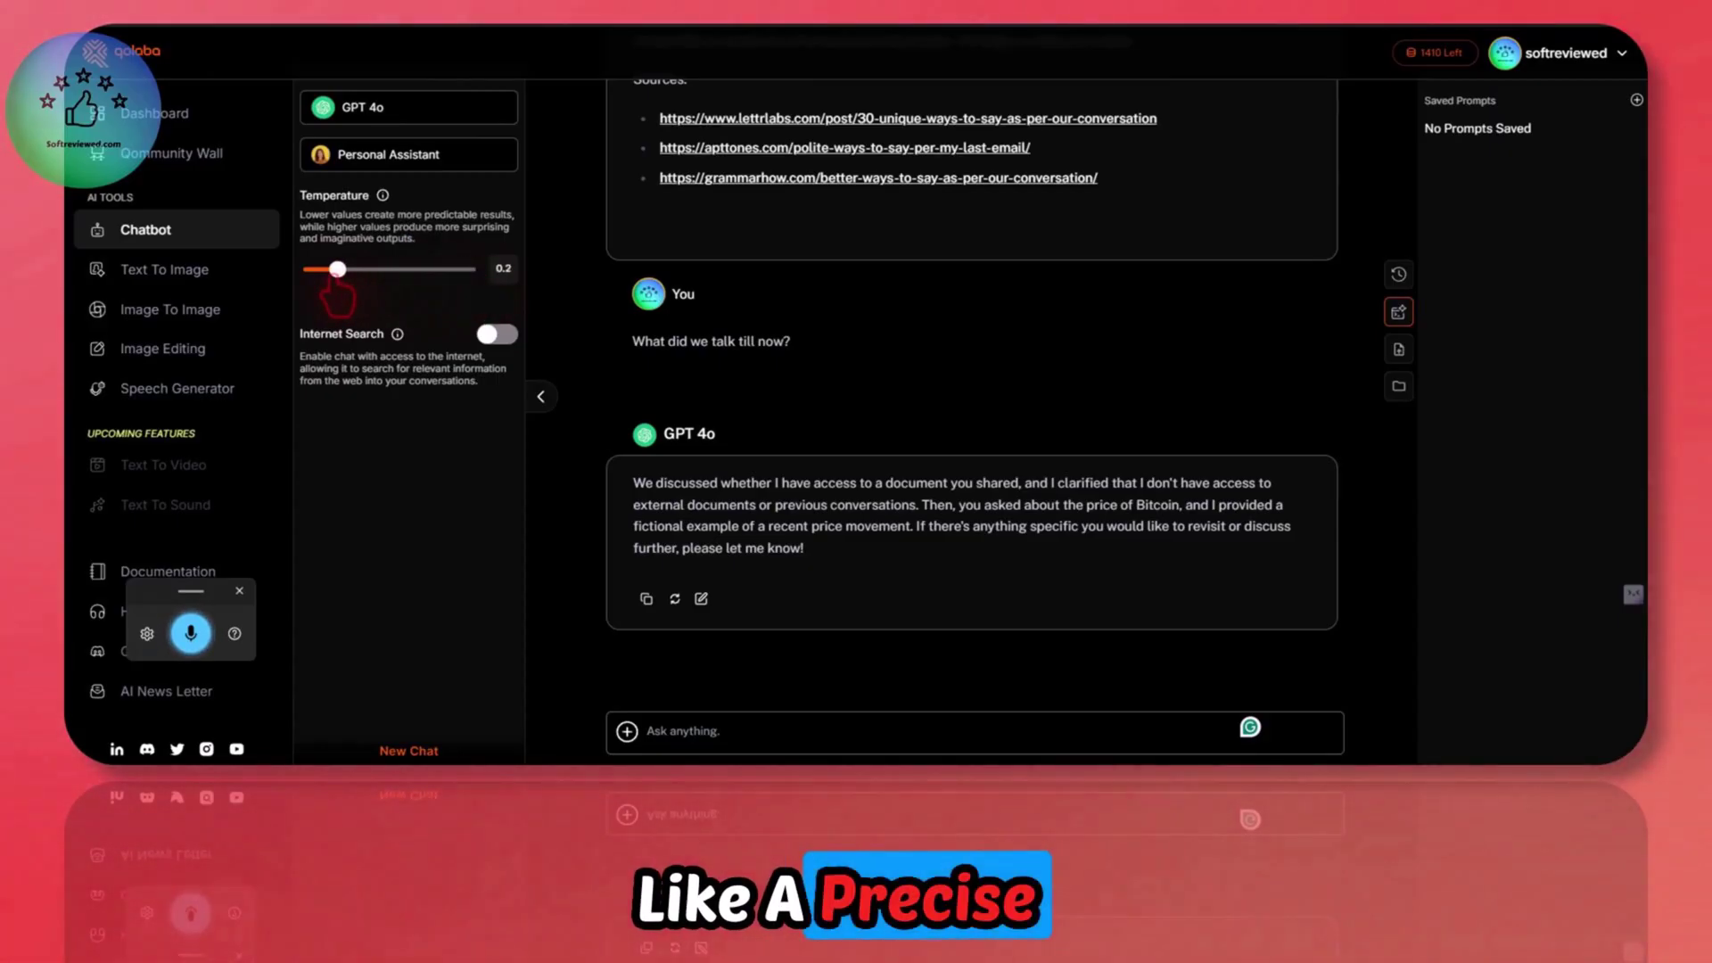
{"action": "left_click", "coordinate": [336, 270]}
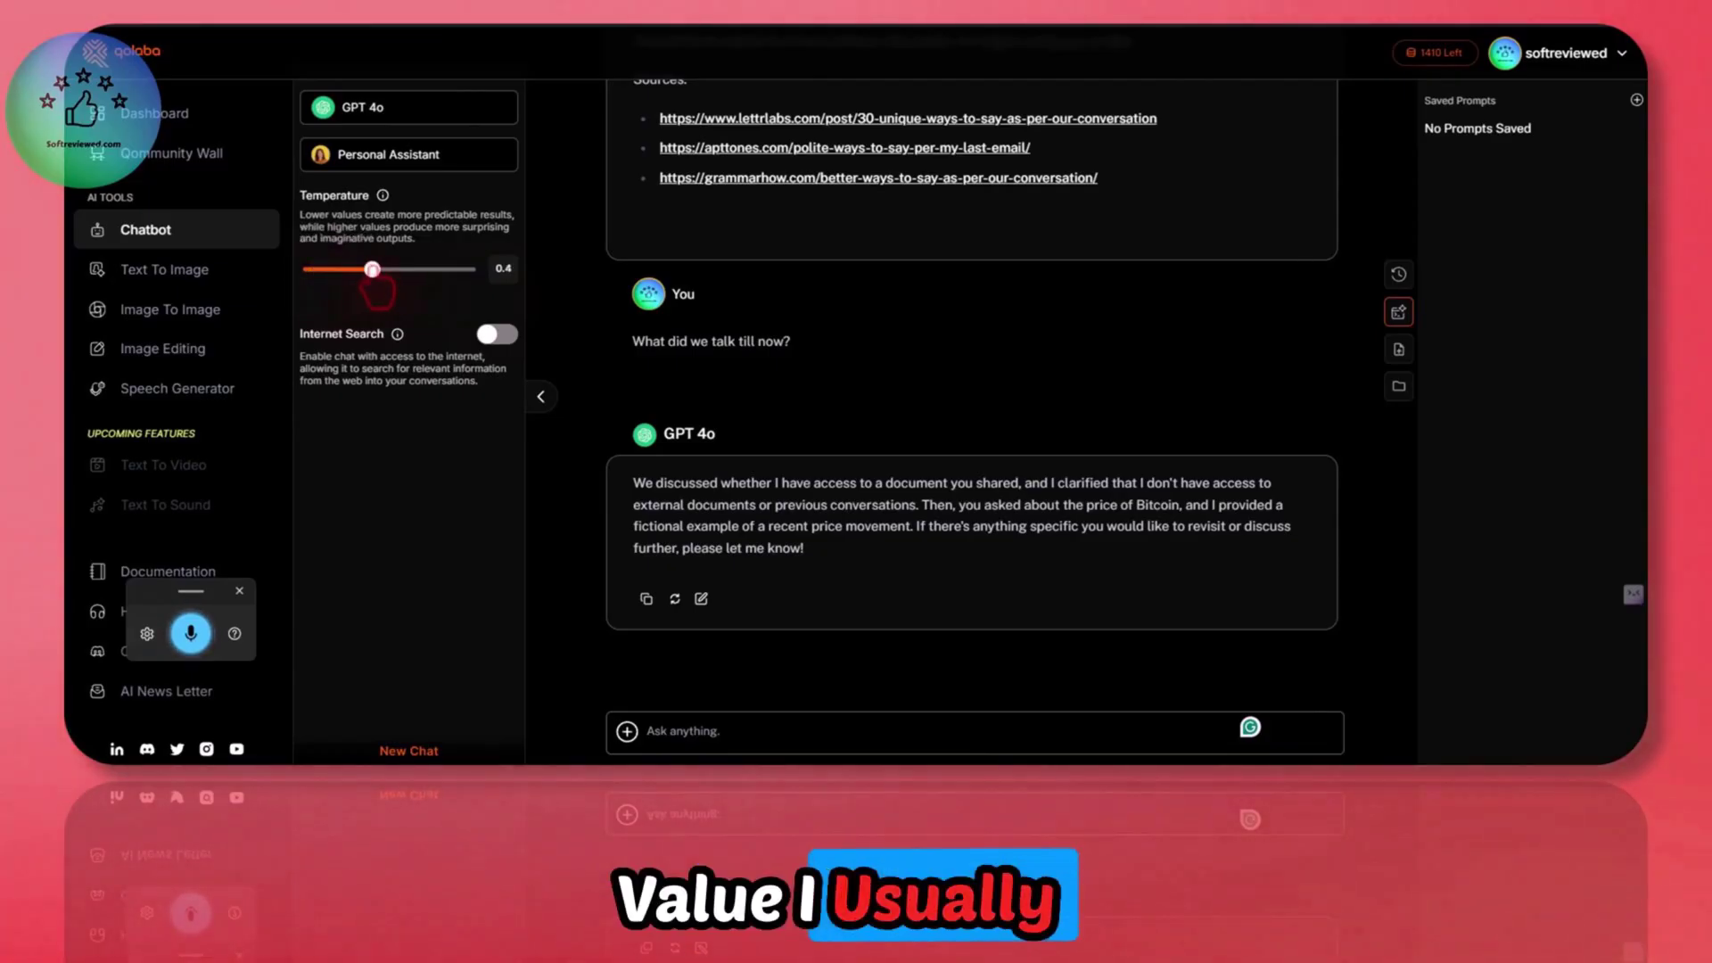
{"action": "left_click_drag", "start_coordinate": [373, 271], "coordinate": [389, 270]}
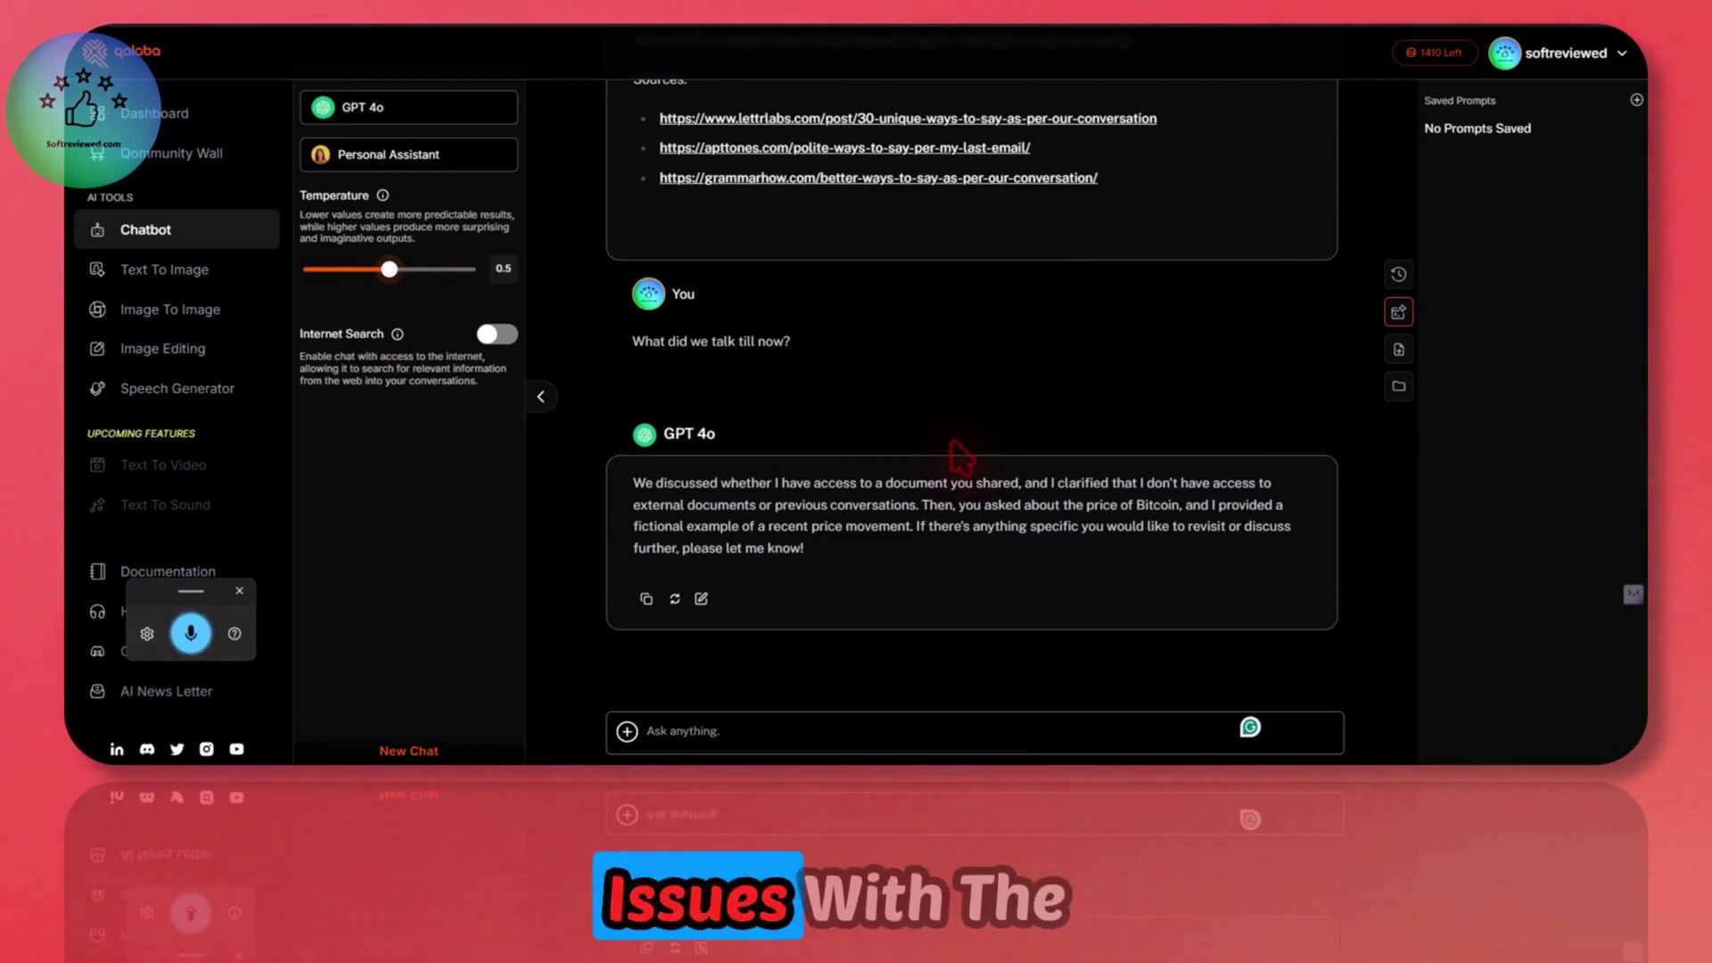
{"action": "scroll", "coordinate": [963, 365], "scroll_direction": "down", "scroll_amount": 1}
{"action": "left_click", "coordinate": [627, 731]}
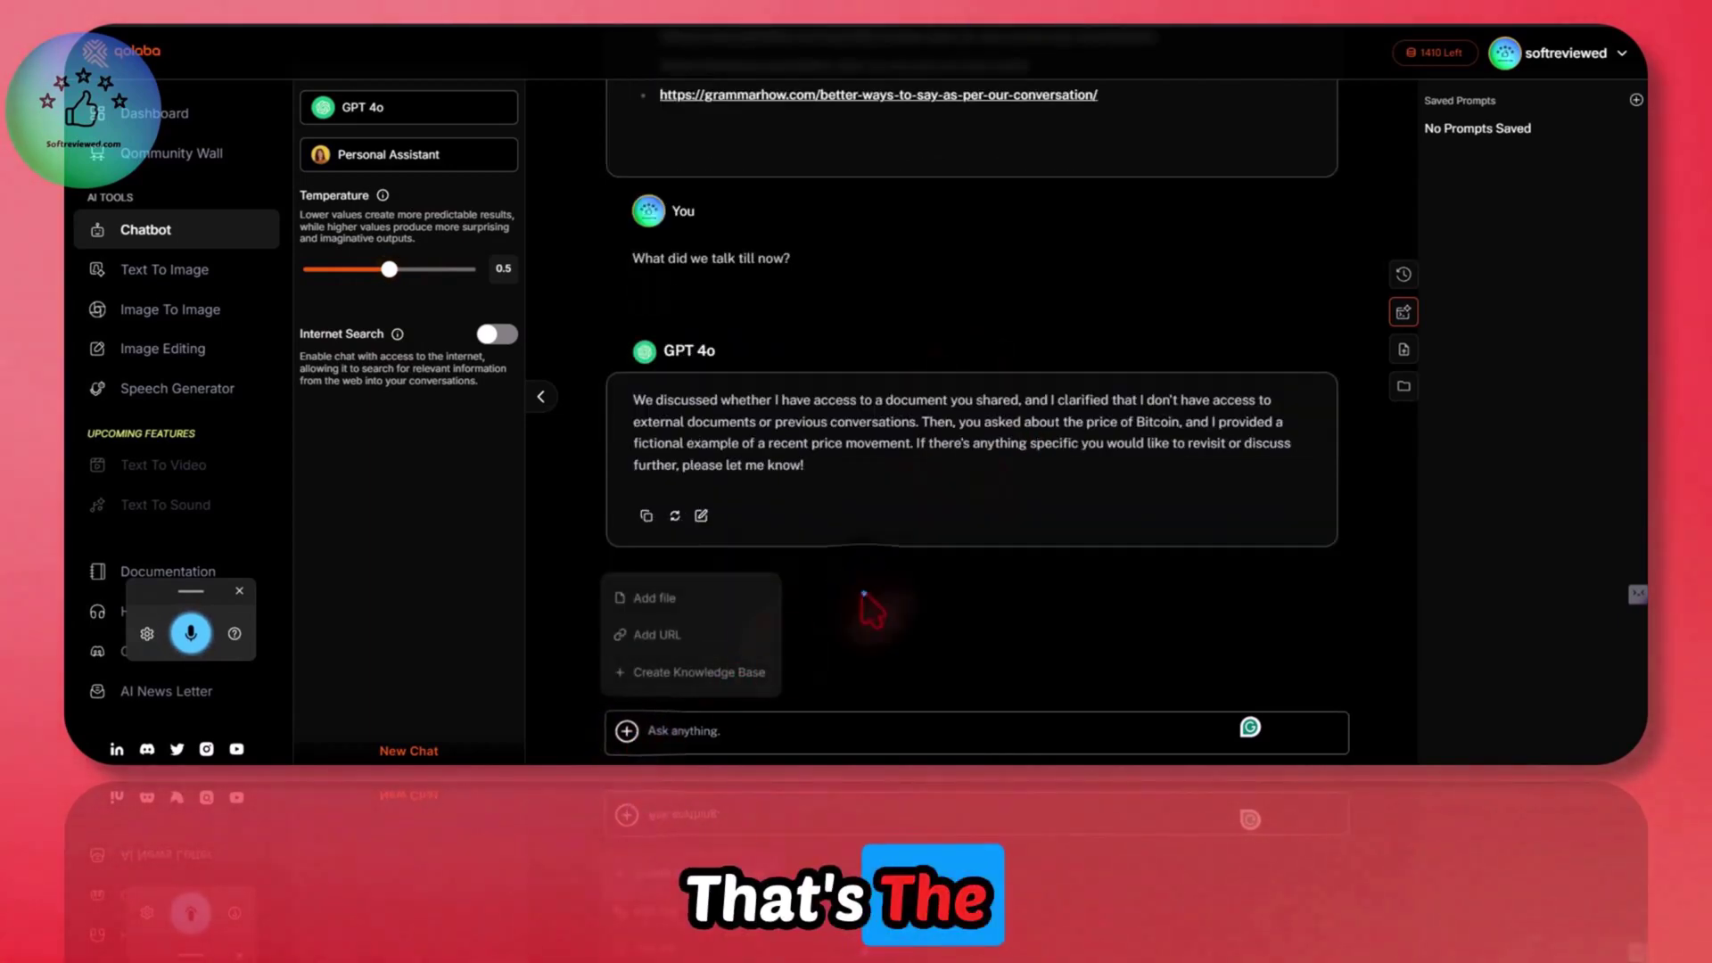
{"action": "left_click", "coordinate": [625, 731]}
{"action": "left_click", "coordinate": [625, 731]}
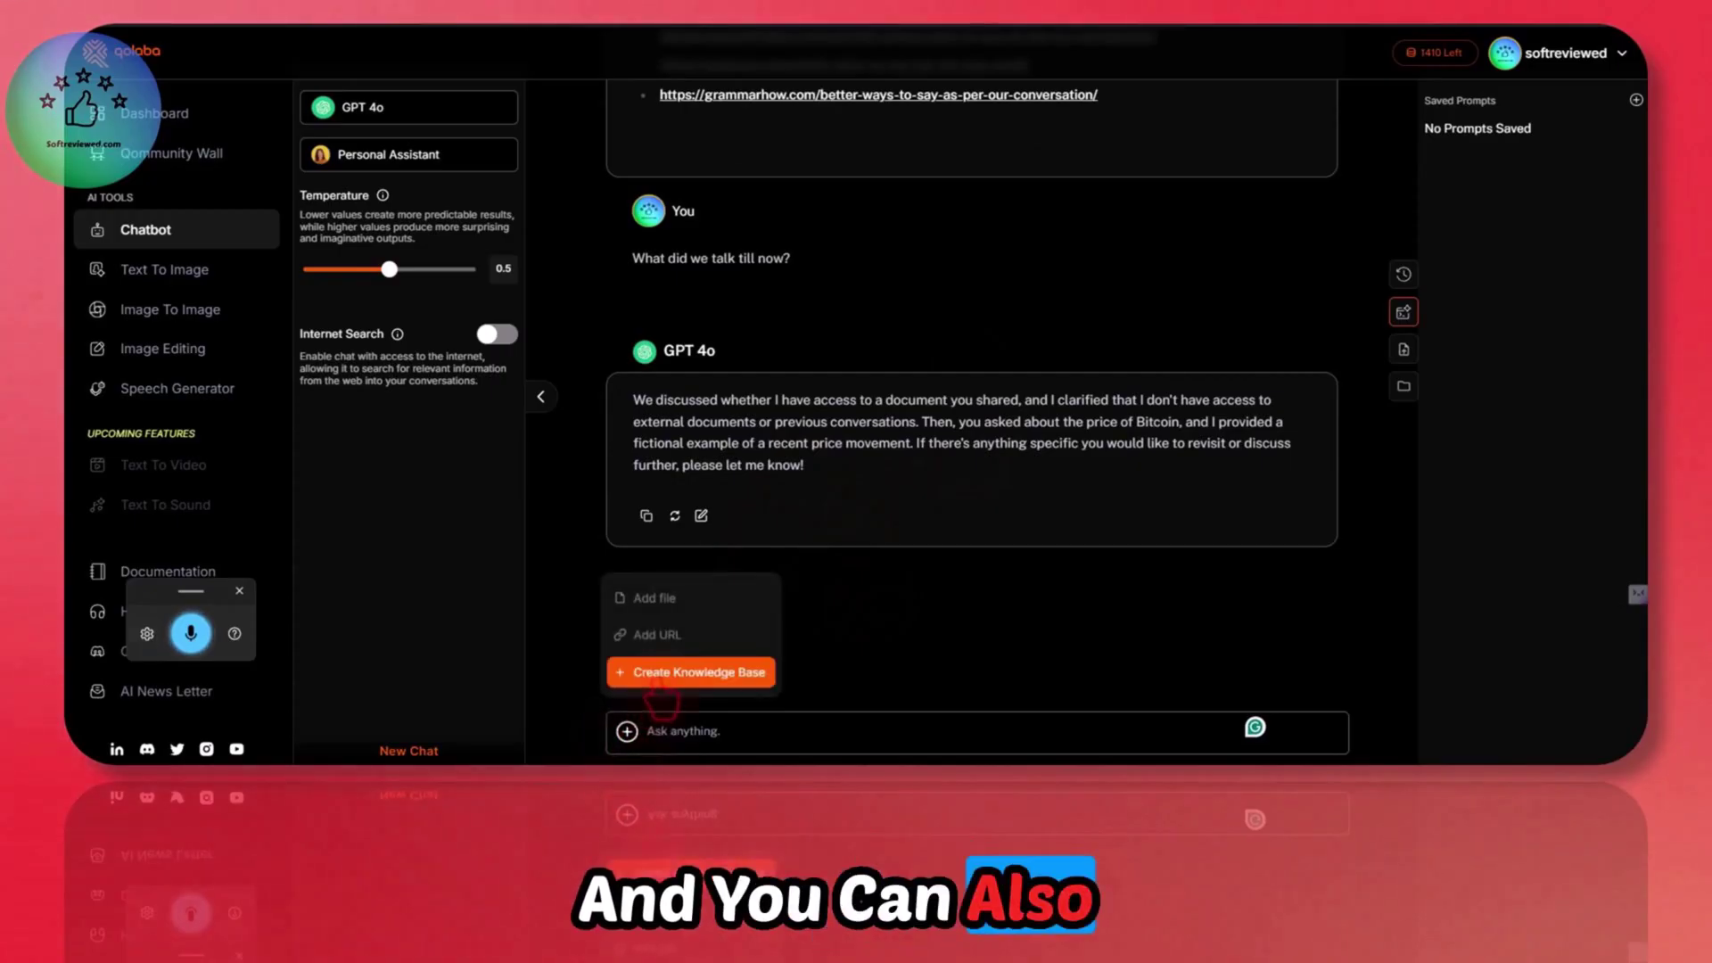
{"action": "left_click", "coordinate": [653, 634]}
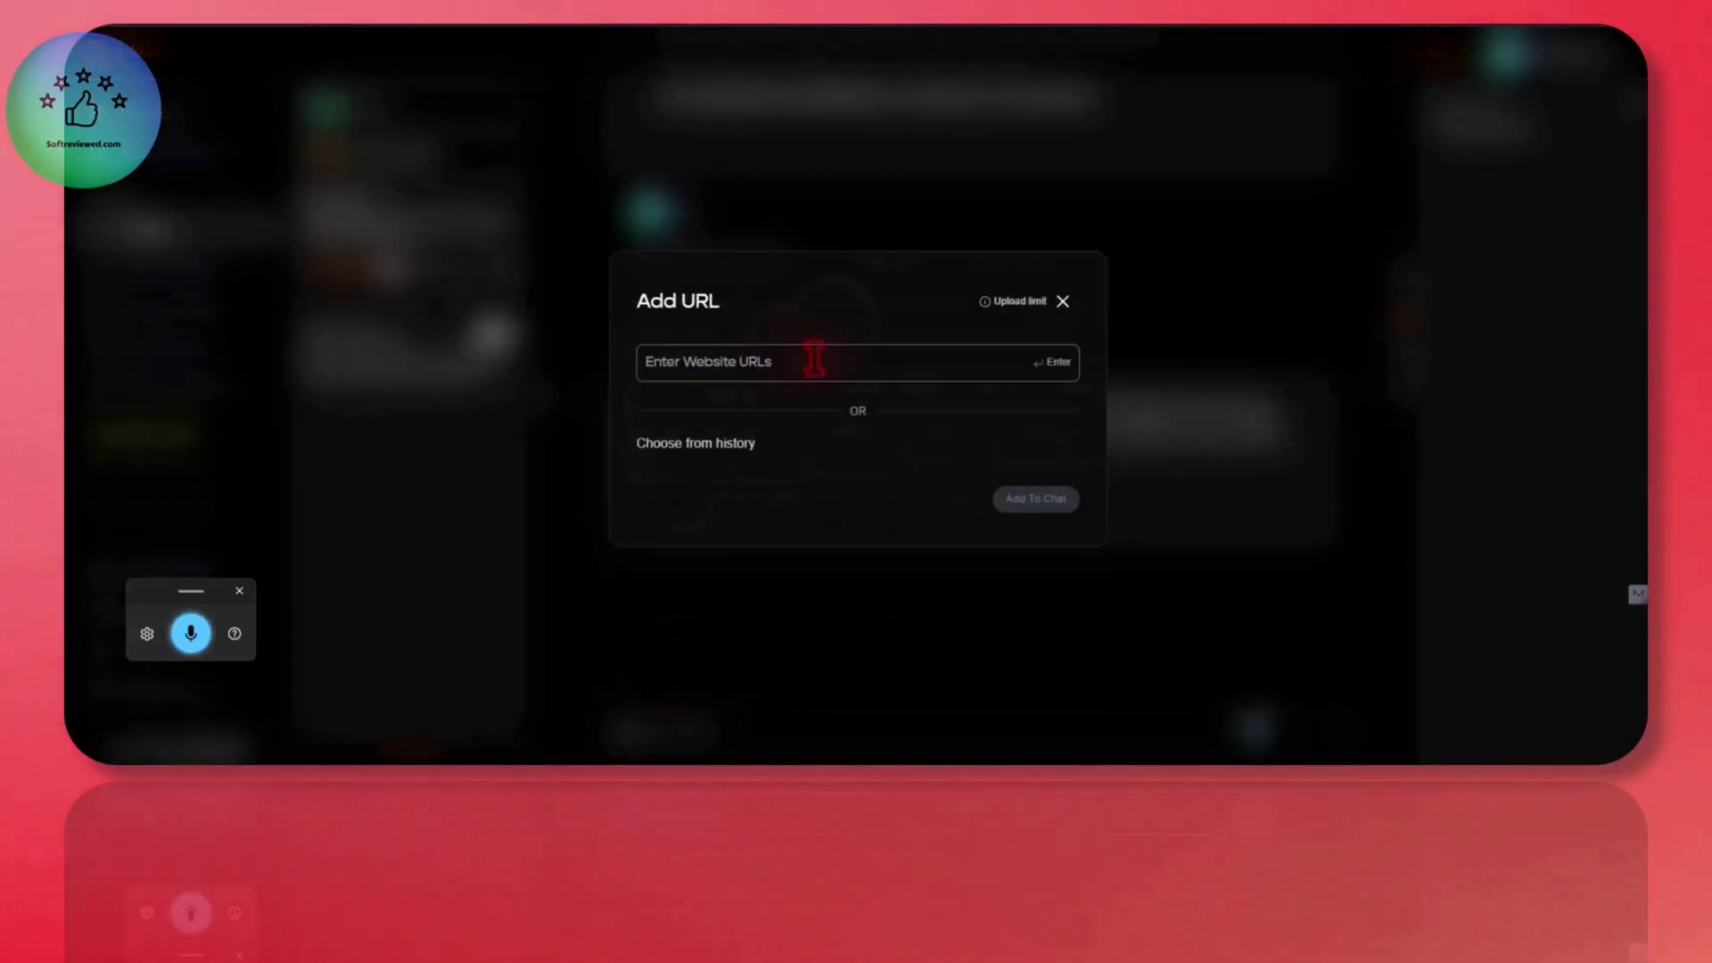
{"action": "right_click", "coordinate": [757, 363]}
{"action": "left_click", "coordinate": [802, 92]}
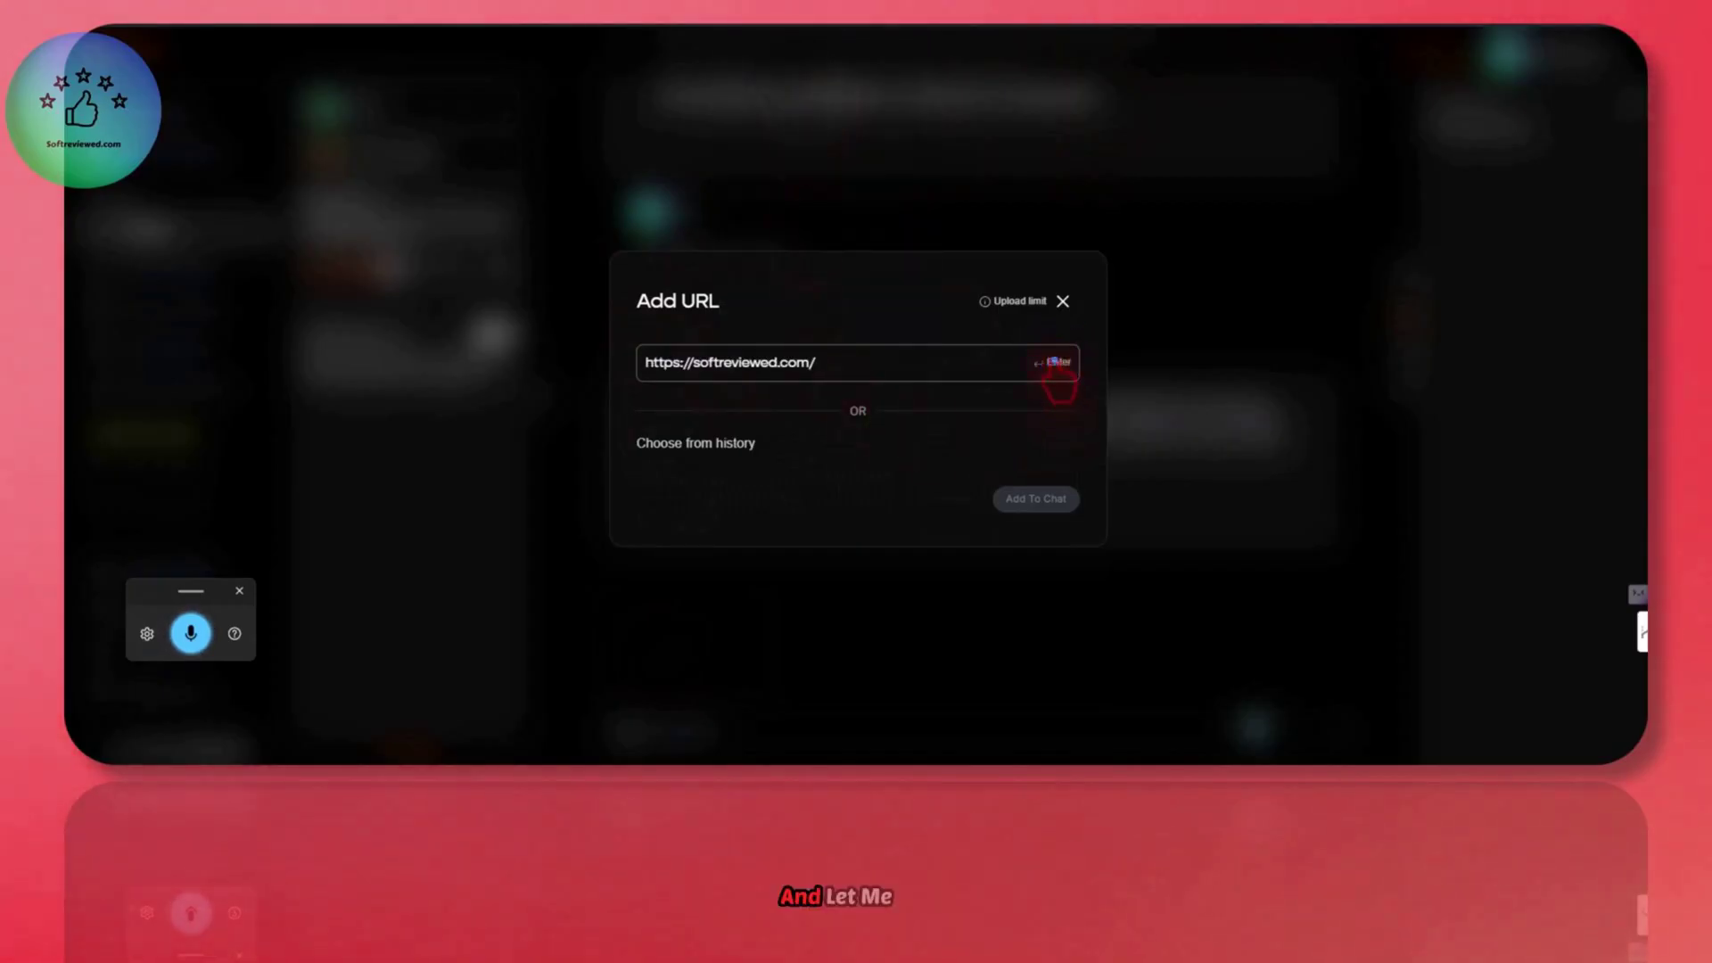
{"action": "left_click", "coordinate": [1058, 364]}
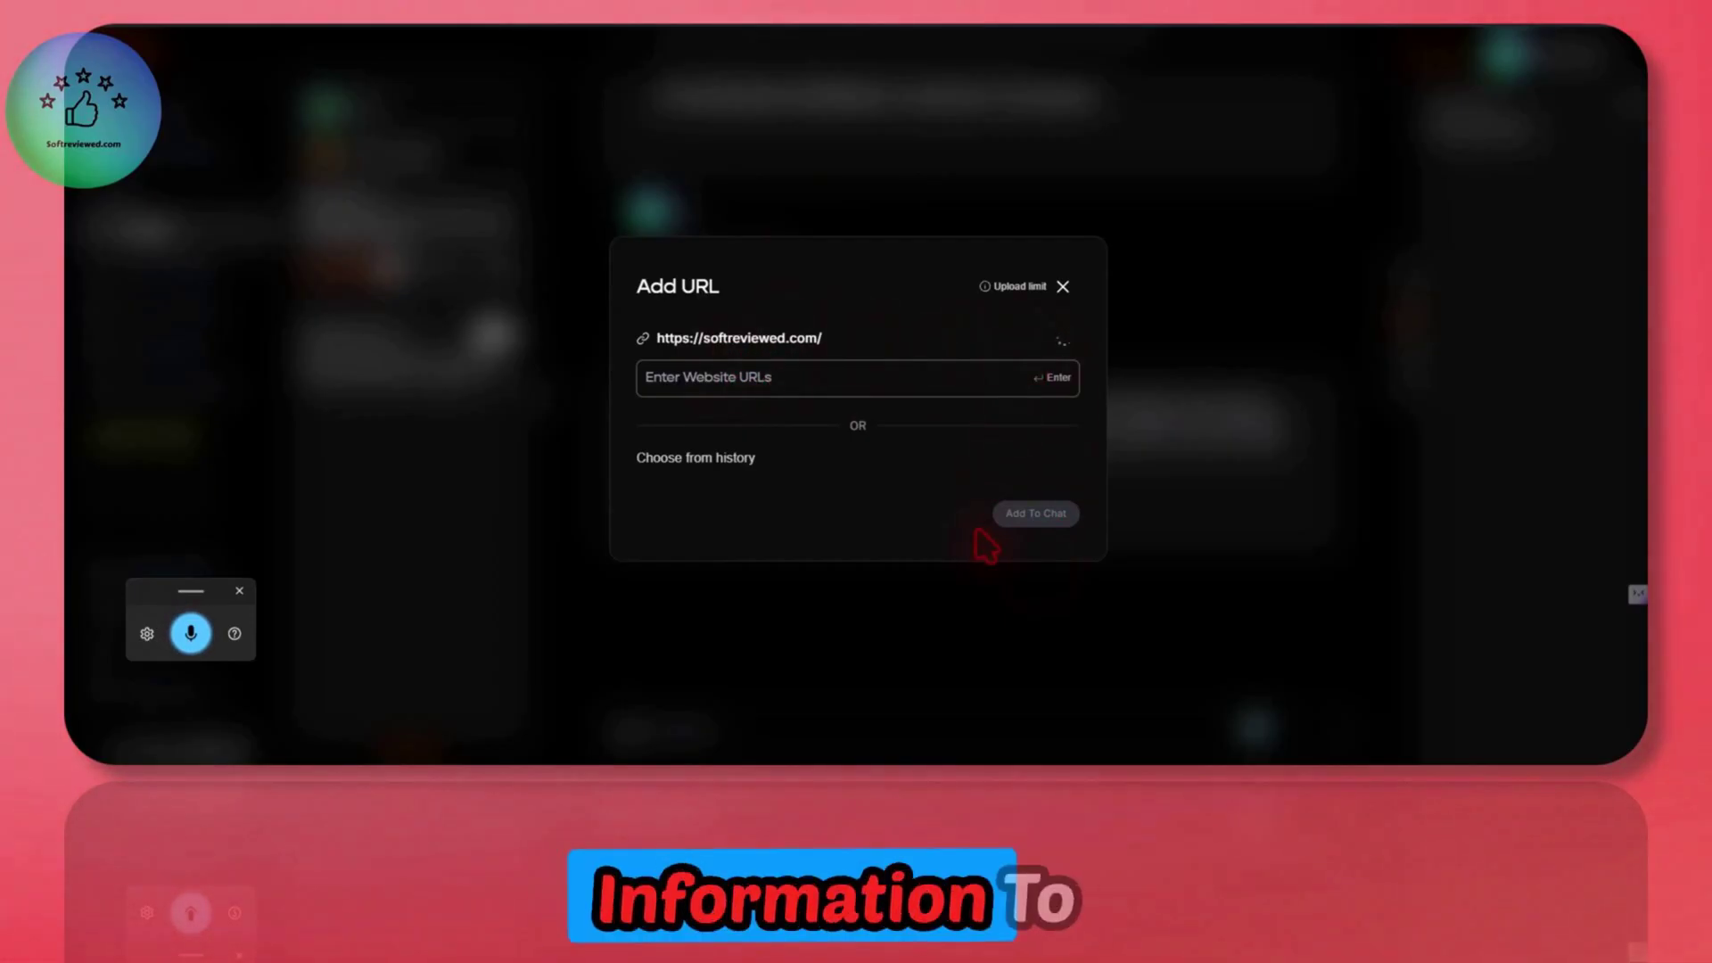
{"action": "left_click", "coordinate": [1025, 515]}
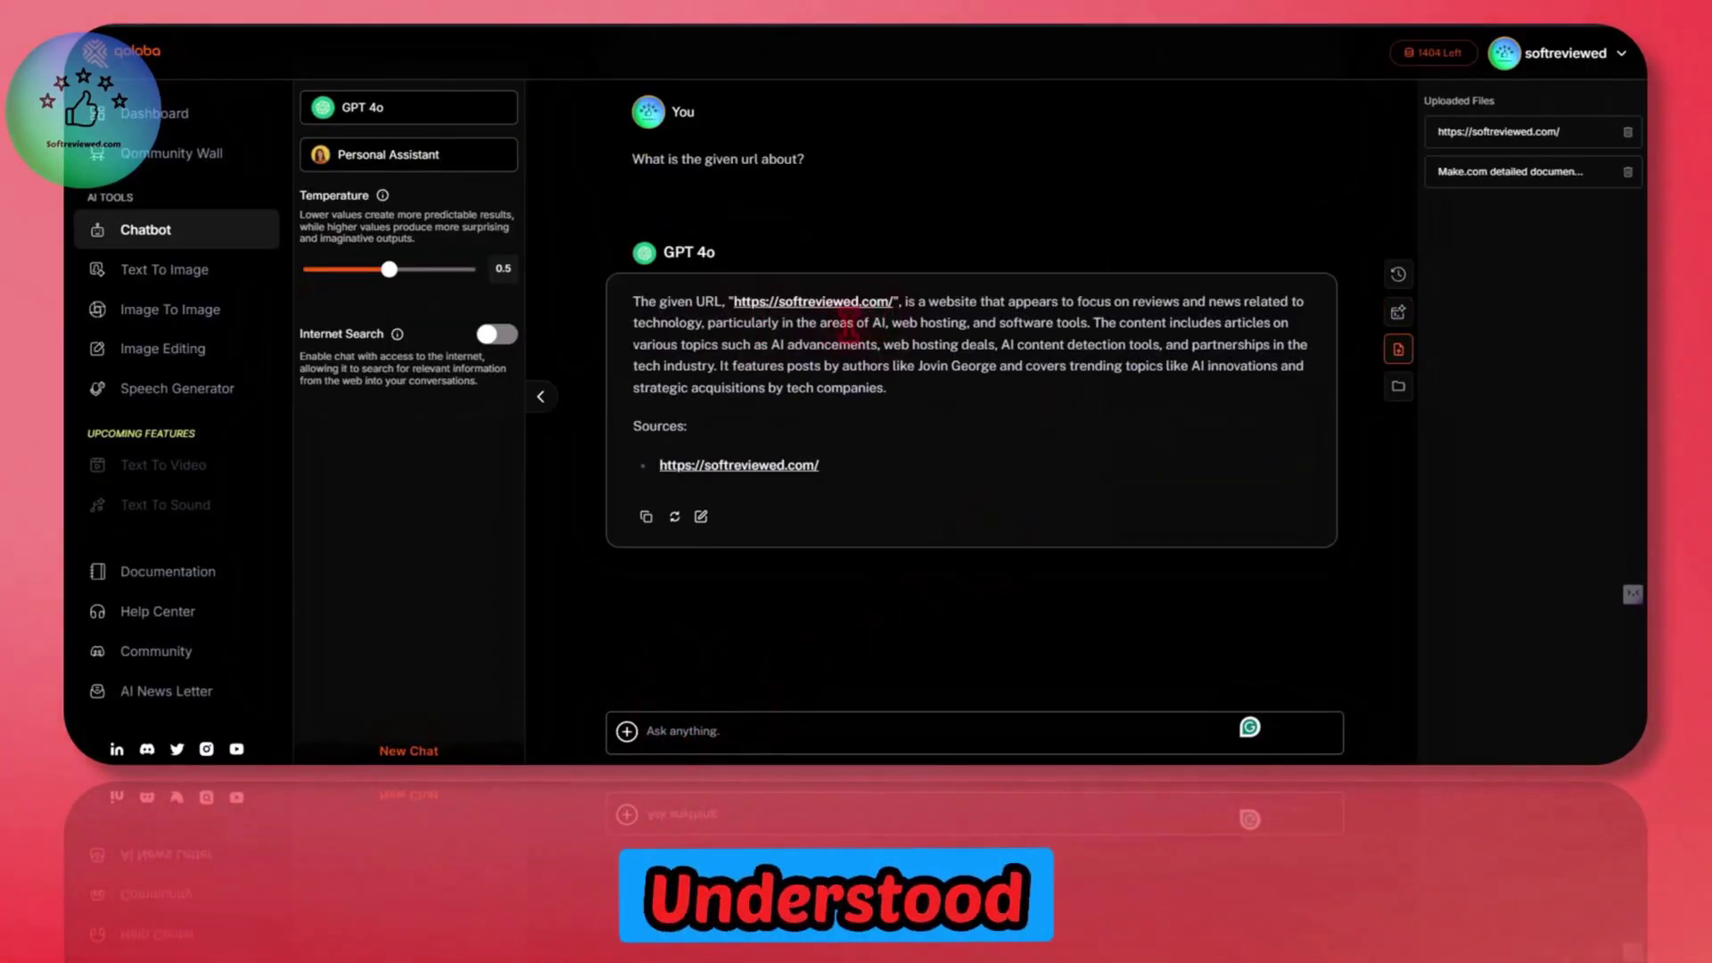
{"action": "scroll", "coordinate": [680, 343], "scroll_direction": "up", "scroll_amount": 1}
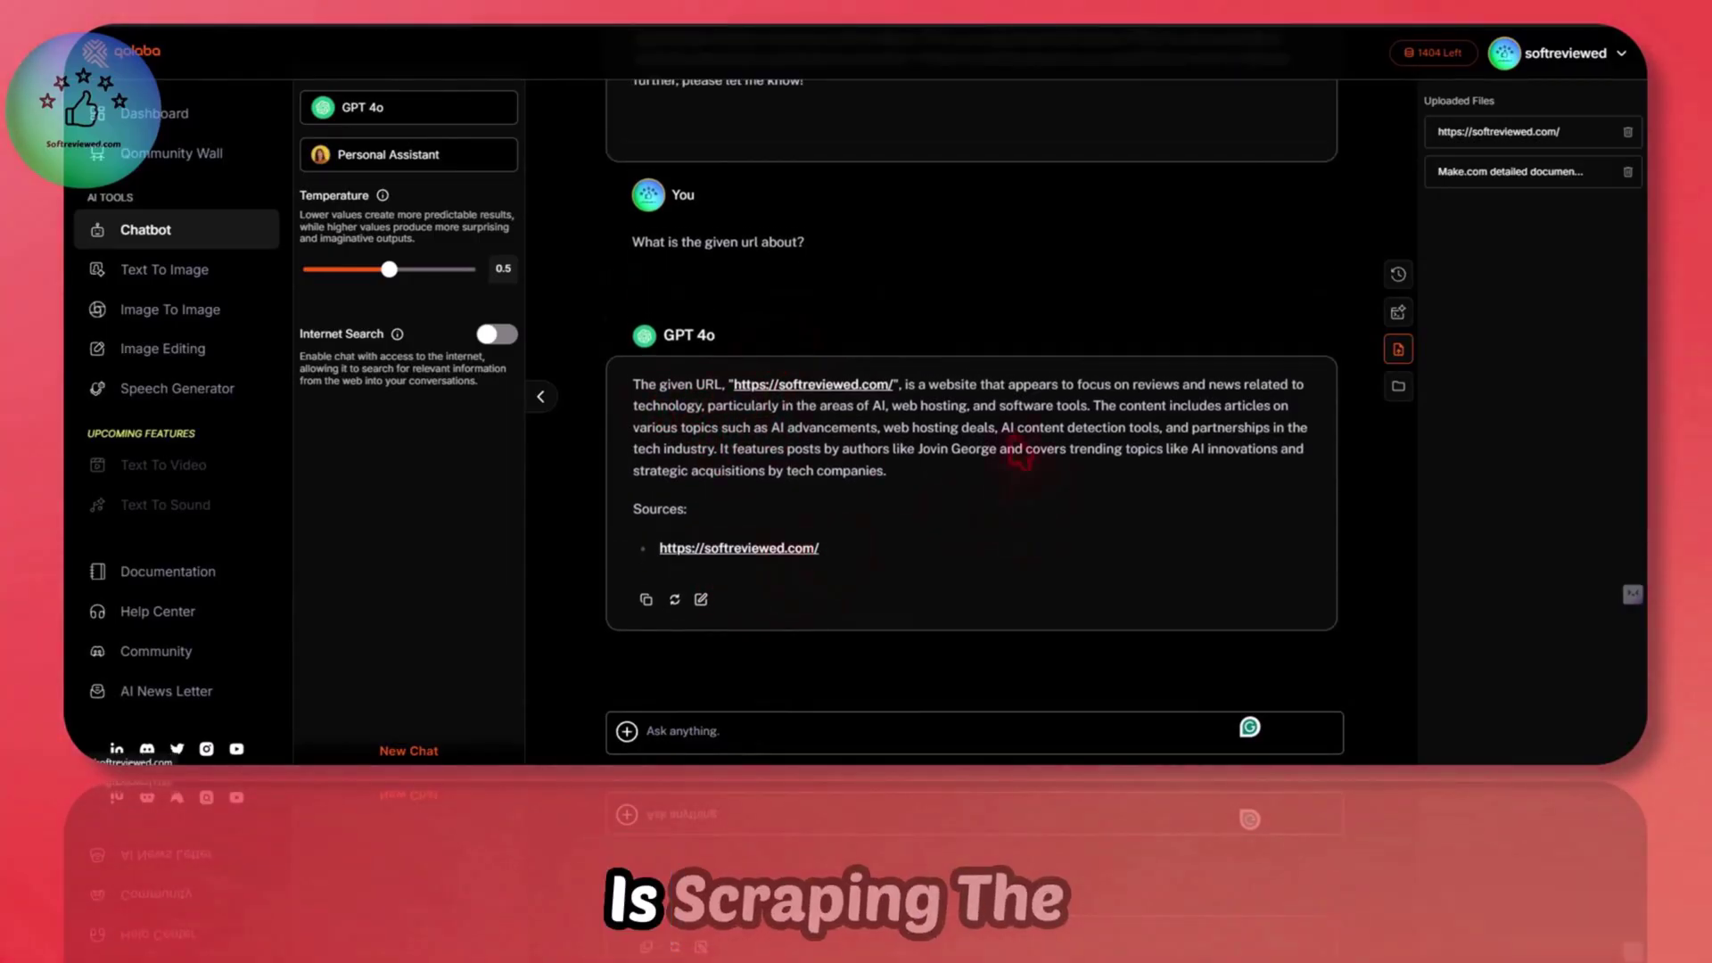
{"action": "scroll", "coordinate": [1011, 428], "scroll_direction": "down", "scroll_amount": 1}
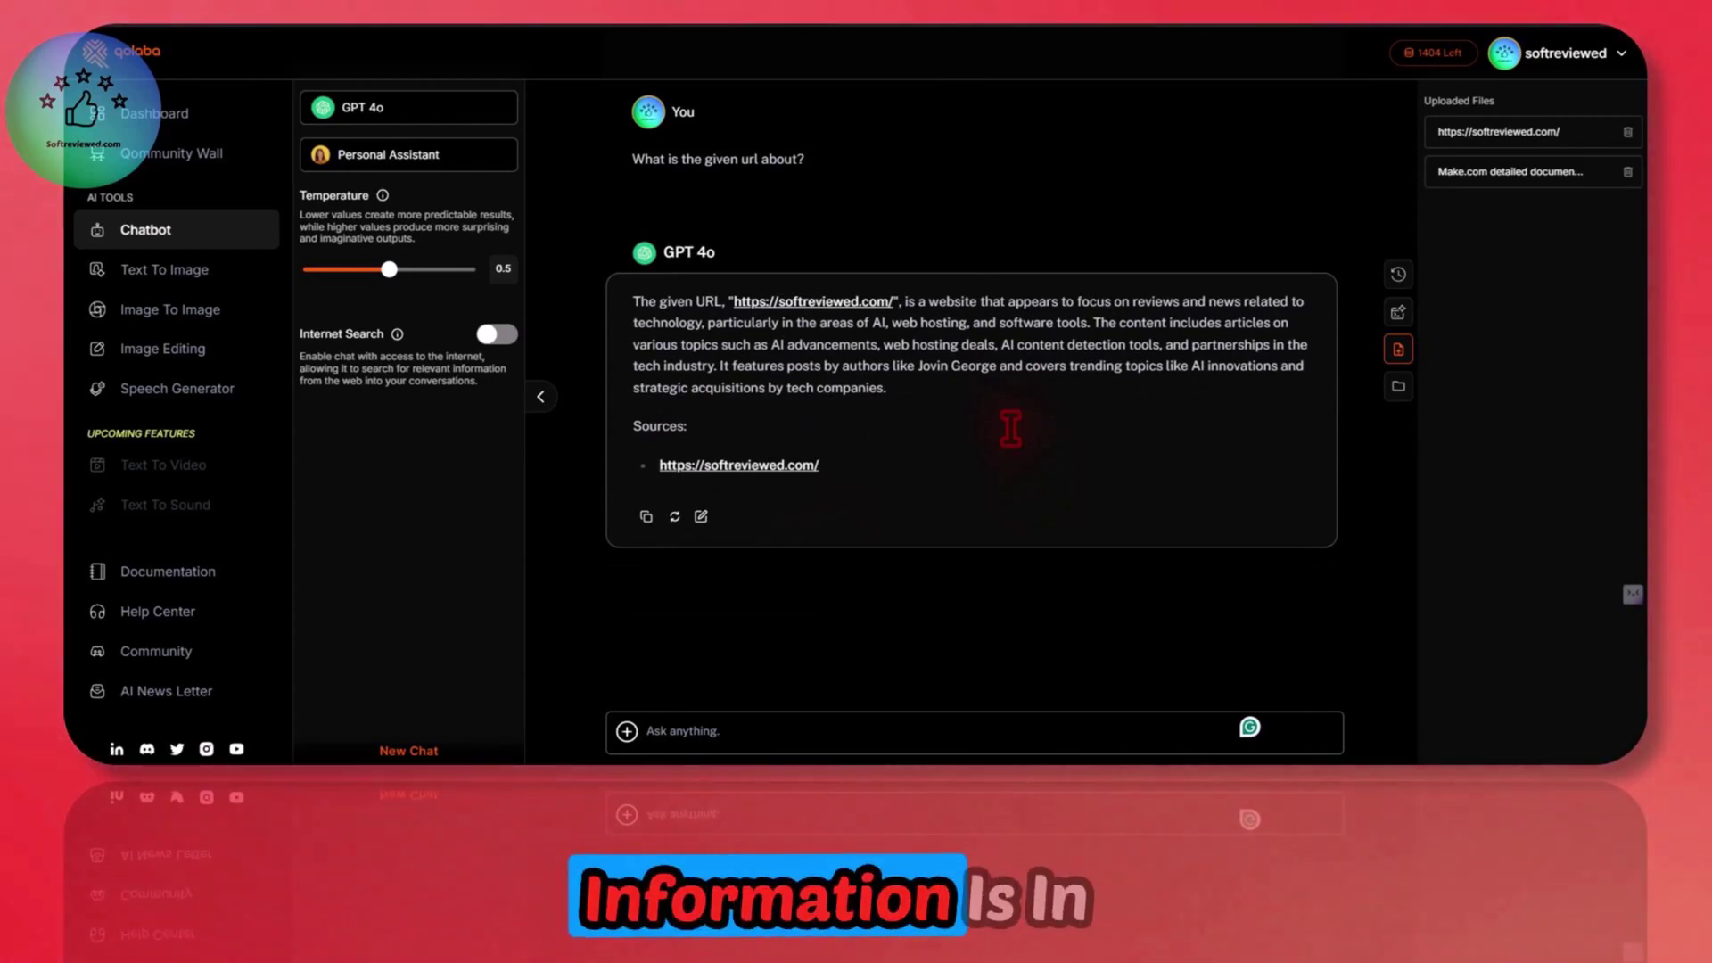
Step: Browse the Old Chats, Saved Prompts and Uploaded Files panels, discarding a new saved prompt
{"action": "left_click", "coordinate": [1398, 273]}
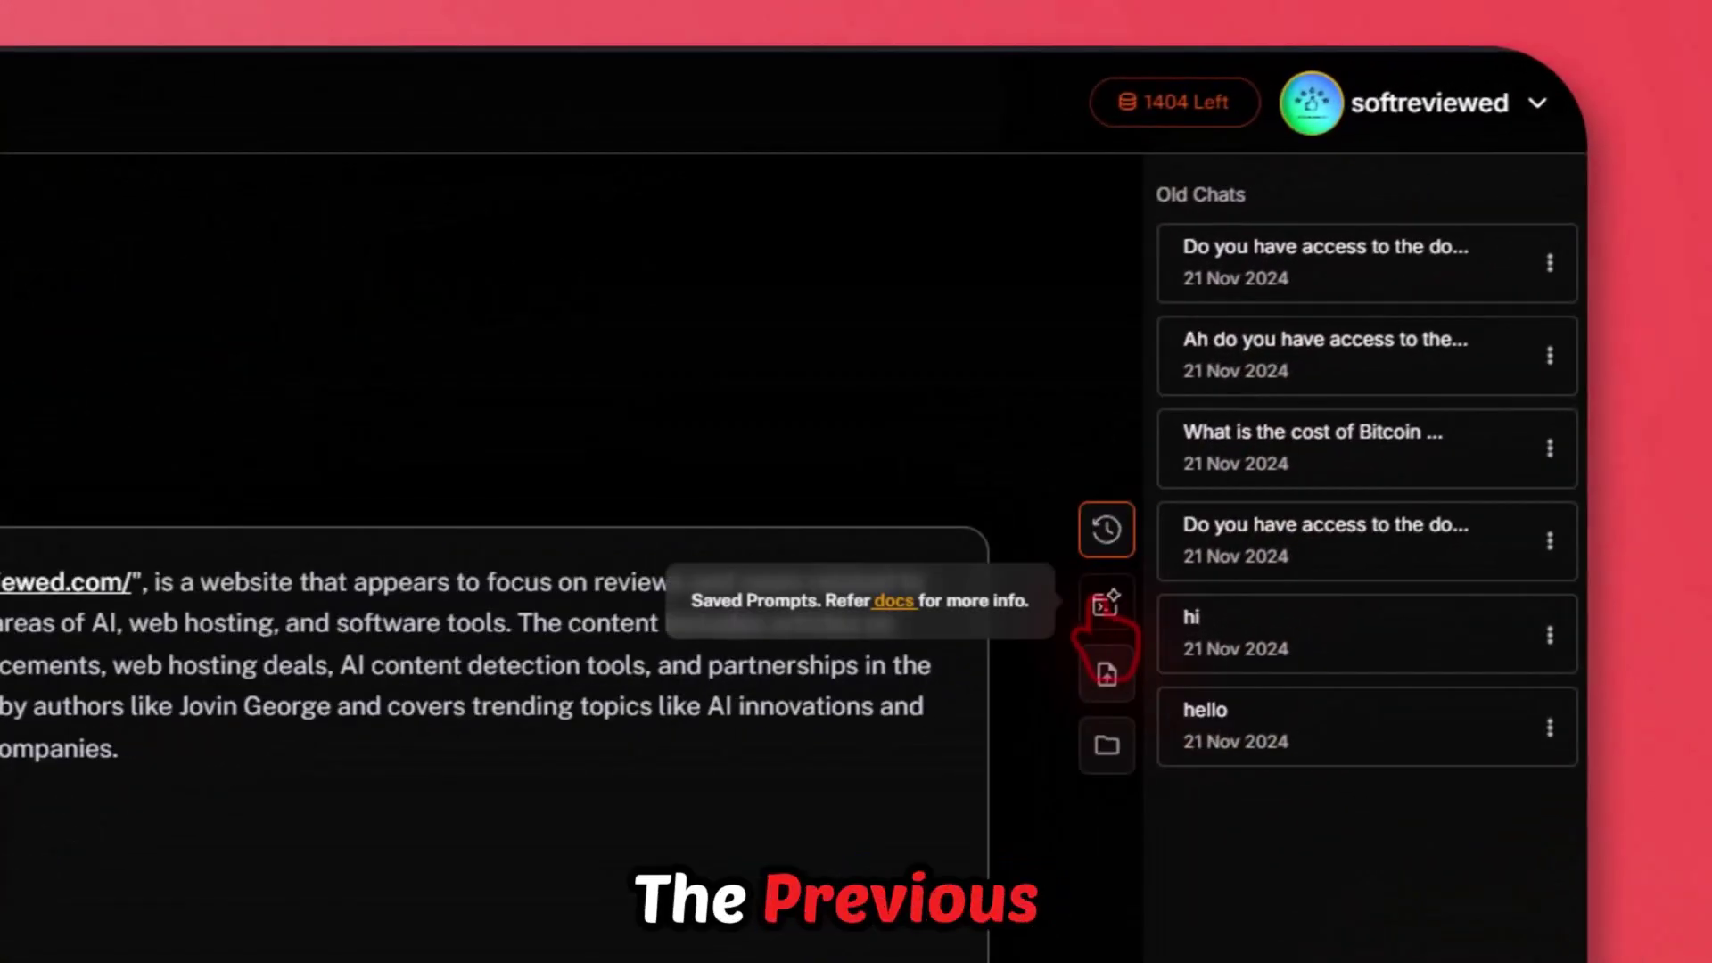
{"action": "left_click", "coordinate": [1101, 611]}
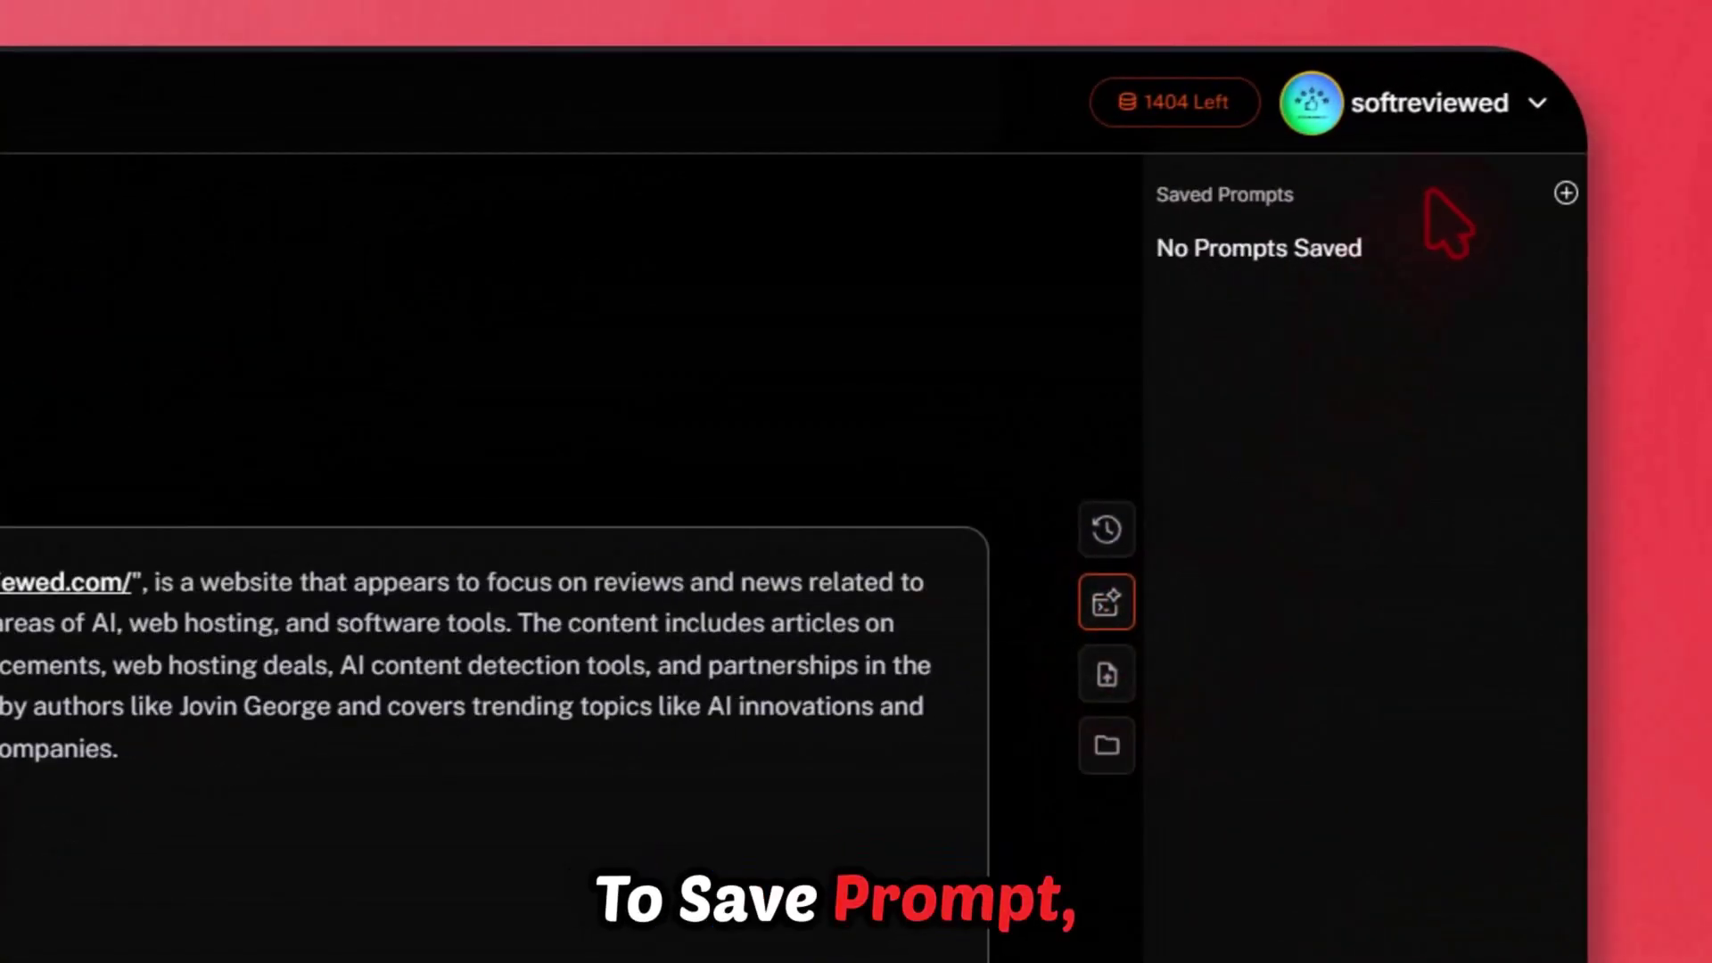
{"action": "left_click", "coordinate": [1566, 194]}
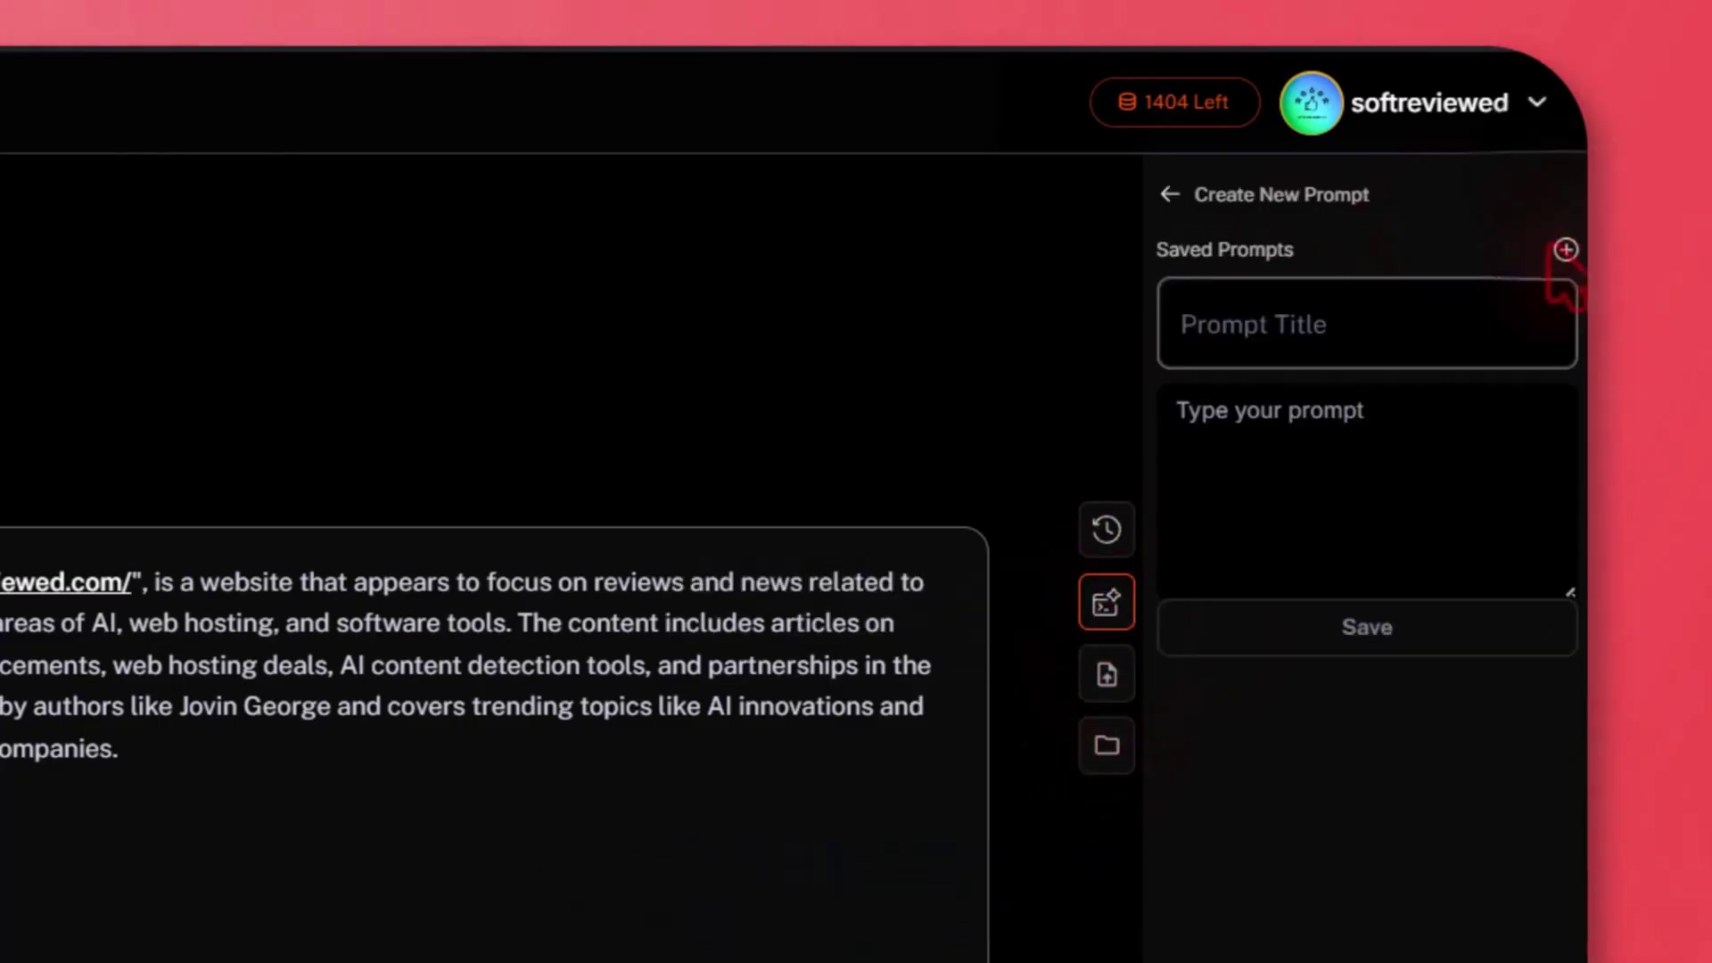
{"action": "left_click", "coordinate": [1170, 195]}
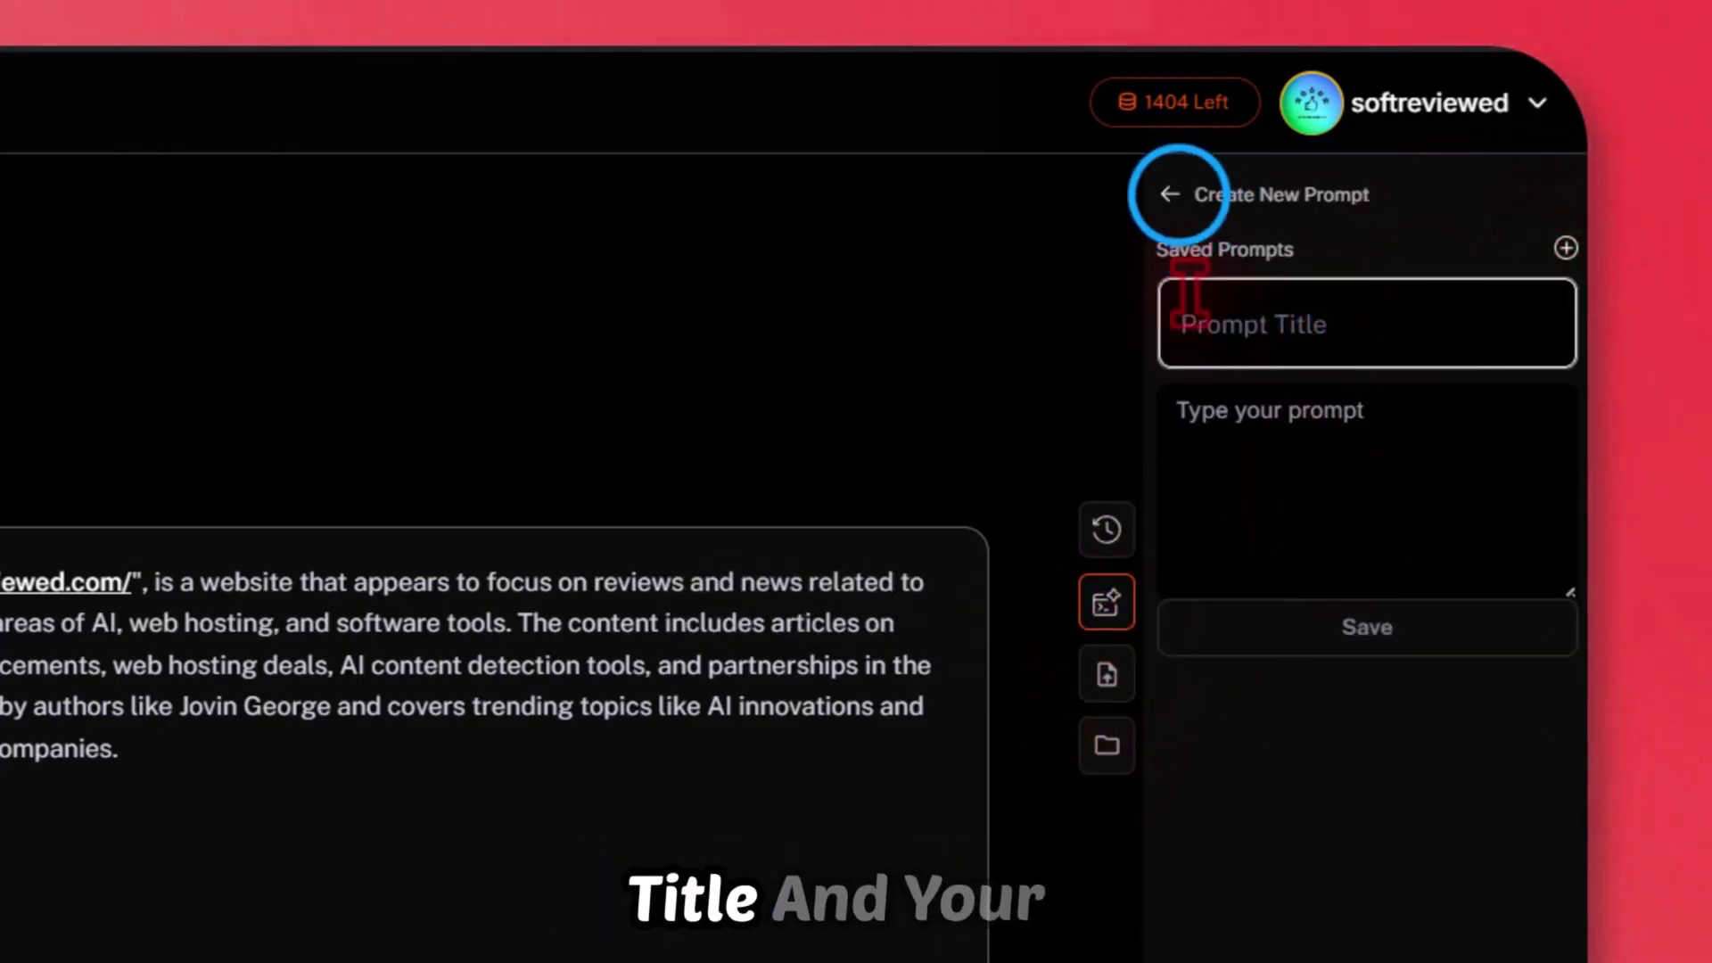
{"action": "left_click", "coordinate": [1106, 675]}
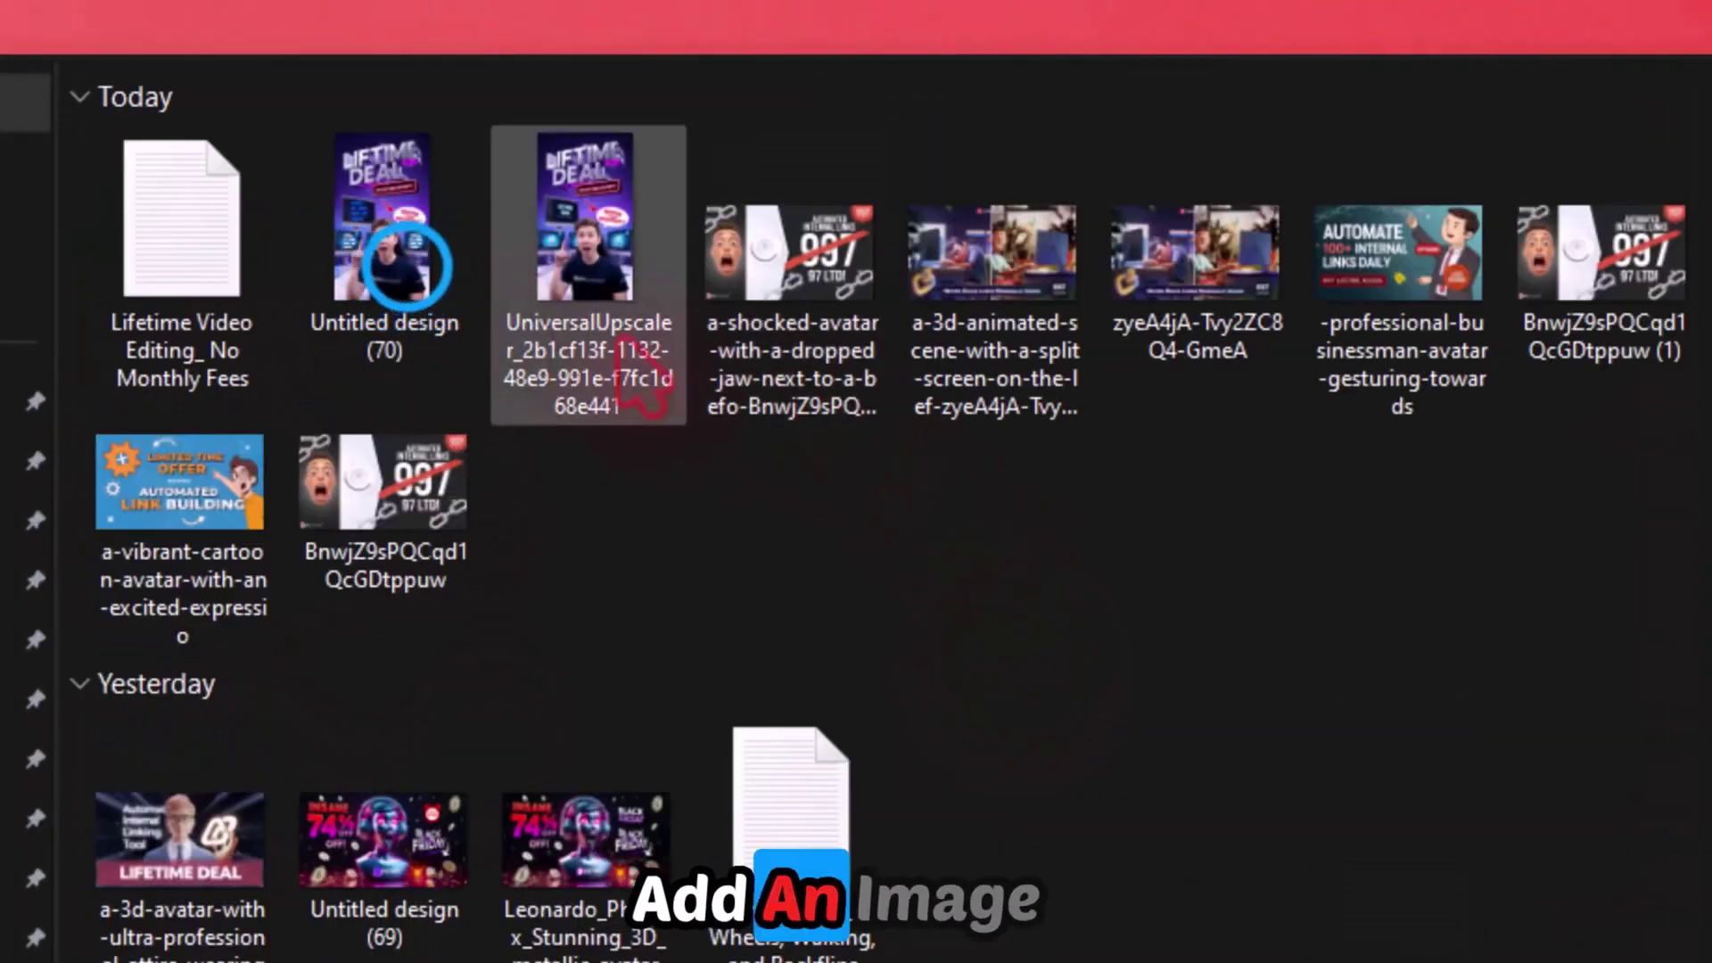
Step: Attach Untitled design (70).png and dictate 'Please describe that image?' to GPT 4o
{"action": "left_click", "coordinate": [406, 265]}
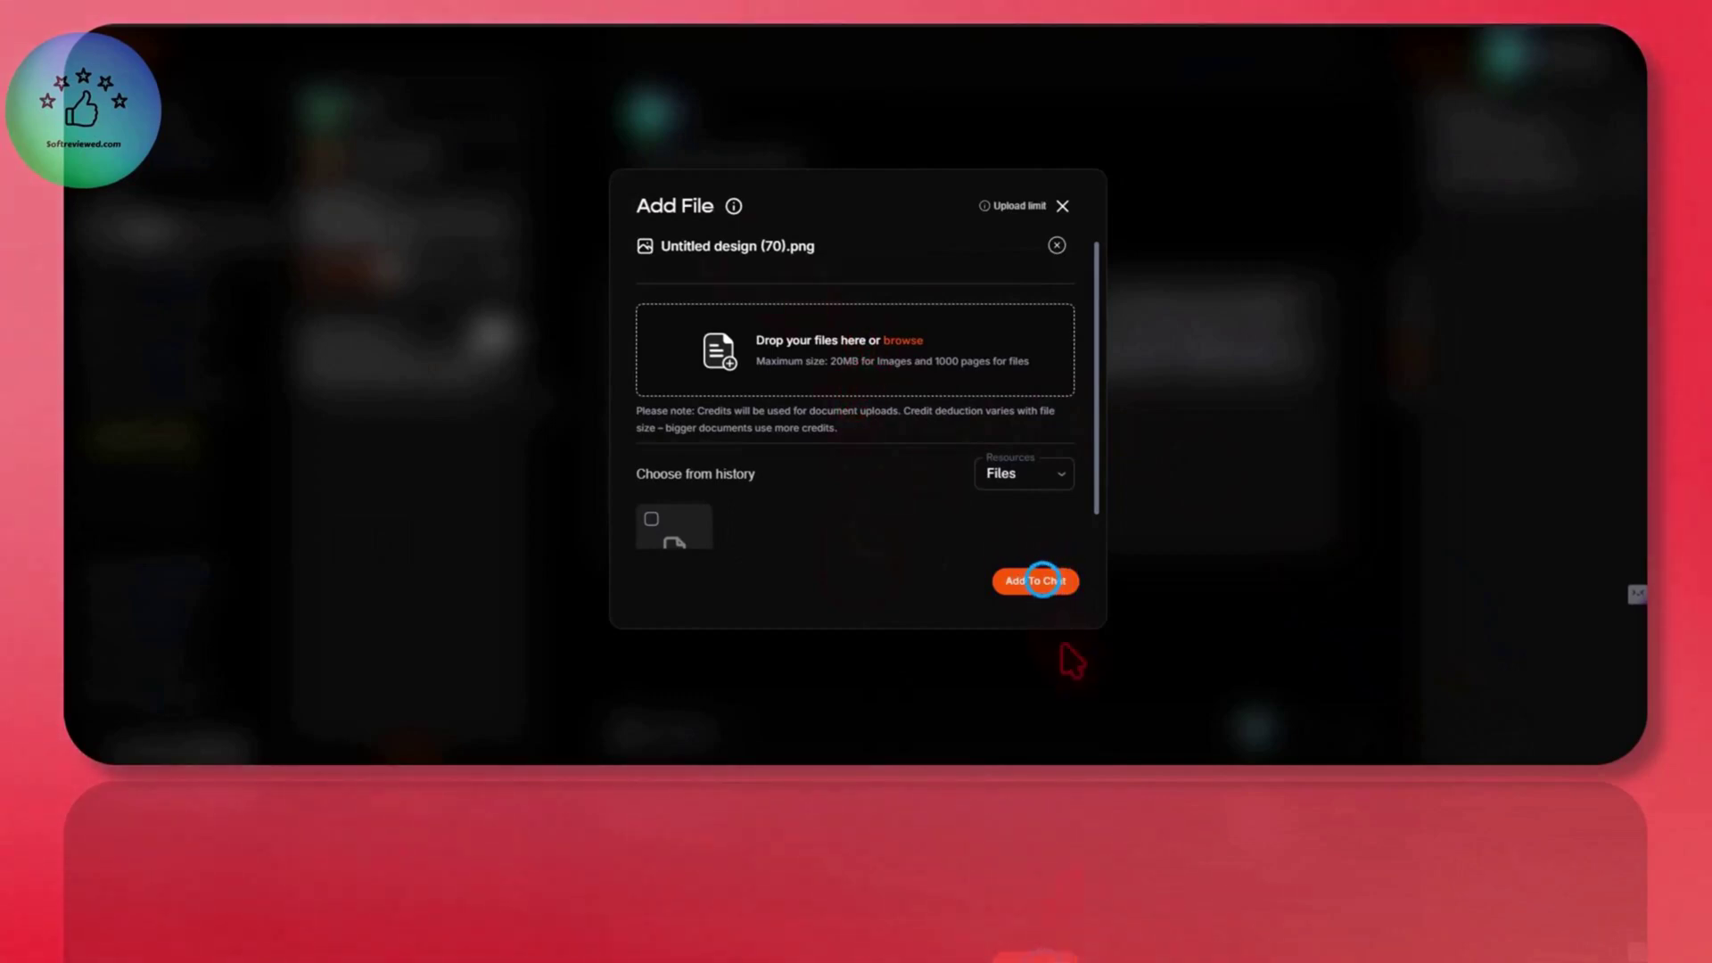
{"action": "left_click", "coordinate": [1037, 581]}
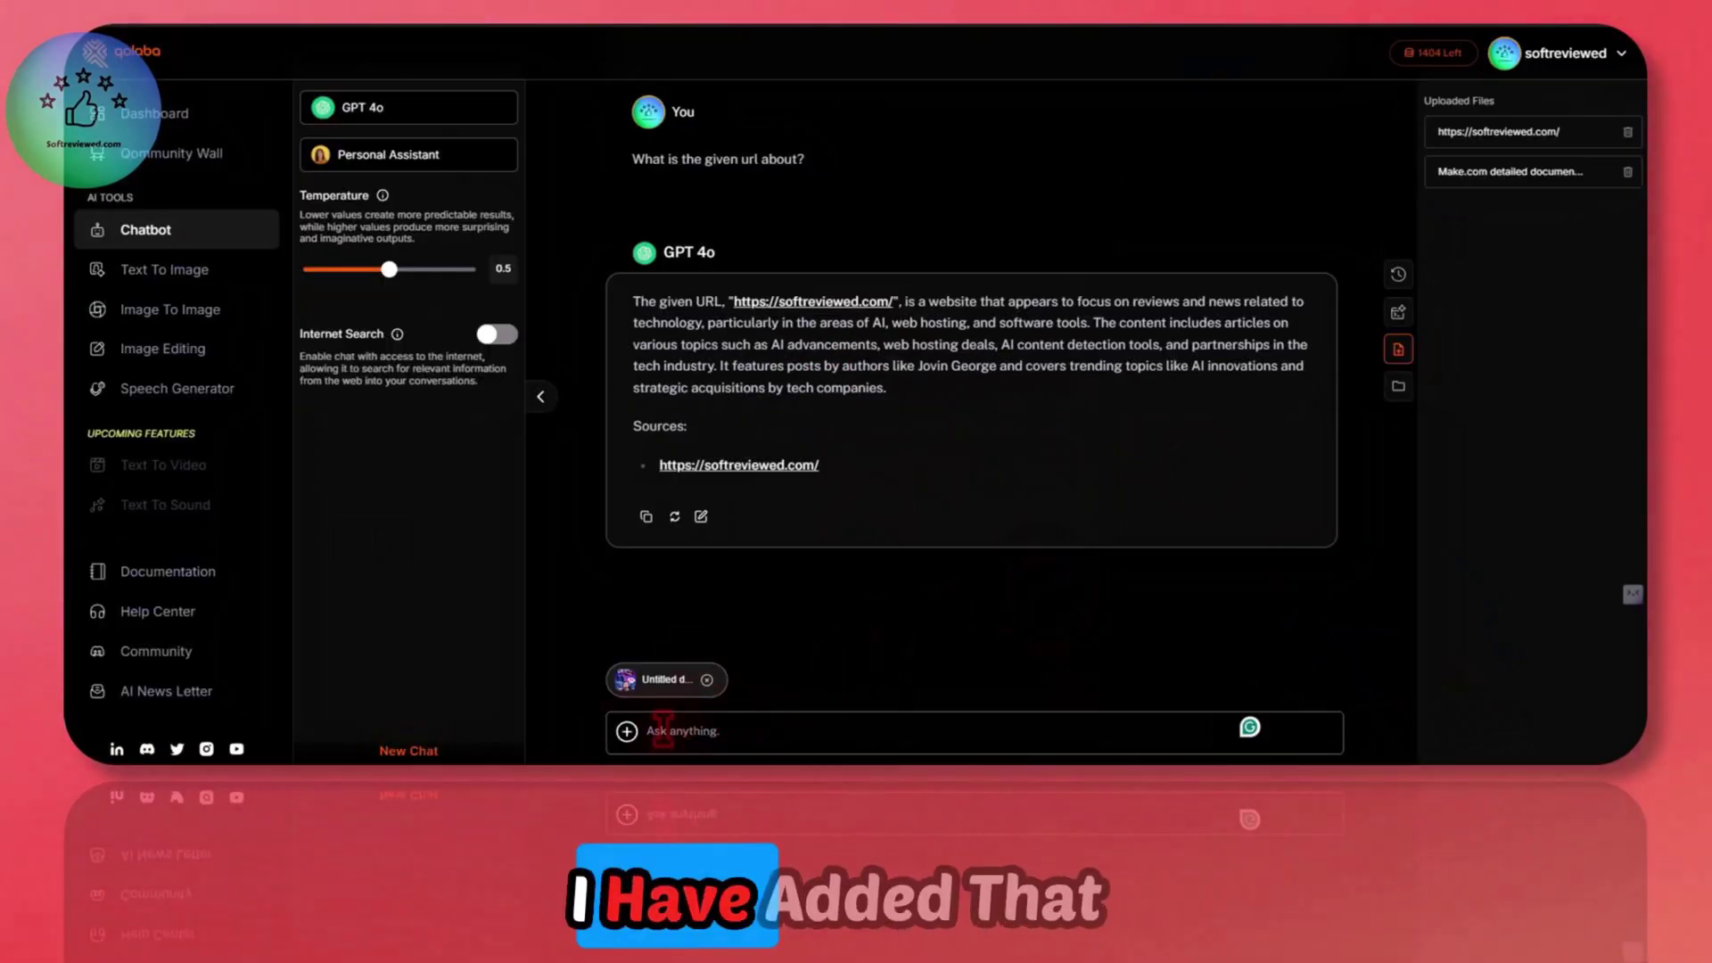
{"action": "left_click", "coordinate": [663, 733]}
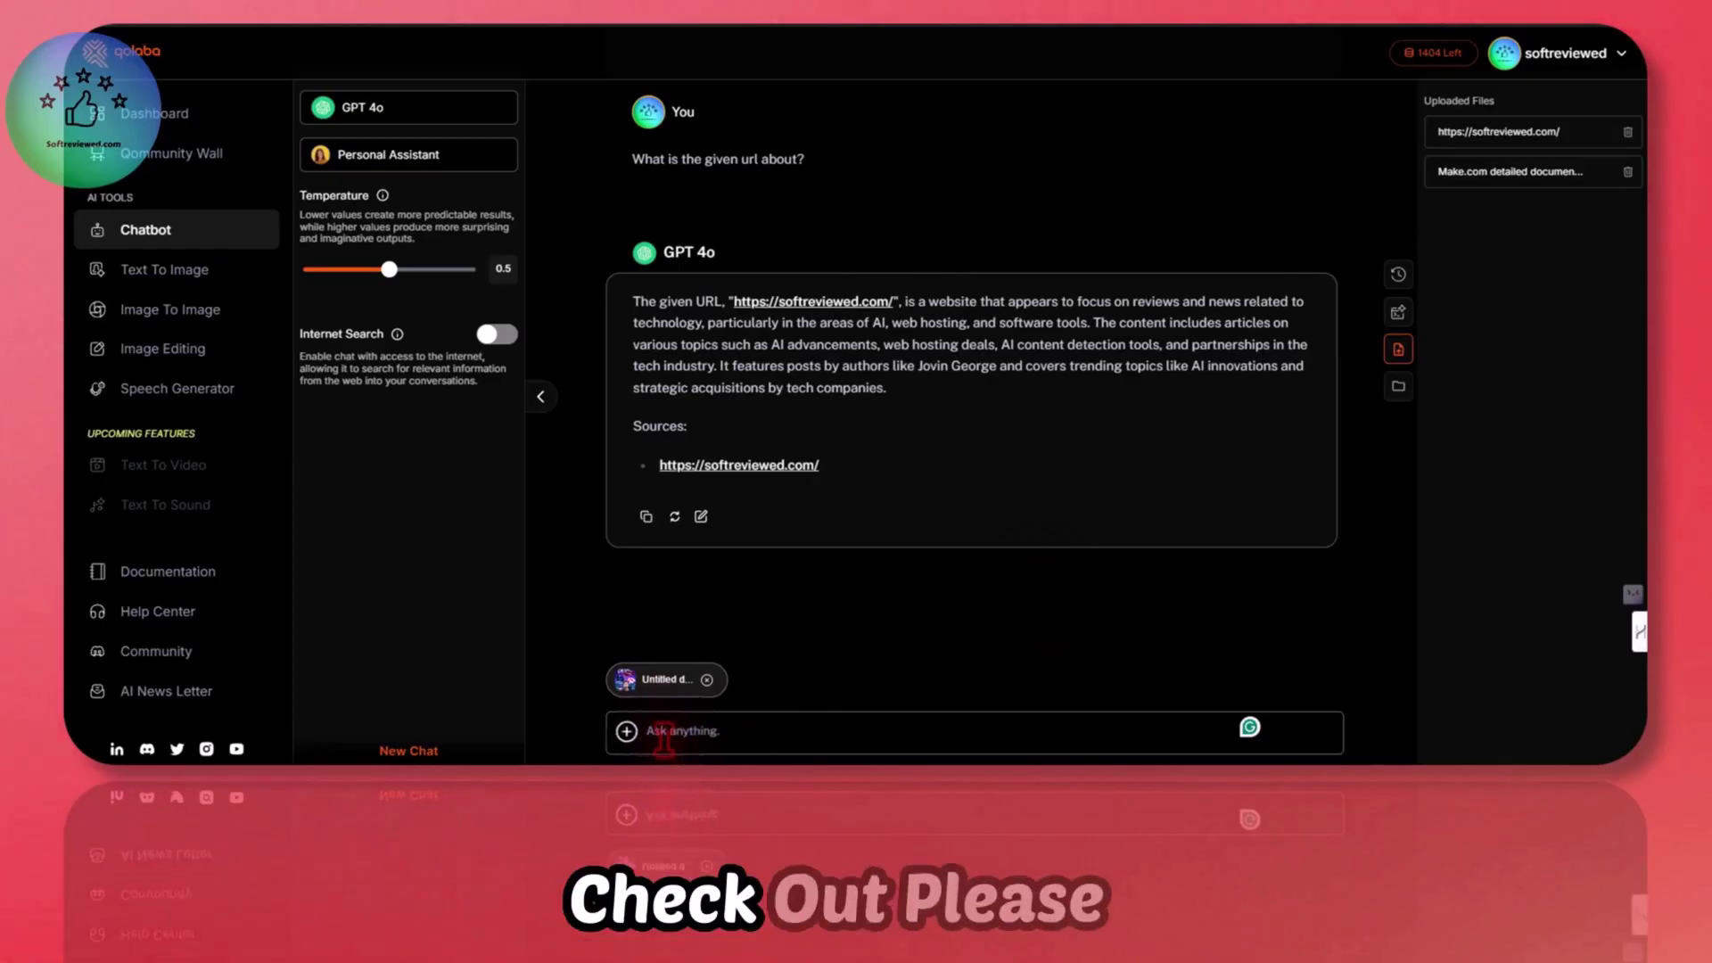
{"action": "key", "text": "super+h"}
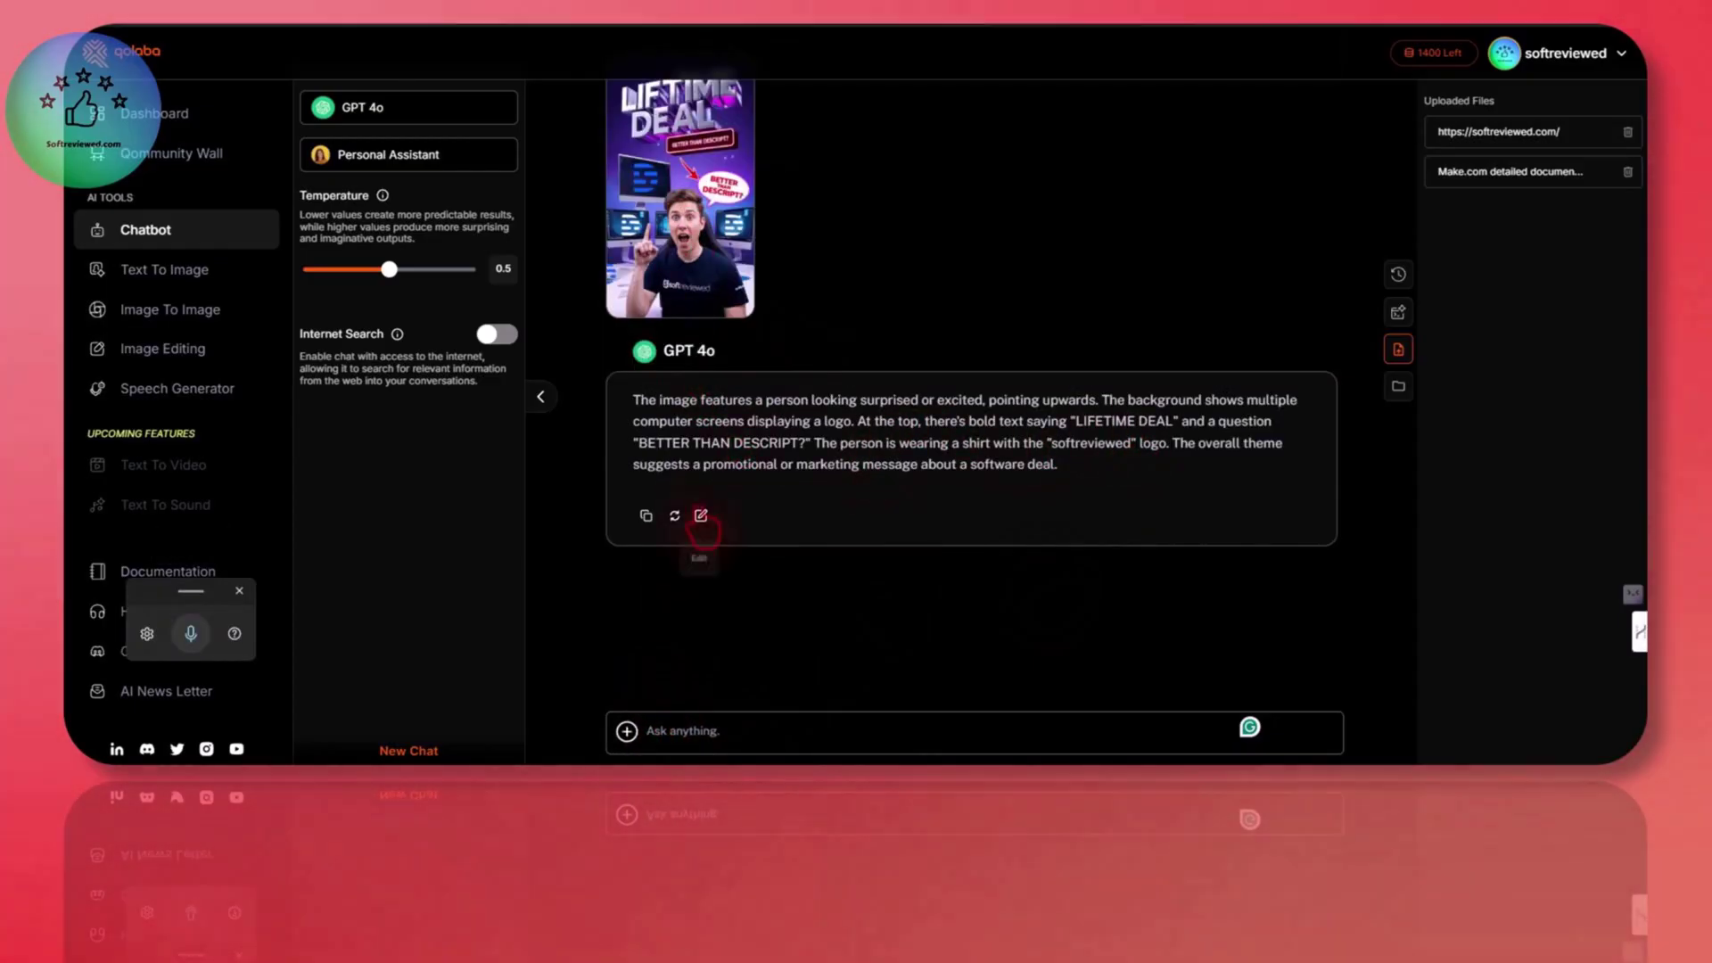
{"action": "scroll", "coordinate": [699, 523], "scroll_direction": "up", "scroll_amount": 2}
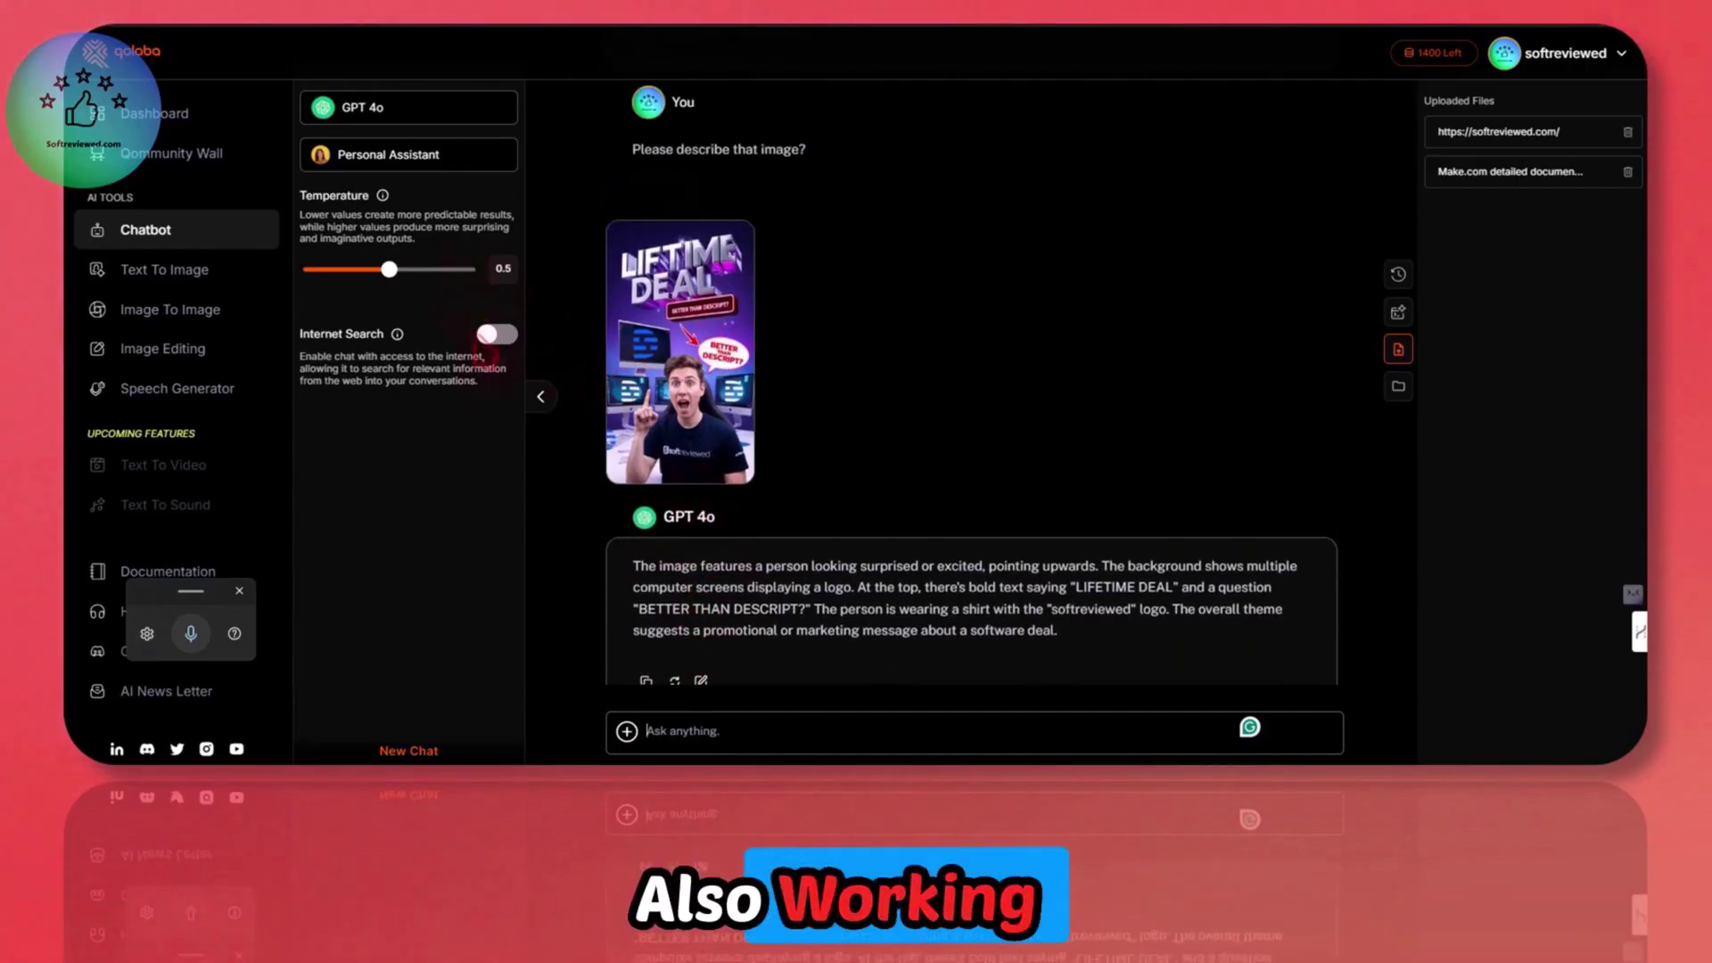
{"action": "left_click", "coordinate": [392, 155]}
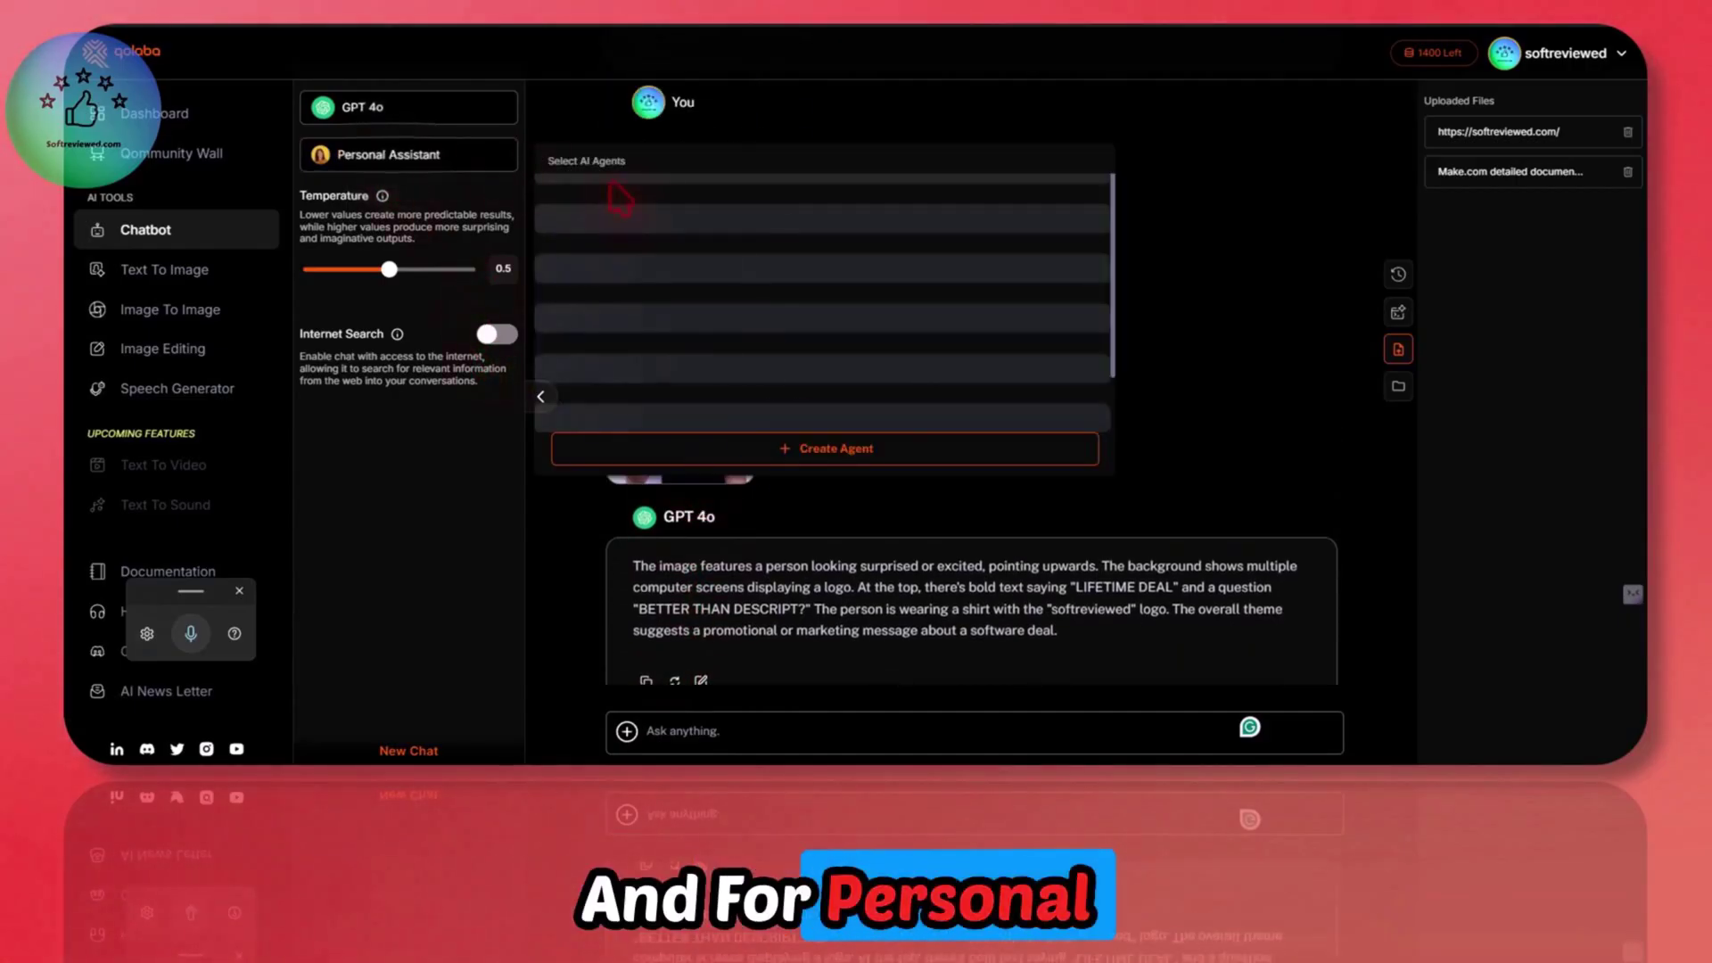
{"action": "left_click", "coordinate": [783, 448]}
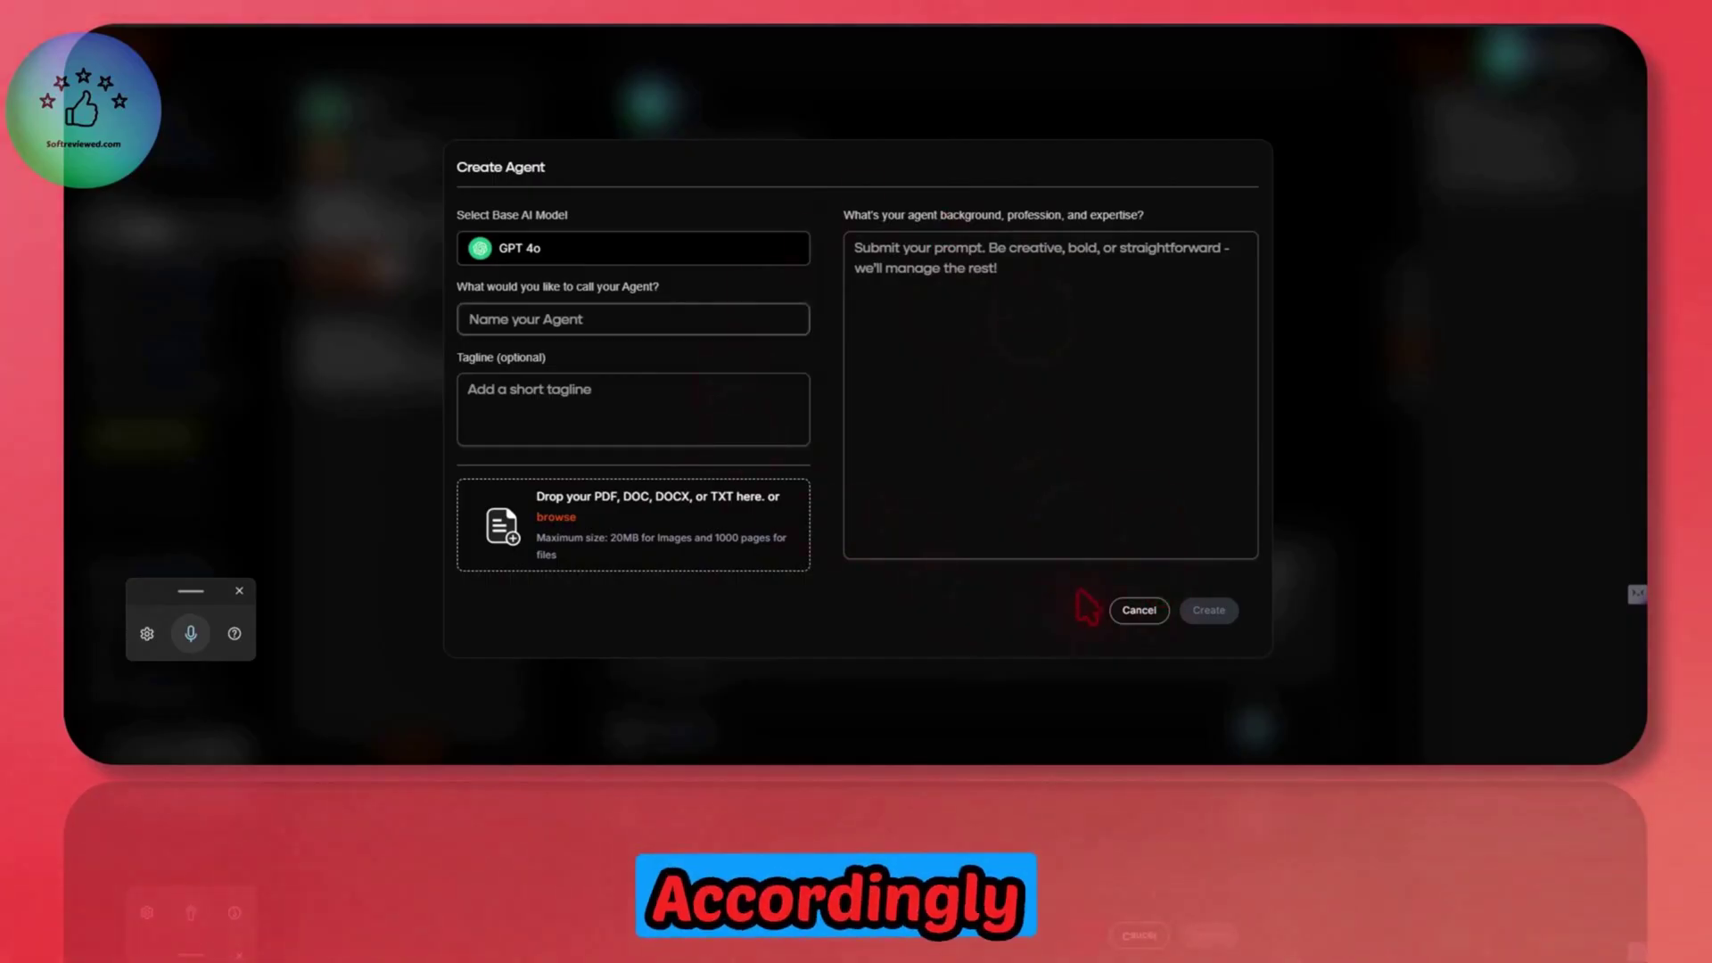
{"action": "left_click", "coordinate": [1139, 612]}
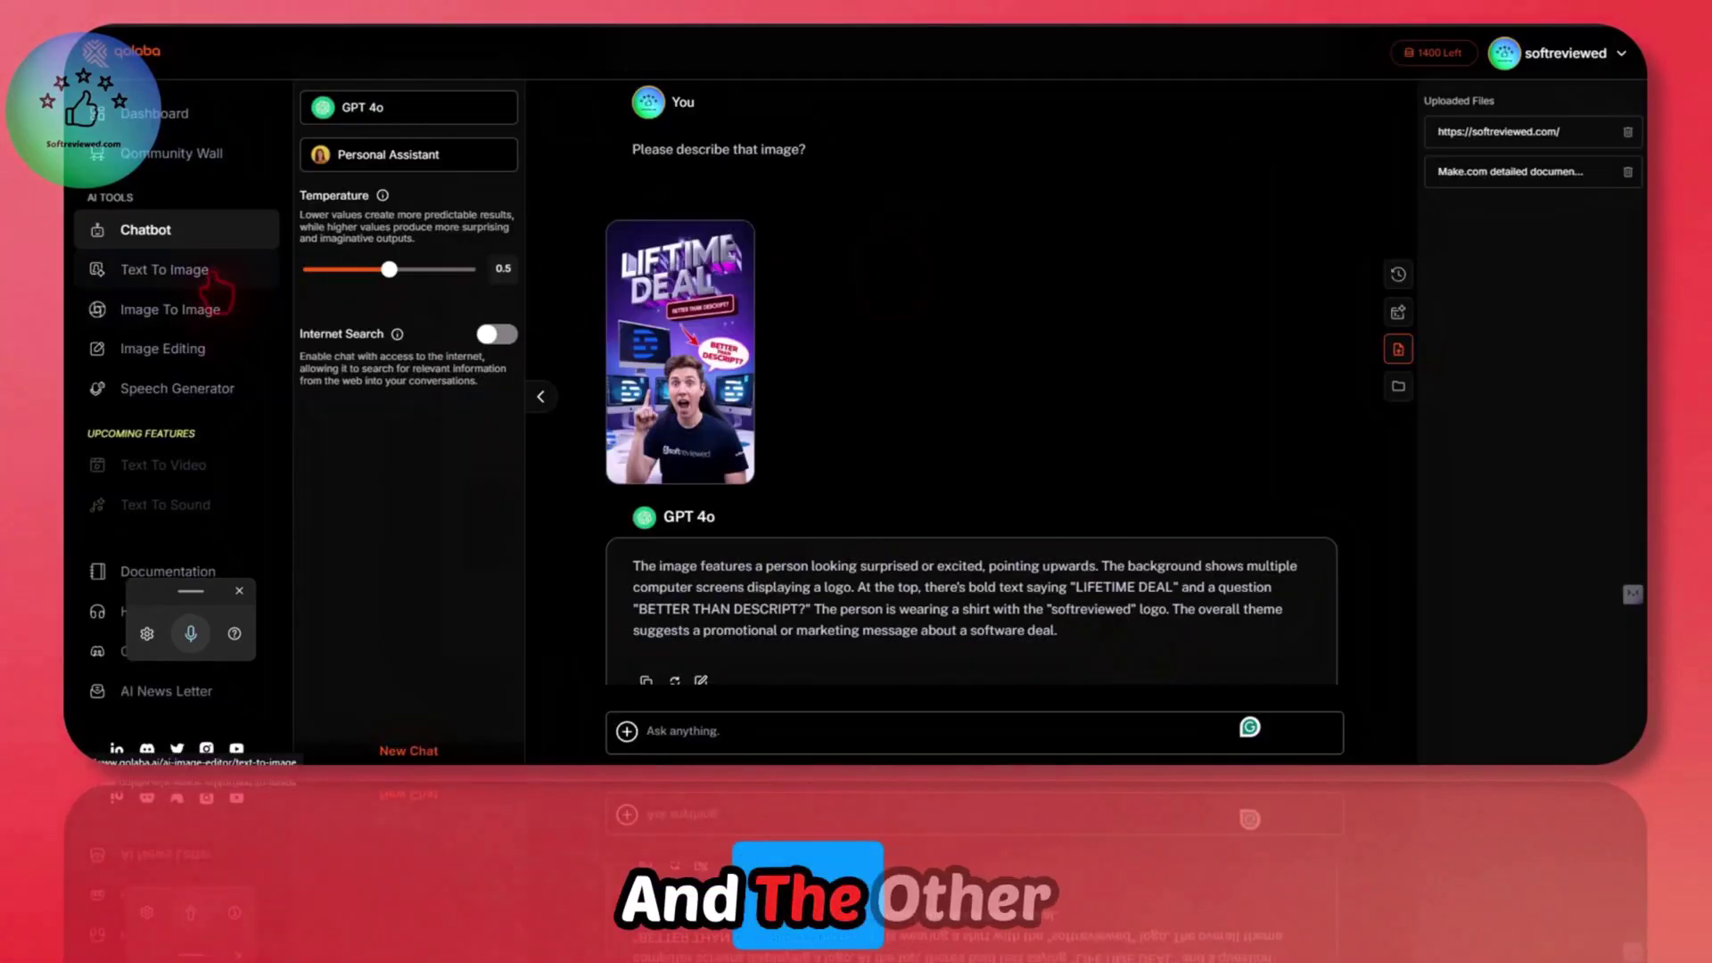
Step: View the GPT 4o chat model list, then close it unchanged
{"action": "left_click", "coordinate": [408, 107]}
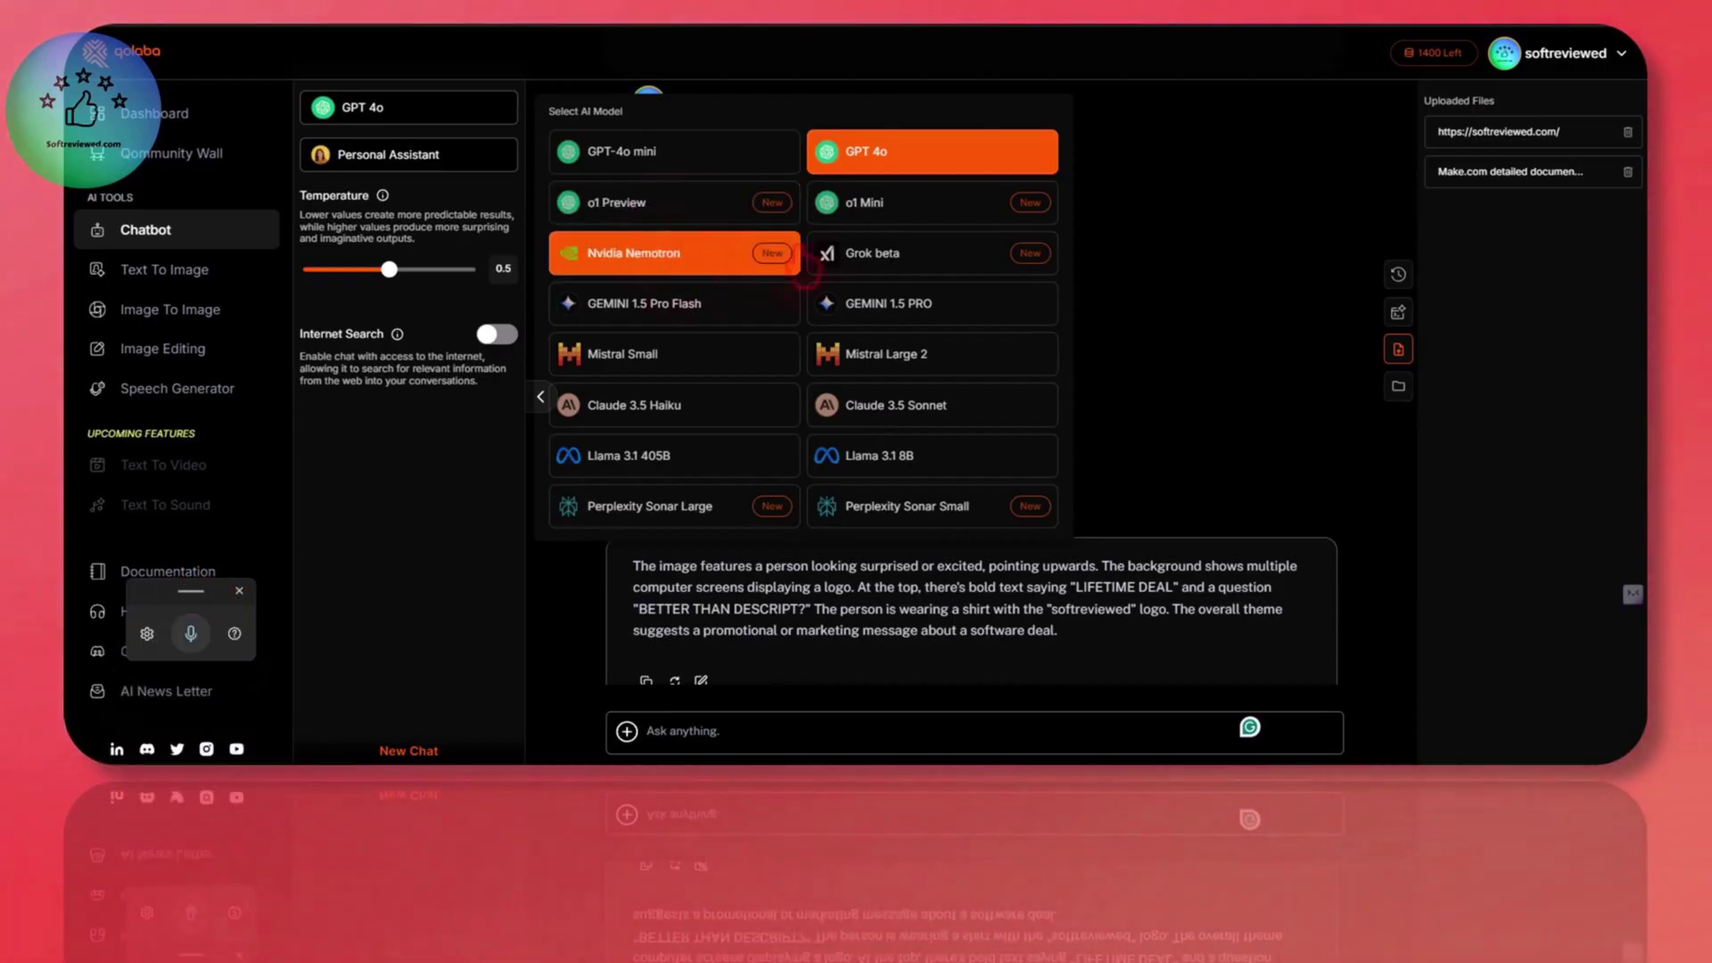
{"action": "left_click", "coordinate": [1165, 260]}
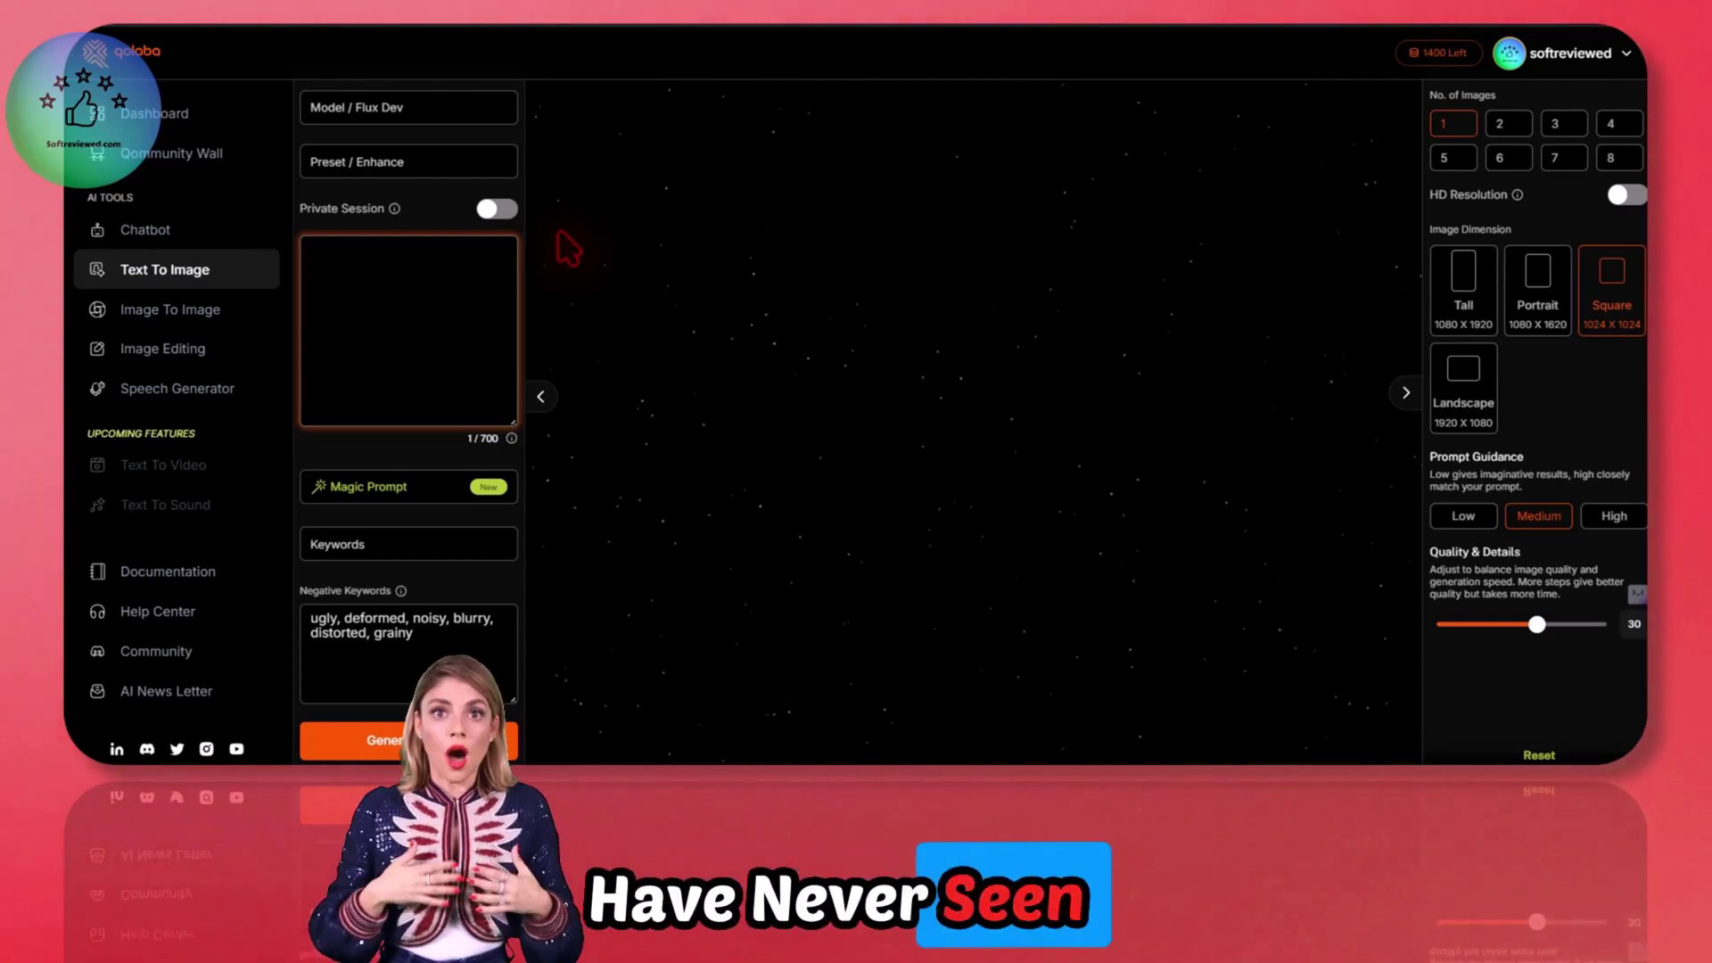
Step: Show the twelve image models, including Flux 1.1 Pro, Ideogram V2 and Dalle3
{"action": "left_click", "coordinate": [433, 102]}
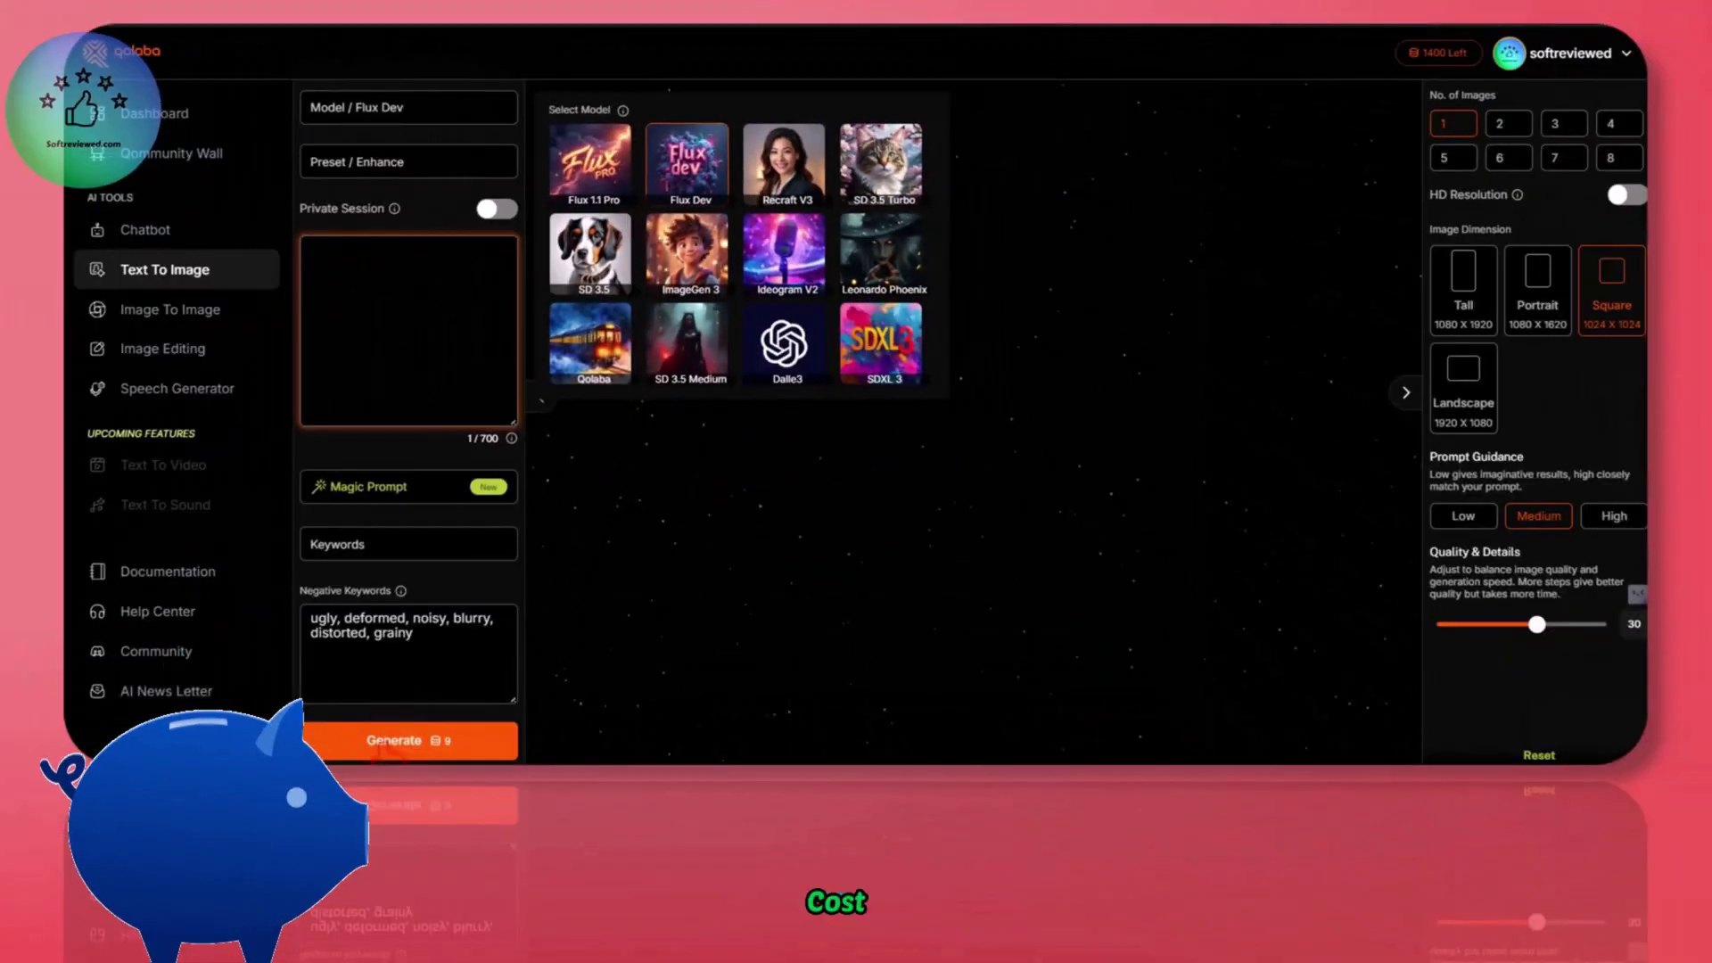
Step: Switch the image model to ImageGen 3, then Recraft V3, and return to the Make.com chat
{"action": "left_click", "coordinate": [688, 259]}
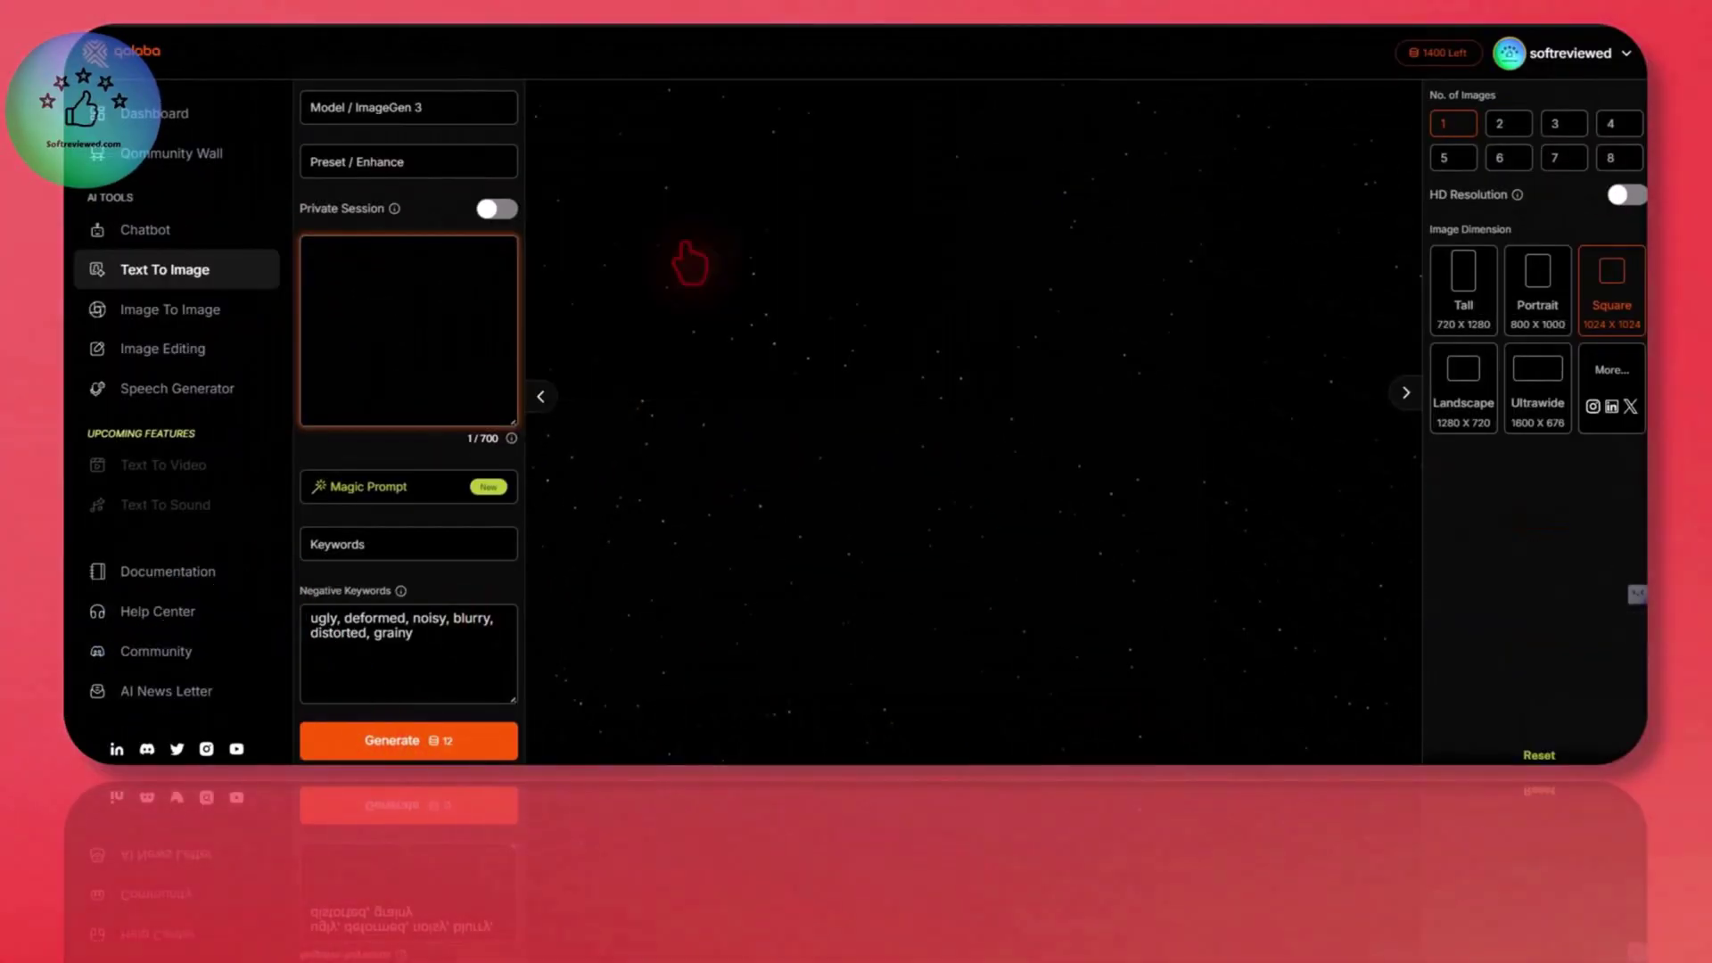
{"action": "left_click", "coordinate": [383, 102]}
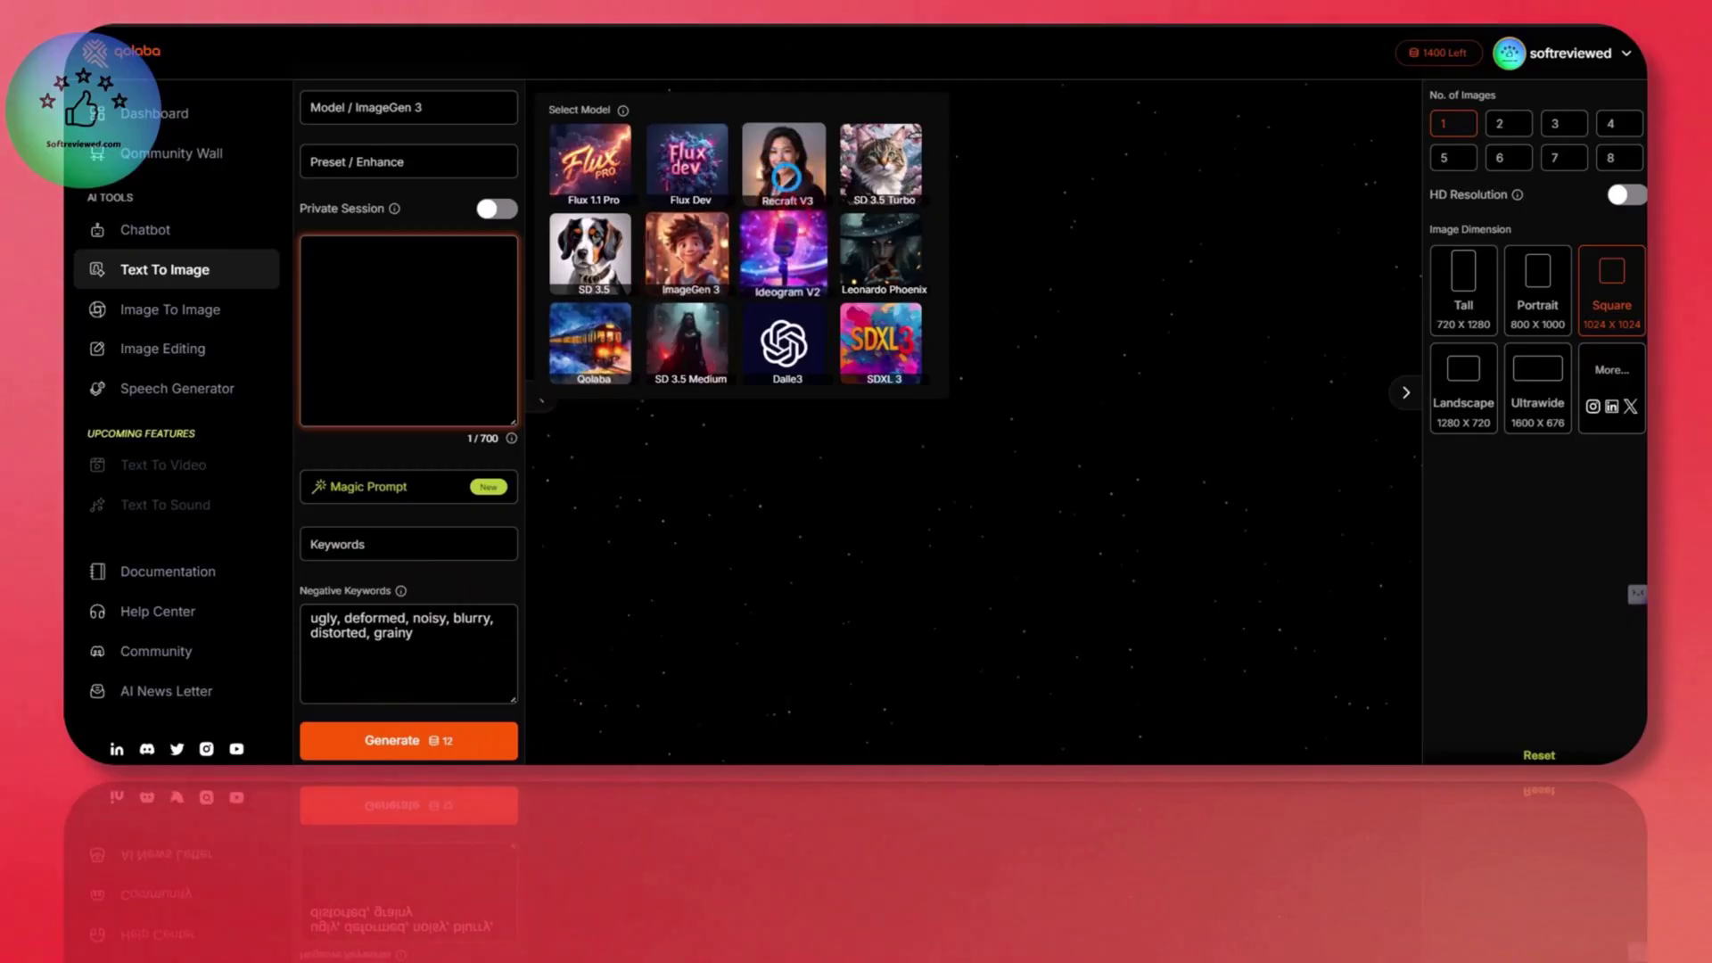
{"action": "left_click", "coordinate": [788, 185]}
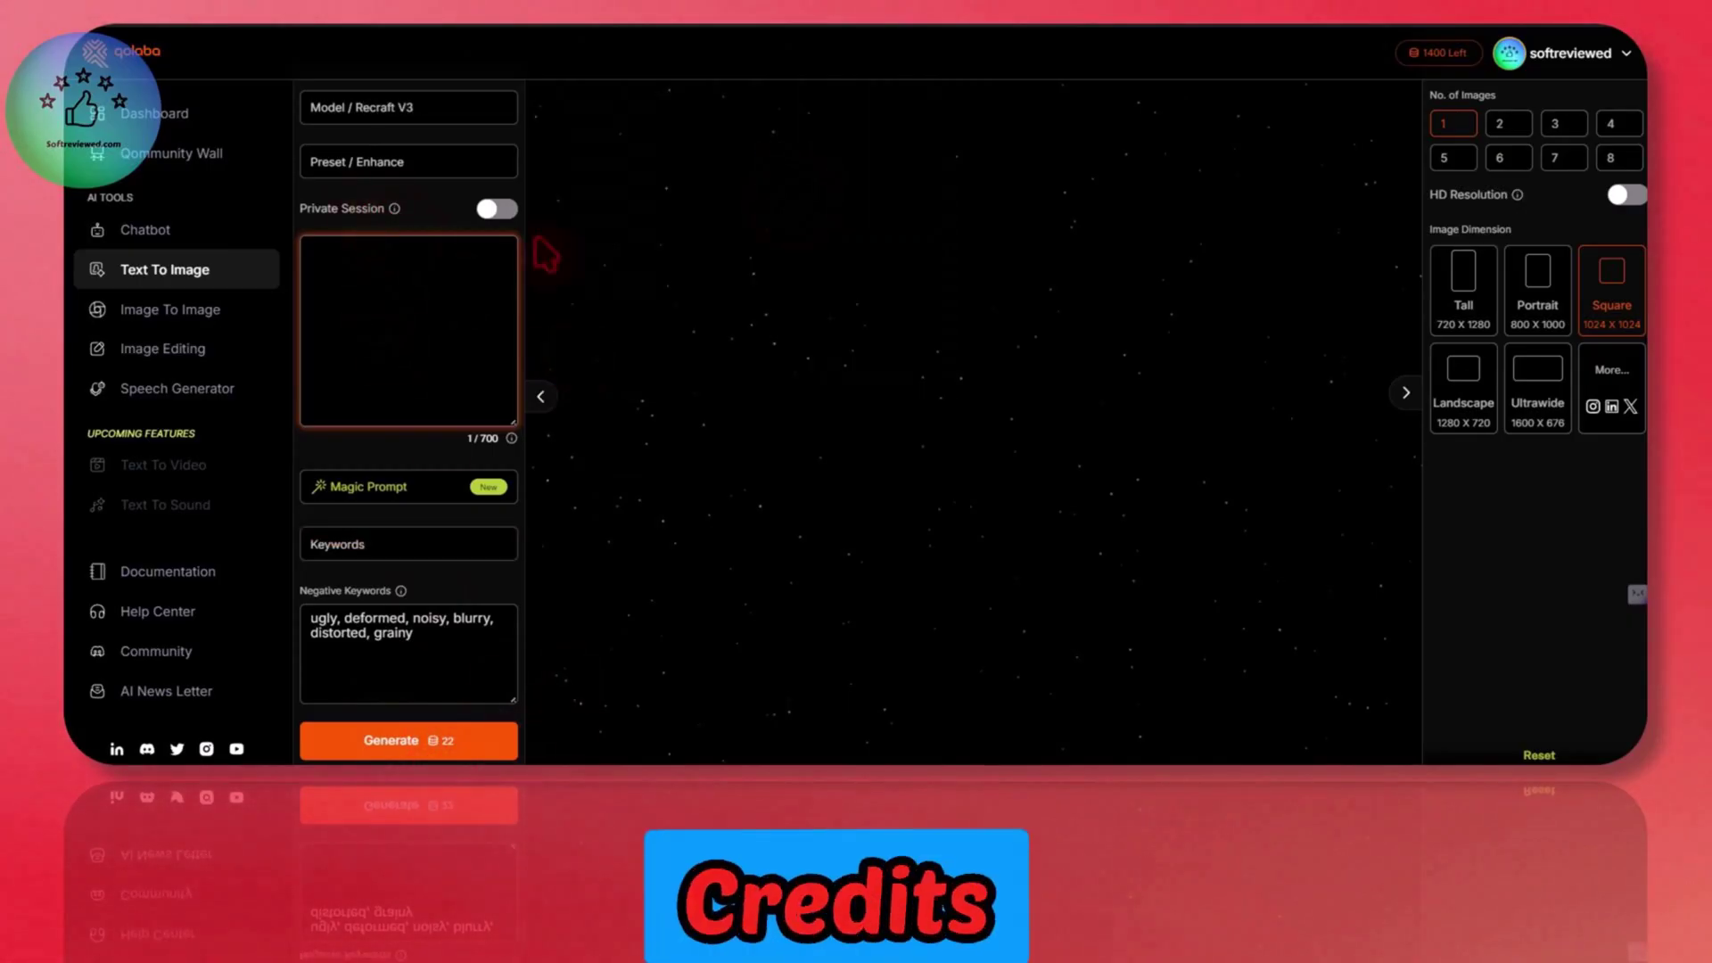
{"action": "left_click", "coordinate": [147, 229]}
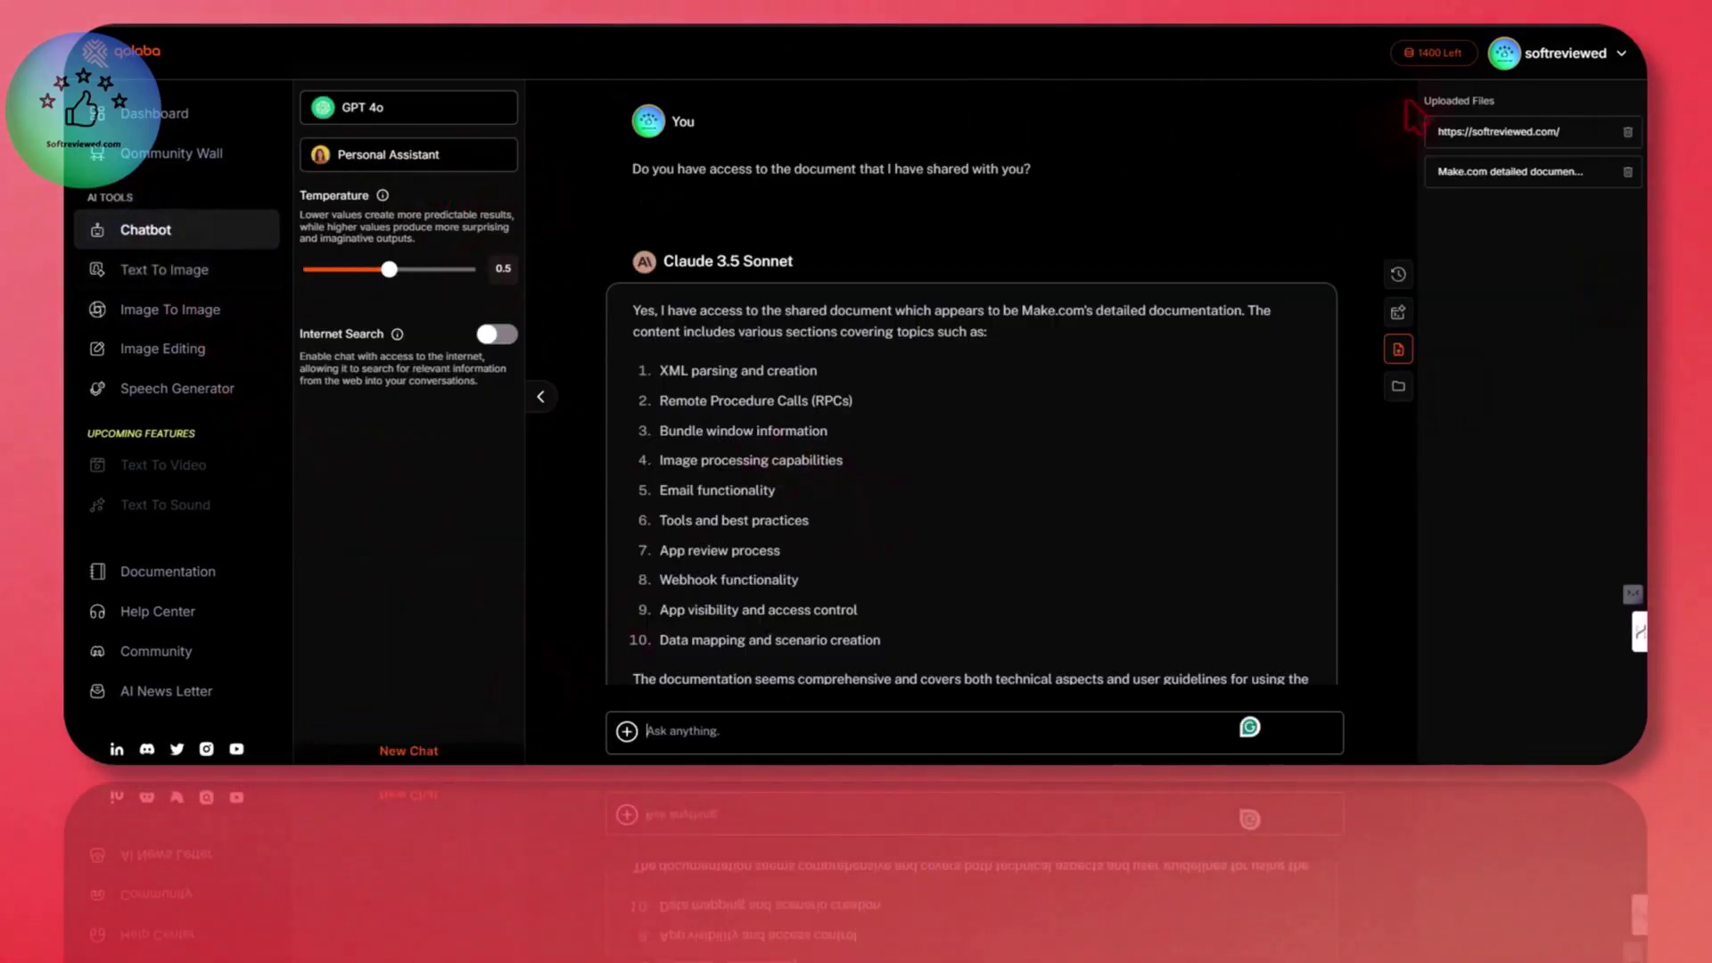
Step: Check the GPT 4o model list without changing it, and start a fresh empty chat
{"action": "scroll", "coordinate": [1024, 420], "scroll_direction": "down", "scroll_amount": 10}
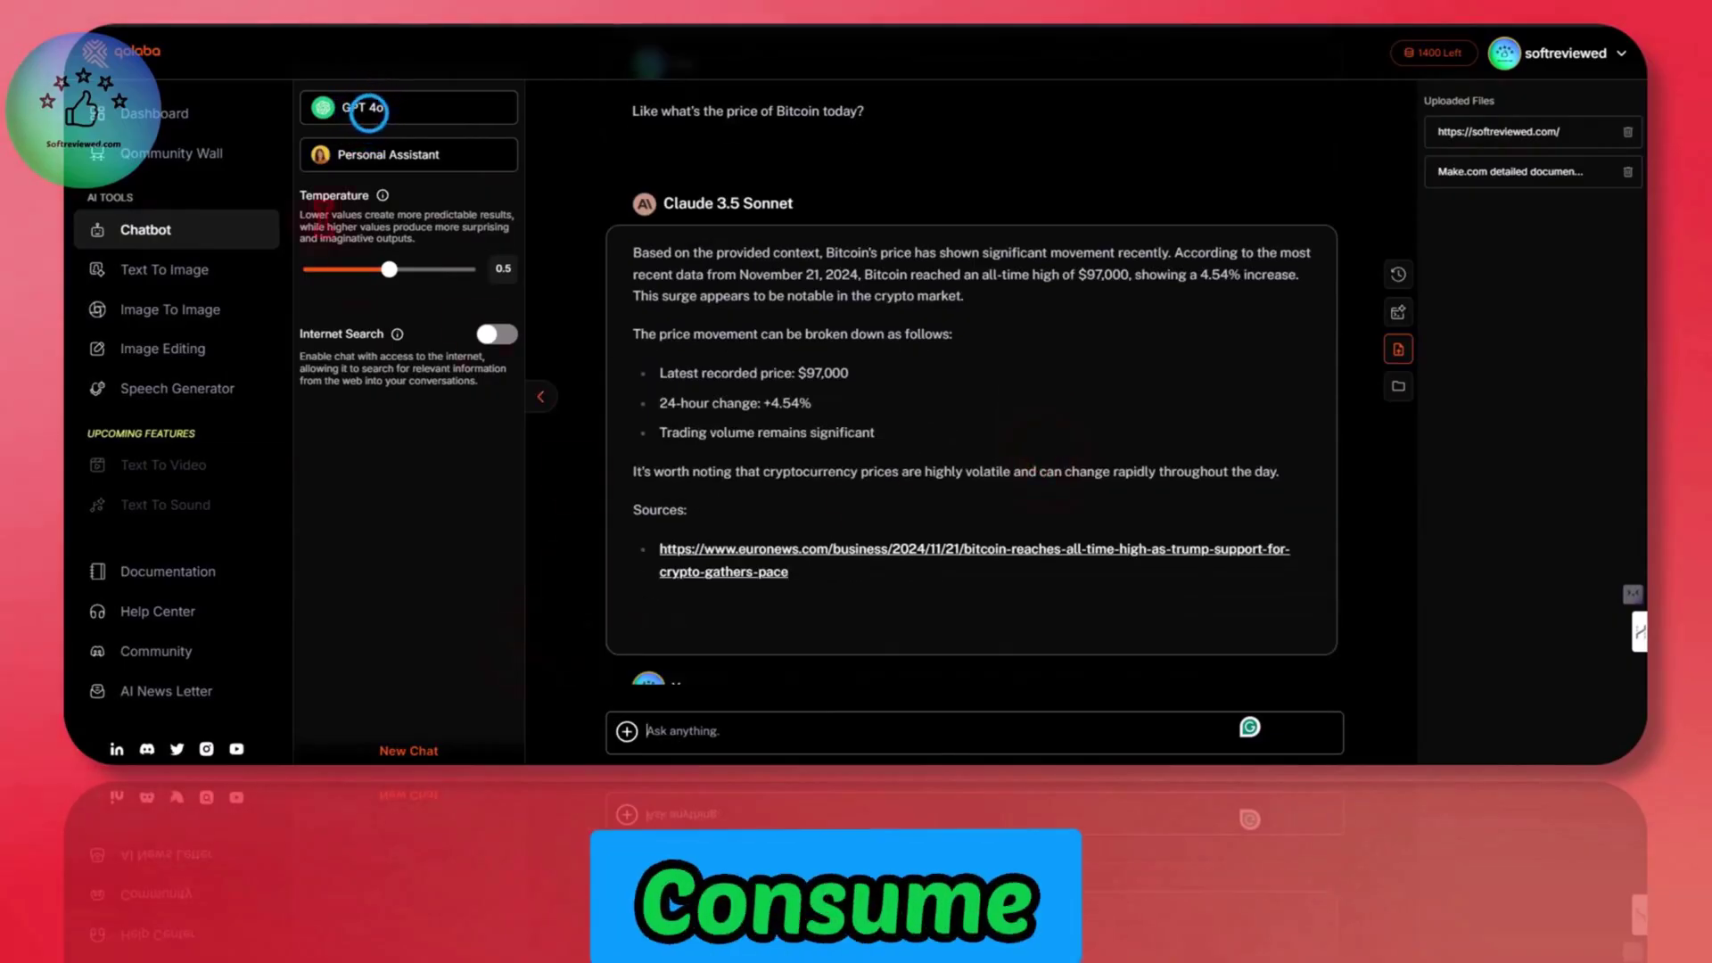
{"action": "left_click", "coordinate": [398, 107]}
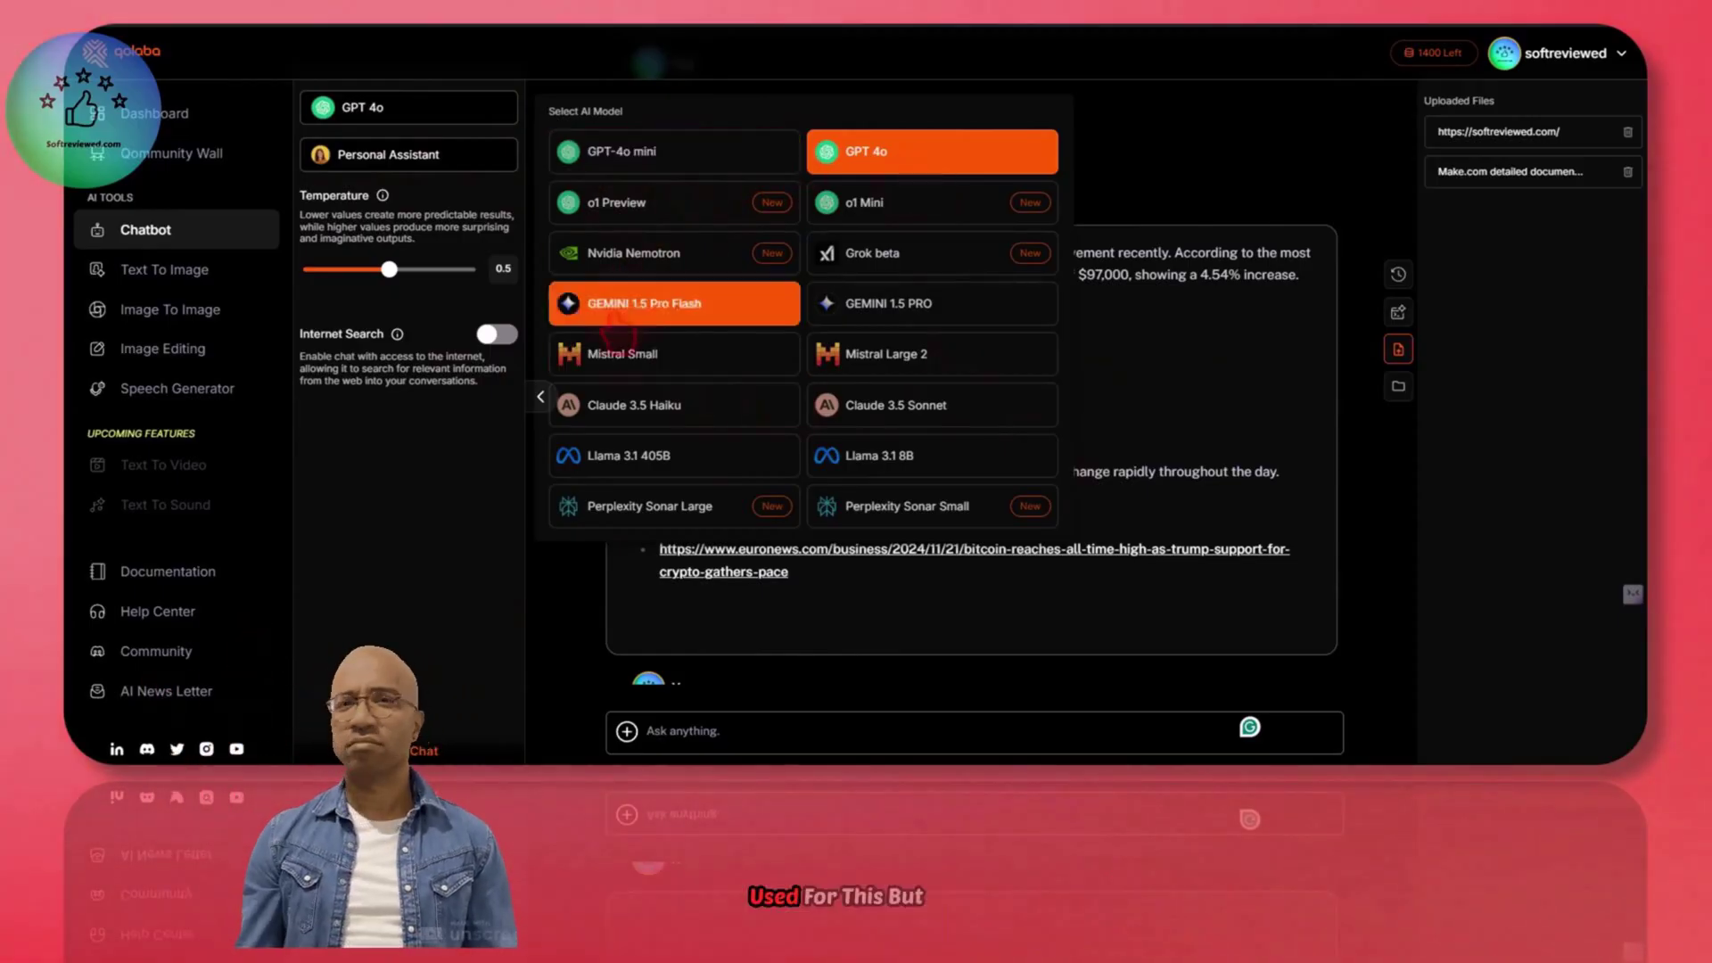
{"action": "left_click", "coordinate": [1204, 346]}
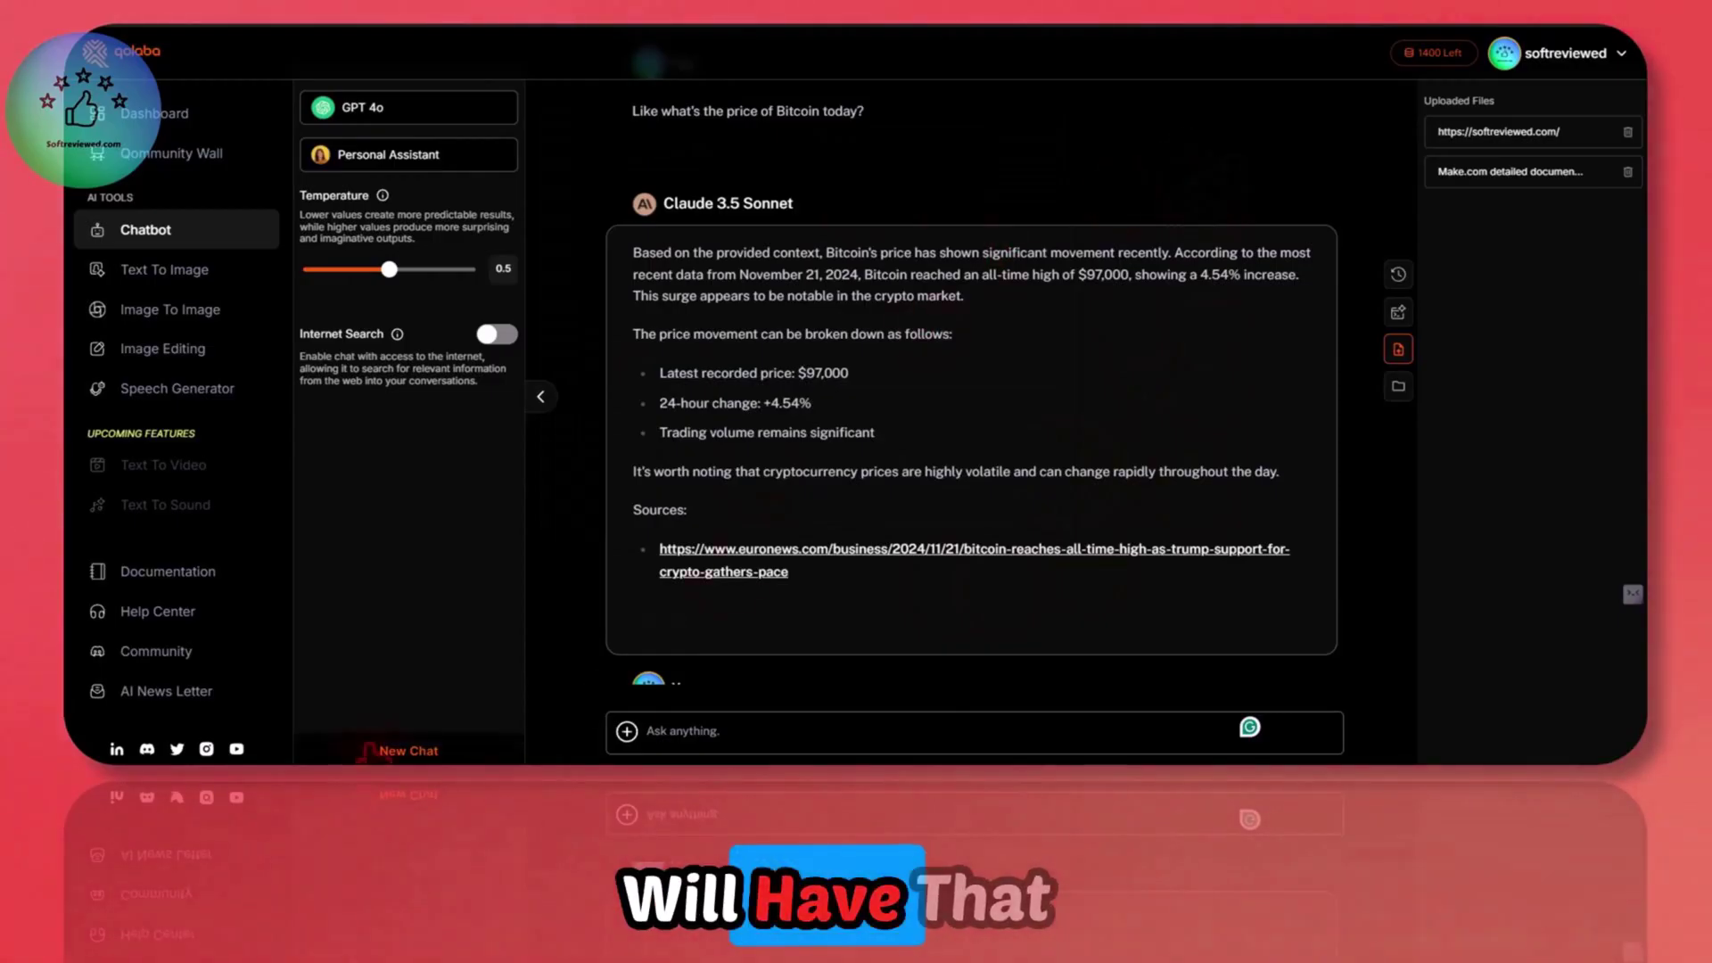
{"action": "left_click", "coordinate": [393, 749]}
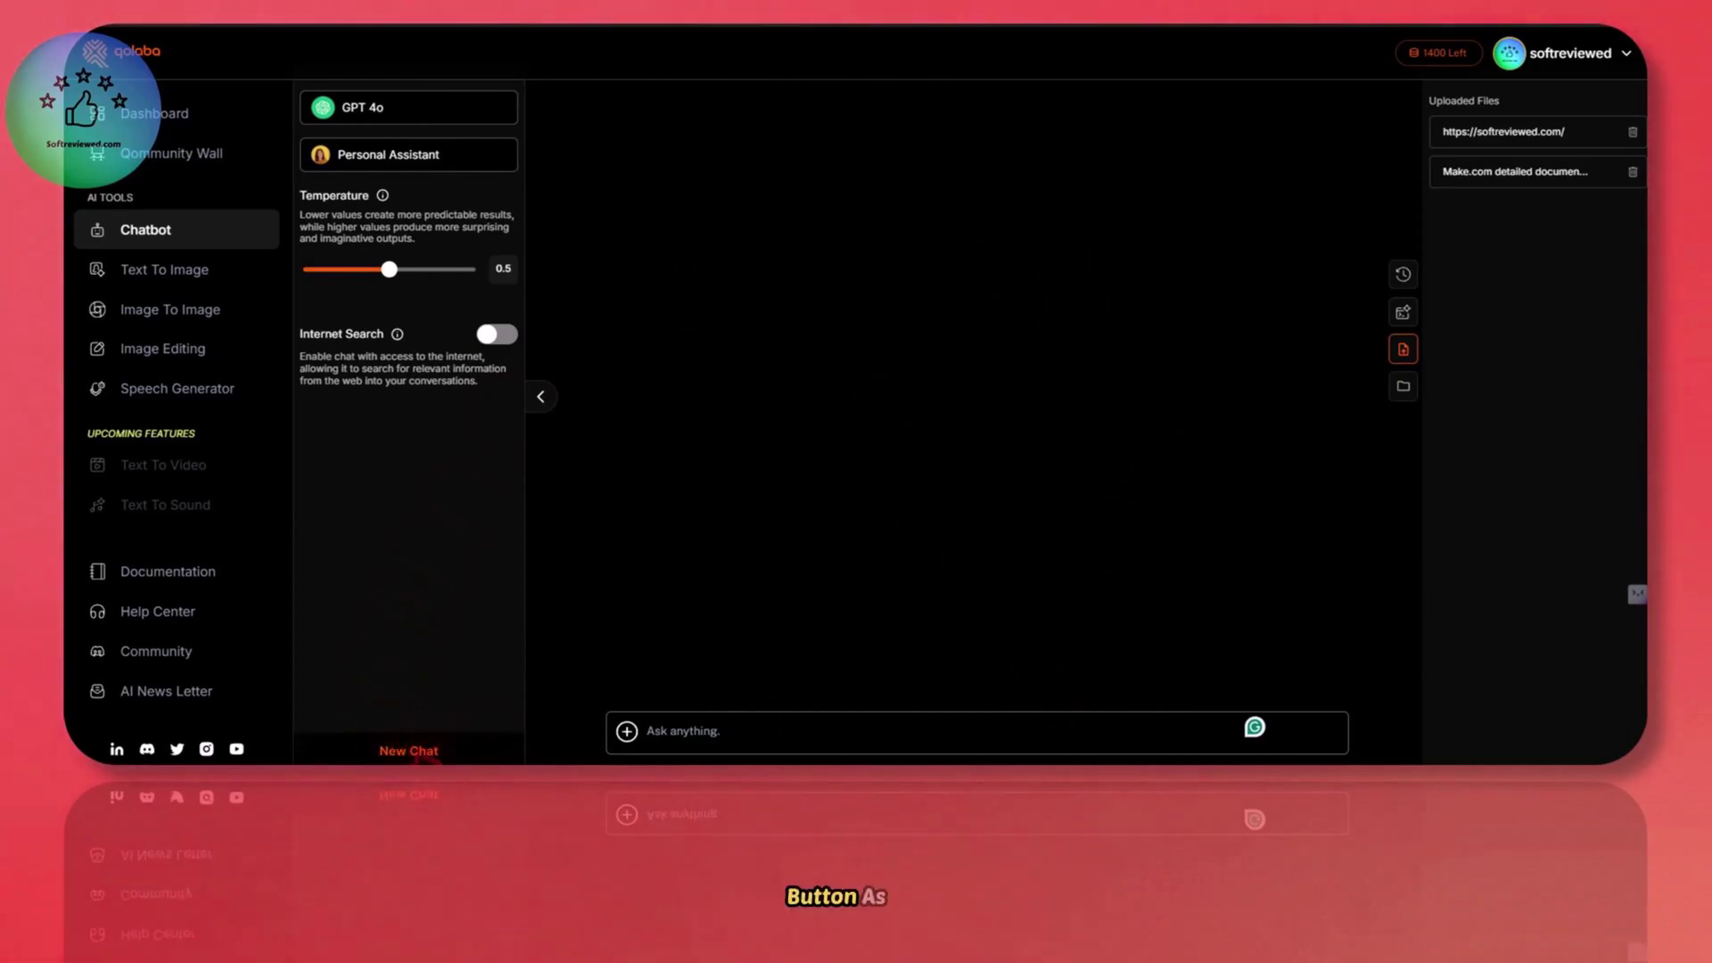
Step: Open Image To Image and list its nine models, including SDXL 3 and Canny Controlnet
{"action": "left_click", "coordinate": [161, 307]}
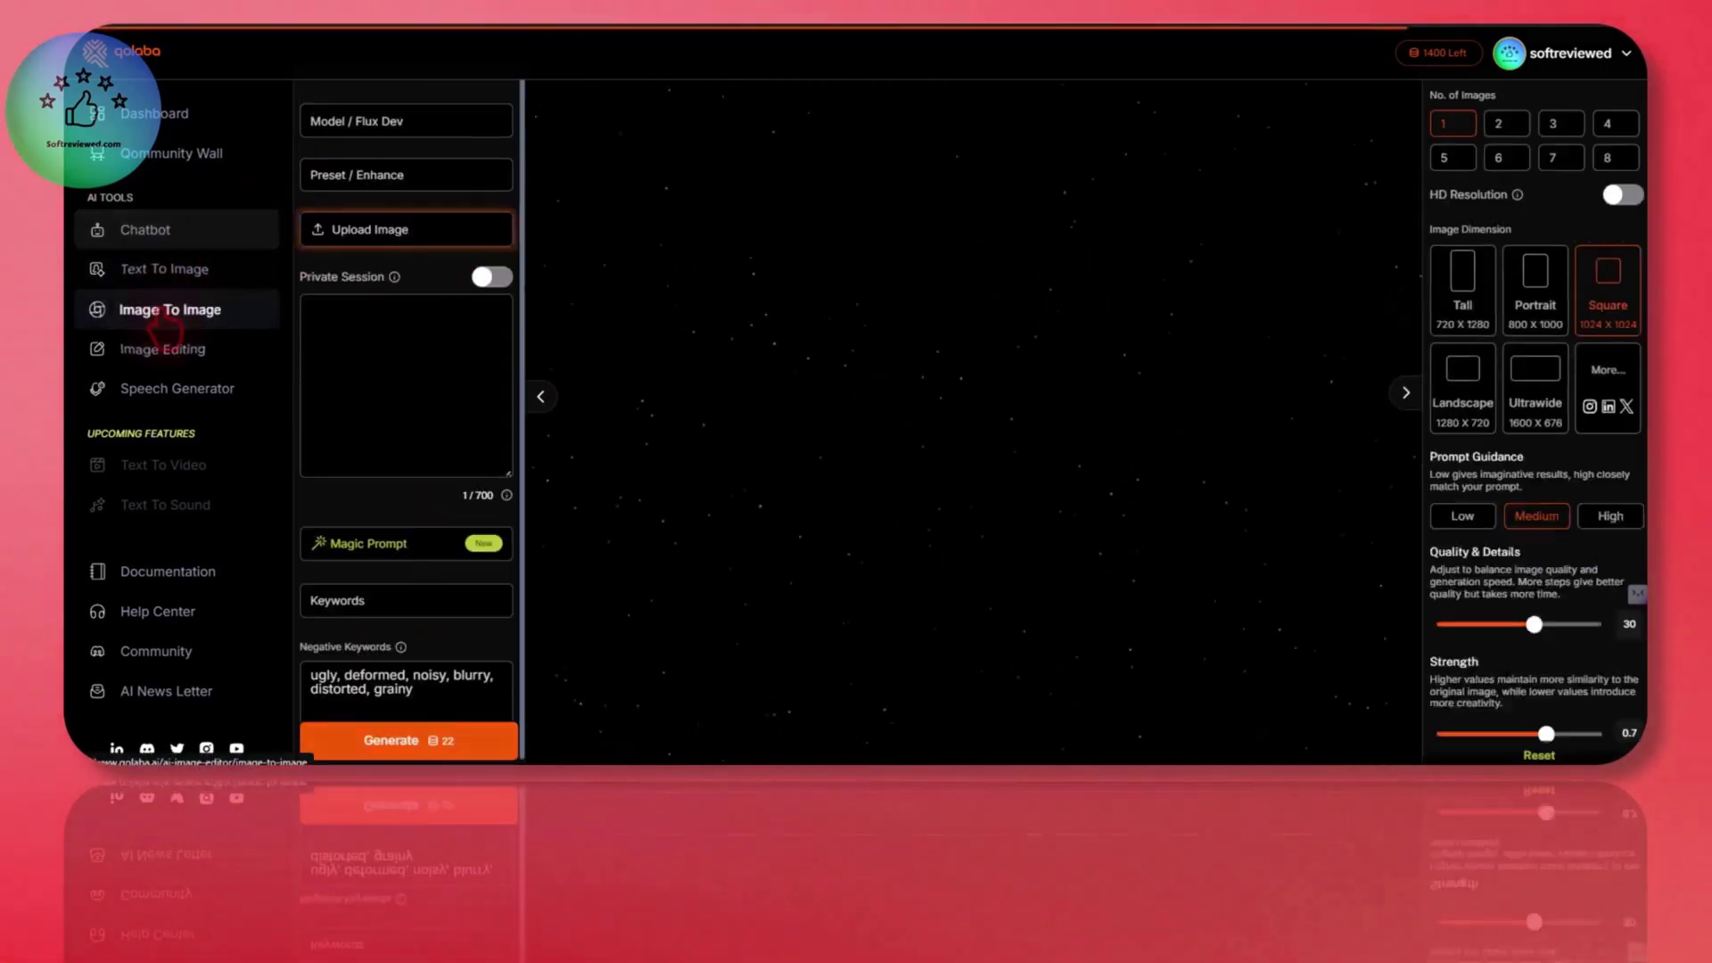
{"action": "left_click", "coordinate": [350, 126]}
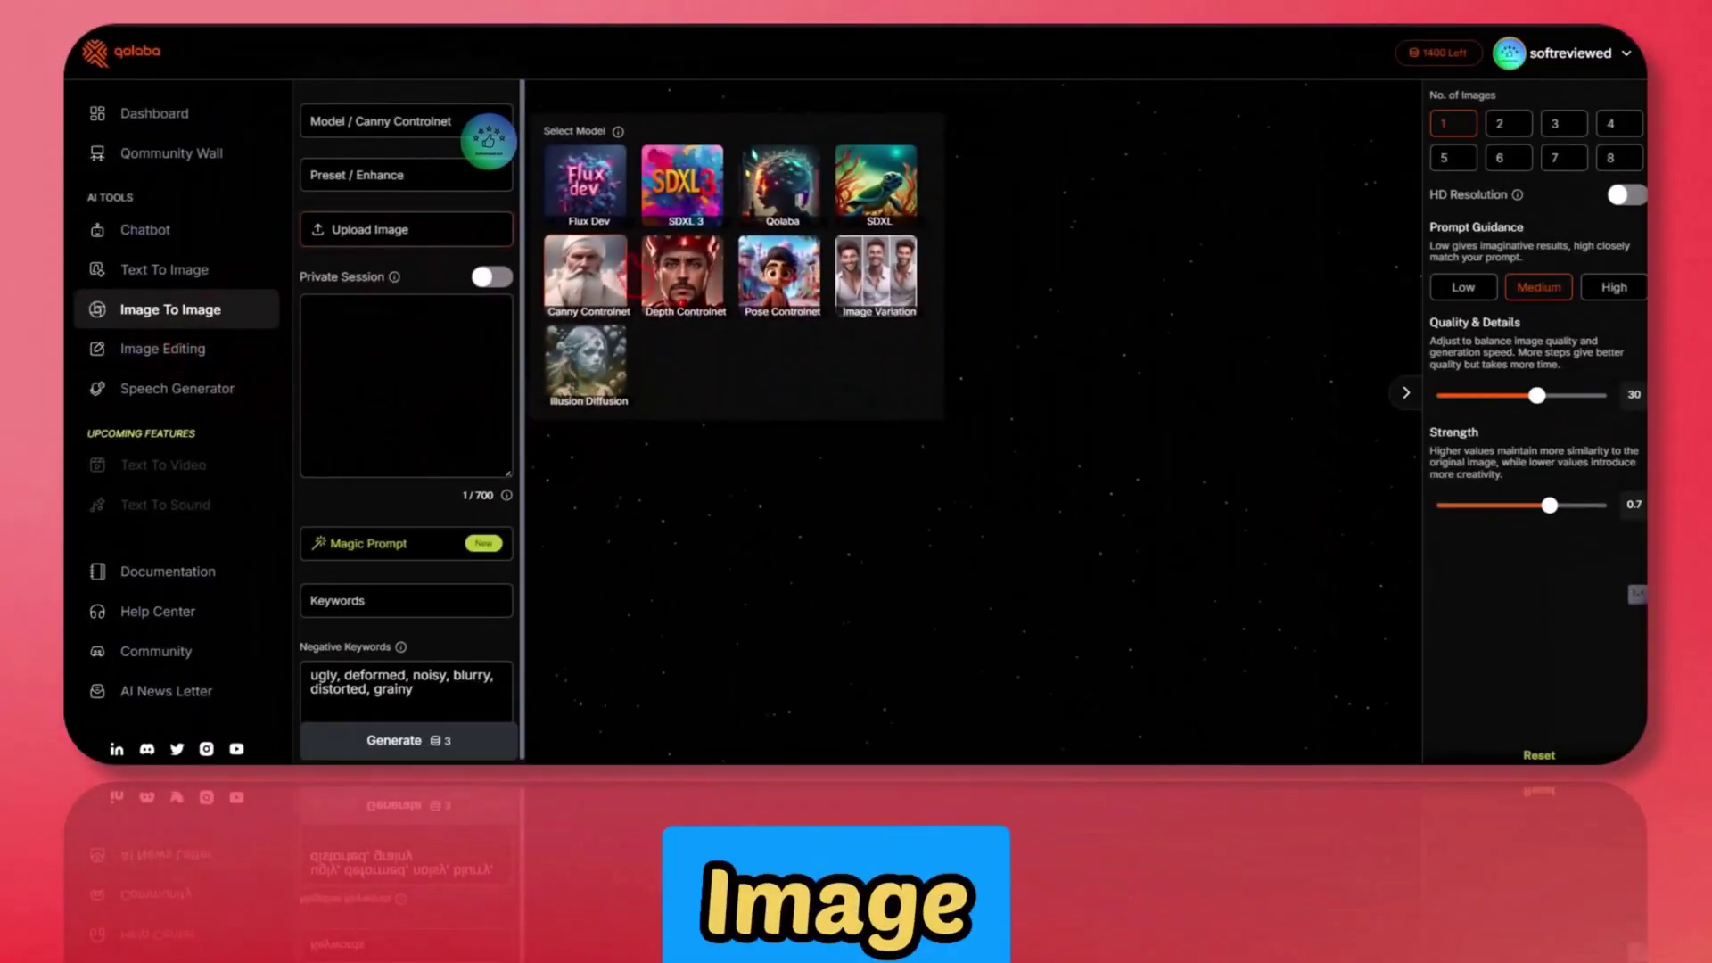
Step: Open Image Editing and review its Upscale, Replace Background and Image Variation tools
{"action": "left_click", "coordinate": [98, 348]}
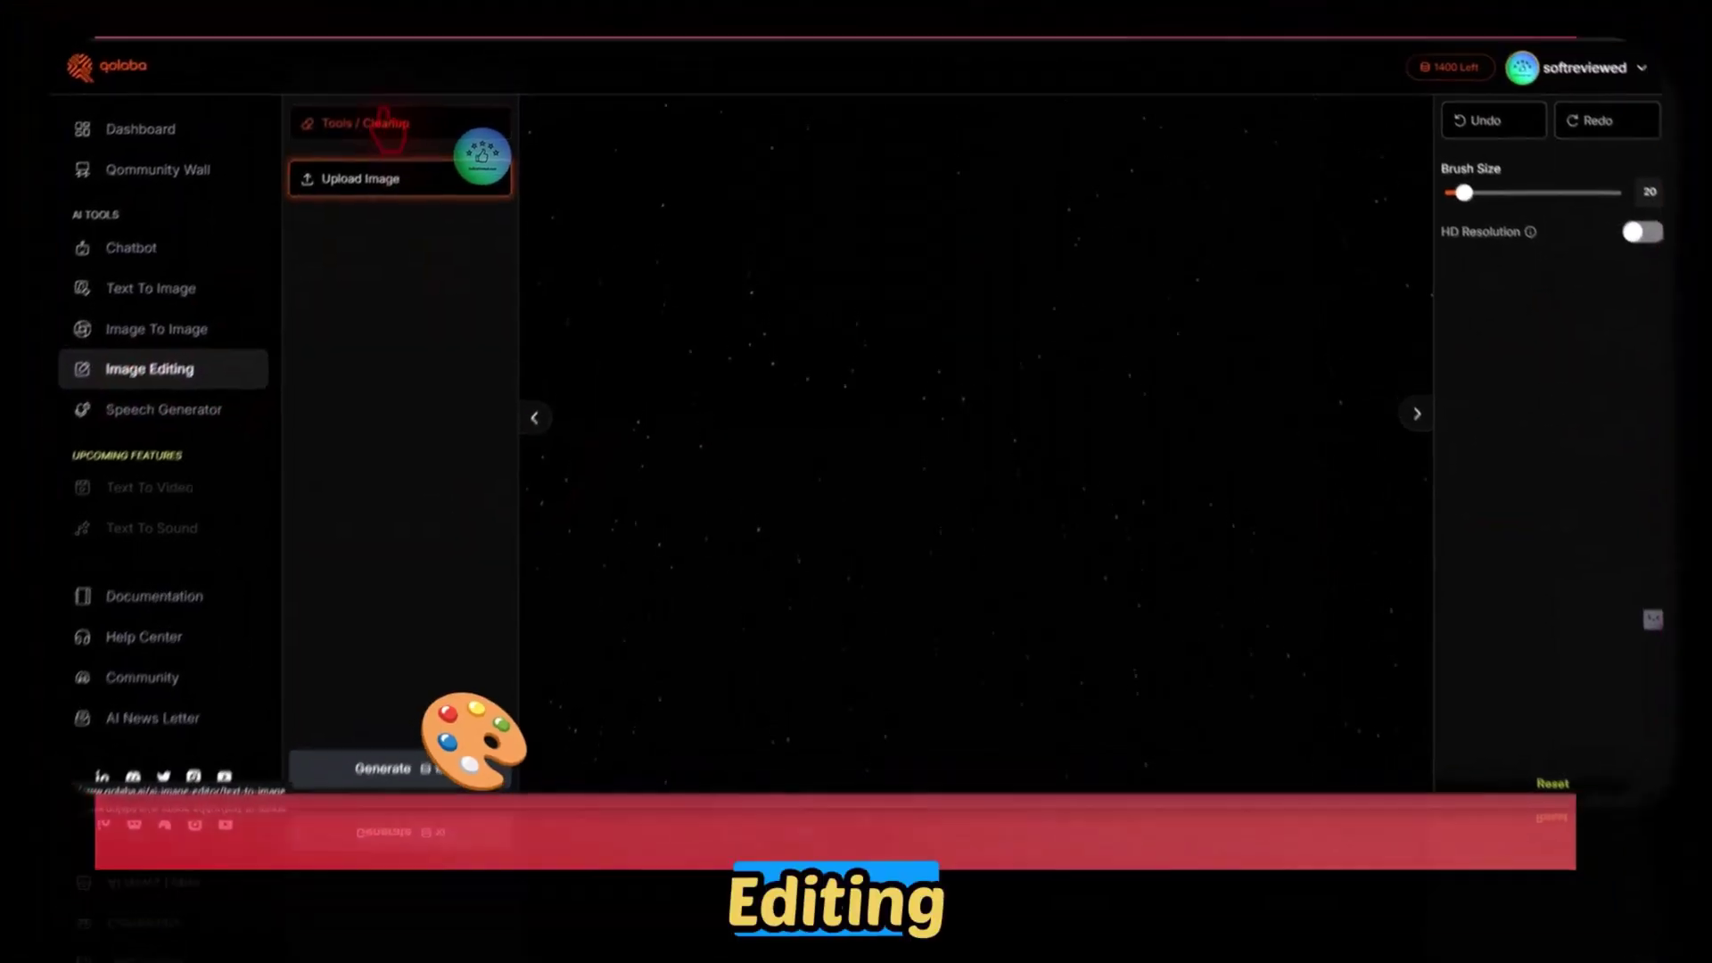
{"action": "left_click", "coordinate": [396, 111]}
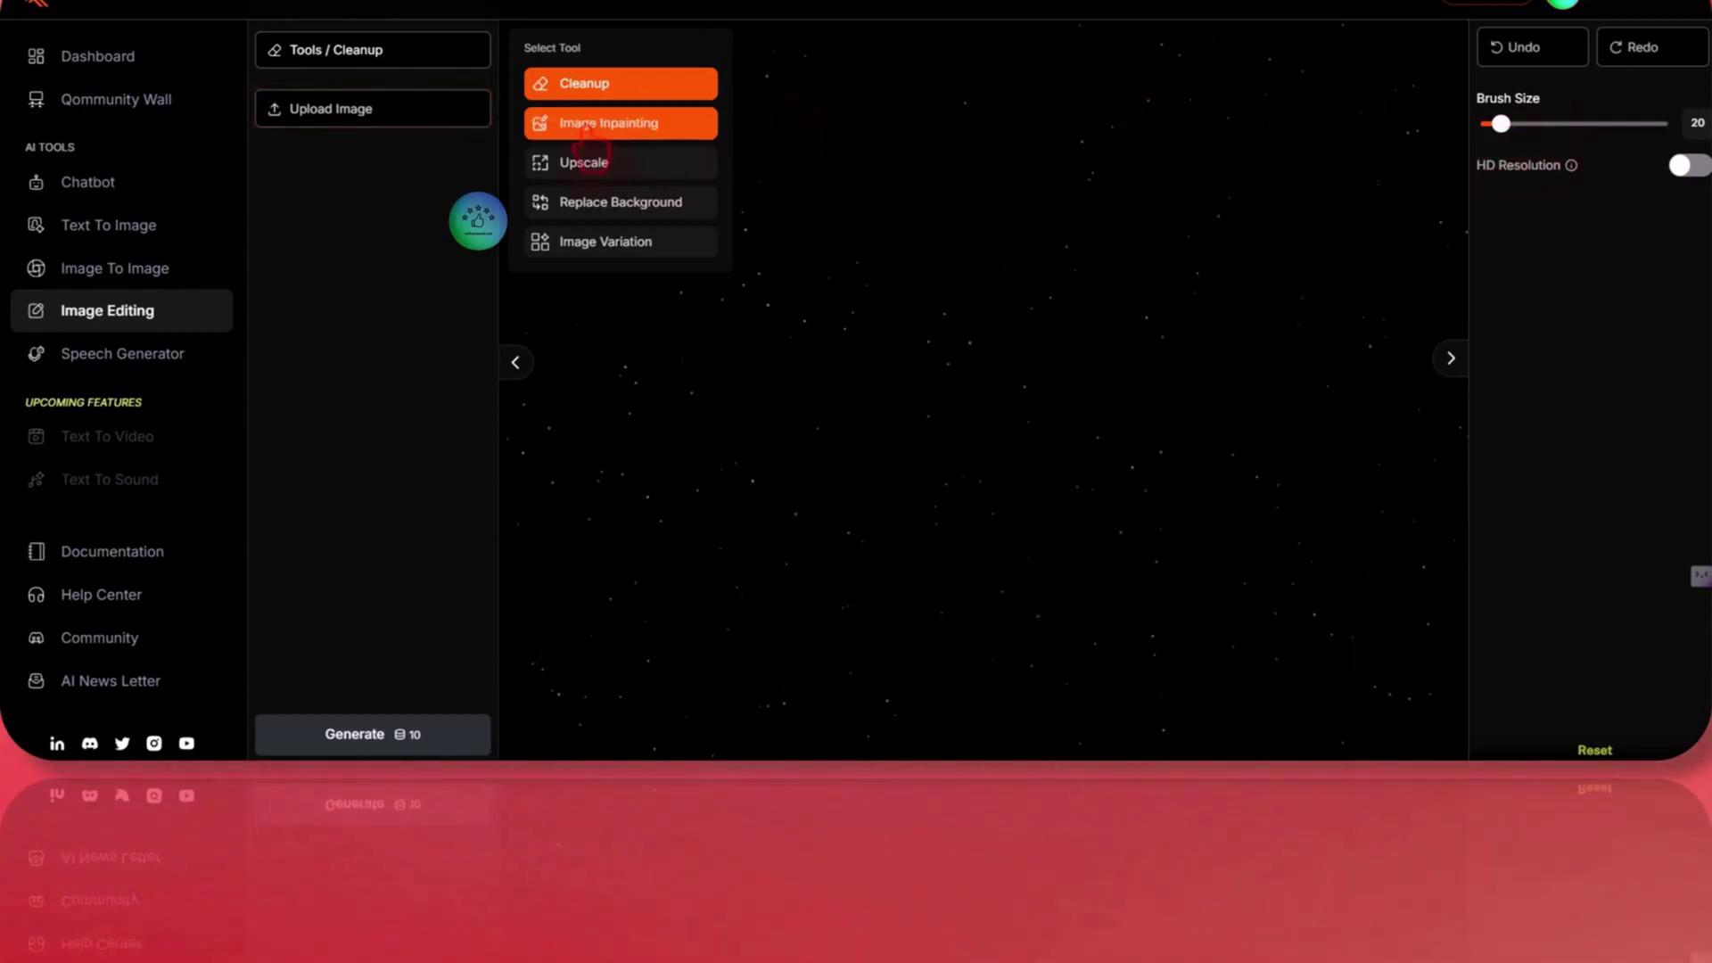
{"action": "left_click", "coordinate": [582, 165]}
{"action": "left_click", "coordinate": [586, 204]}
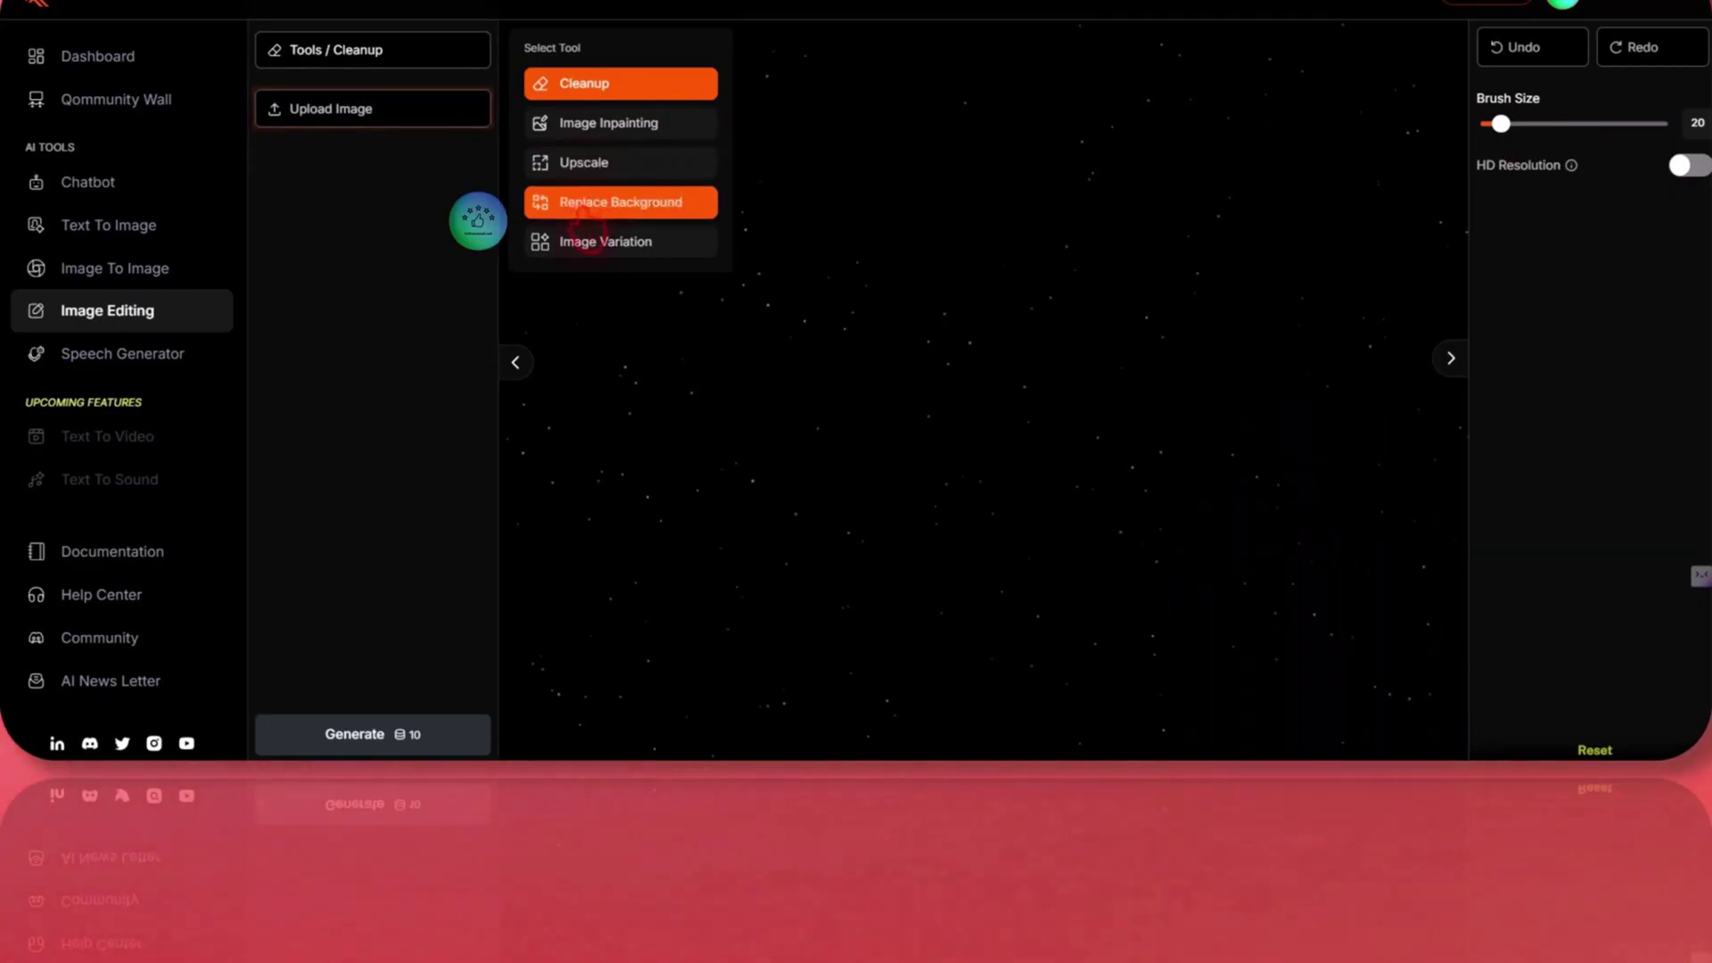
{"action": "left_click", "coordinate": [593, 242]}
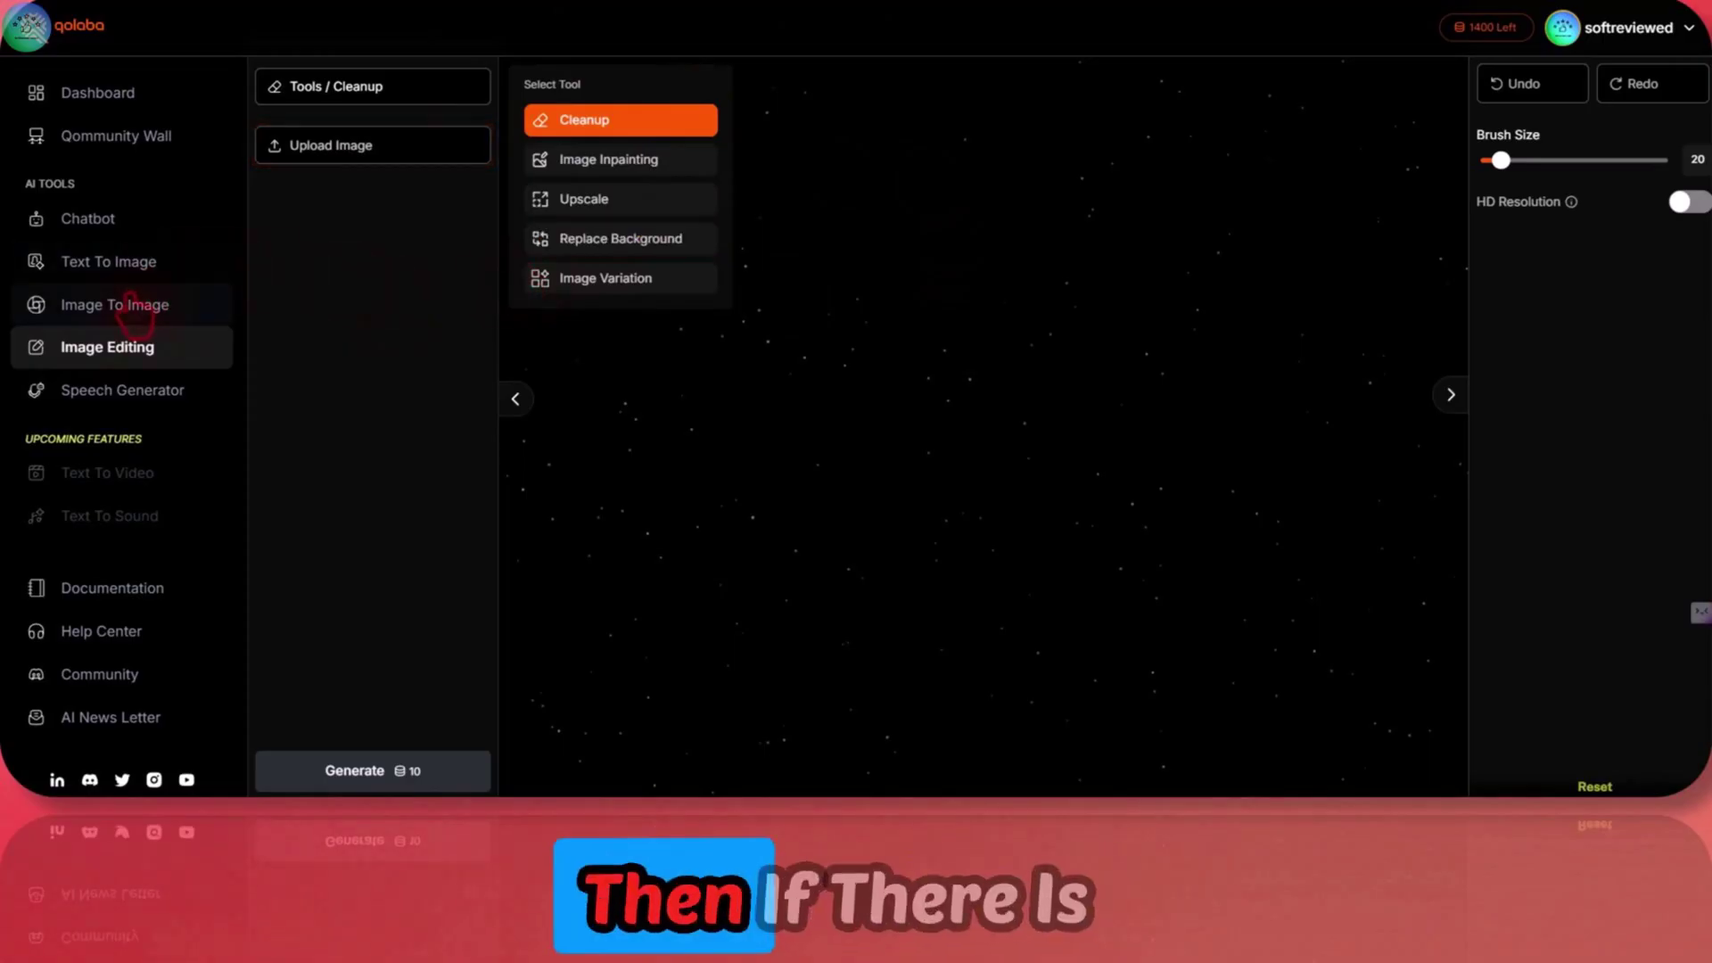
Step: Open Speech Generator's voice list and preview the Andy, Mad Scientist and Martin Osborne 4 voices
{"action": "left_click", "coordinate": [118, 400]}
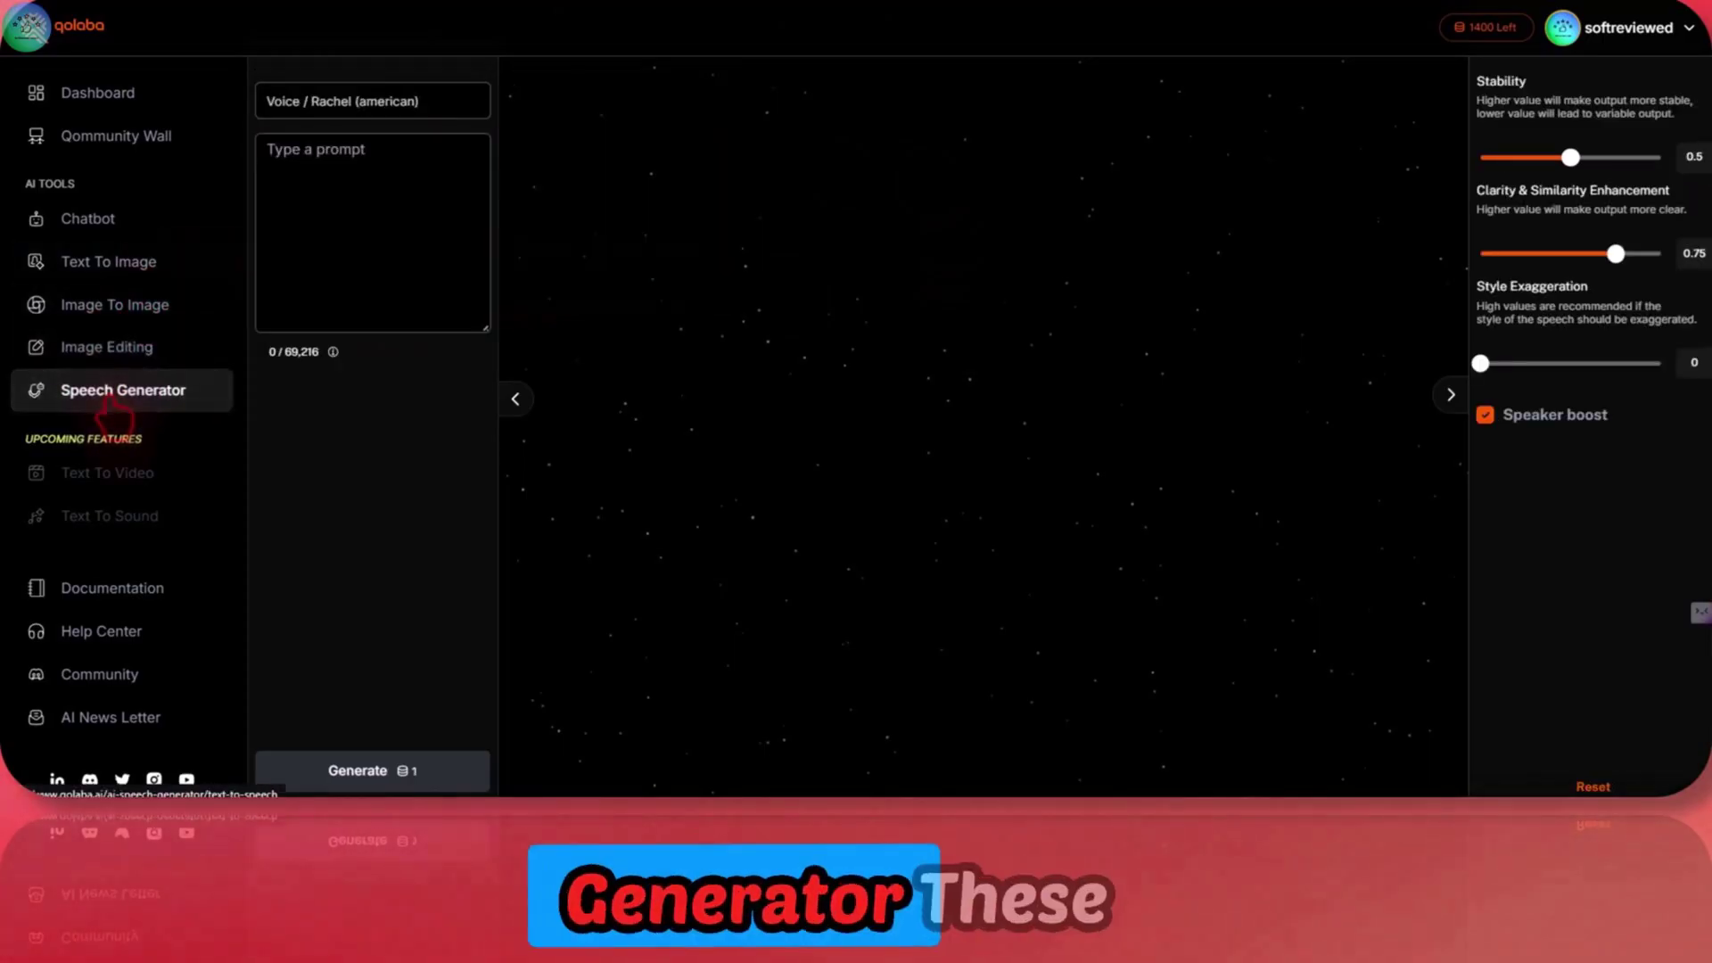
{"action": "left_click", "coordinate": [353, 108]}
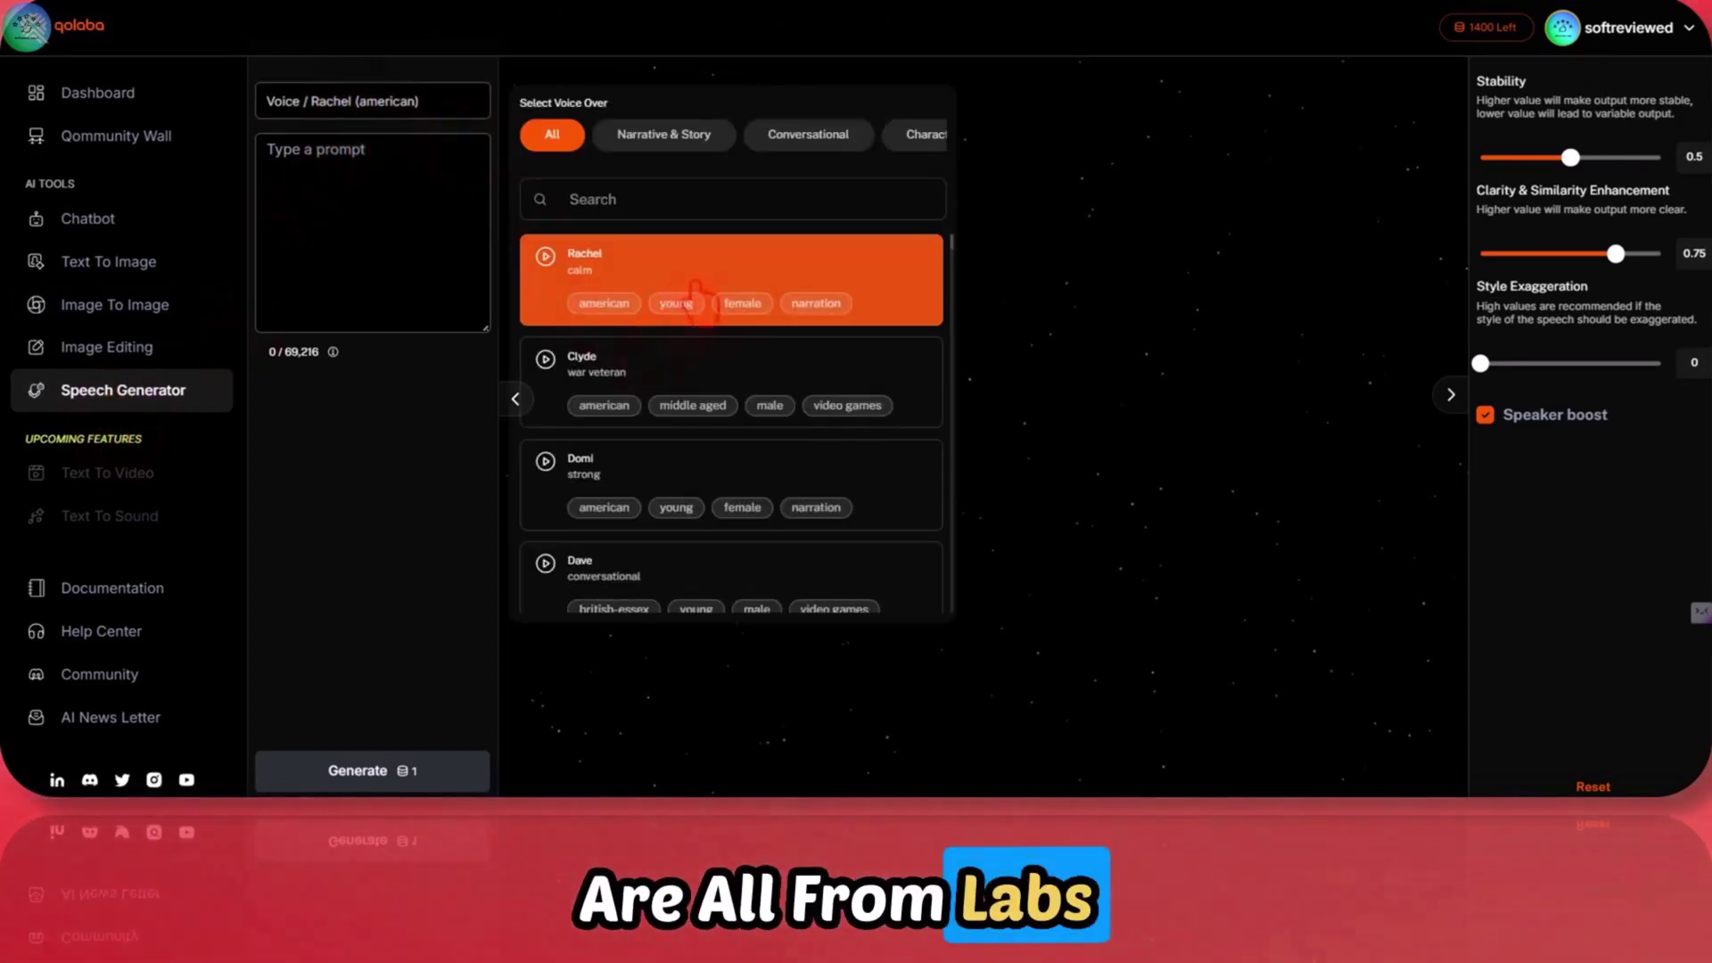
{"action": "scroll", "coordinate": [696, 295], "scroll_direction": "down", "scroll_amount": 20}
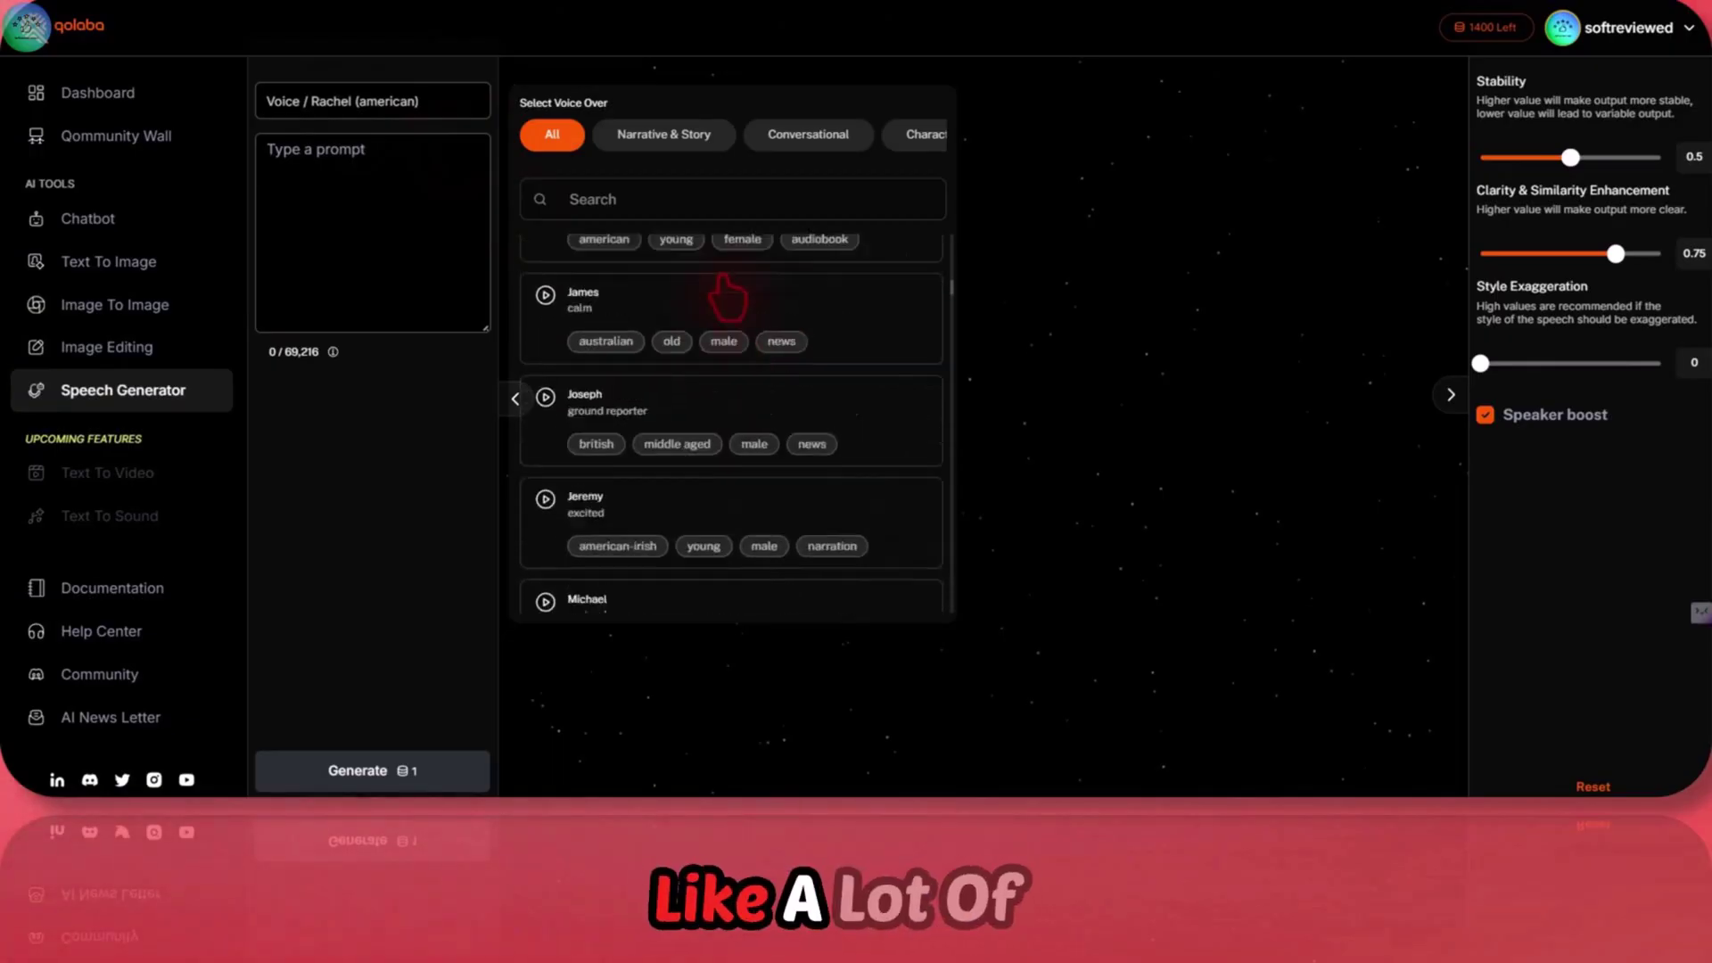
{"action": "scroll", "coordinate": [728, 299], "scroll_direction": "down", "scroll_amount": 15}
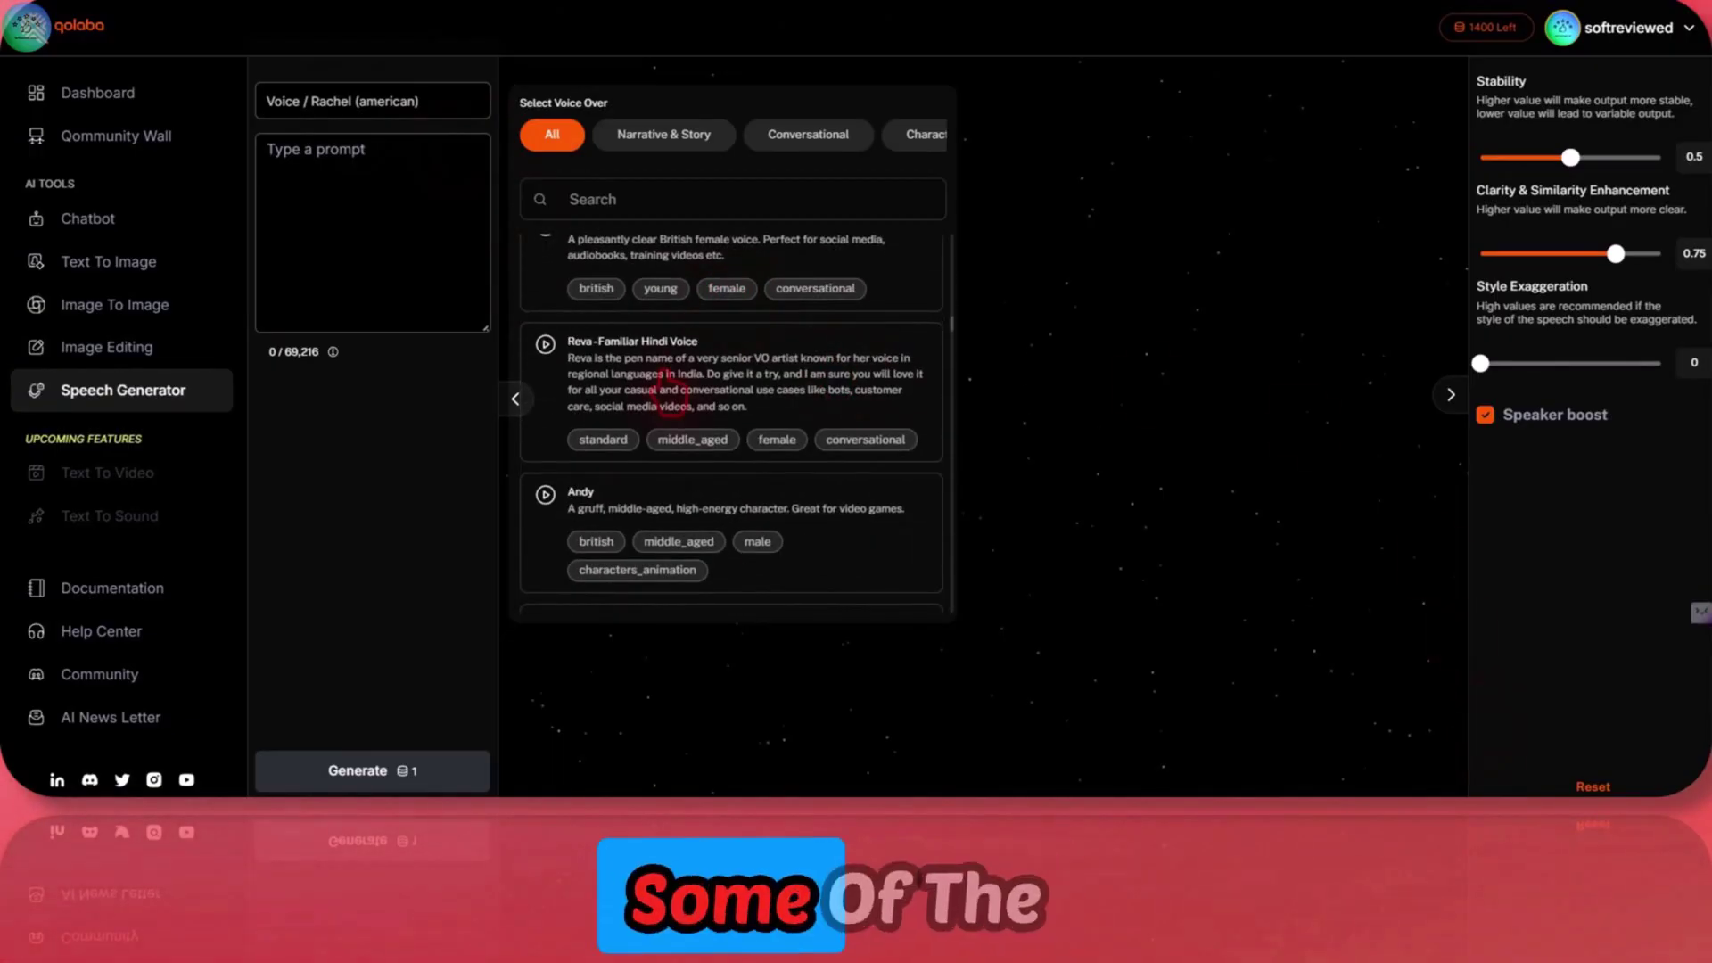
{"action": "scroll", "coordinate": [664, 404], "scroll_direction": "down", "scroll_amount": 3}
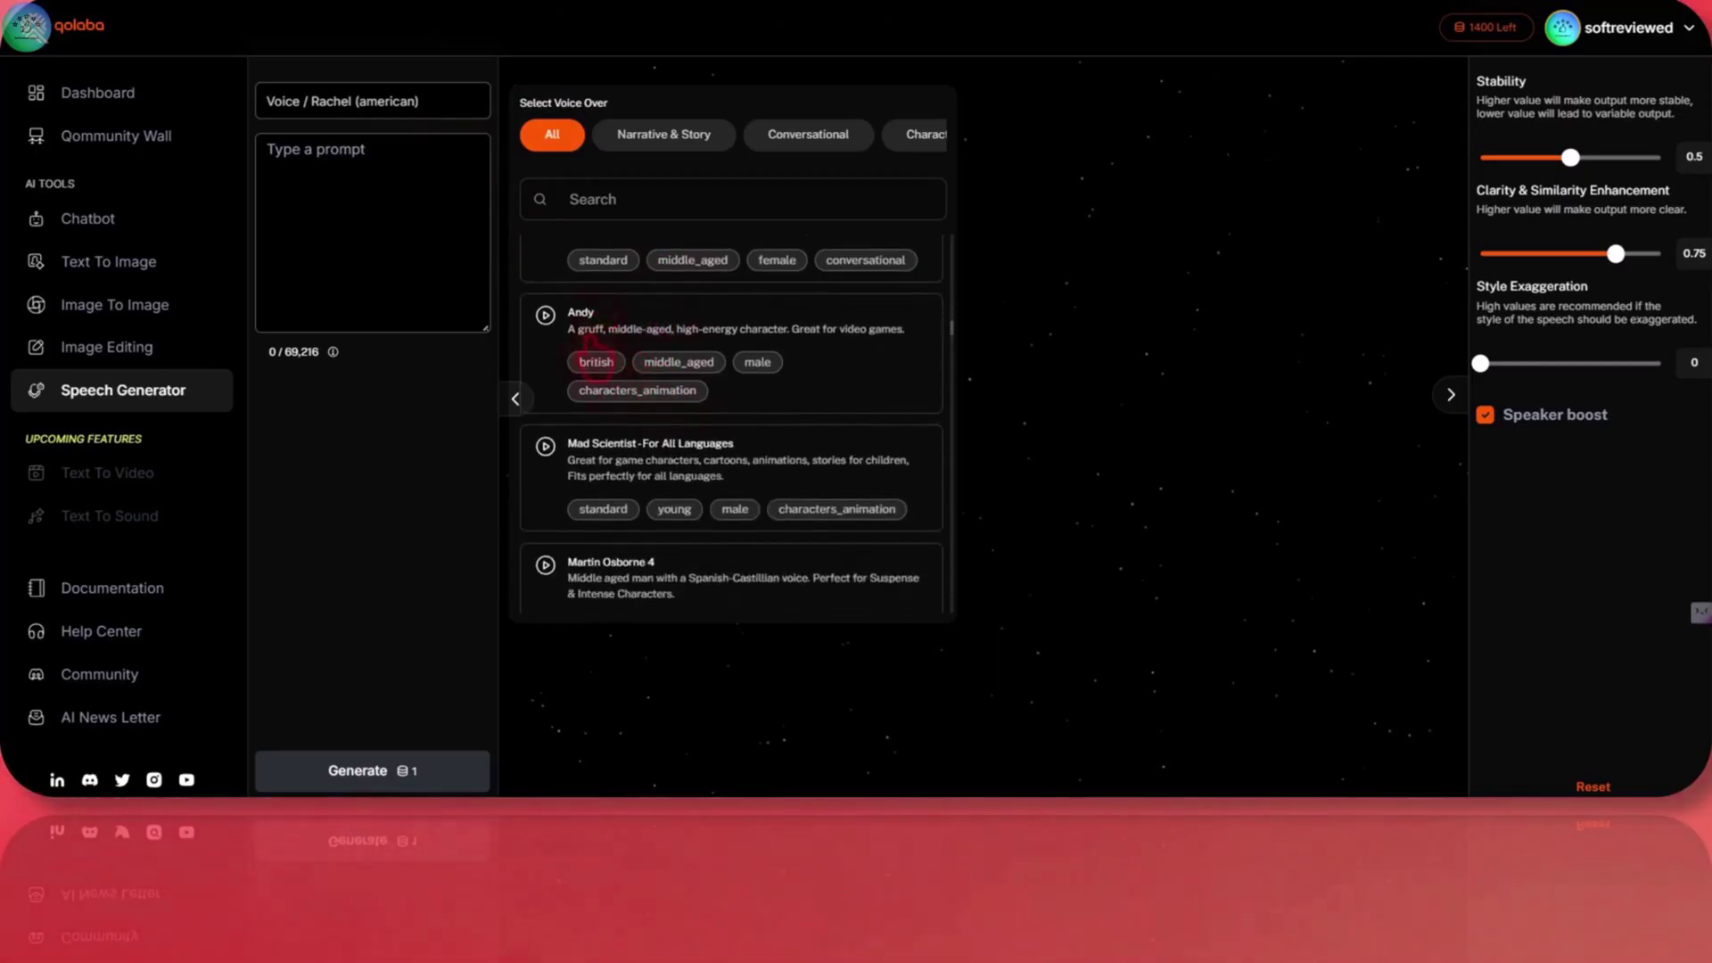
{"action": "left_click", "coordinate": [545, 315]}
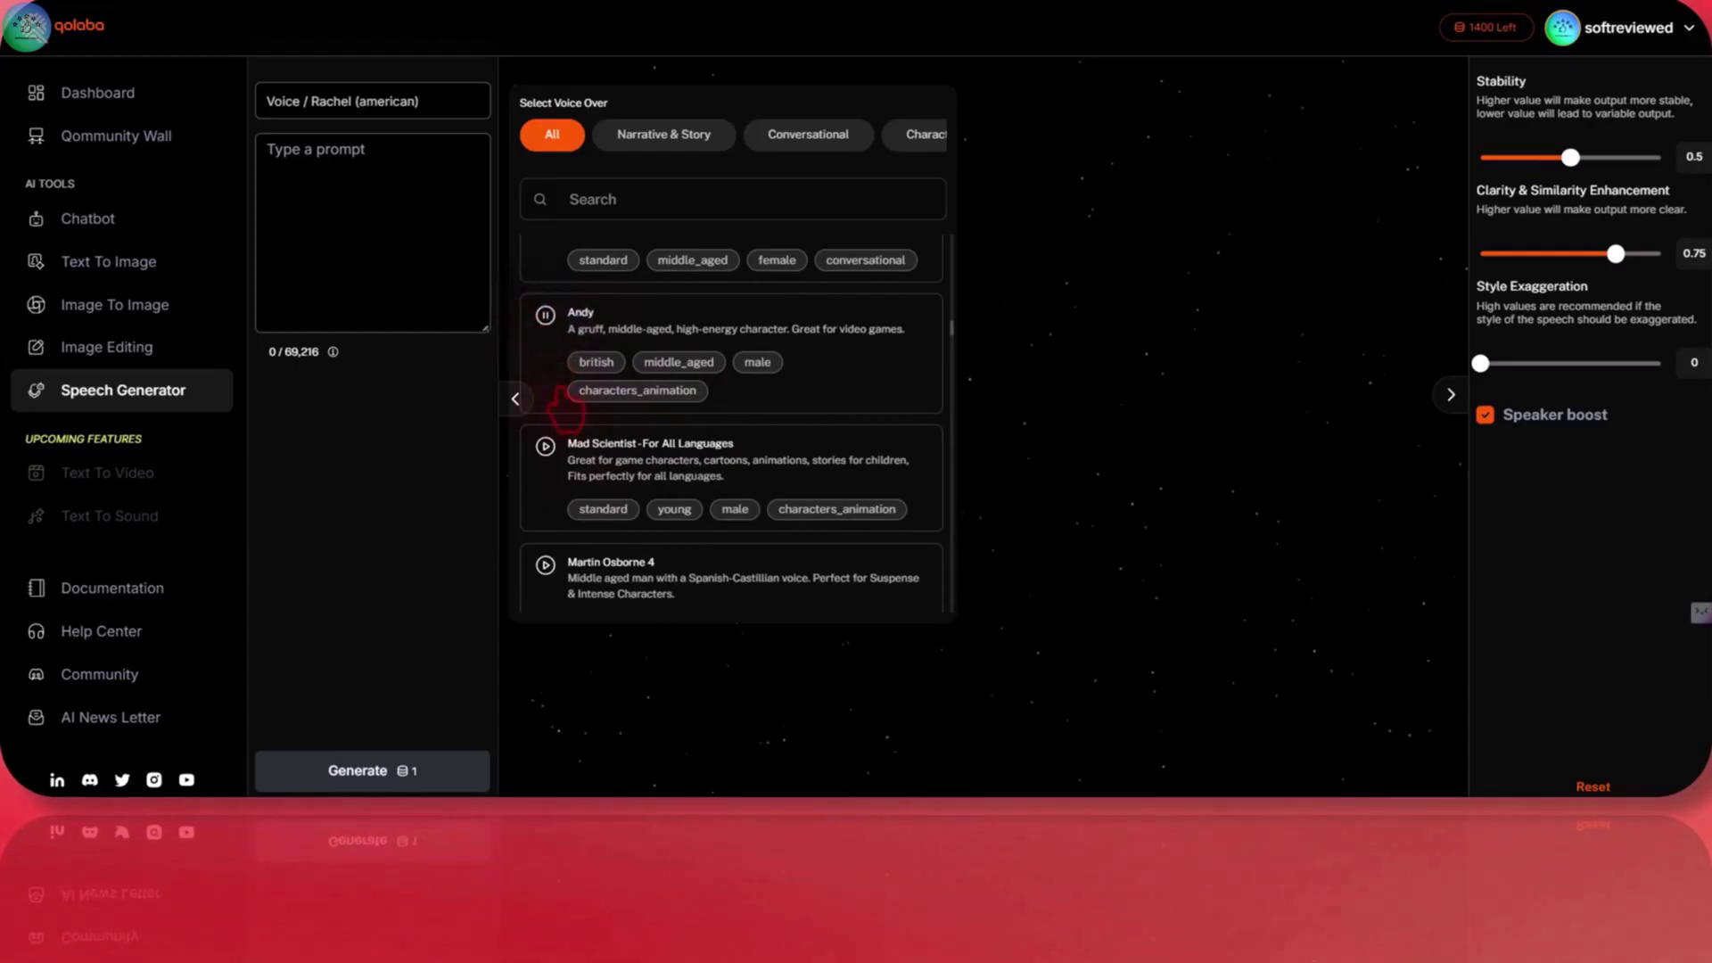
{"action": "scroll", "coordinate": [566, 406], "scroll_direction": "down", "scroll_amount": 2}
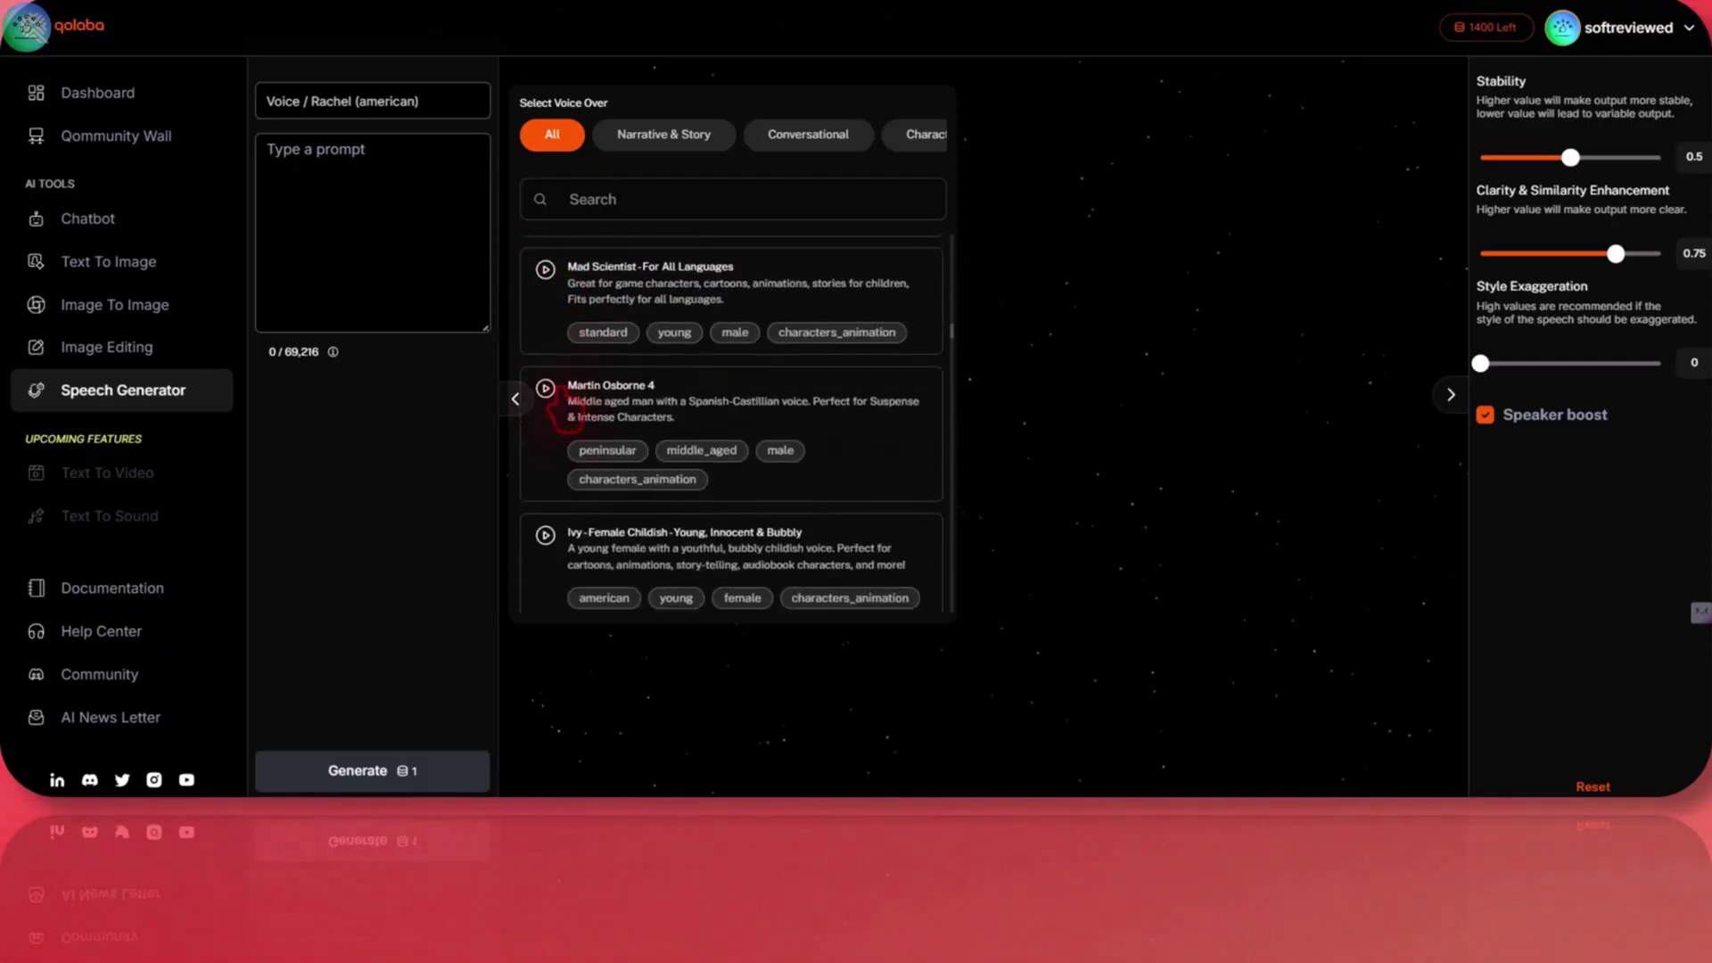
{"action": "left_click", "coordinate": [546, 267]}
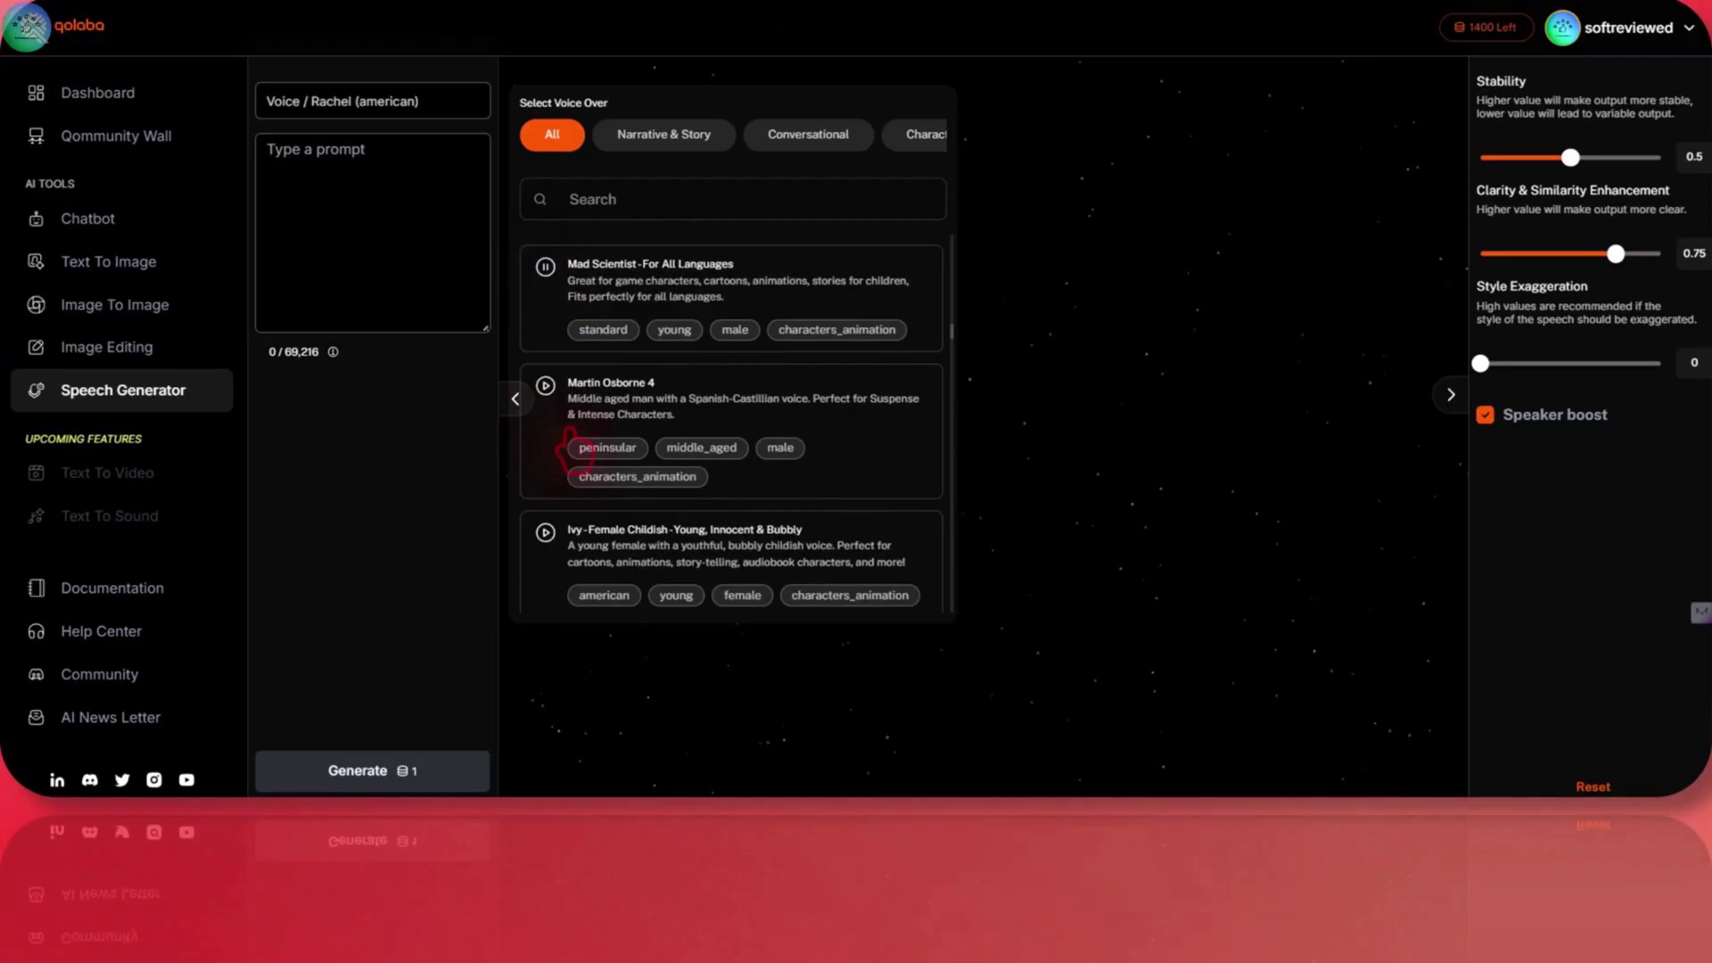
{"action": "left_click", "coordinate": [545, 385]}
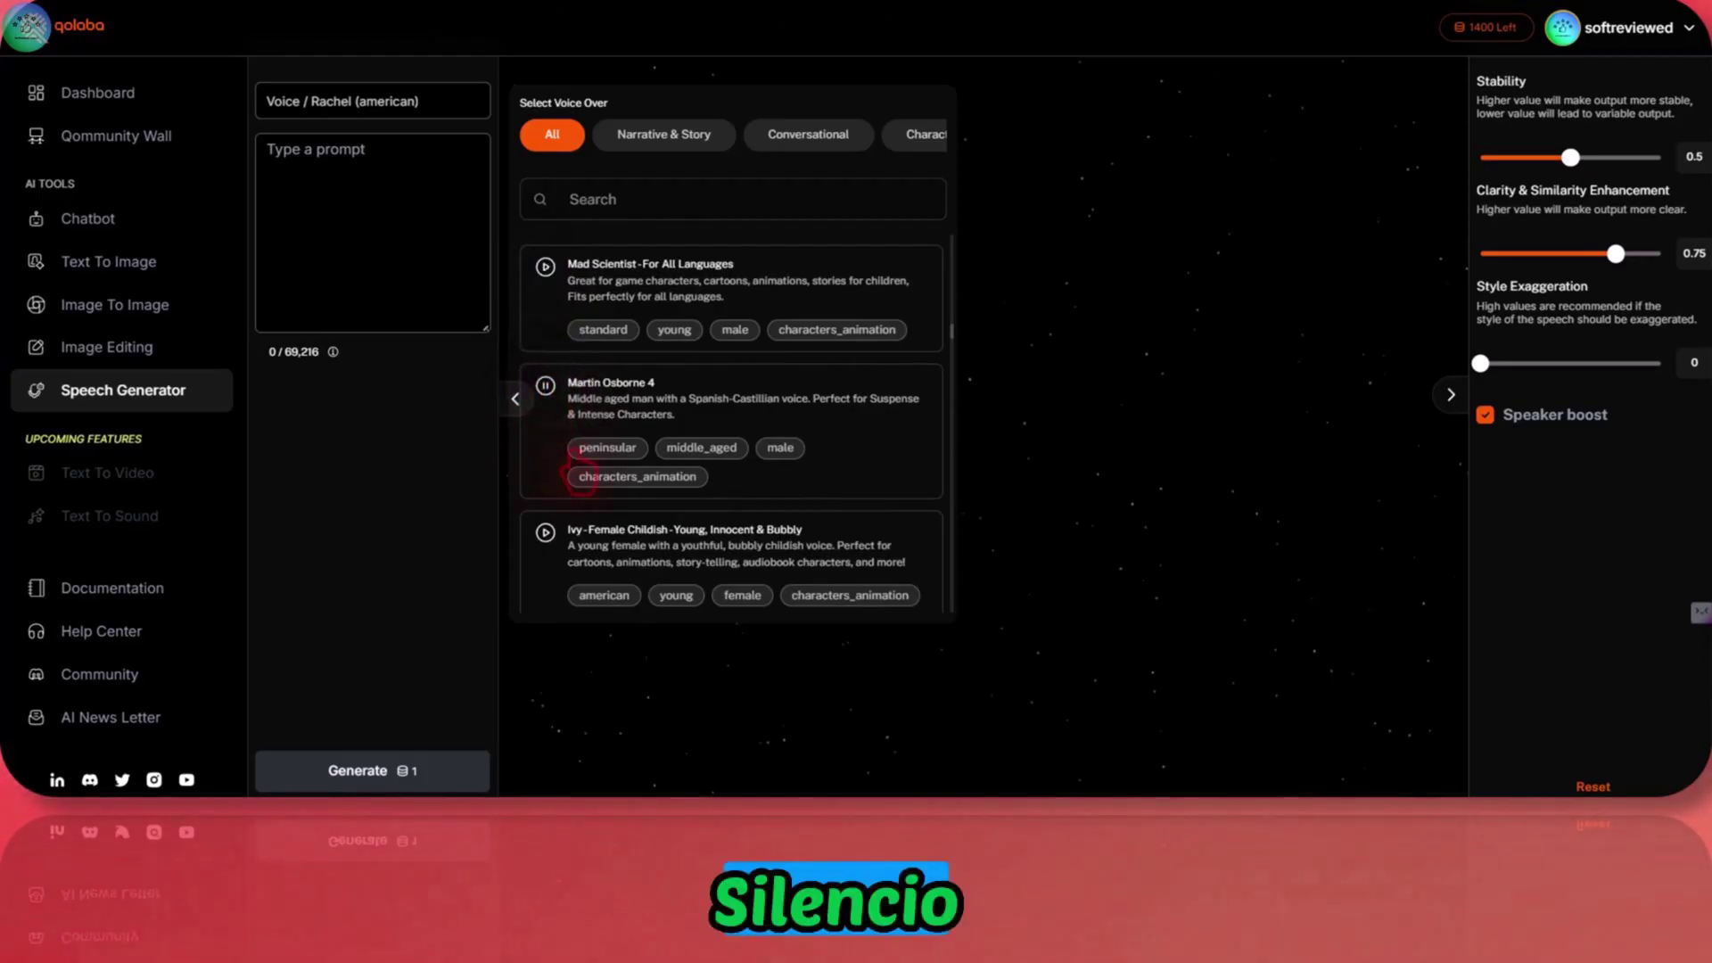
Step: Preview the Ivy, Leo Kid and Brittney voices, then play and stop the Hope sample
{"action": "scroll", "coordinate": [579, 473], "scroll_direction": "down", "scroll_amount": 3}
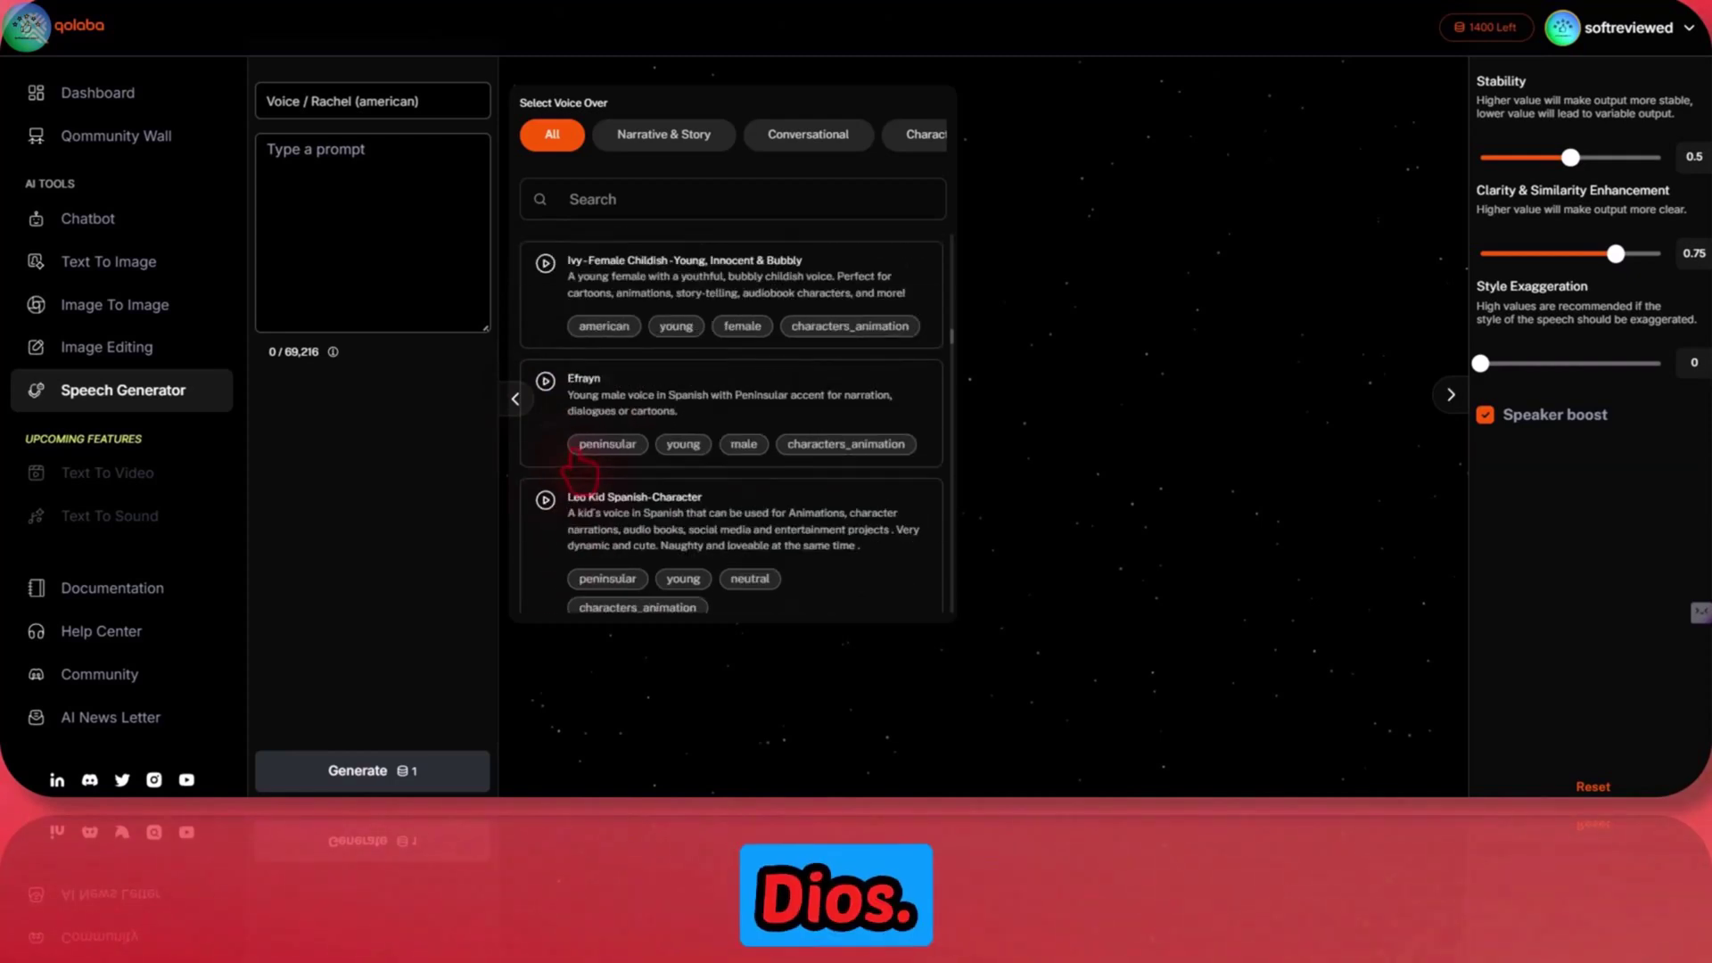
{"action": "left_click", "coordinate": [545, 264]}
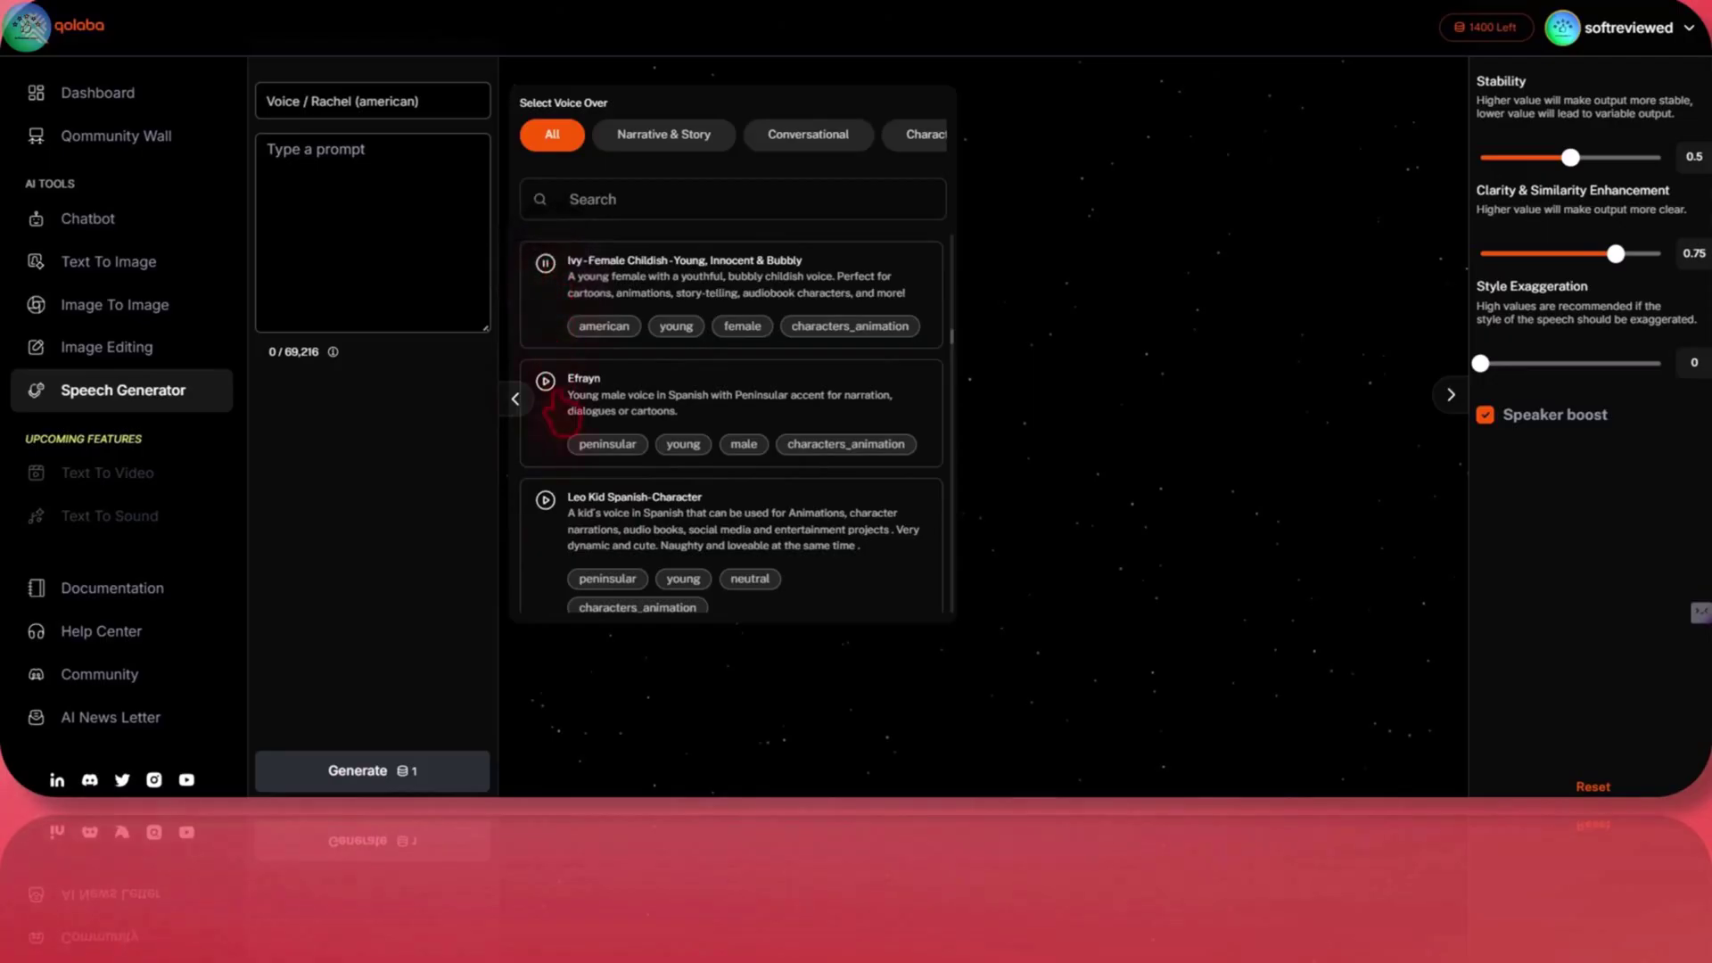
{"action": "scroll", "coordinate": [560, 450], "scroll_direction": "down", "scroll_amount": 1}
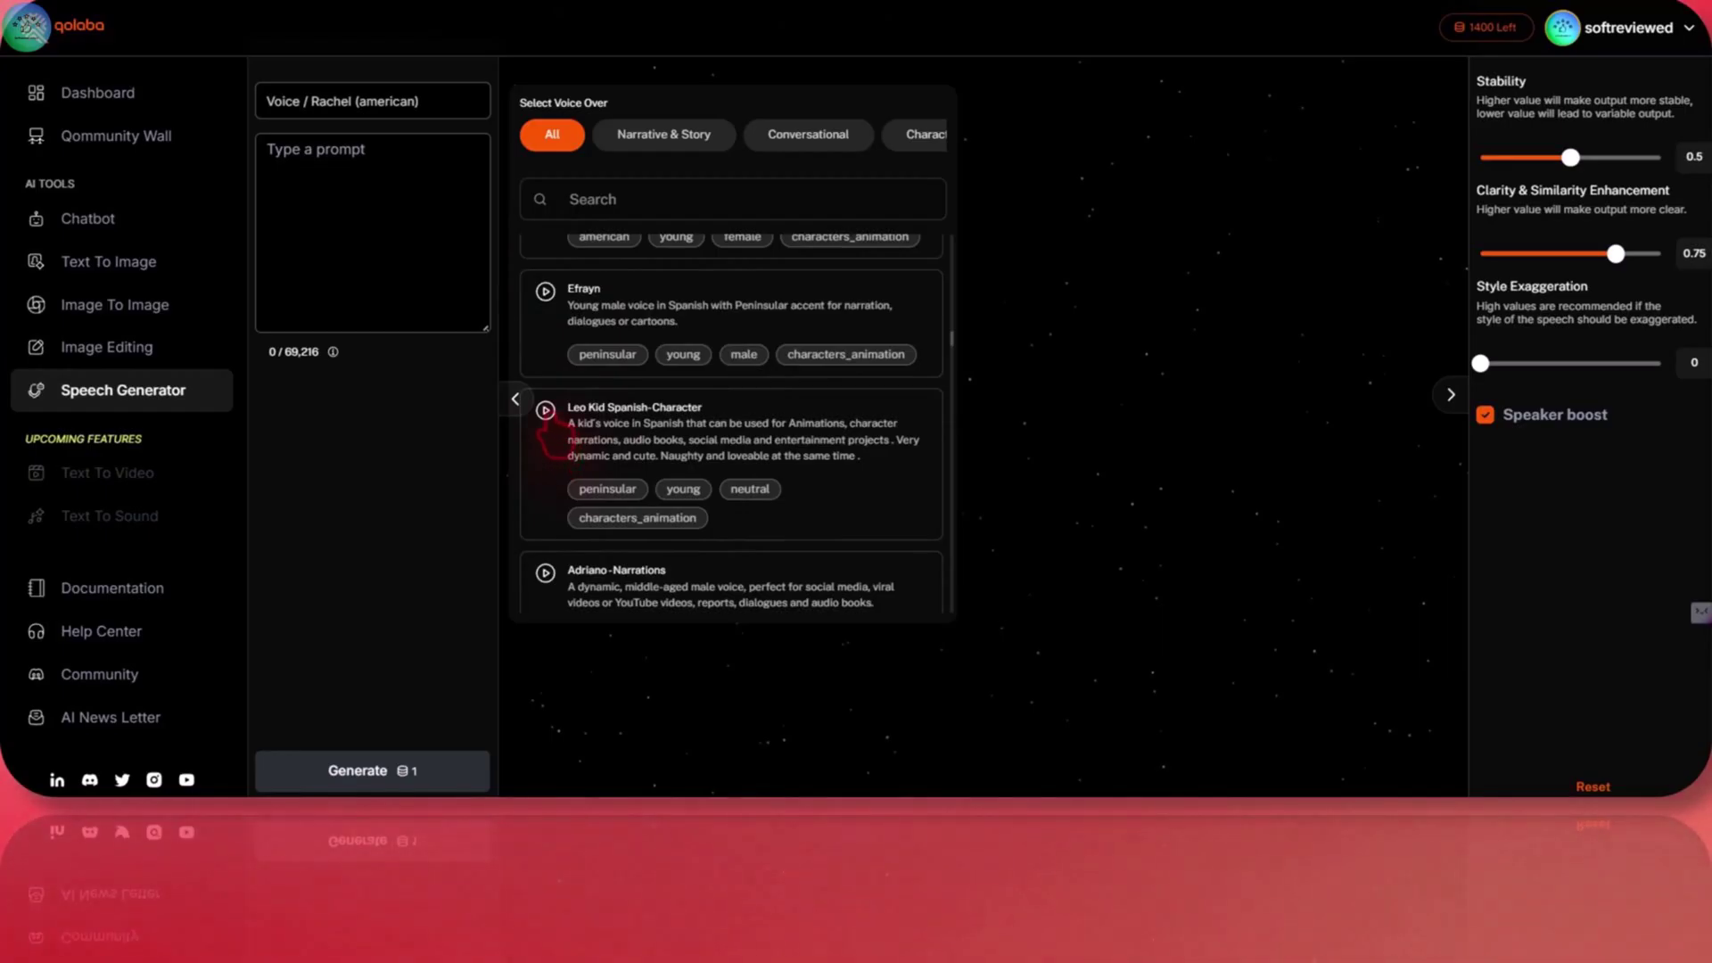
{"action": "left_click", "coordinate": [545, 412]}
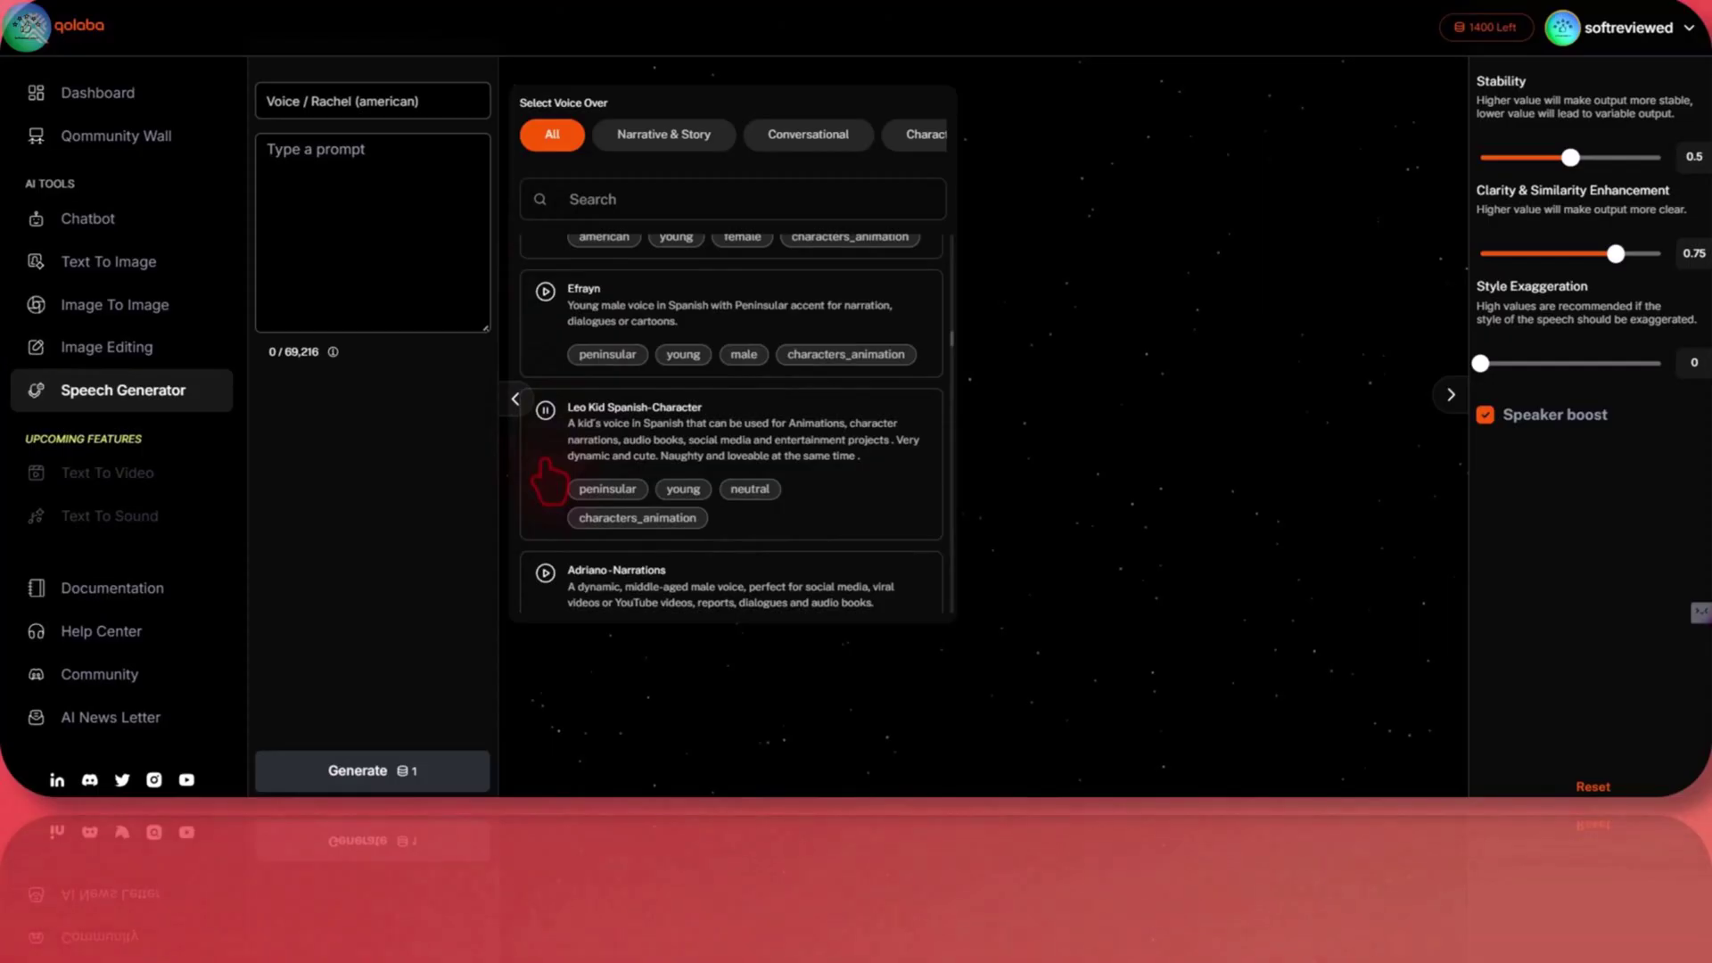
{"action": "scroll", "coordinate": [548, 482], "scroll_direction": "down", "scroll_amount": 2}
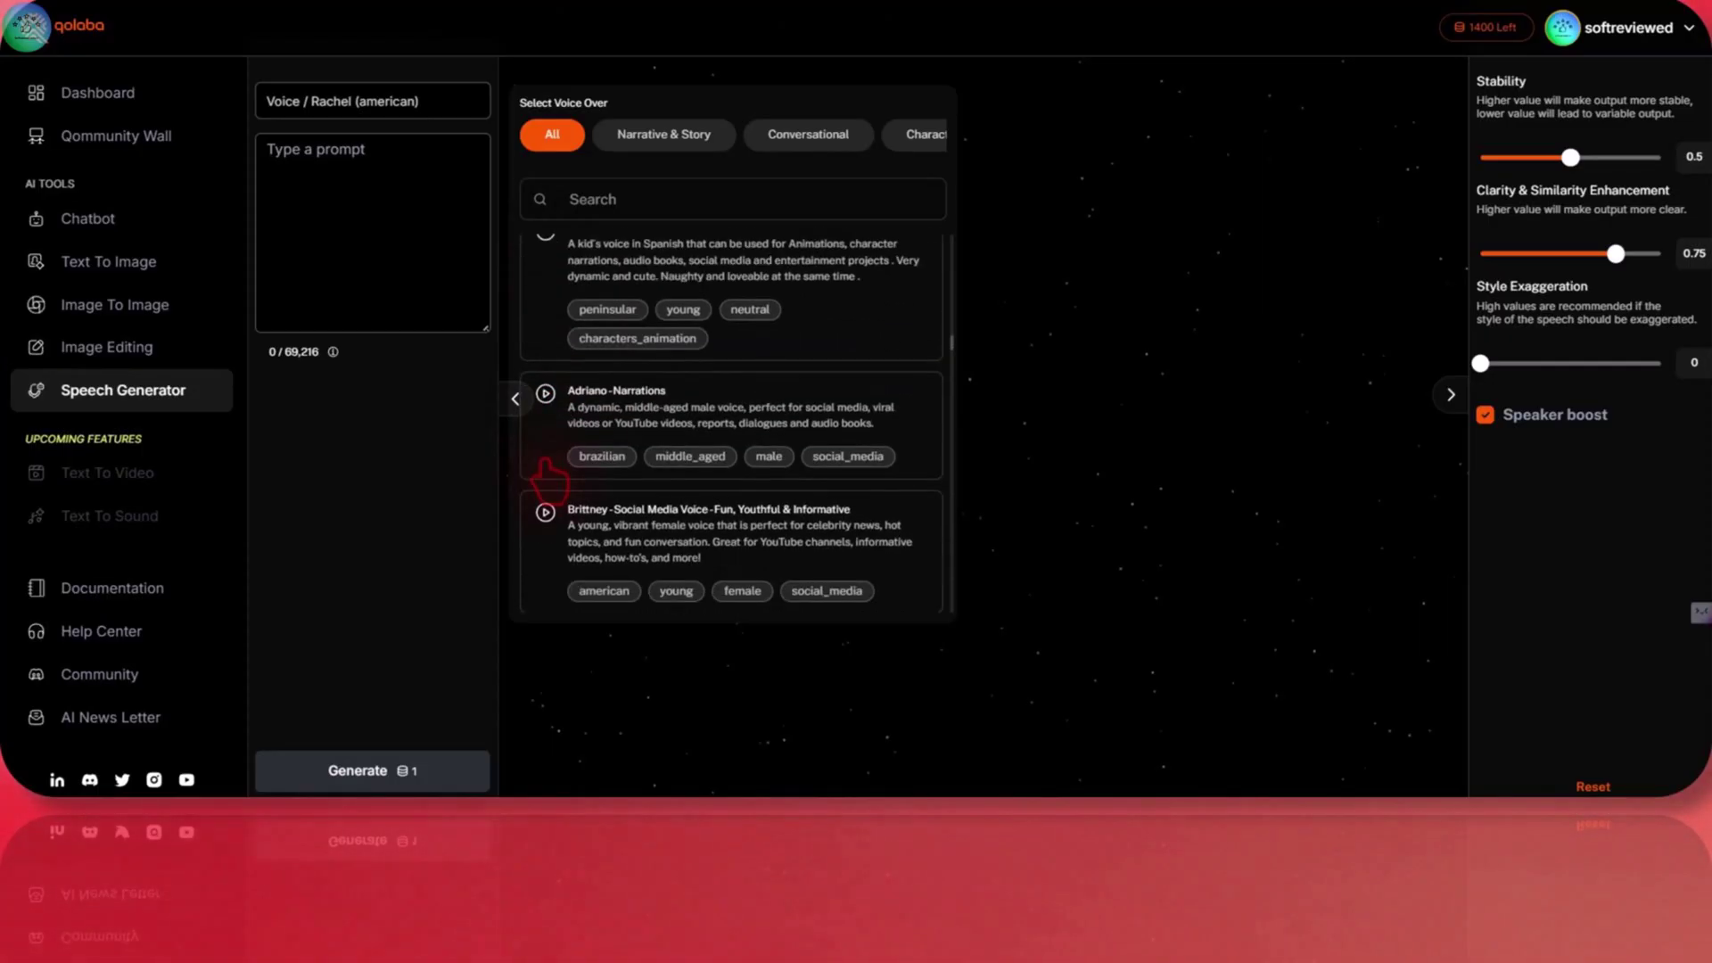
{"action": "left_click", "coordinate": [544, 512]}
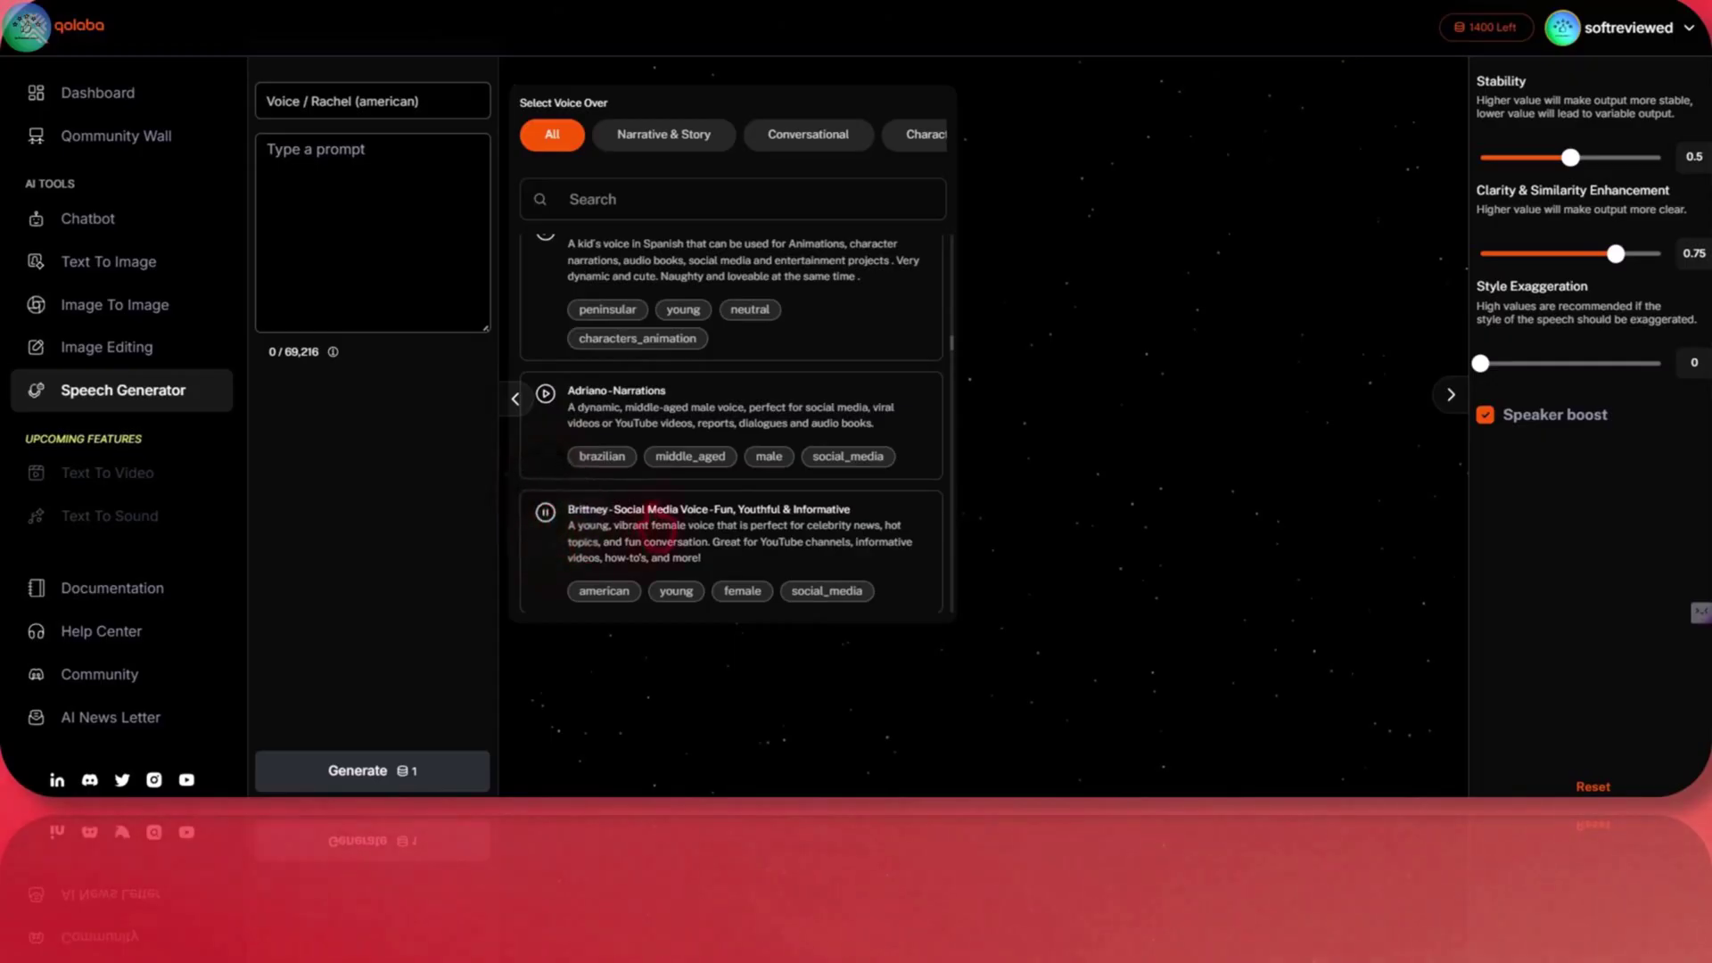
{"action": "scroll", "coordinate": [659, 516], "scroll_direction": "down", "scroll_amount": 3}
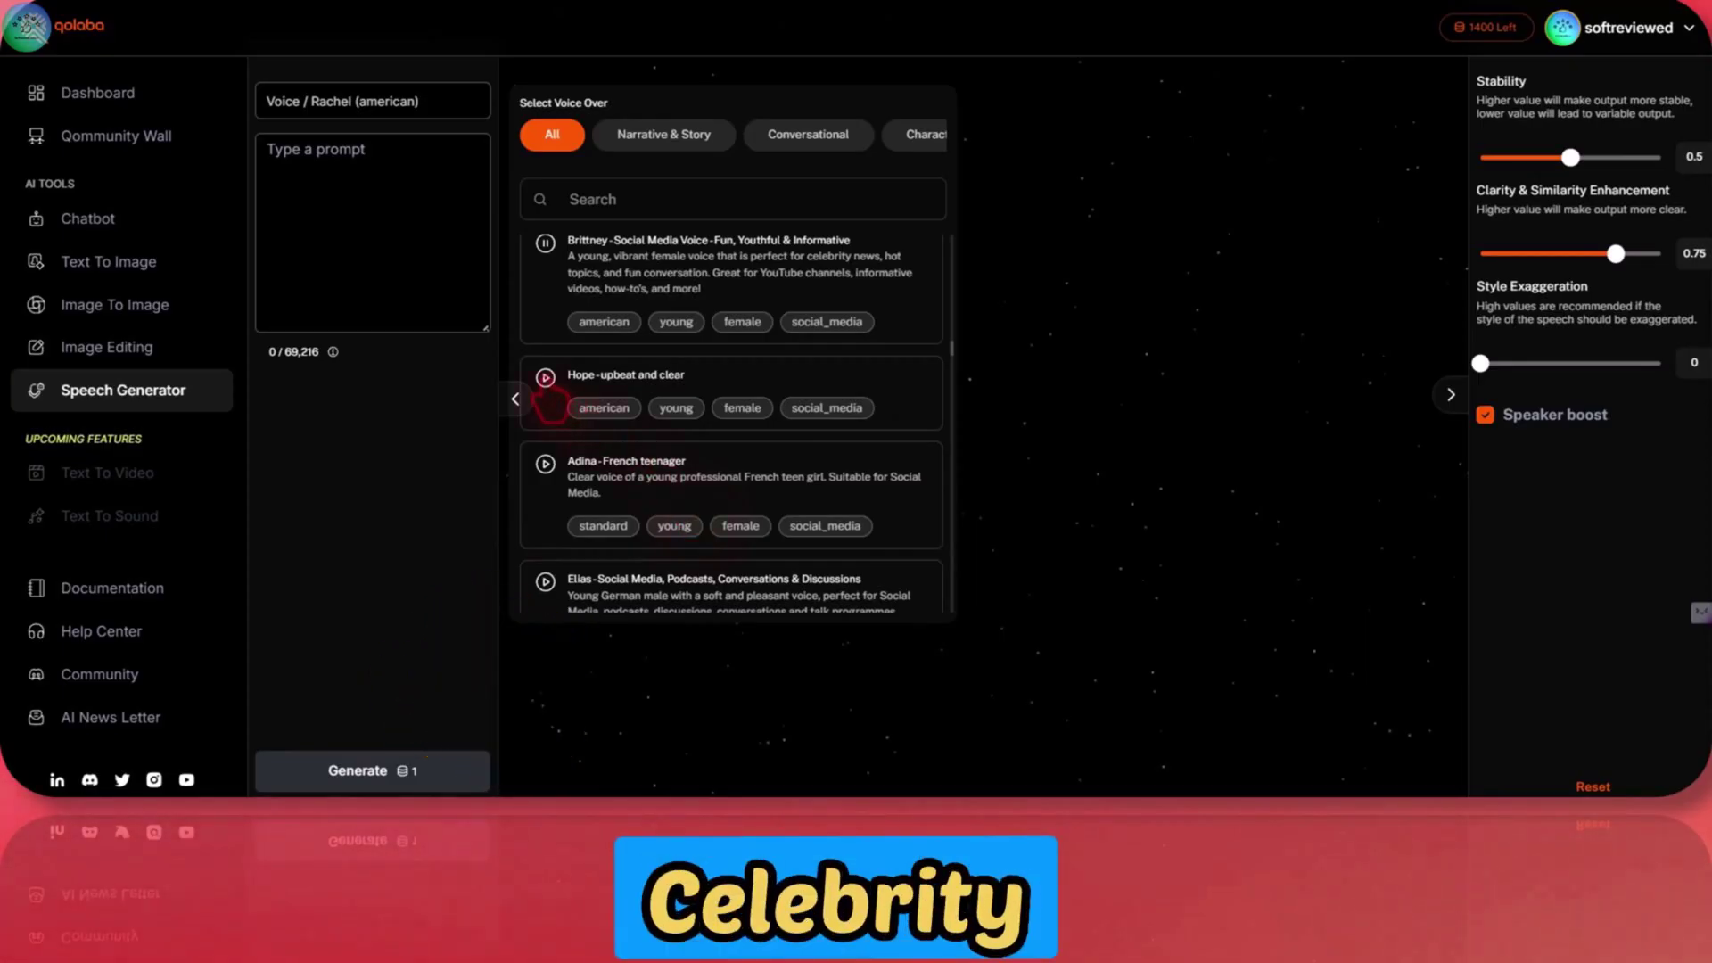
{"action": "left_click", "coordinate": [545, 377]}
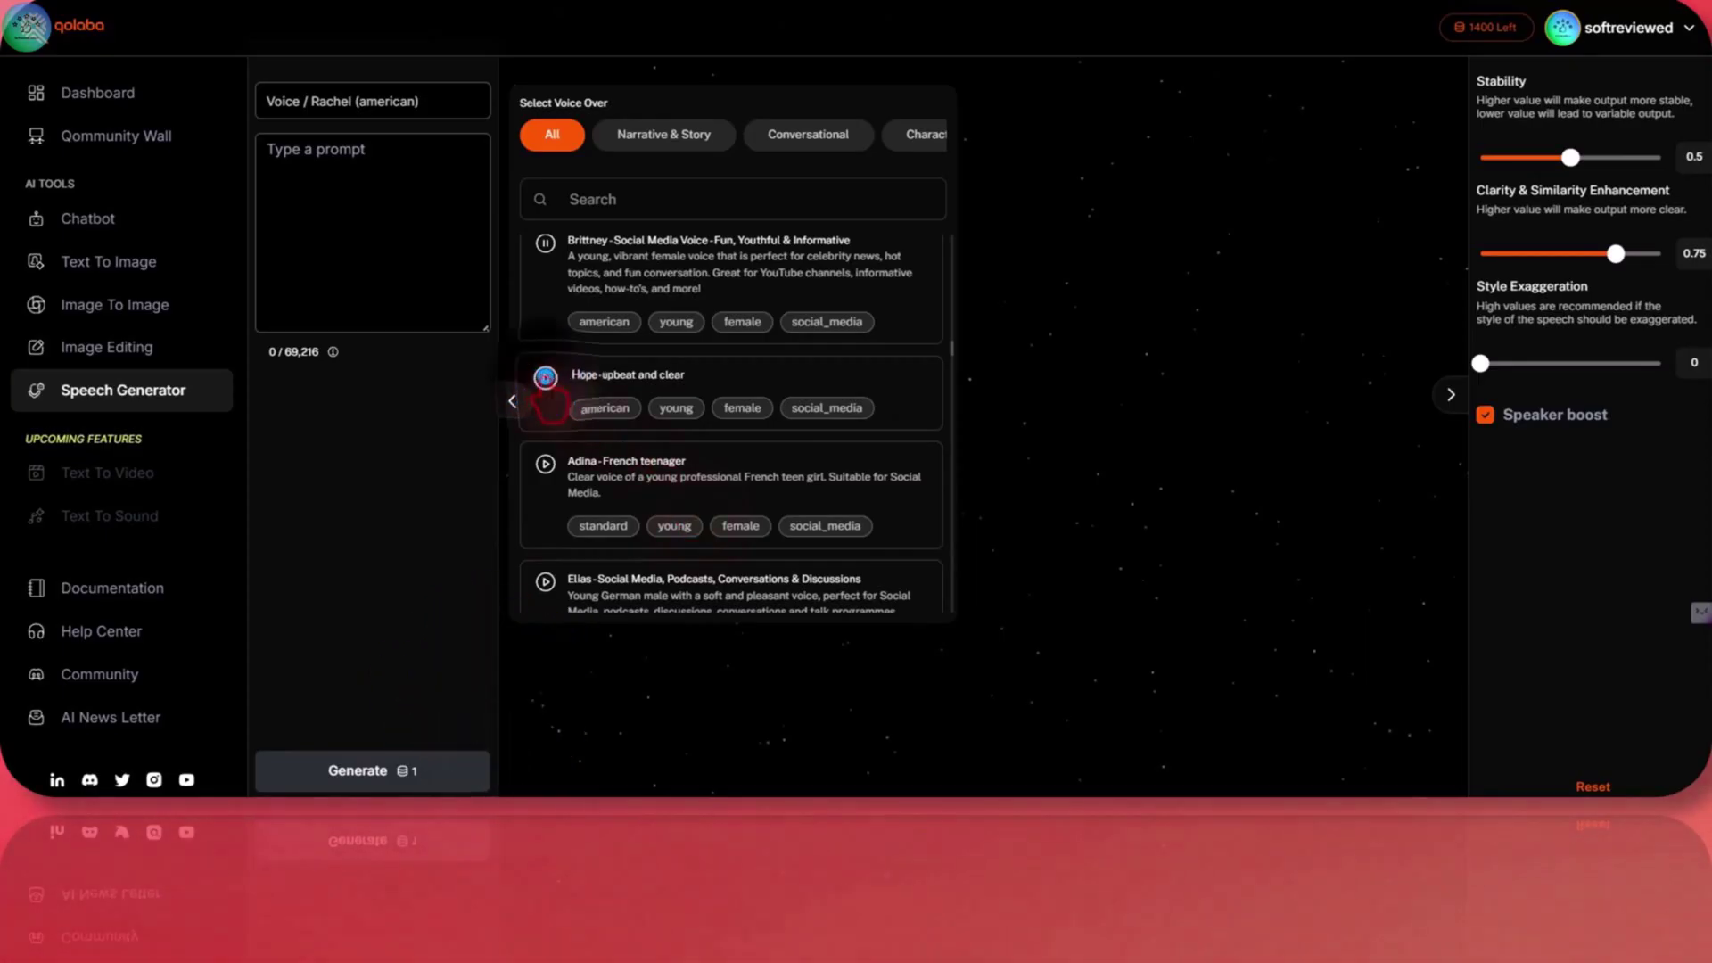
{"action": "scroll", "coordinate": [550, 401], "scroll_direction": "up", "scroll_amount": 1}
{"action": "scroll", "coordinate": [570, 405], "scroll_direction": "down", "scroll_amount": 2}
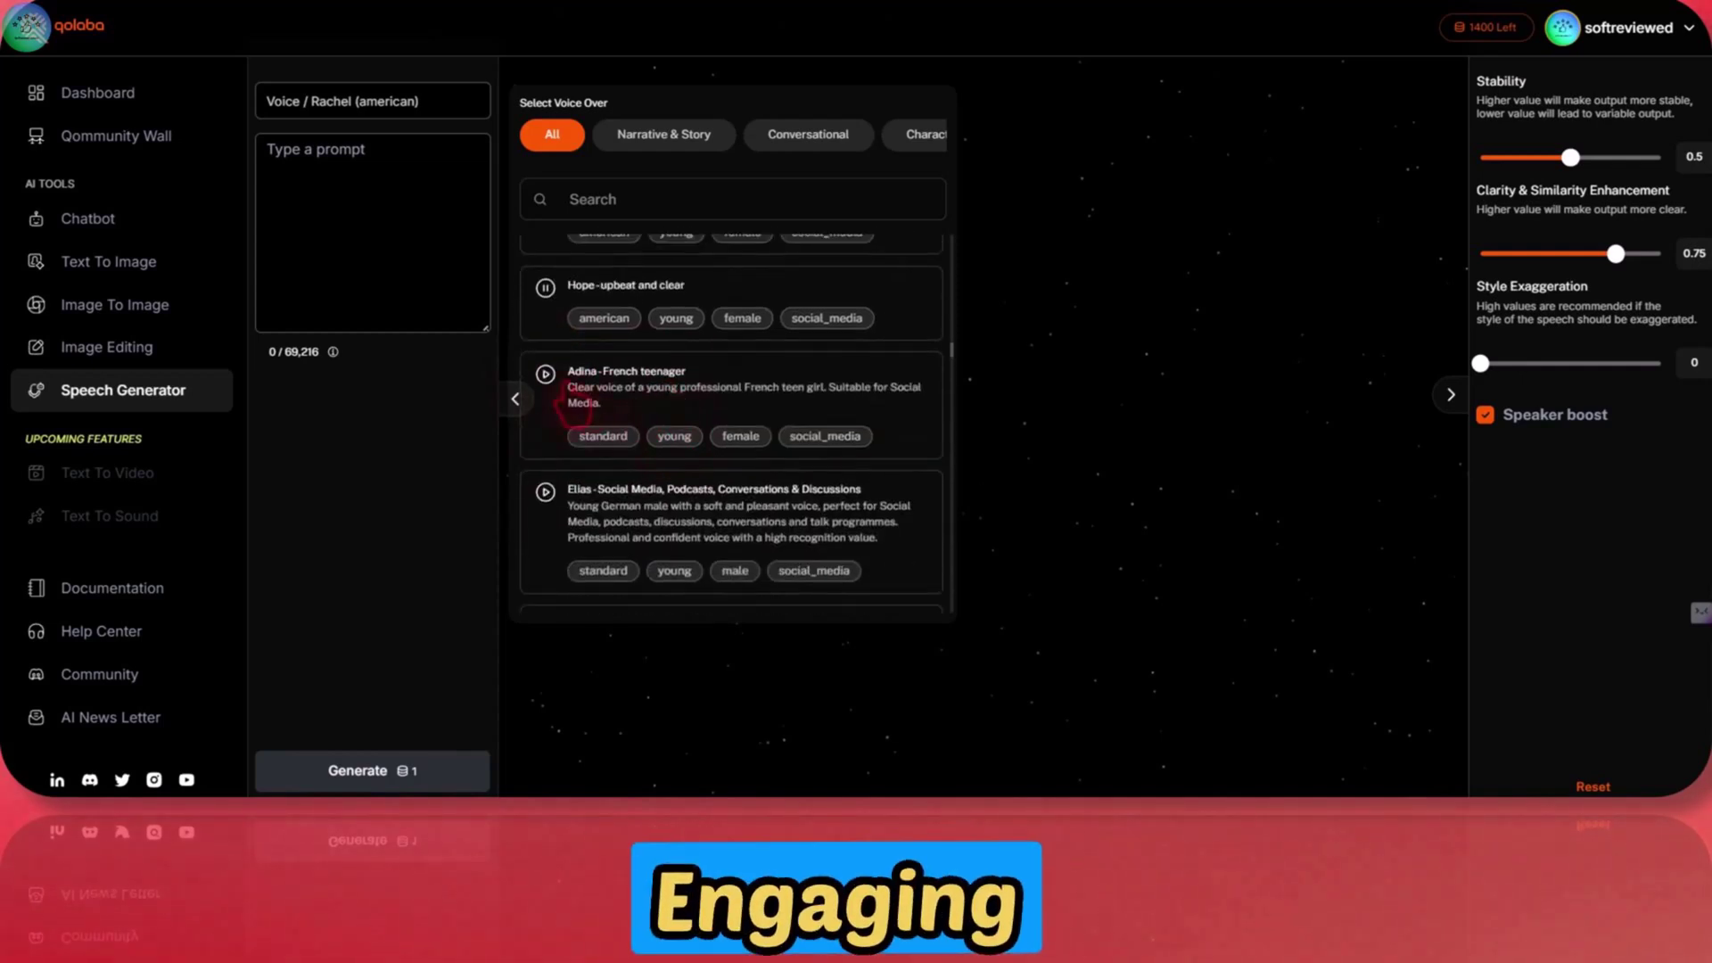
{"action": "left_click", "coordinate": [545, 288]}
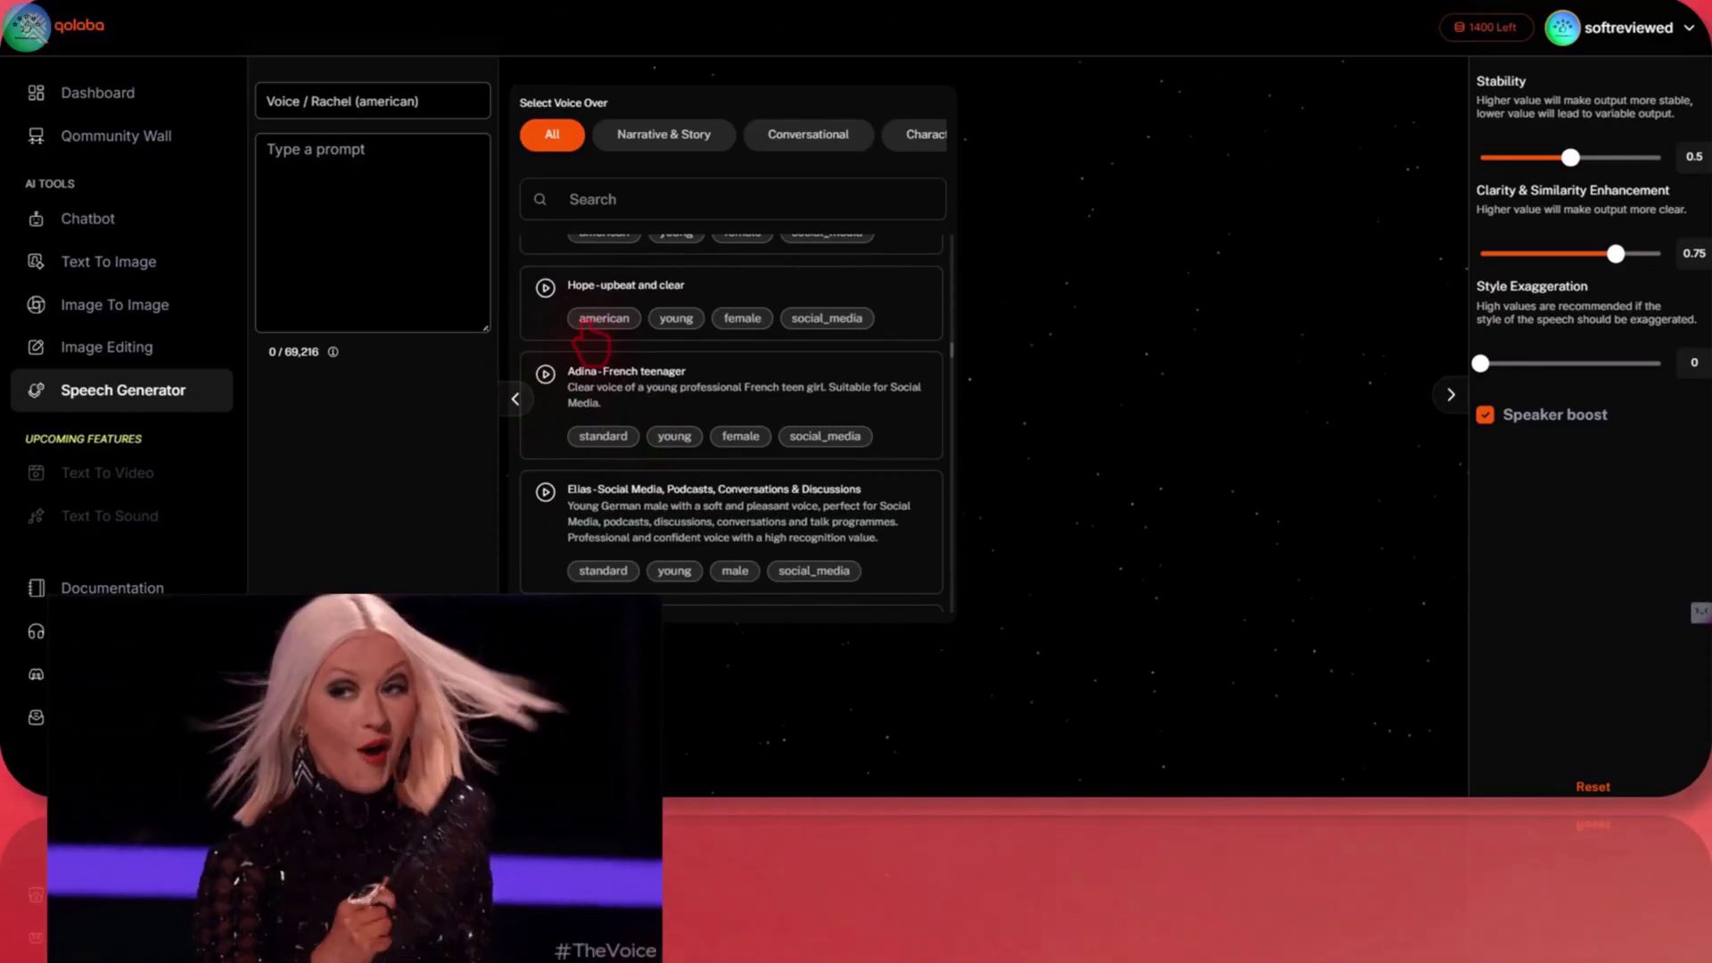
Step: Check the 69,216-character prompt limit and return the voice choice to Rachel (american)
{"action": "scroll", "coordinate": [709, 388], "scroll_direction": "up", "scroll_amount": 3}
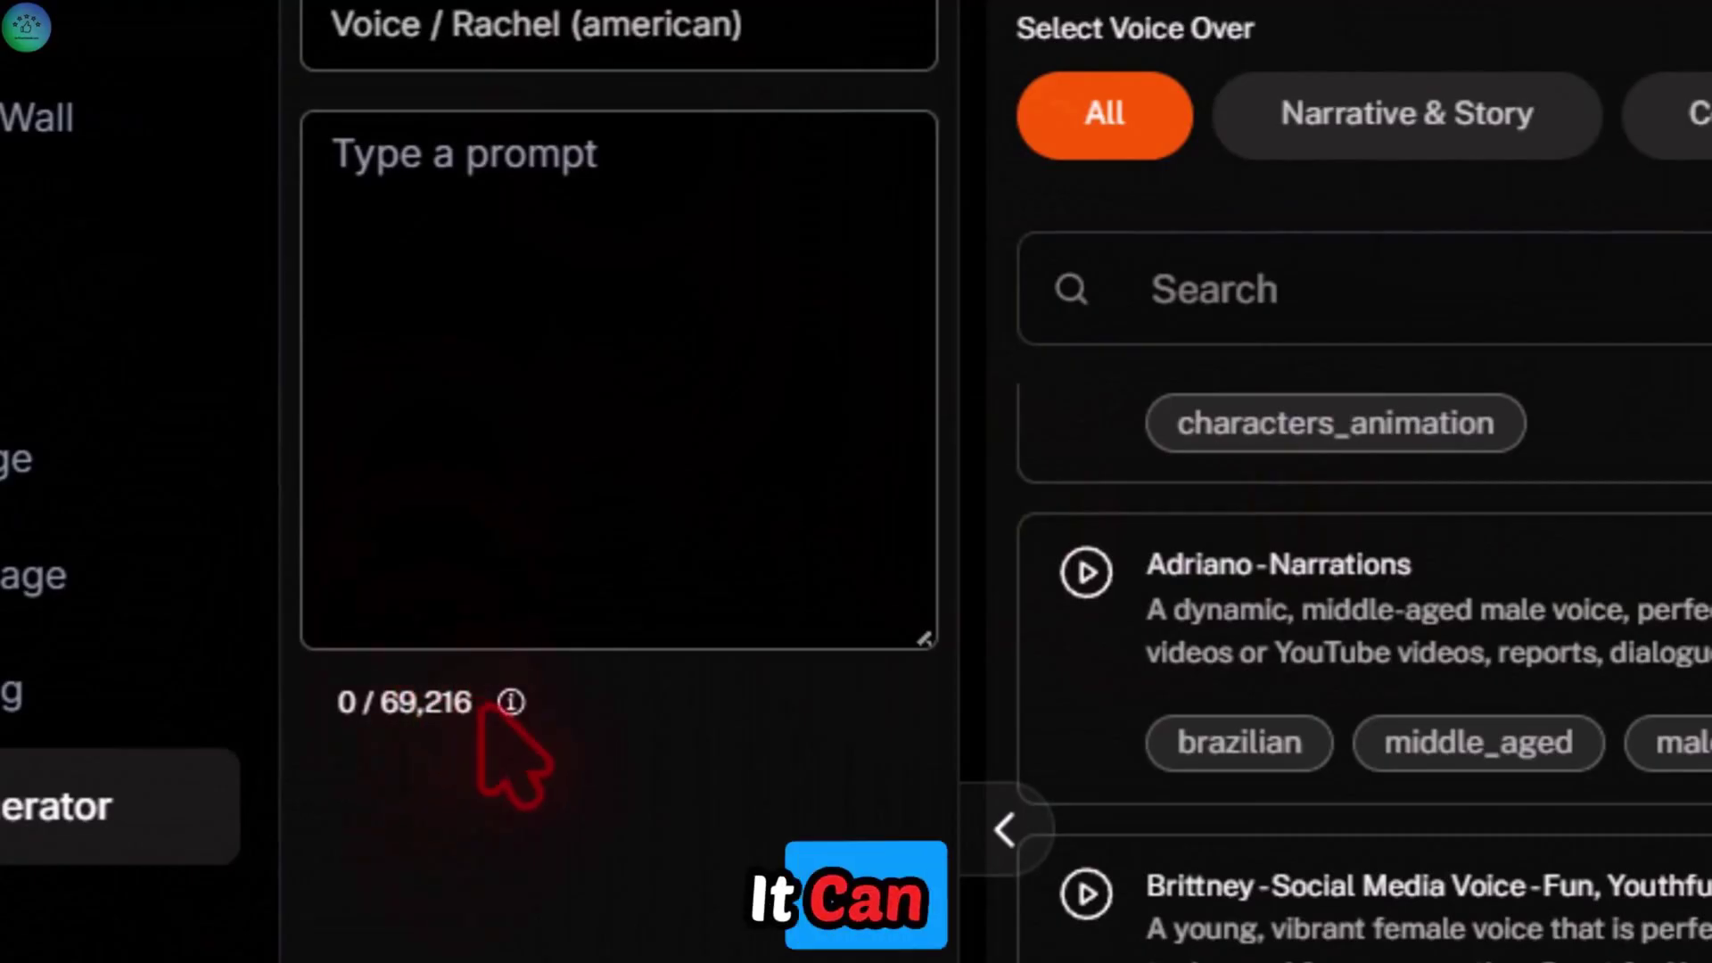
{"action": "mouse_move", "coordinate": [506, 704]}
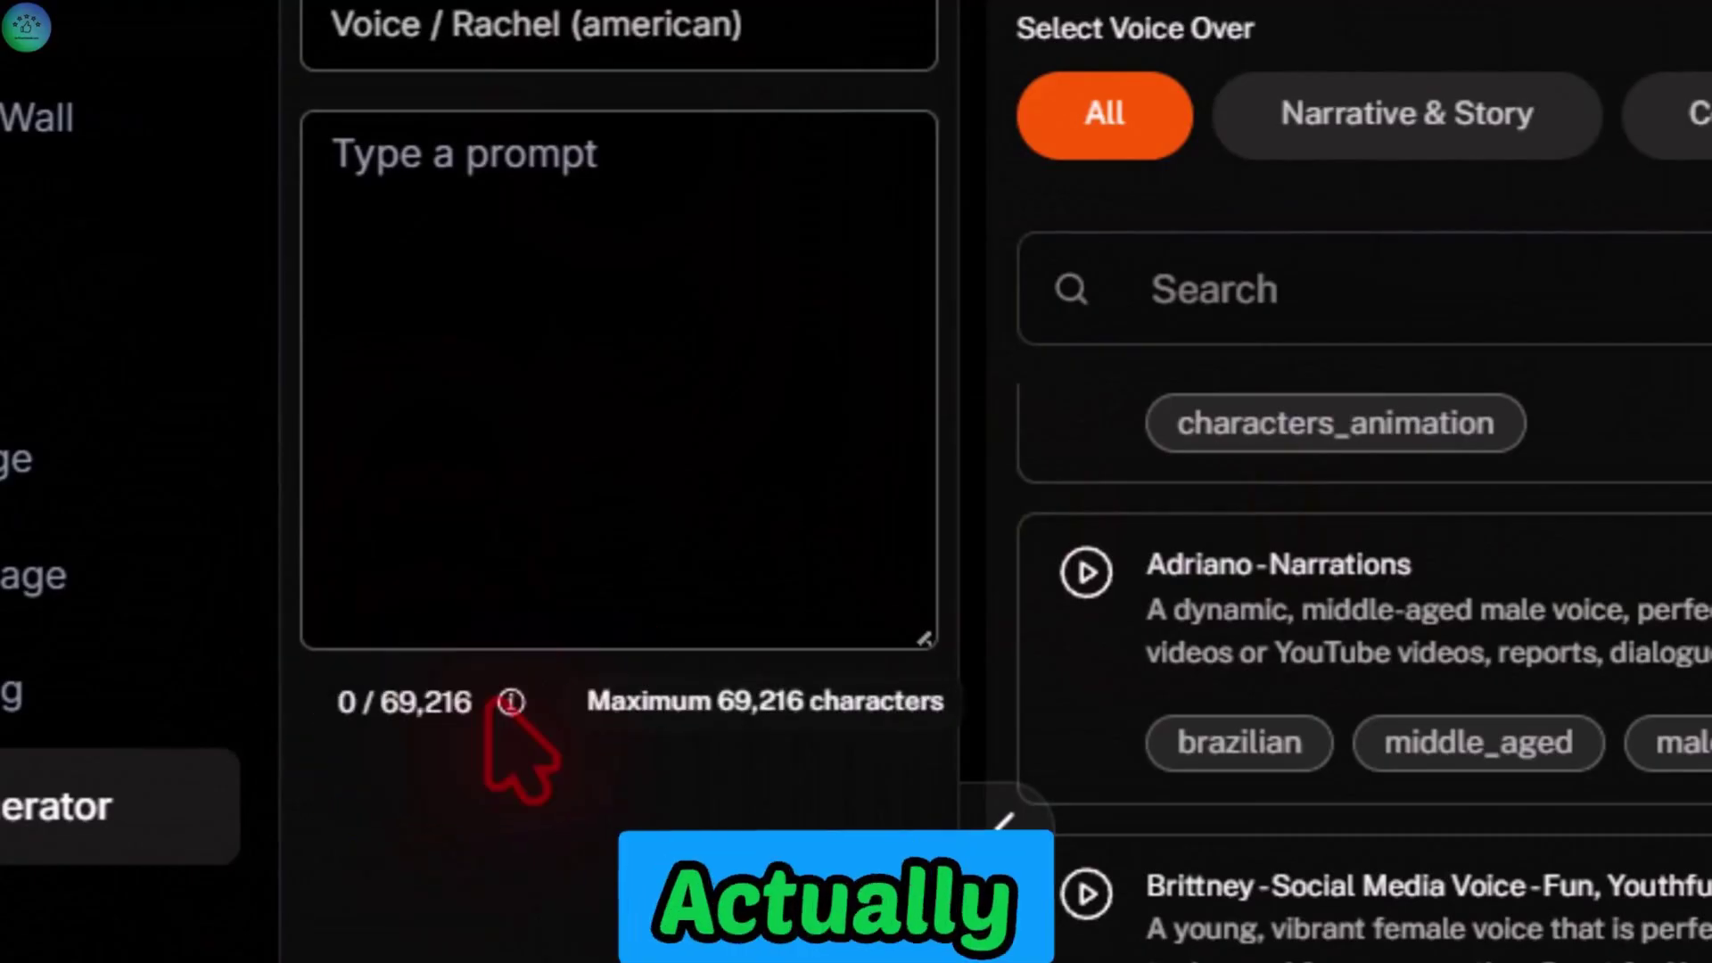
{"action": "left_click", "coordinate": [593, 43]}
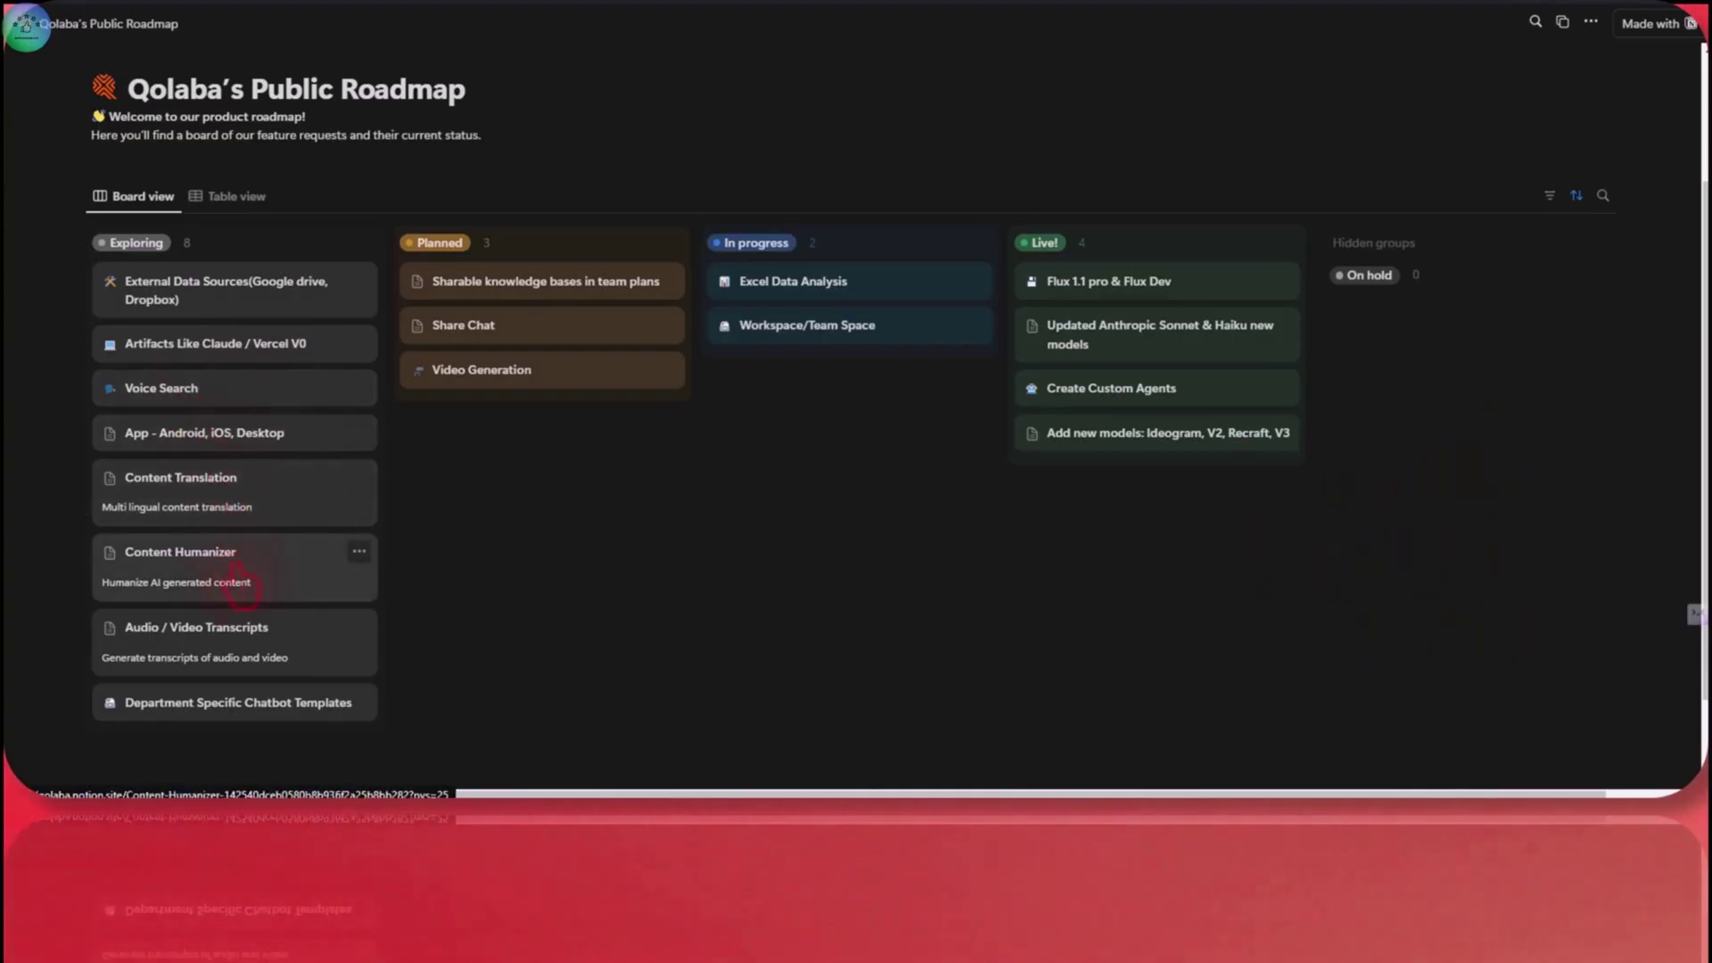
Step: Scroll through the roadmap's Exploring, Planned, In progress and Live board columns
{"action": "scroll", "coordinate": [249, 589], "scroll_direction": "down", "scroll_amount": 1}
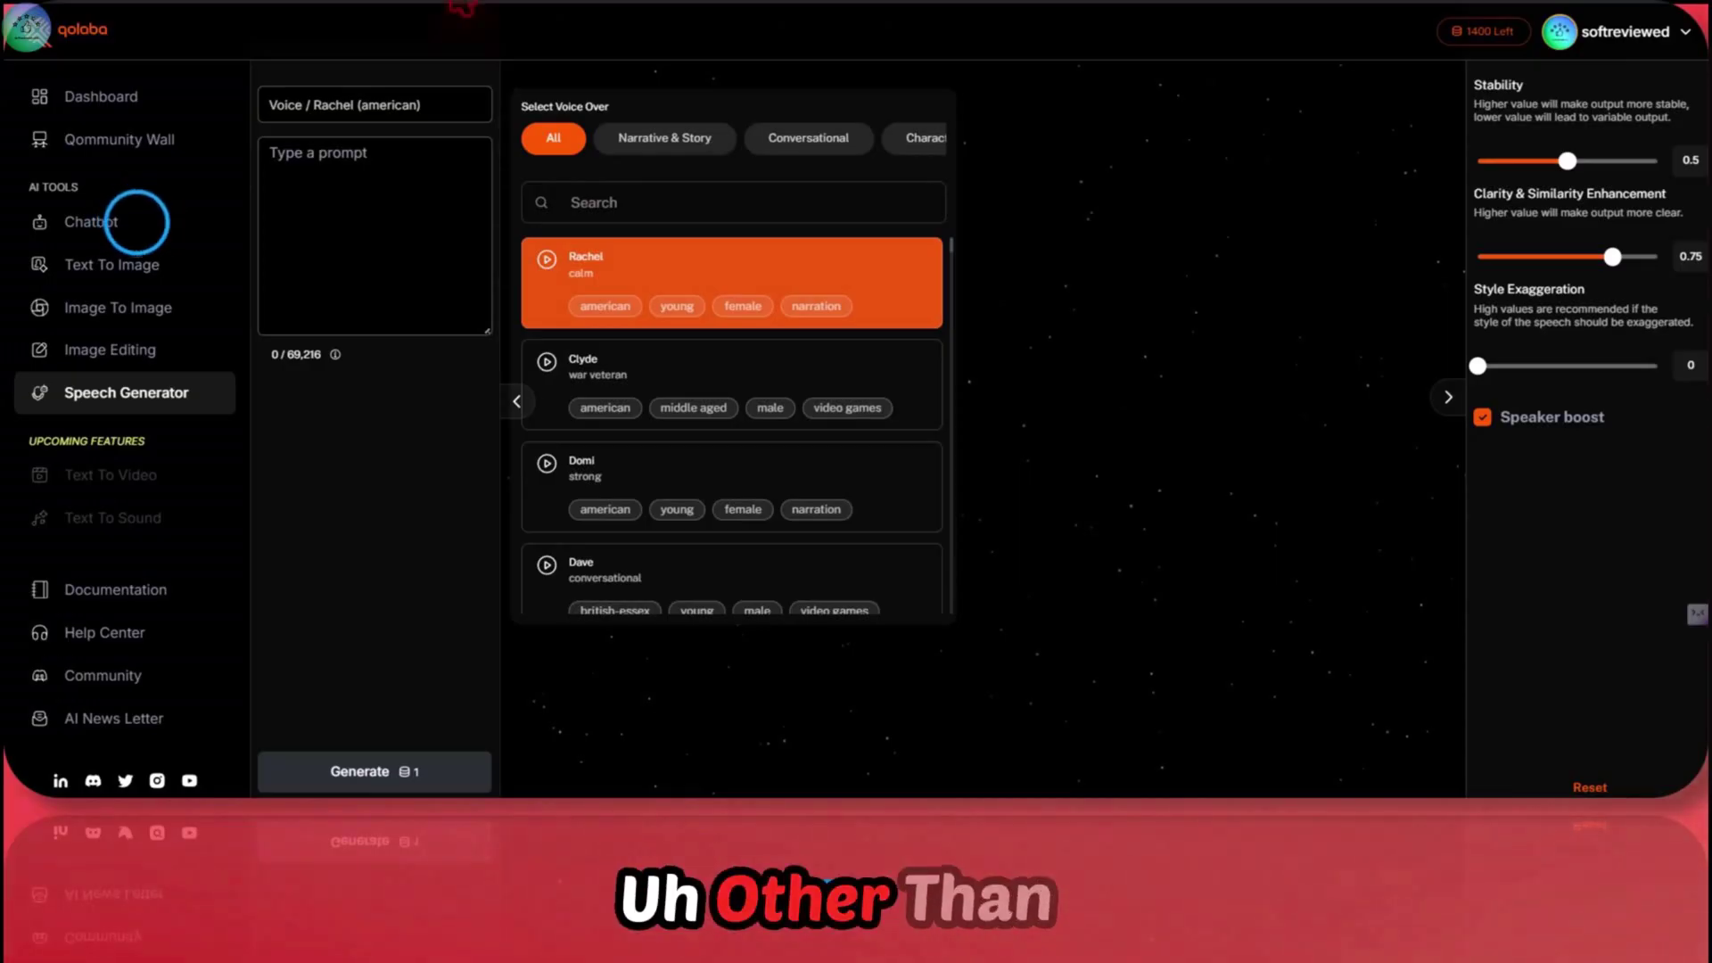
Step: Switch the Chatbot to Claude 3.5 Sonnet and send a dictated snake-game code request
{"action": "left_click", "coordinate": [136, 230]}
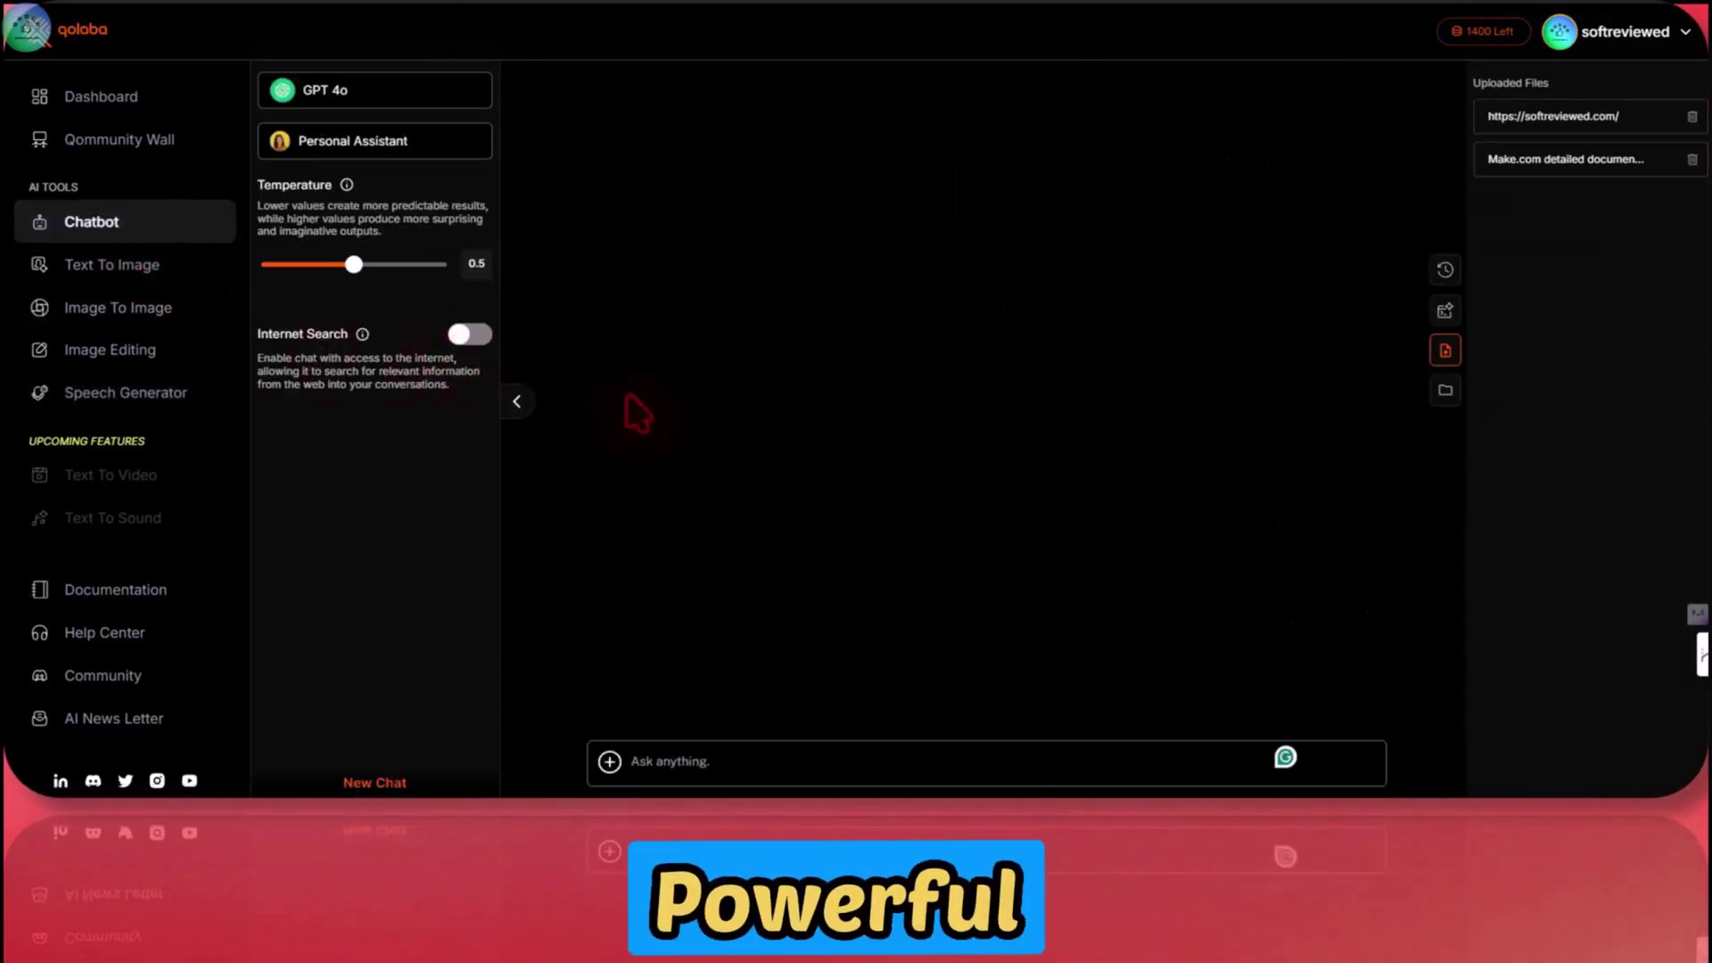
{"action": "left_click", "coordinate": [393, 90]}
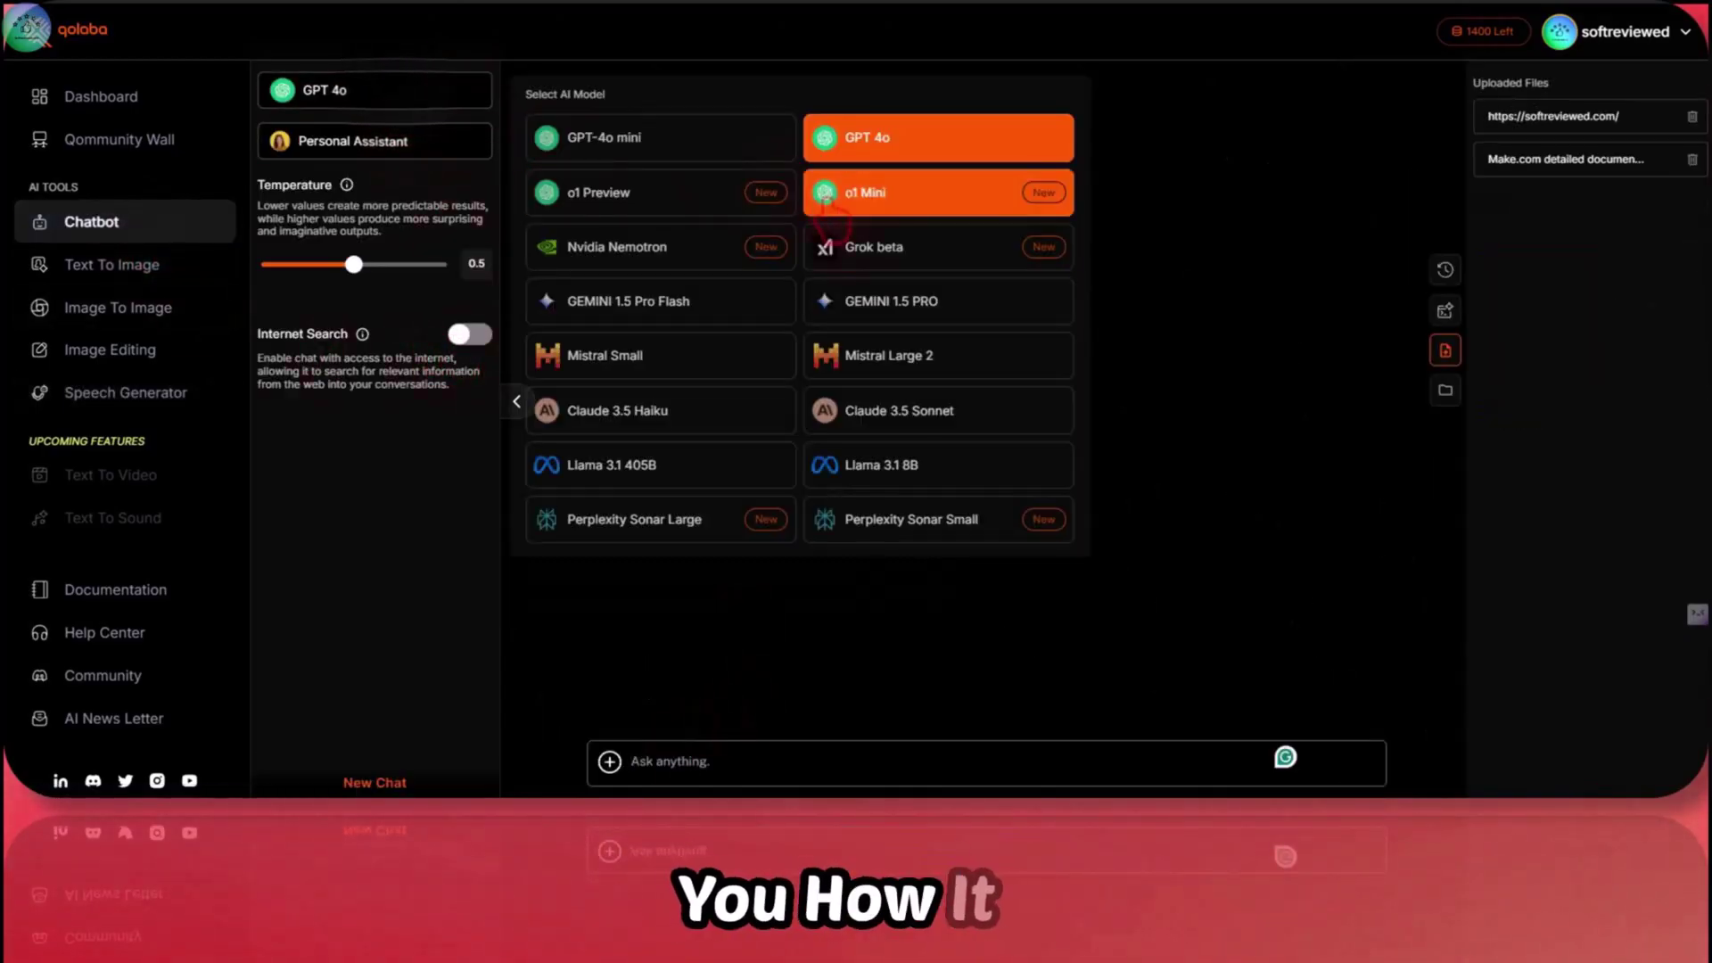
{"action": "left_click", "coordinate": [884, 407]}
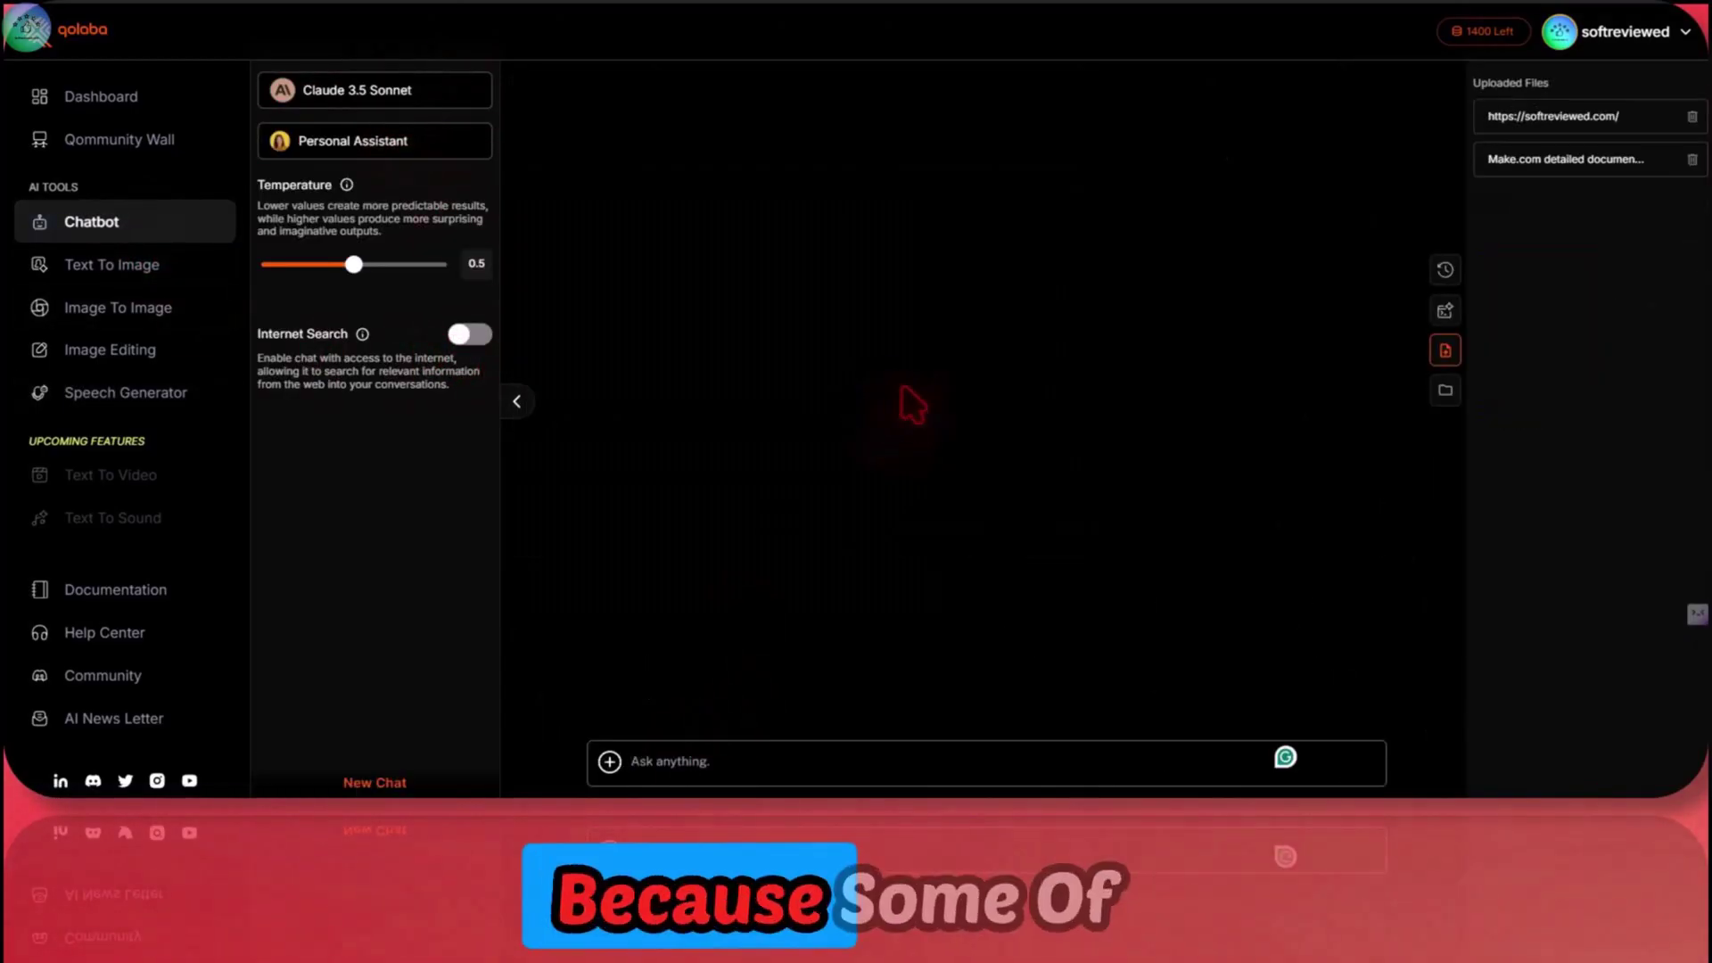
{"action": "left_click", "coordinate": [728, 772]}
{"action": "key", "text": "super+h"}
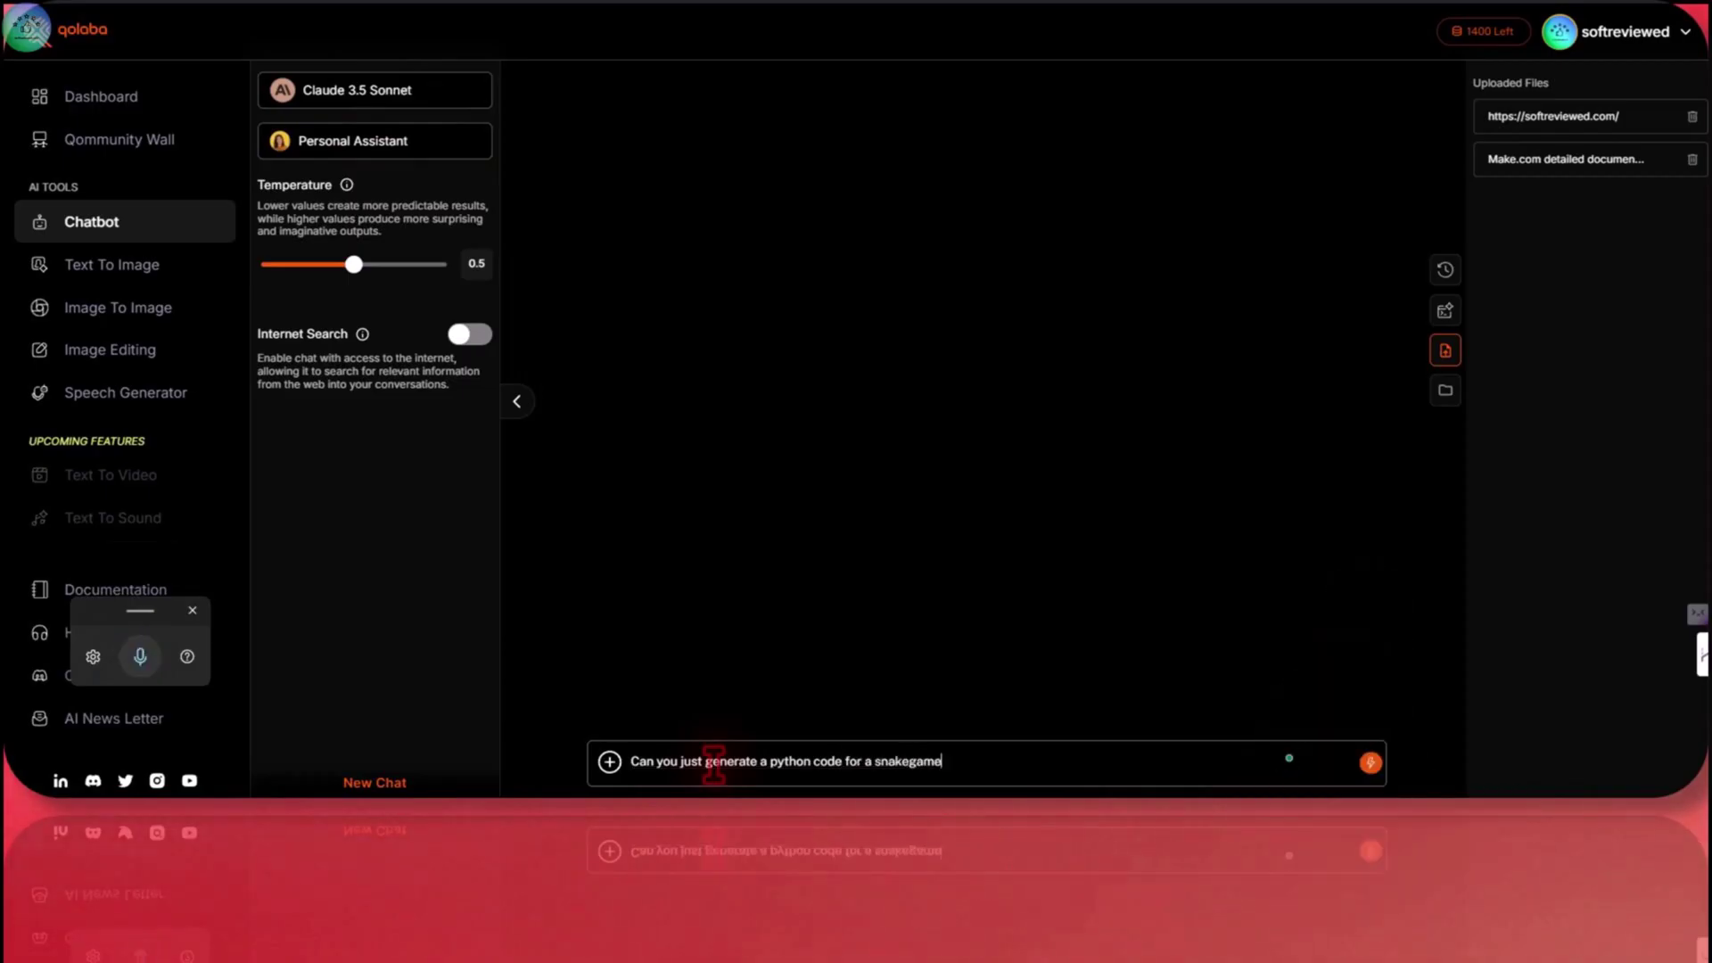
{"action": "key", "text": "Return"}
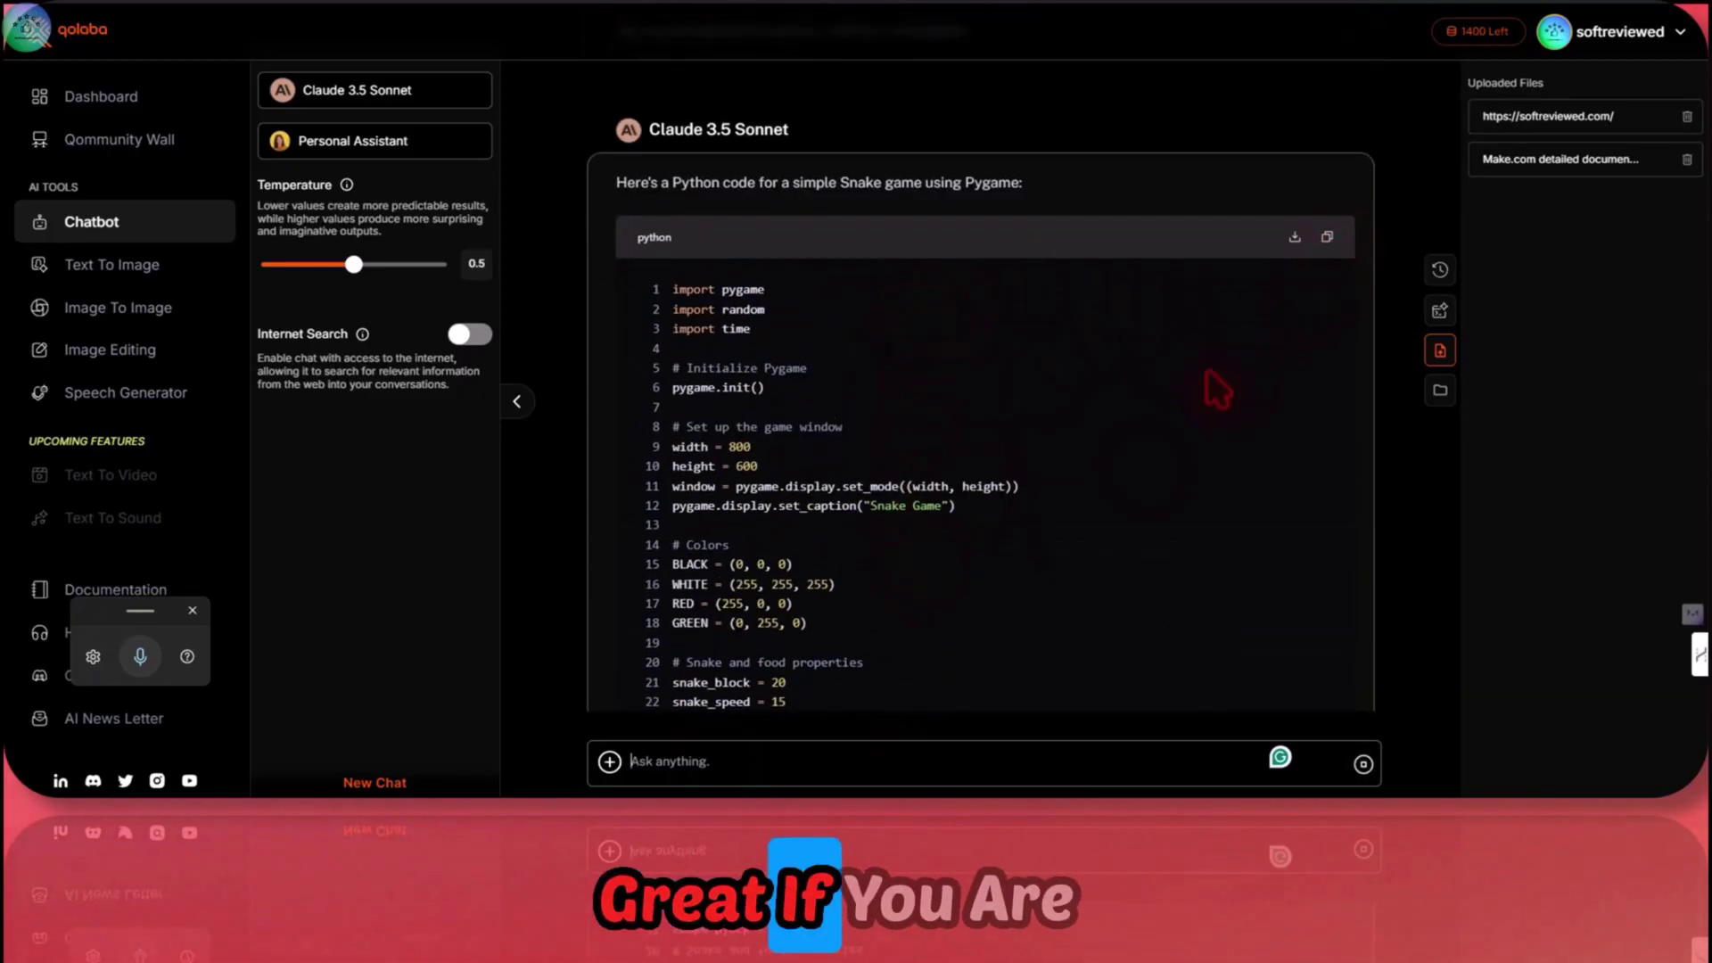
Step: Scroll through the Python Pygame snake-game code Claude 3.5 Sonnet returned
{"action": "scroll", "coordinate": [1208, 384], "scroll_direction": "down", "scroll_amount": 7}
{"action": "left_click", "coordinate": [1364, 764]}
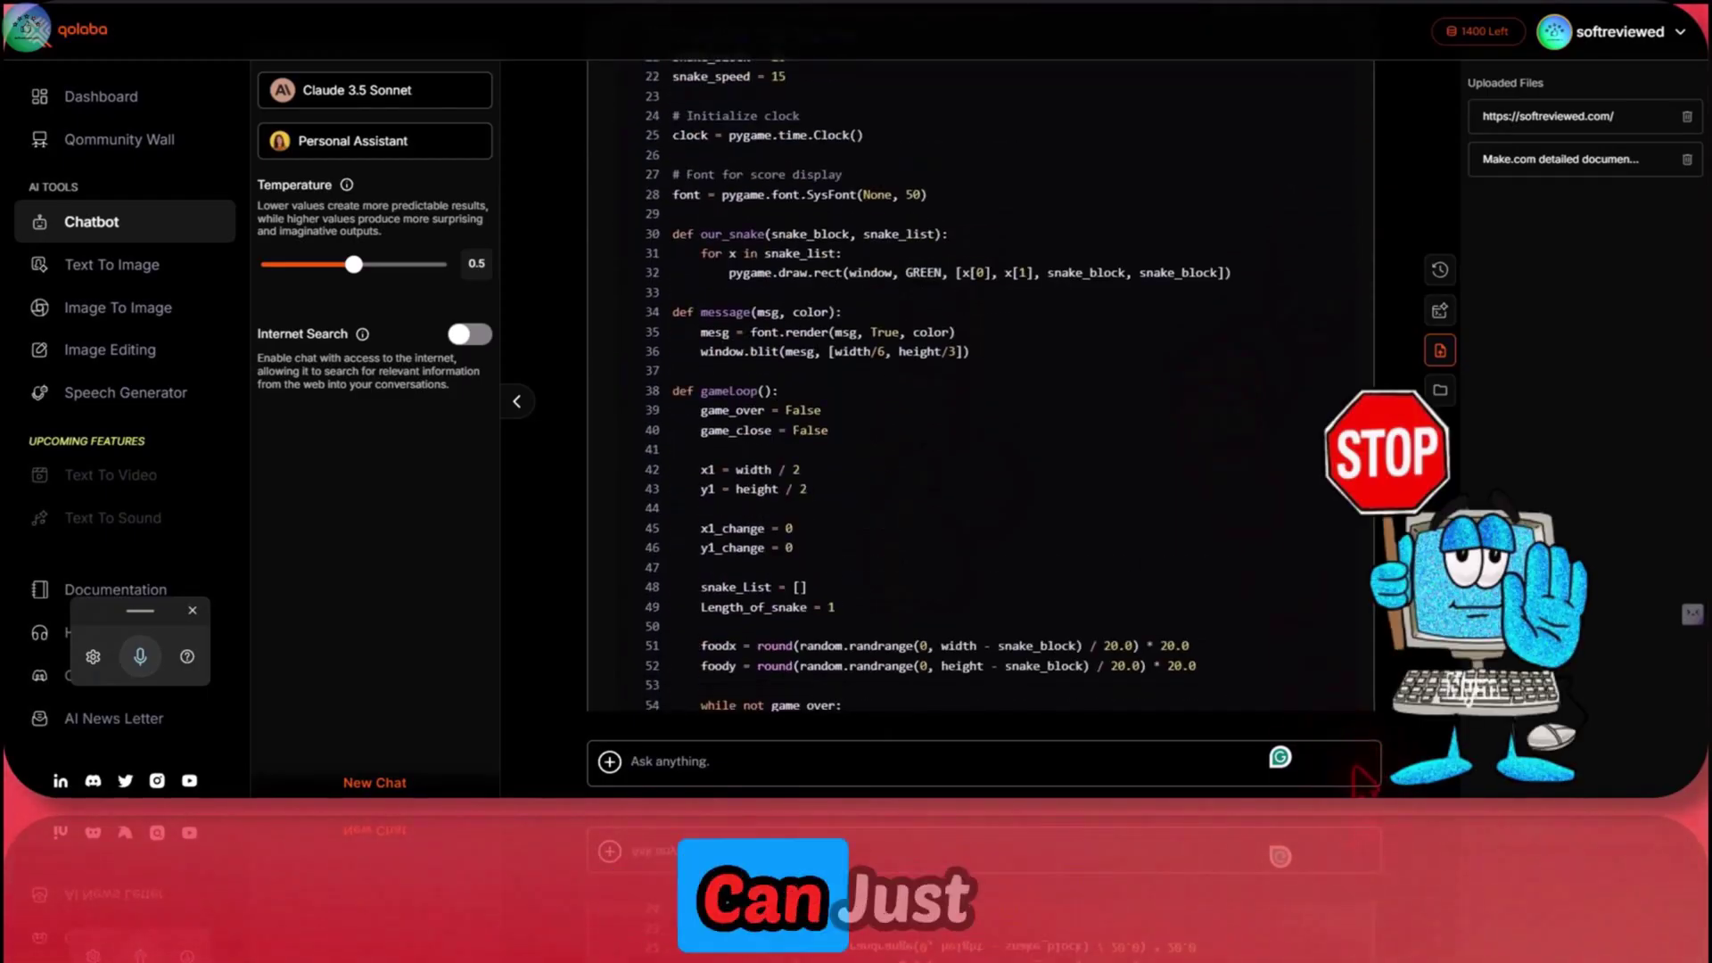
{"action": "scroll", "coordinate": [1131, 237], "scroll_direction": "up", "scroll_amount": 8}
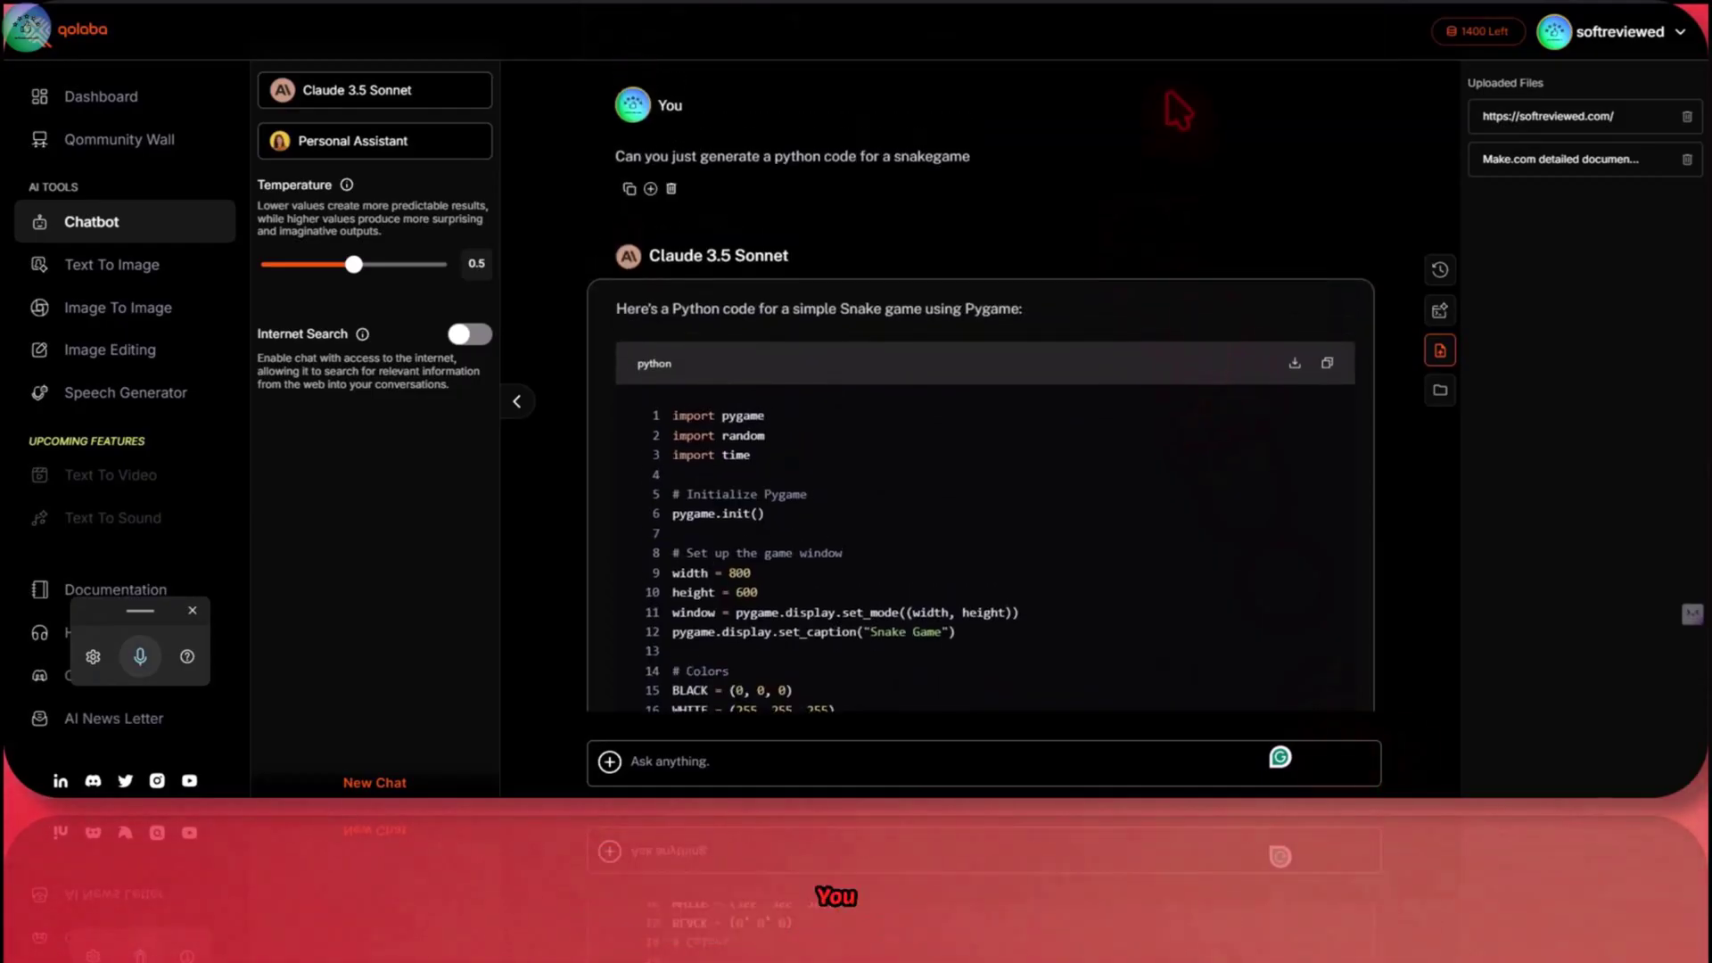
{"action": "scroll", "coordinate": [1175, 116], "scroll_direction": "down", "scroll_amount": 2}
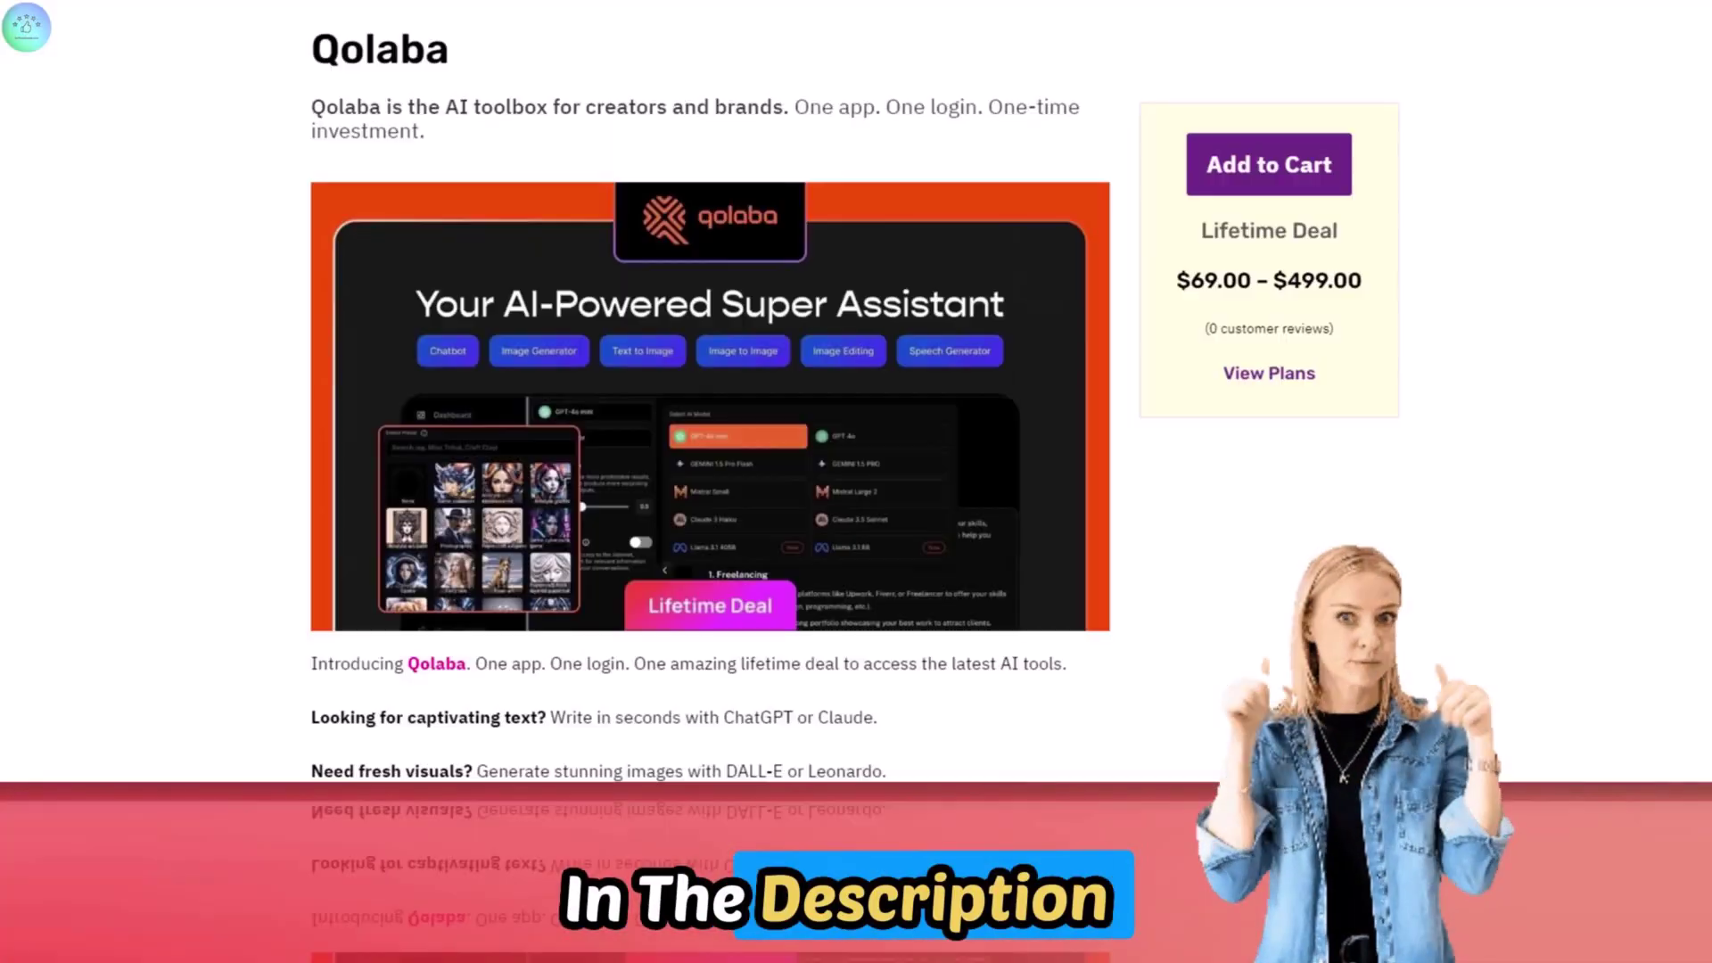
Step: Scroll the RocketHub Qolaba page down to the Tier 1–4 pricing cards
{"action": "scroll", "coordinate": [443, 169], "scroll_direction": "down", "scroll_amount": 10}
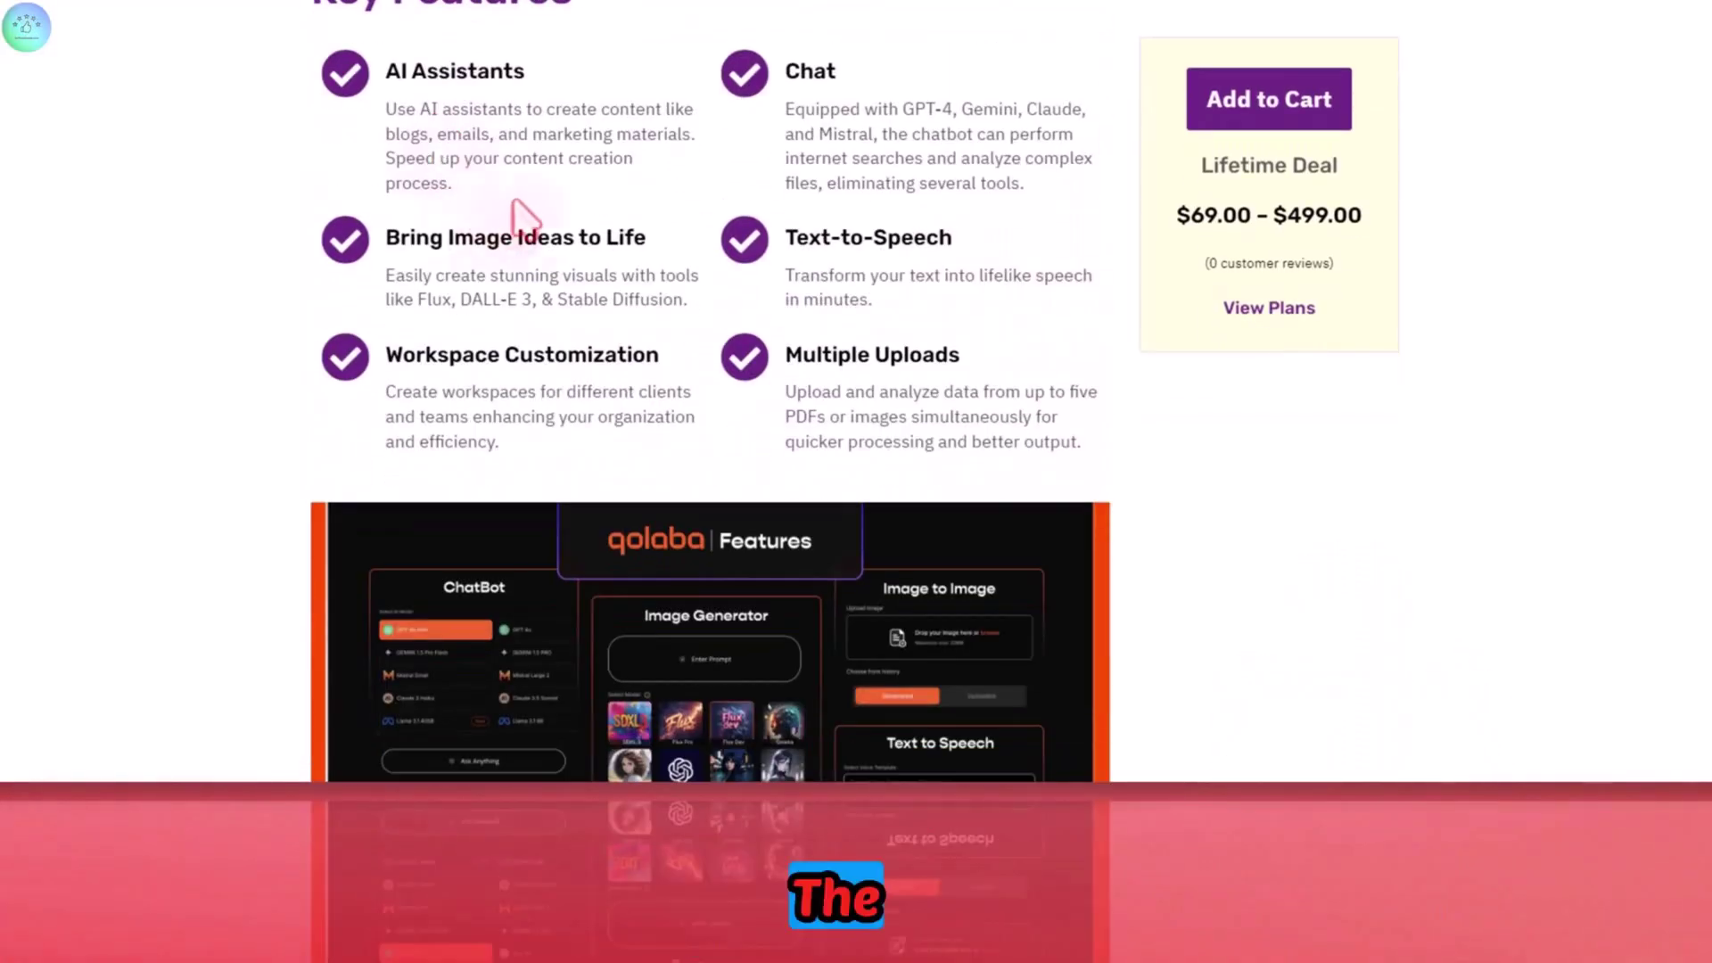
{"action": "scroll", "coordinate": [516, 201], "scroll_direction": "down", "scroll_amount": 15}
{"action": "scroll", "coordinate": [515, 200], "scroll_direction": "down", "scroll_amount": 20}
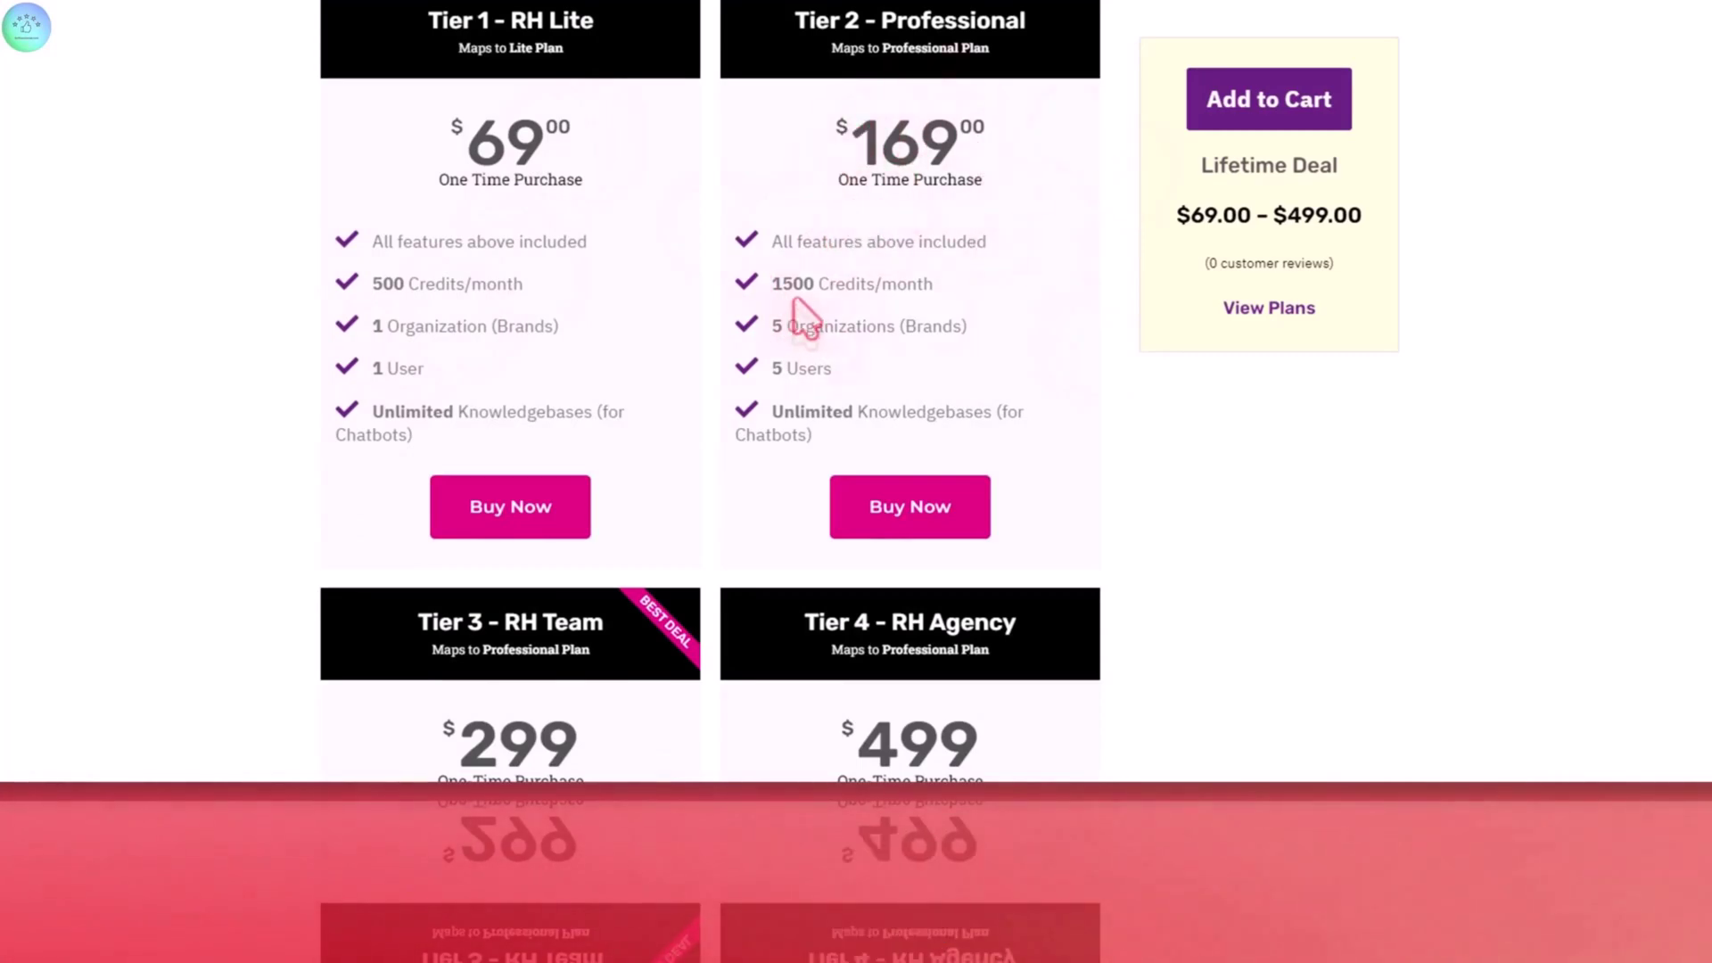
{"action": "scroll", "coordinate": [802, 317], "scroll_direction": "down", "scroll_amount": 1}
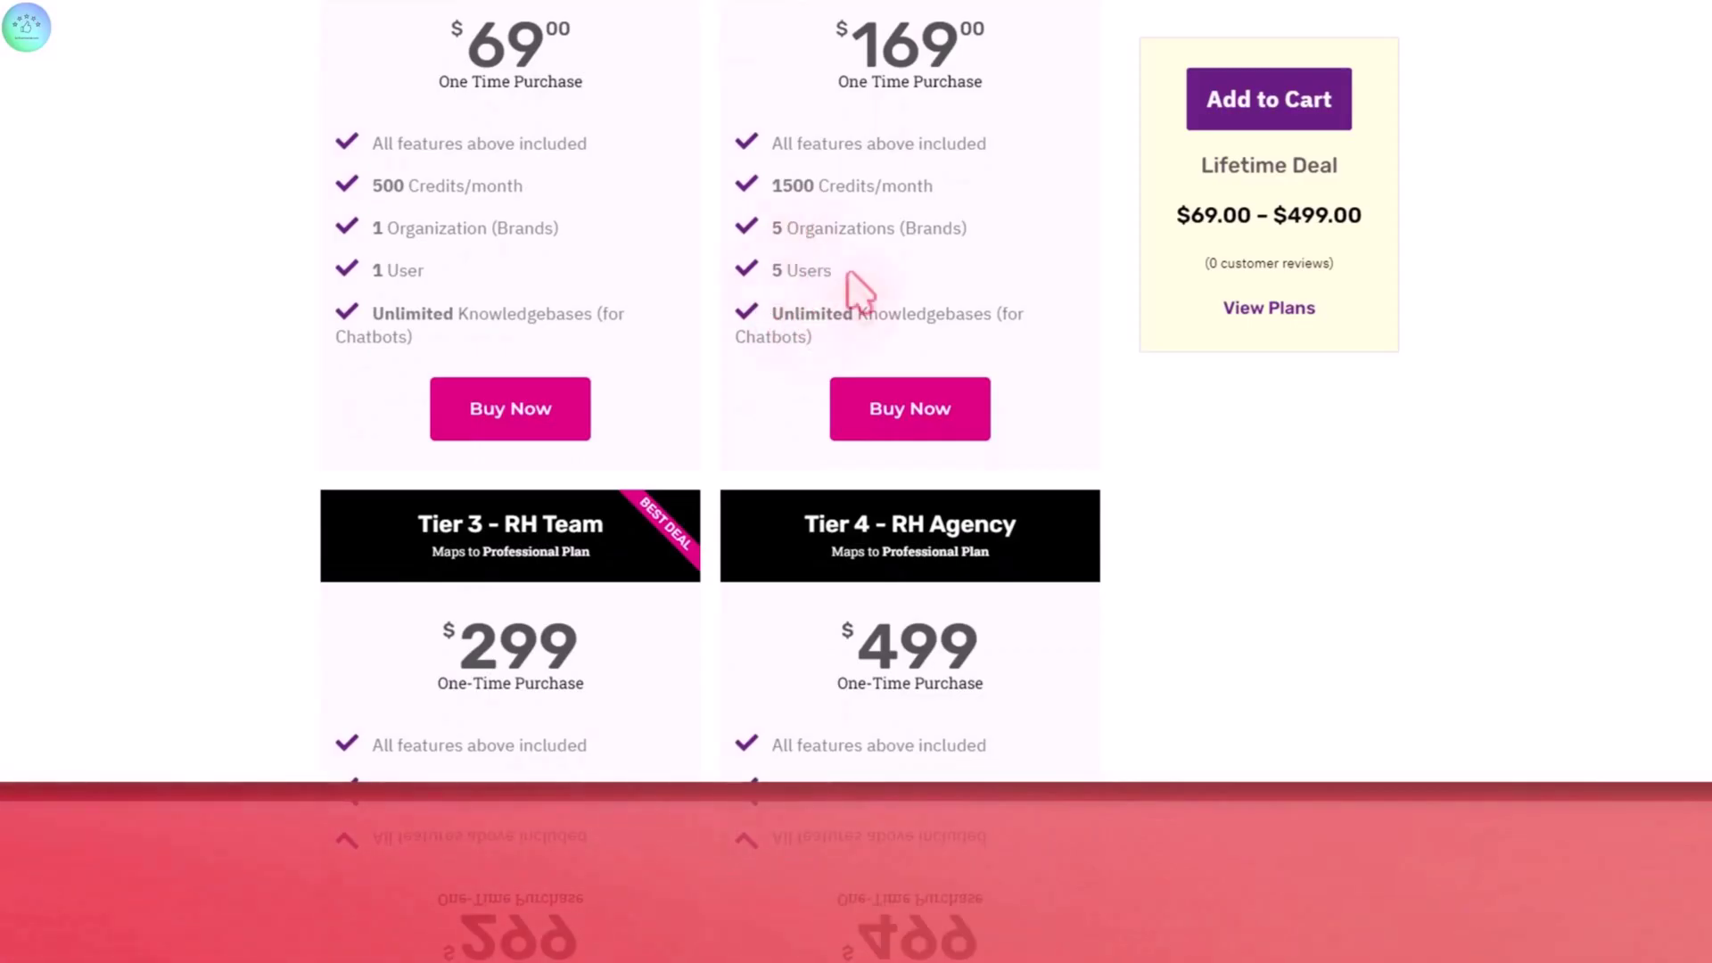
{"action": "scroll", "coordinate": [824, 230], "scroll_direction": "down", "scroll_amount": 5}
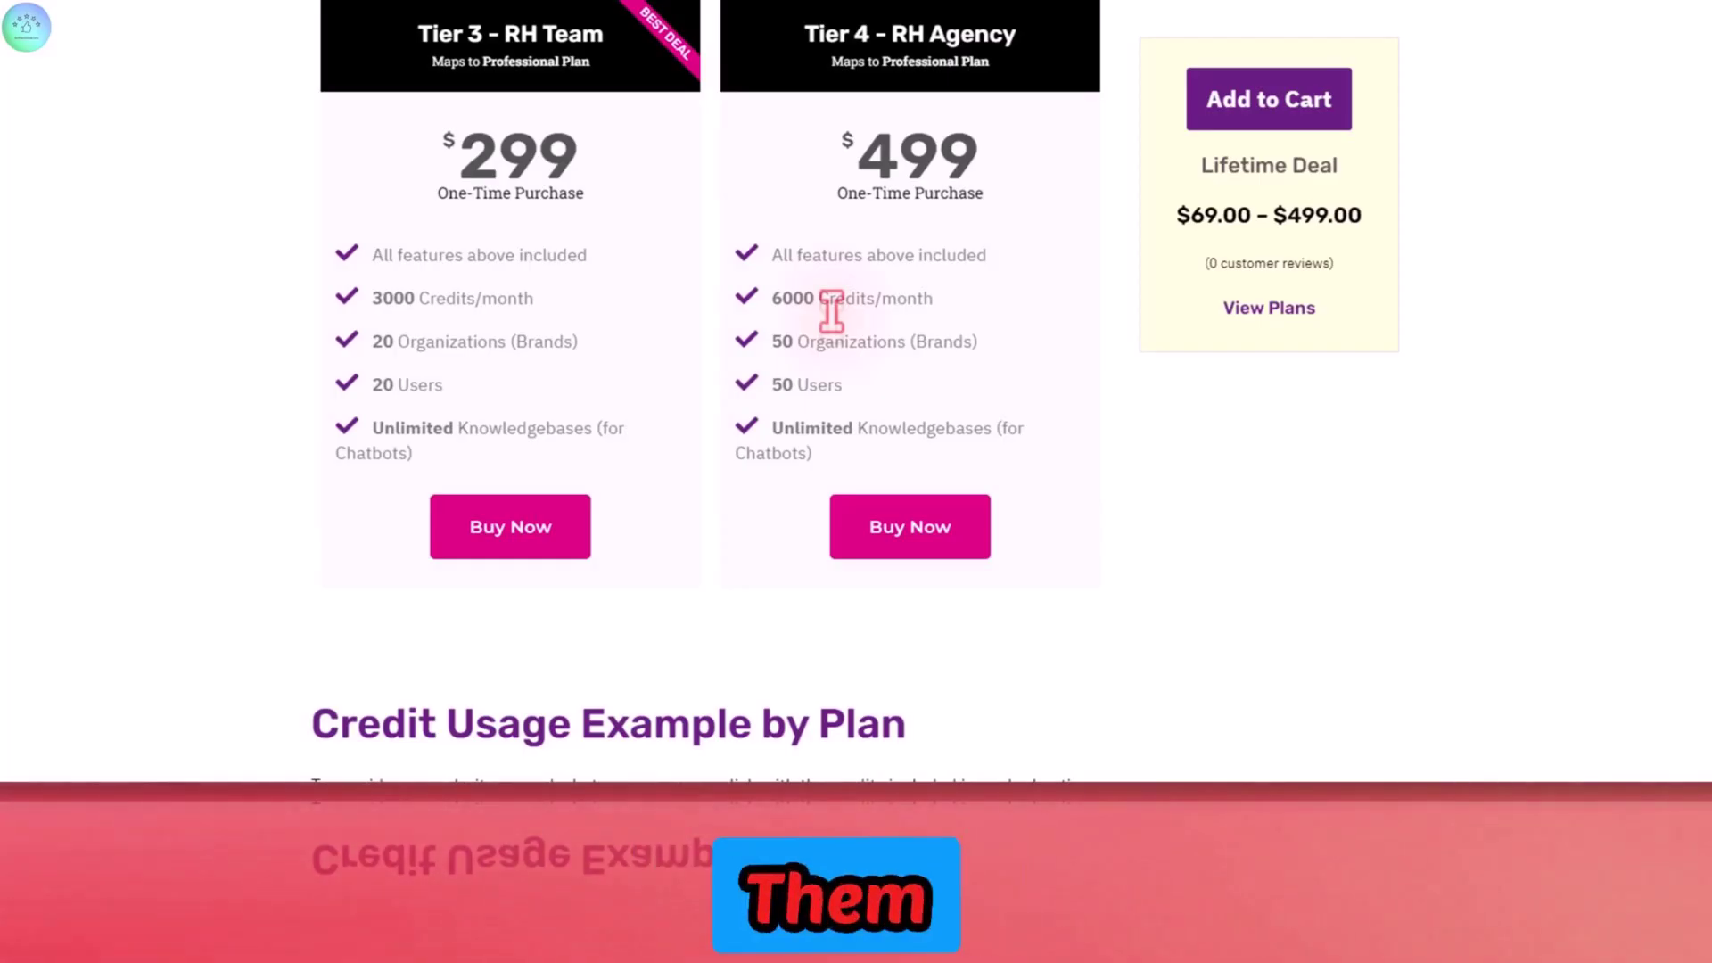
Step: Highlight Tier 4's 50 Users limit and compare the $69 to $499 tiers
{"action": "left_click_drag", "start_coordinate": [843, 384], "coordinate": [807, 385]}
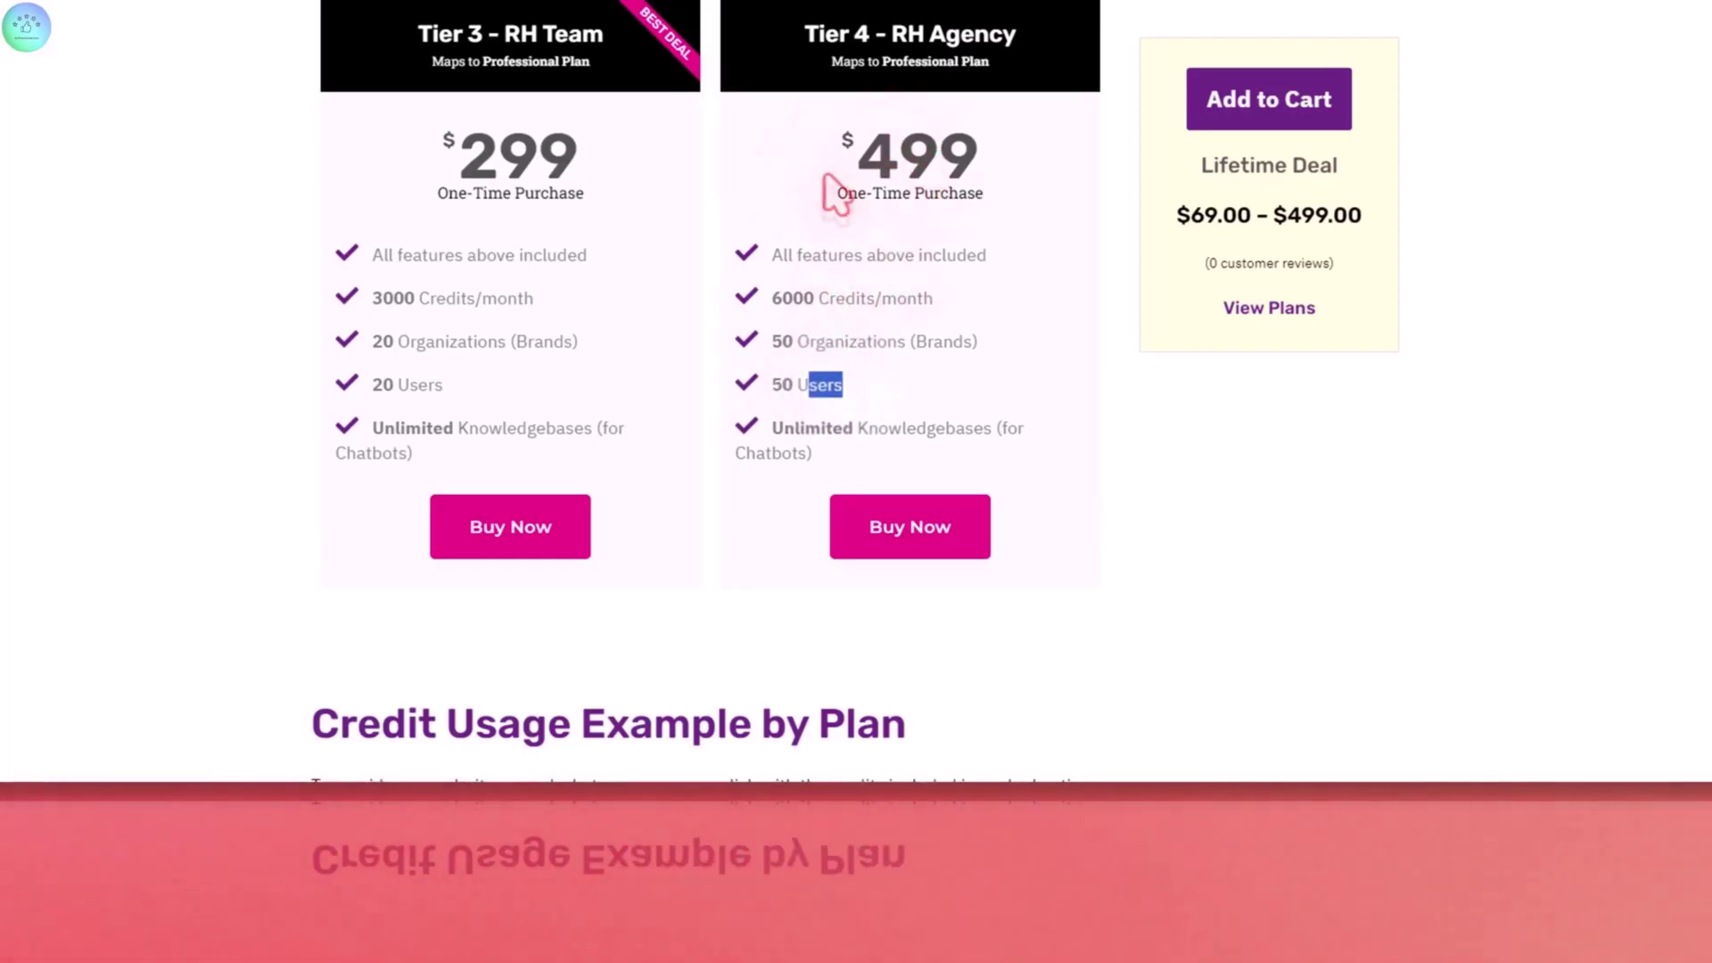
{"action": "scroll", "coordinate": [865, 183], "scroll_direction": "down", "scroll_amount": 1}
{"action": "scroll", "coordinate": [714, 174], "scroll_direction": "up", "scroll_amount": 3}
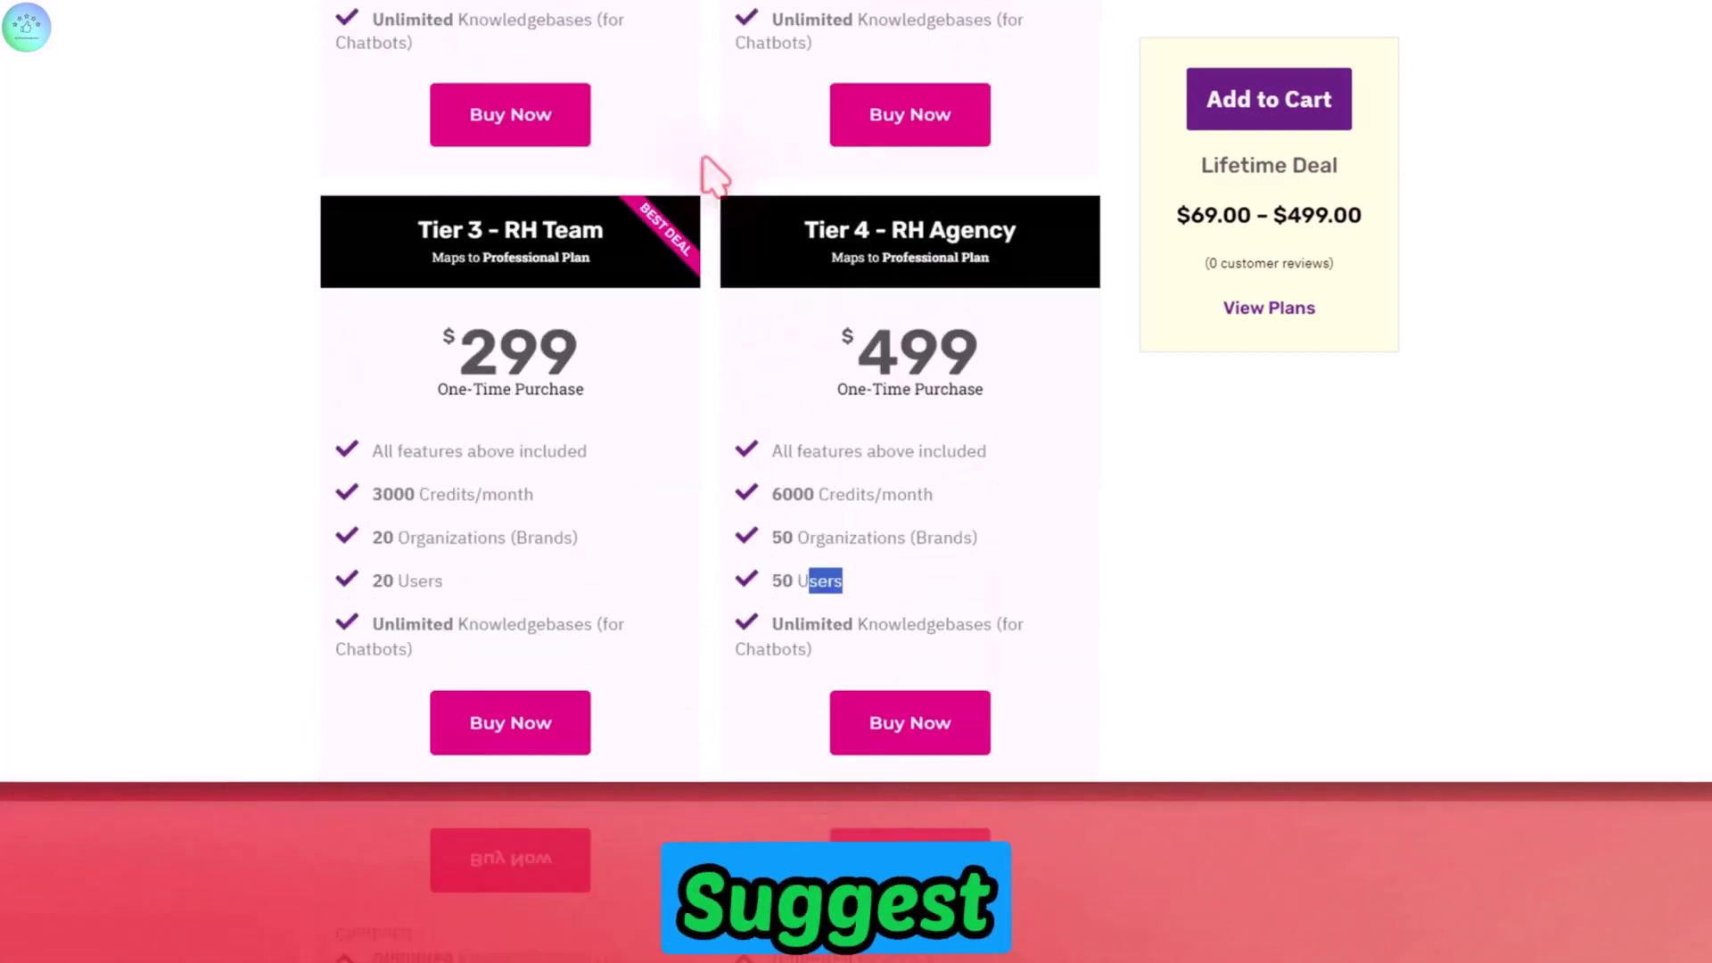
{"action": "scroll", "coordinate": [661, 279], "scroll_direction": "up", "scroll_amount": 4}
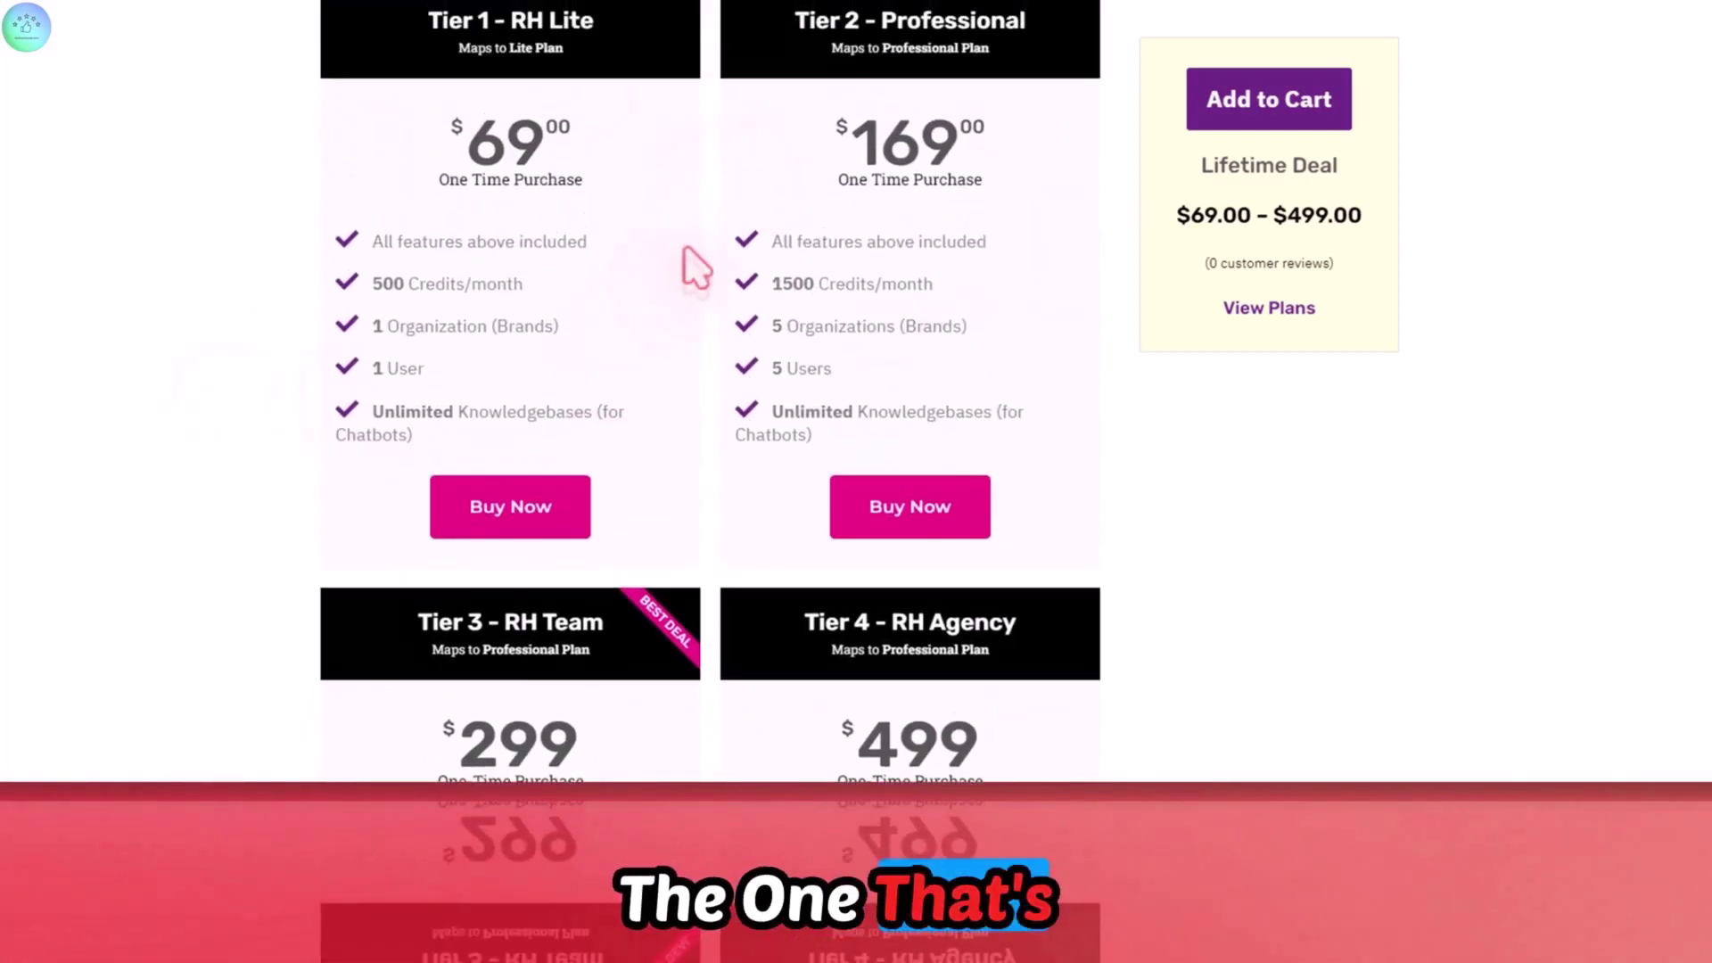
{"action": "scroll", "coordinate": [937, 247], "scroll_direction": "down", "scroll_amount": 2}
{"action": "scroll", "coordinate": [937, 247], "scroll_direction": "down", "scroll_amount": 2}
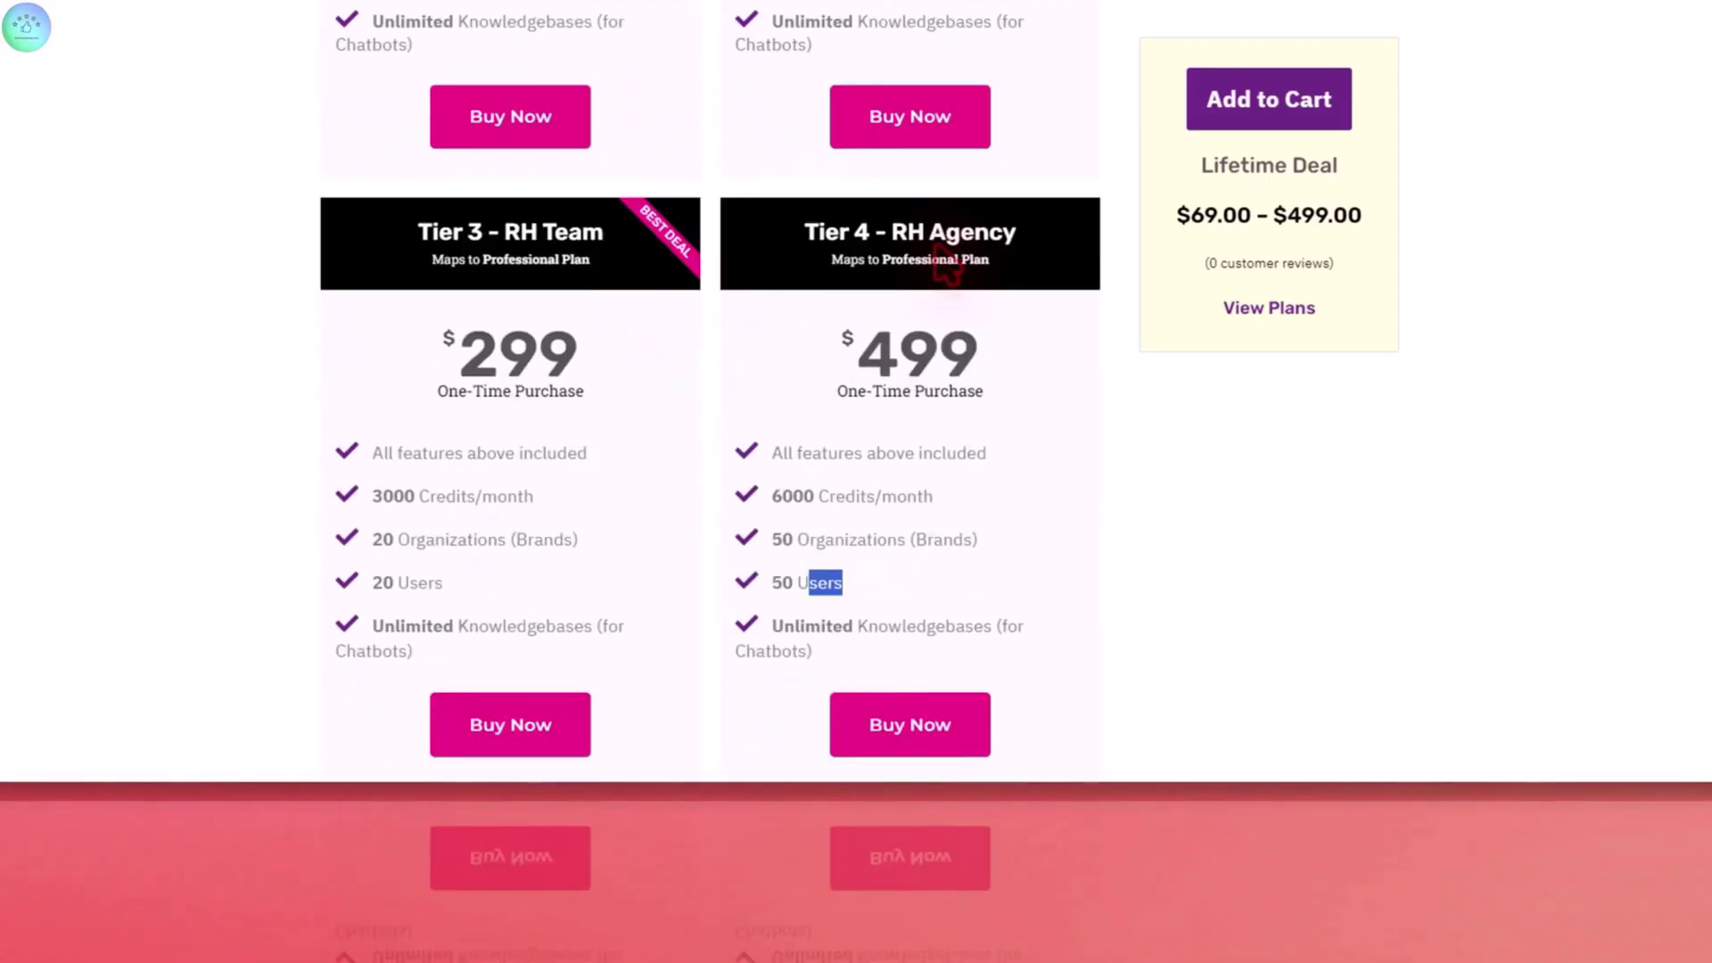